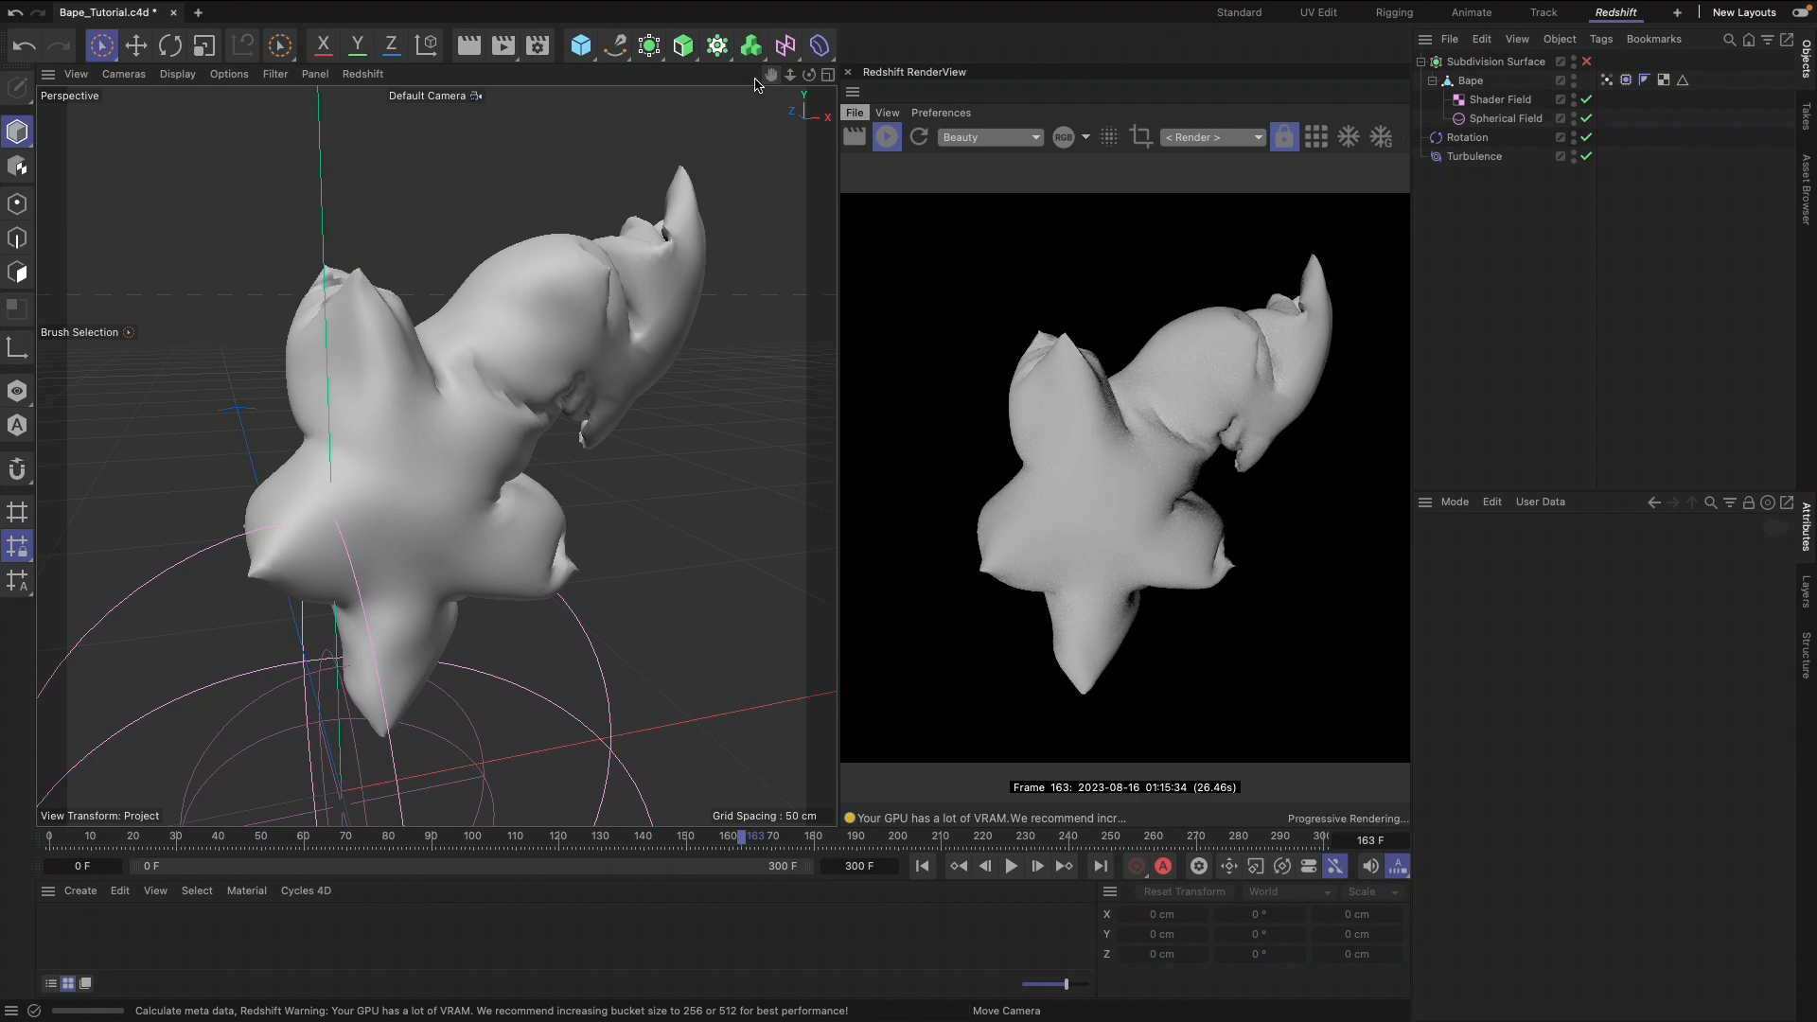
click(1263, 4)
mouse_move(1196, 10)
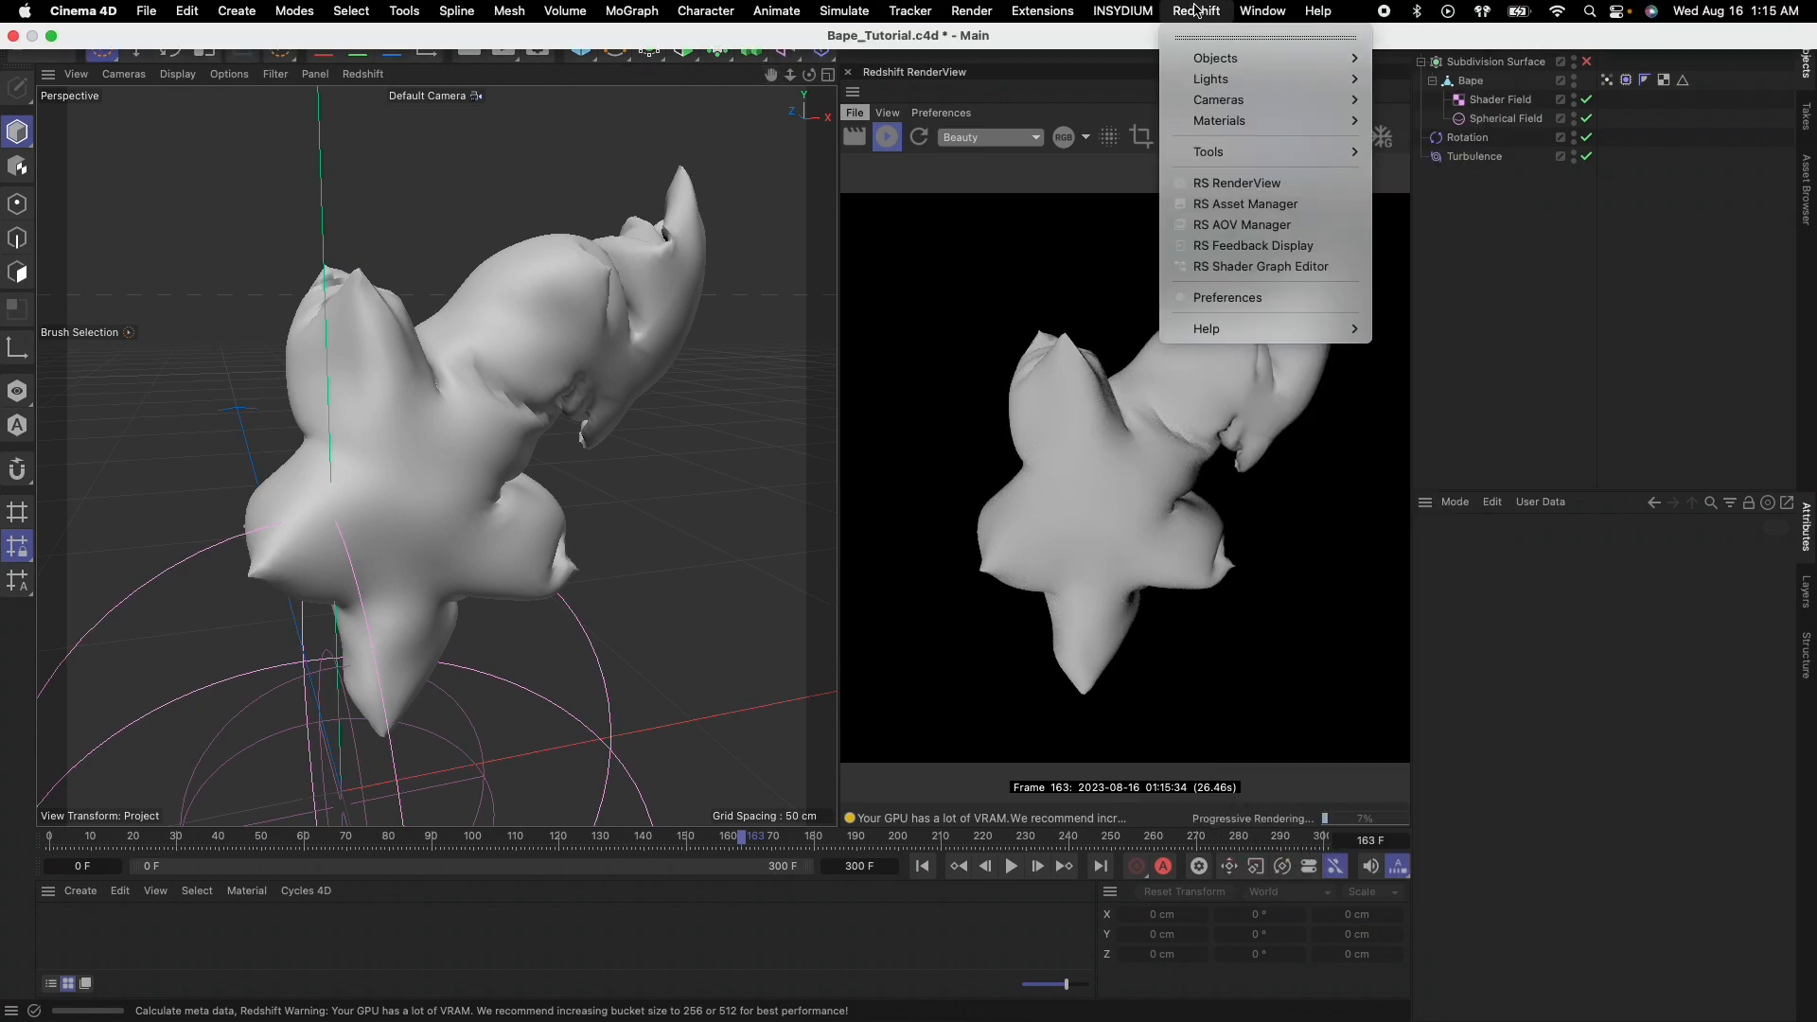
click(1543, 301)
Group the Subdivision Surface, Rotation and Turbulence objects under a null and rename it Scene
click(1423, 63)
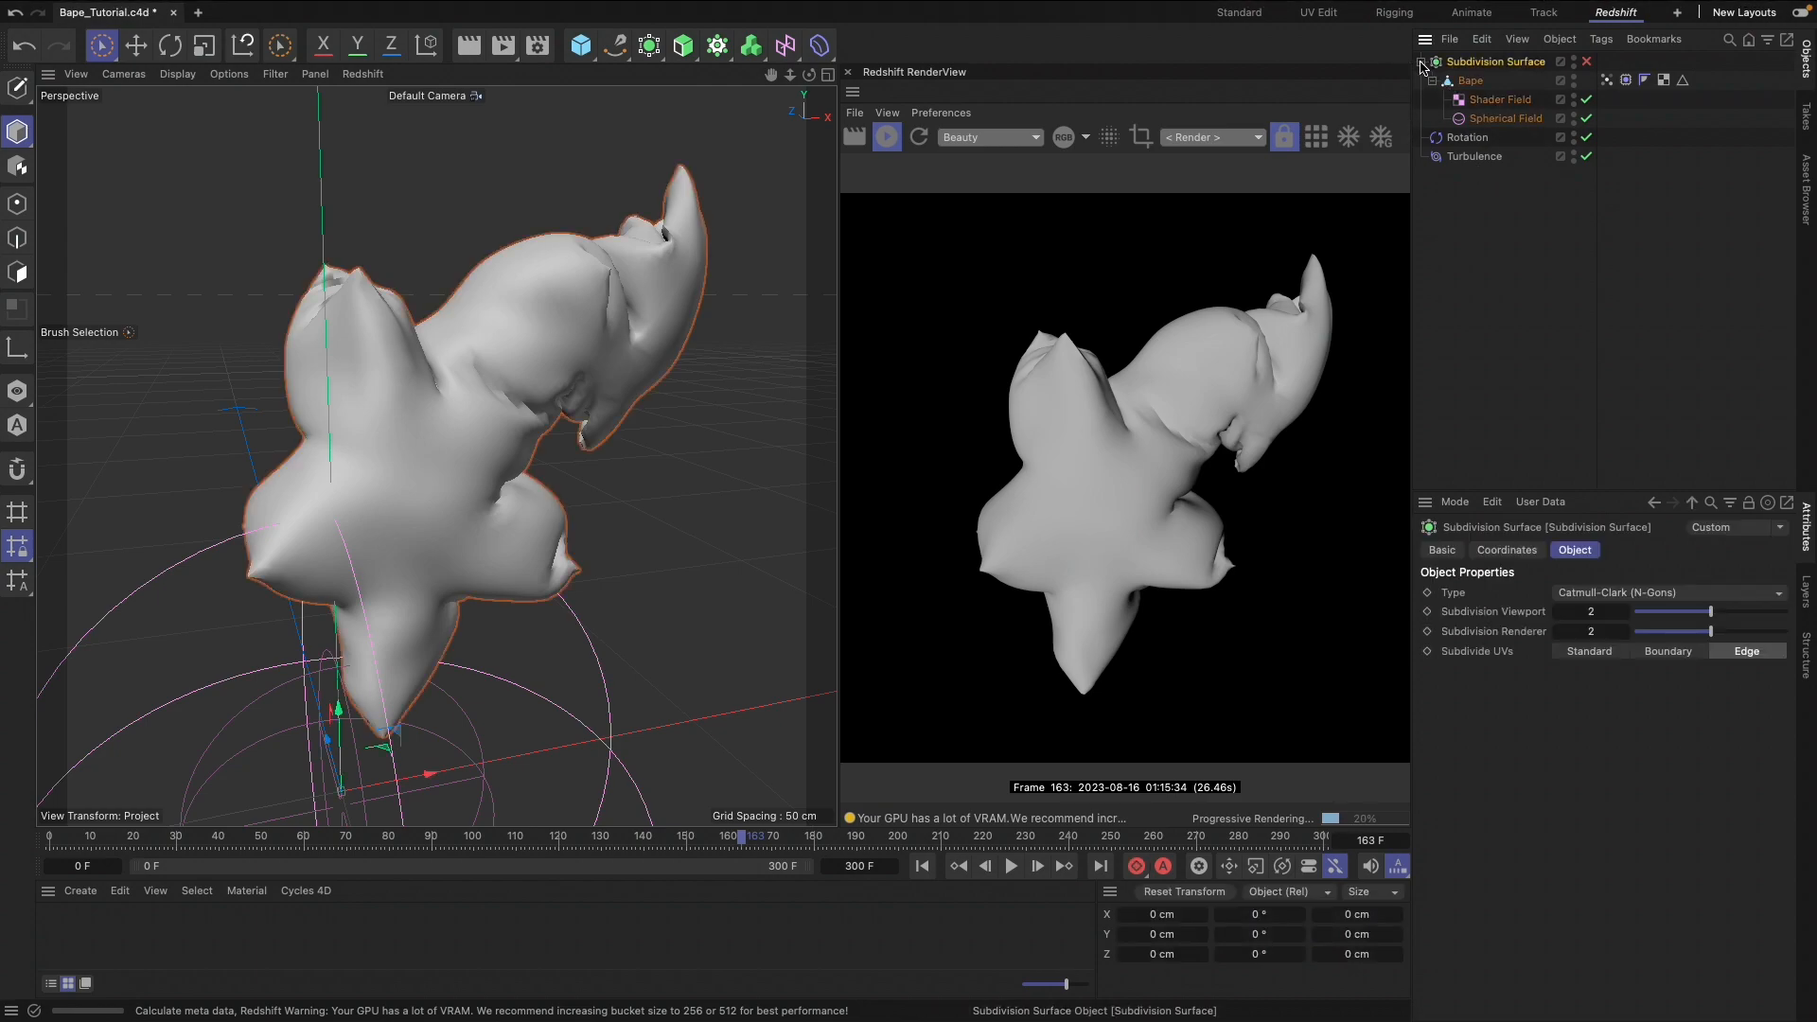
click(1421, 61)
drag(1499, 181, 1470, 61)
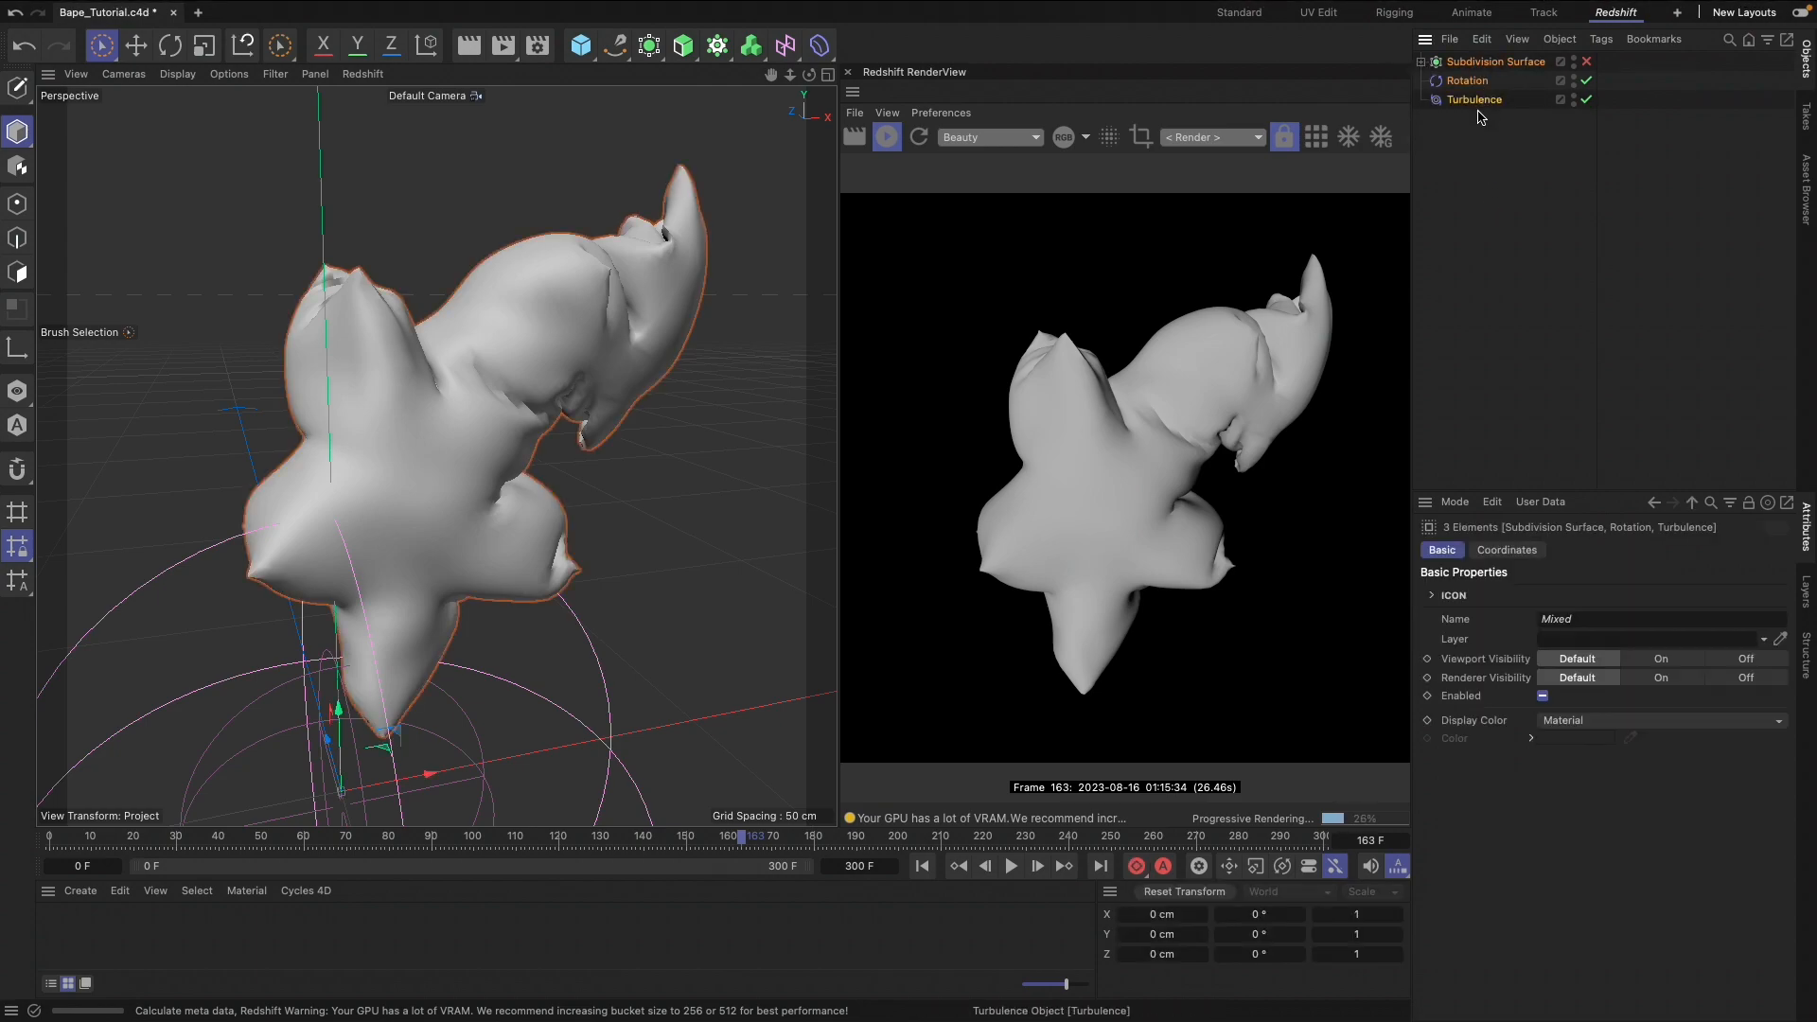
key(alt+g)
double_click(1460, 62)
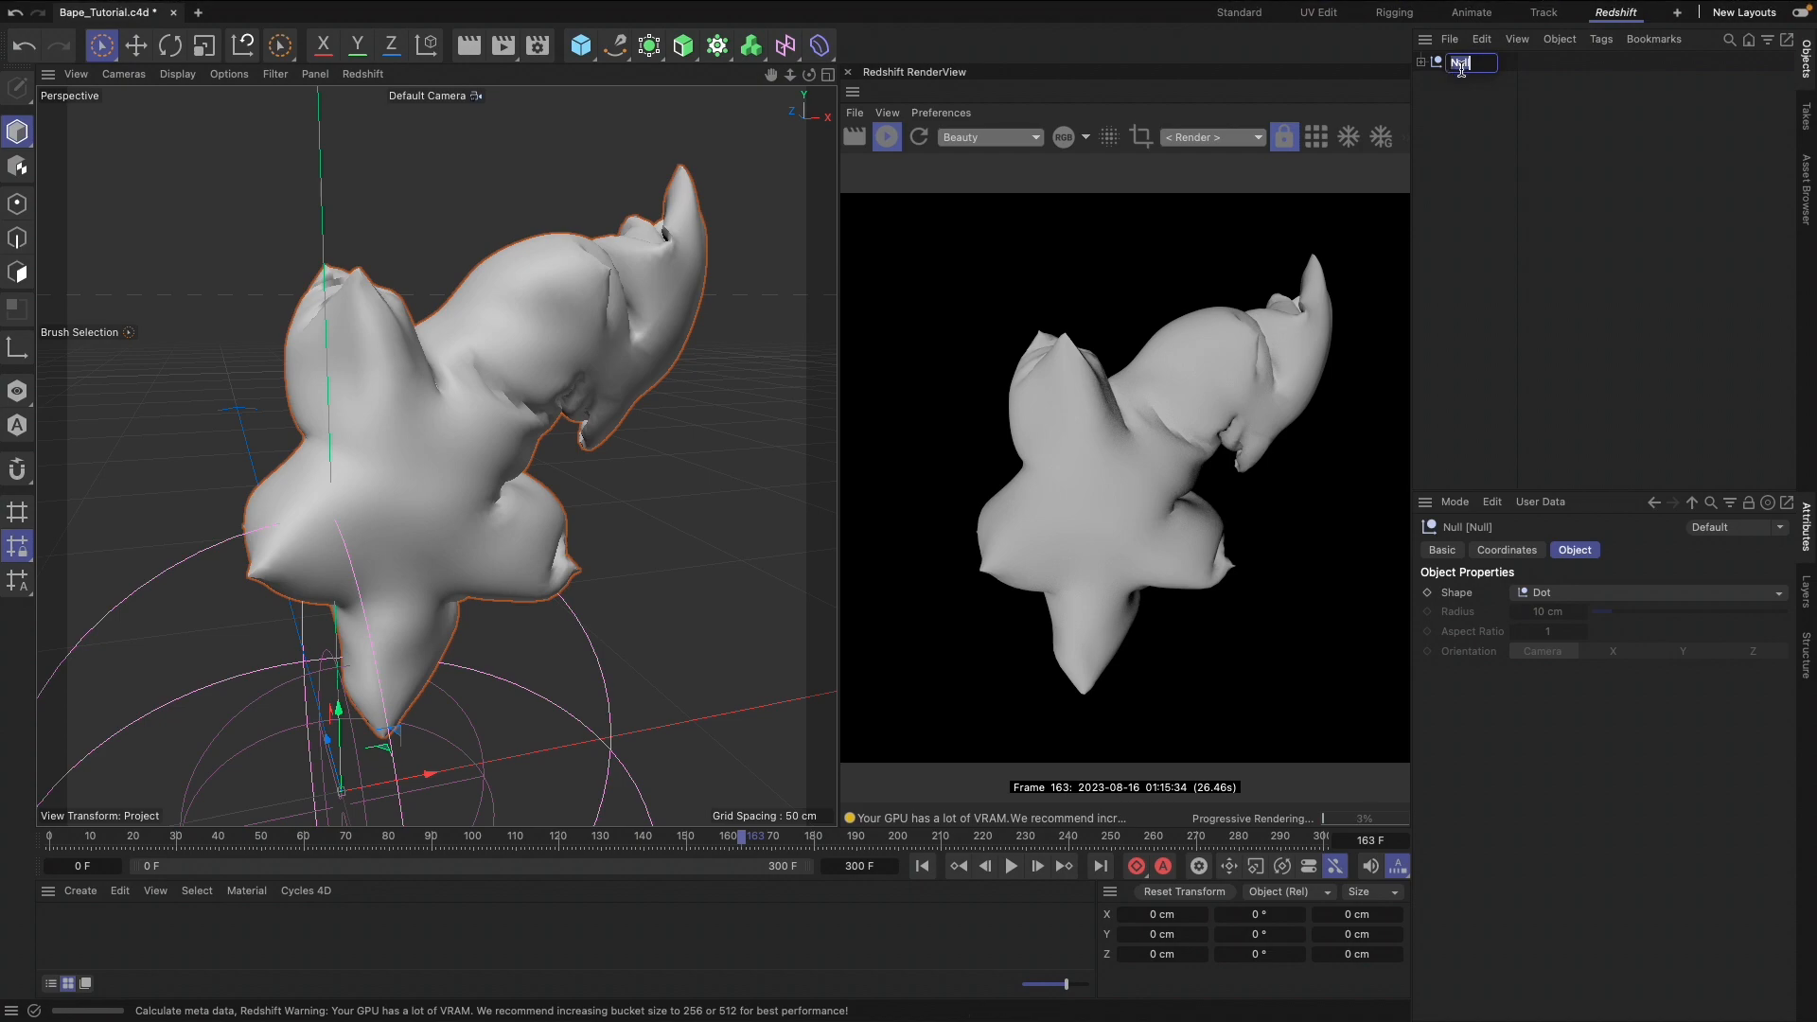
key(Return)
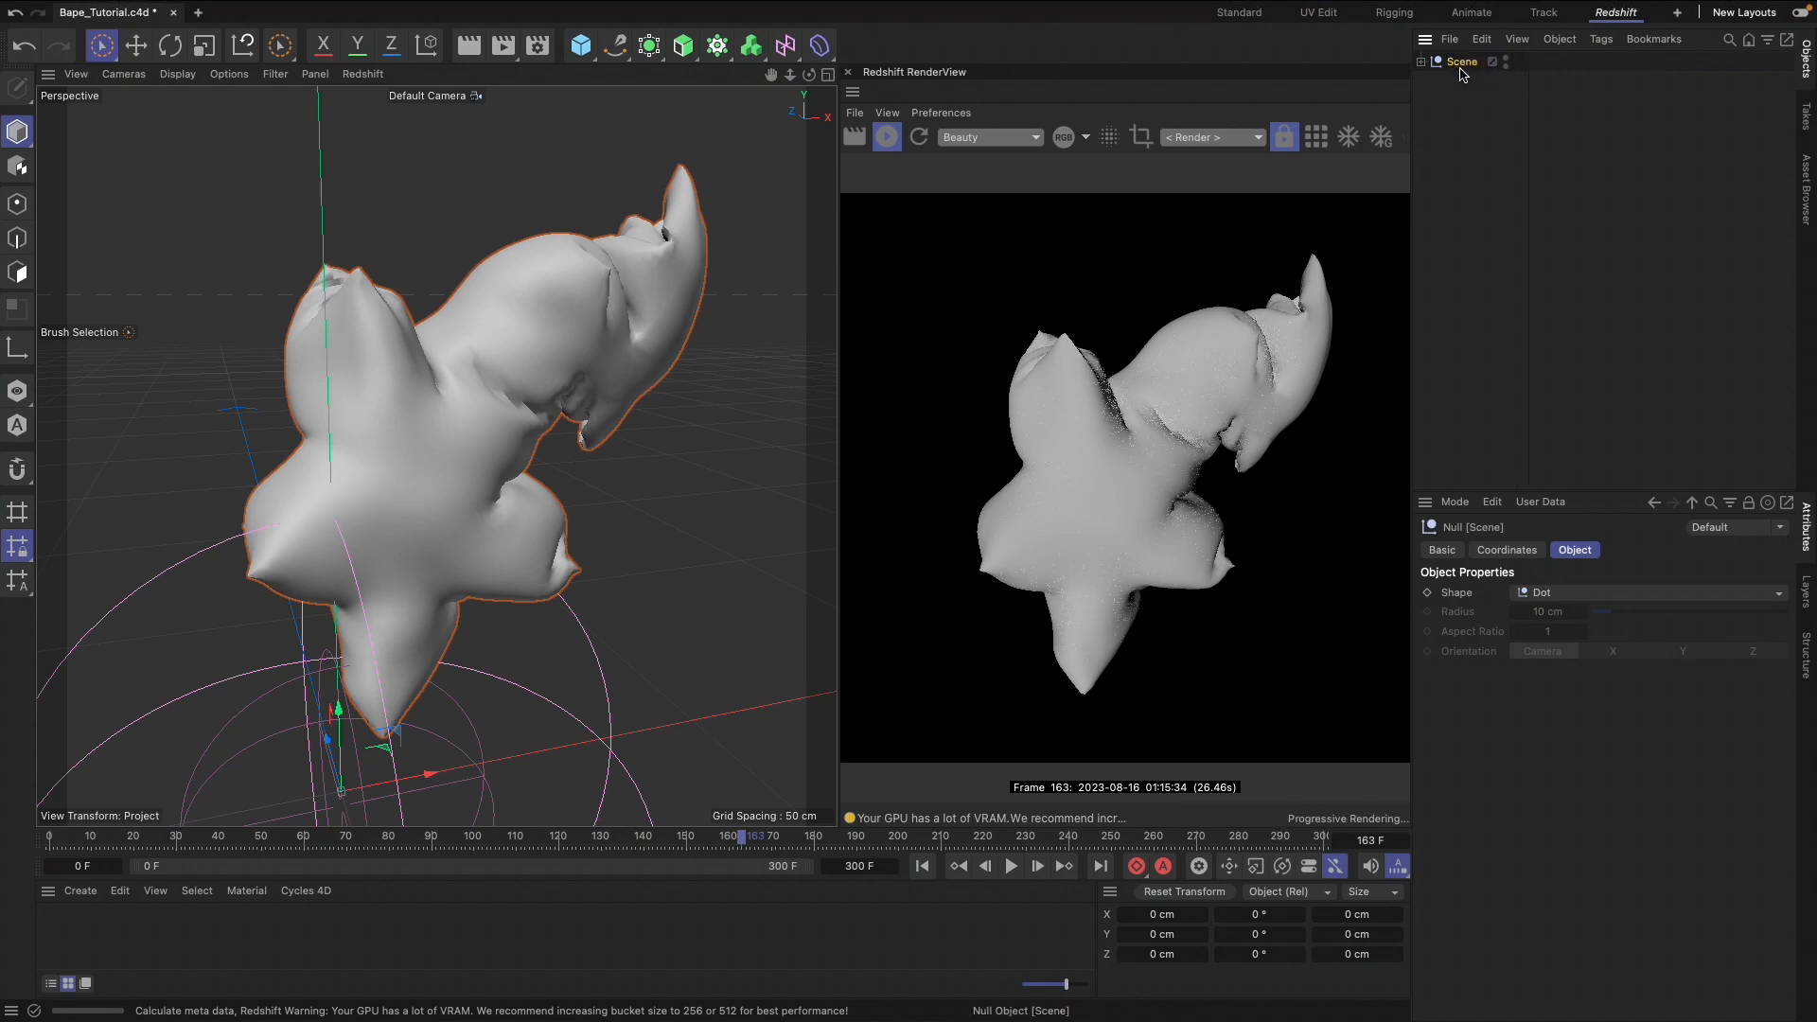
Add a Redshift camera to the scene
mouse_move(842, 4)
click(971, 6)
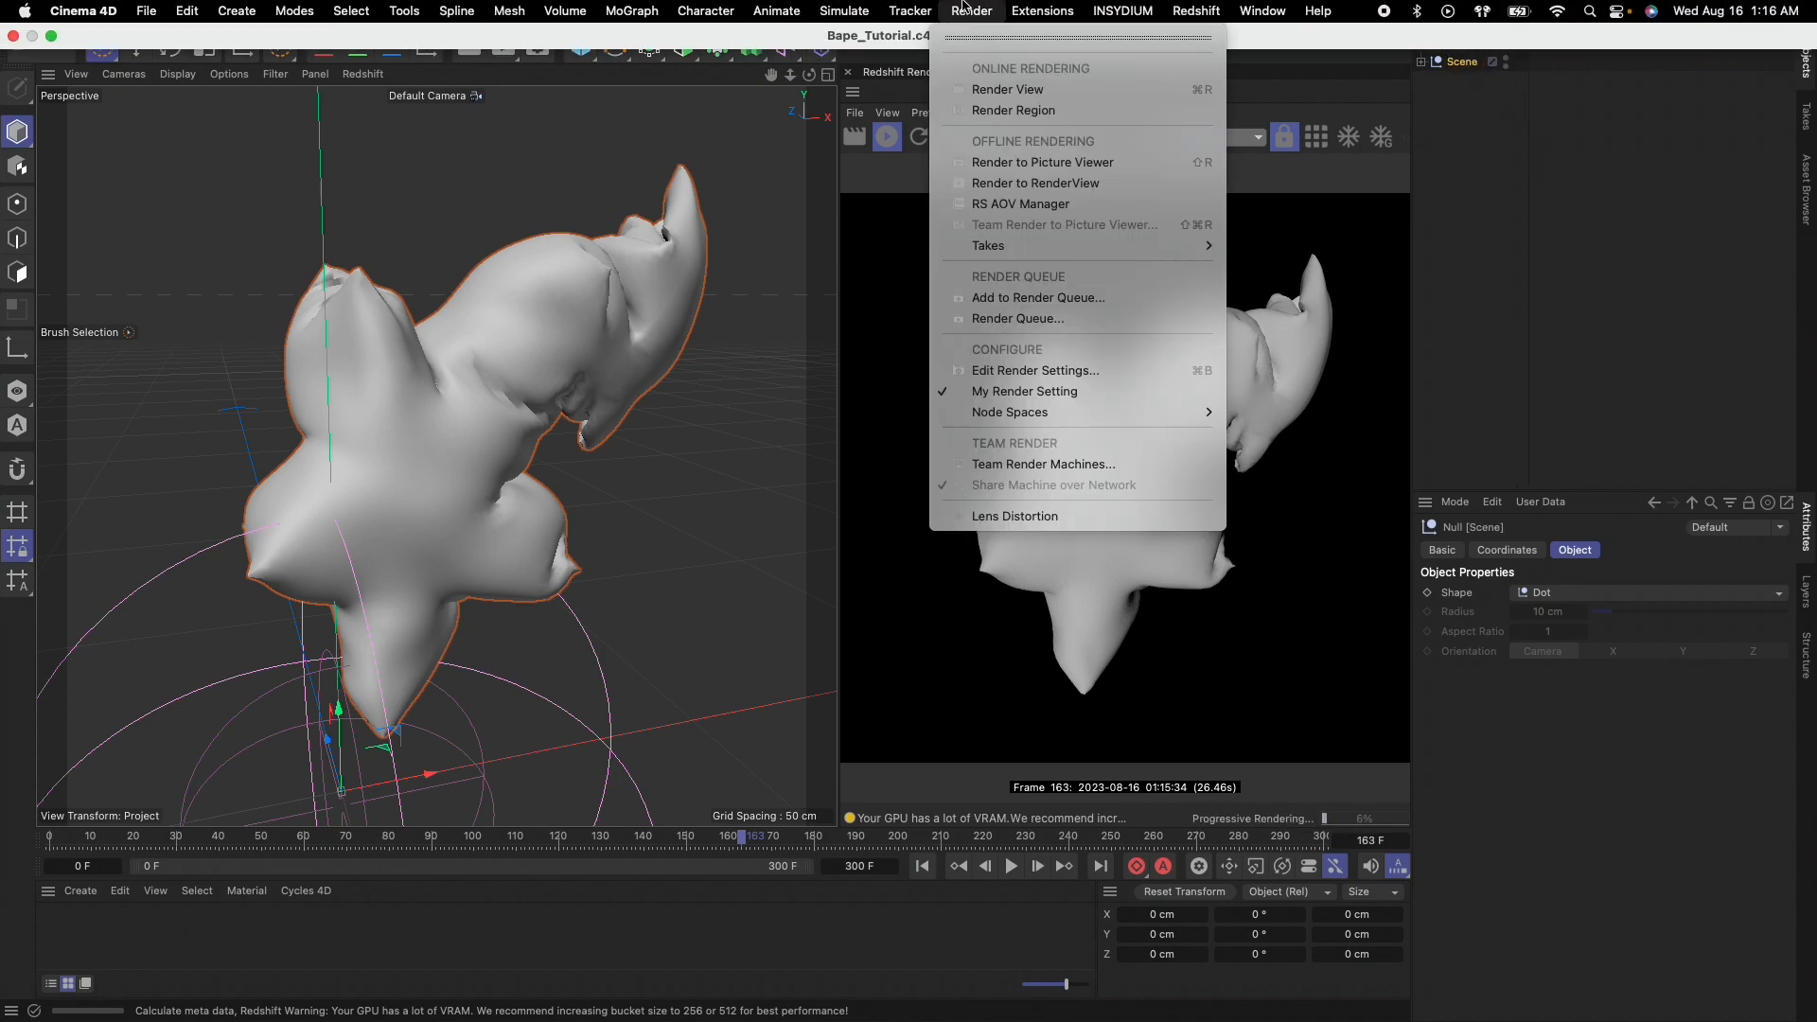
mouse_move(1218, 88)
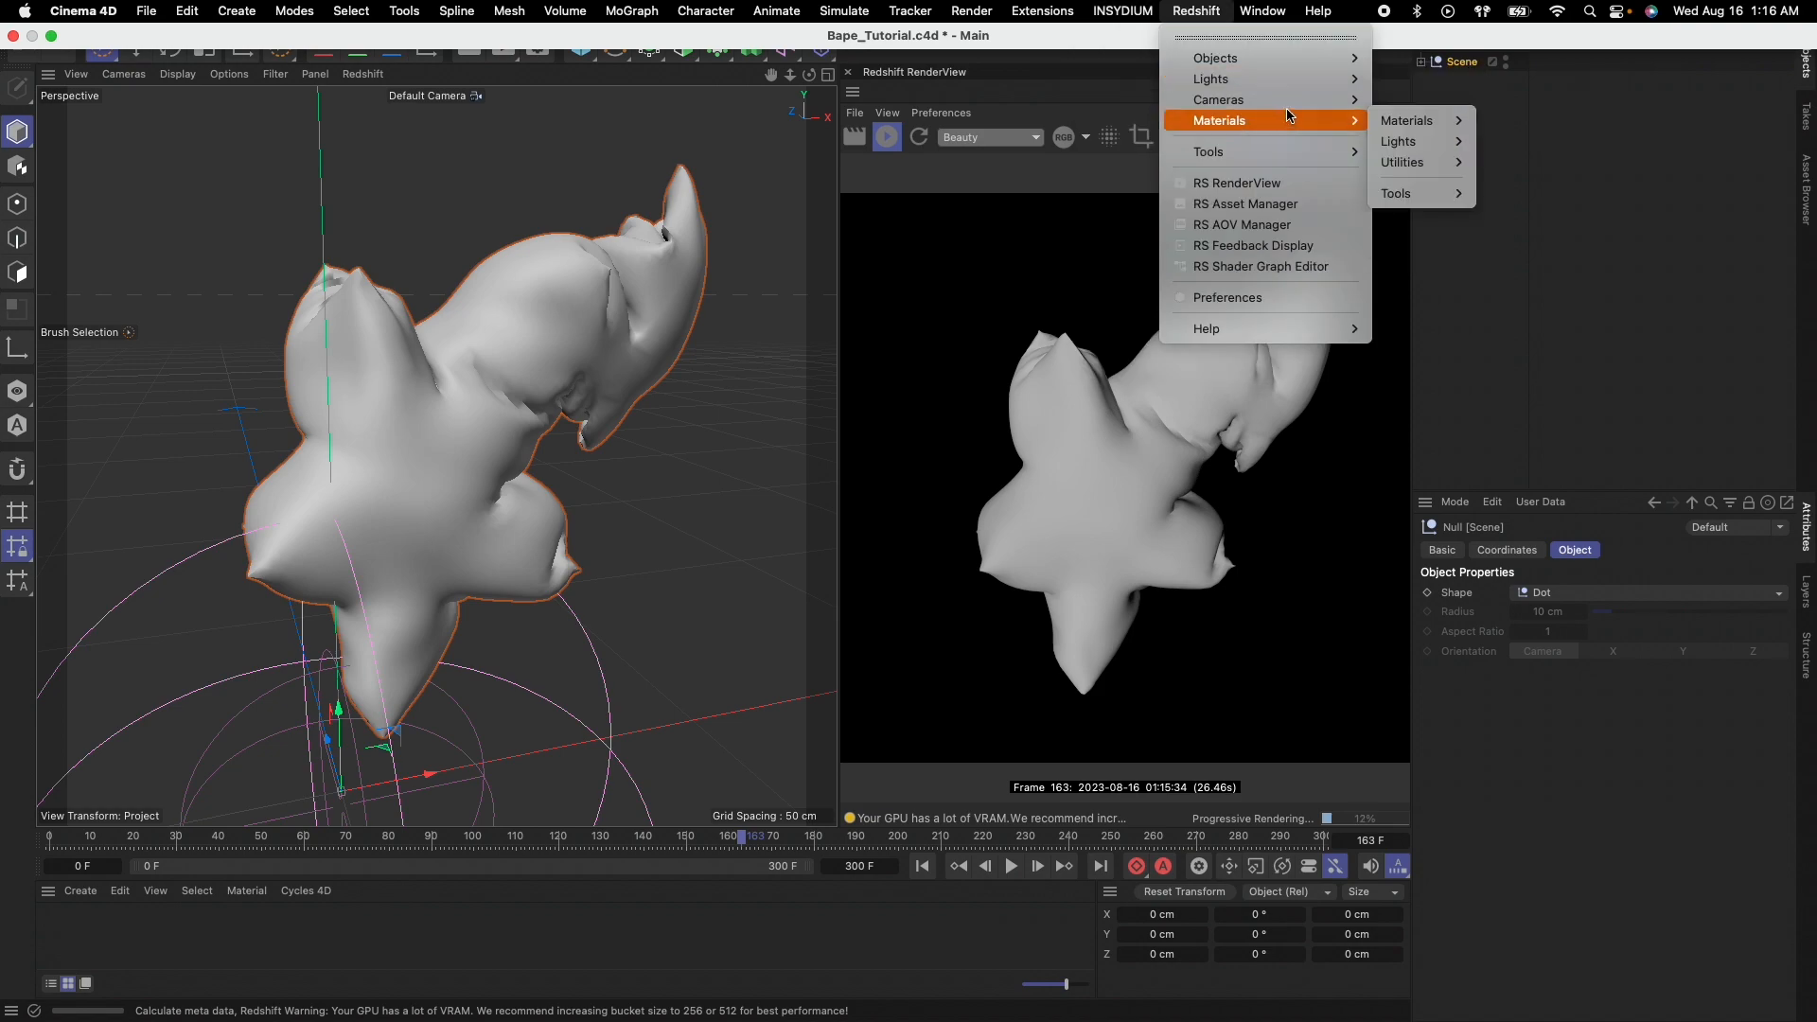
mouse_move(1310, 101)
click(1458, 116)
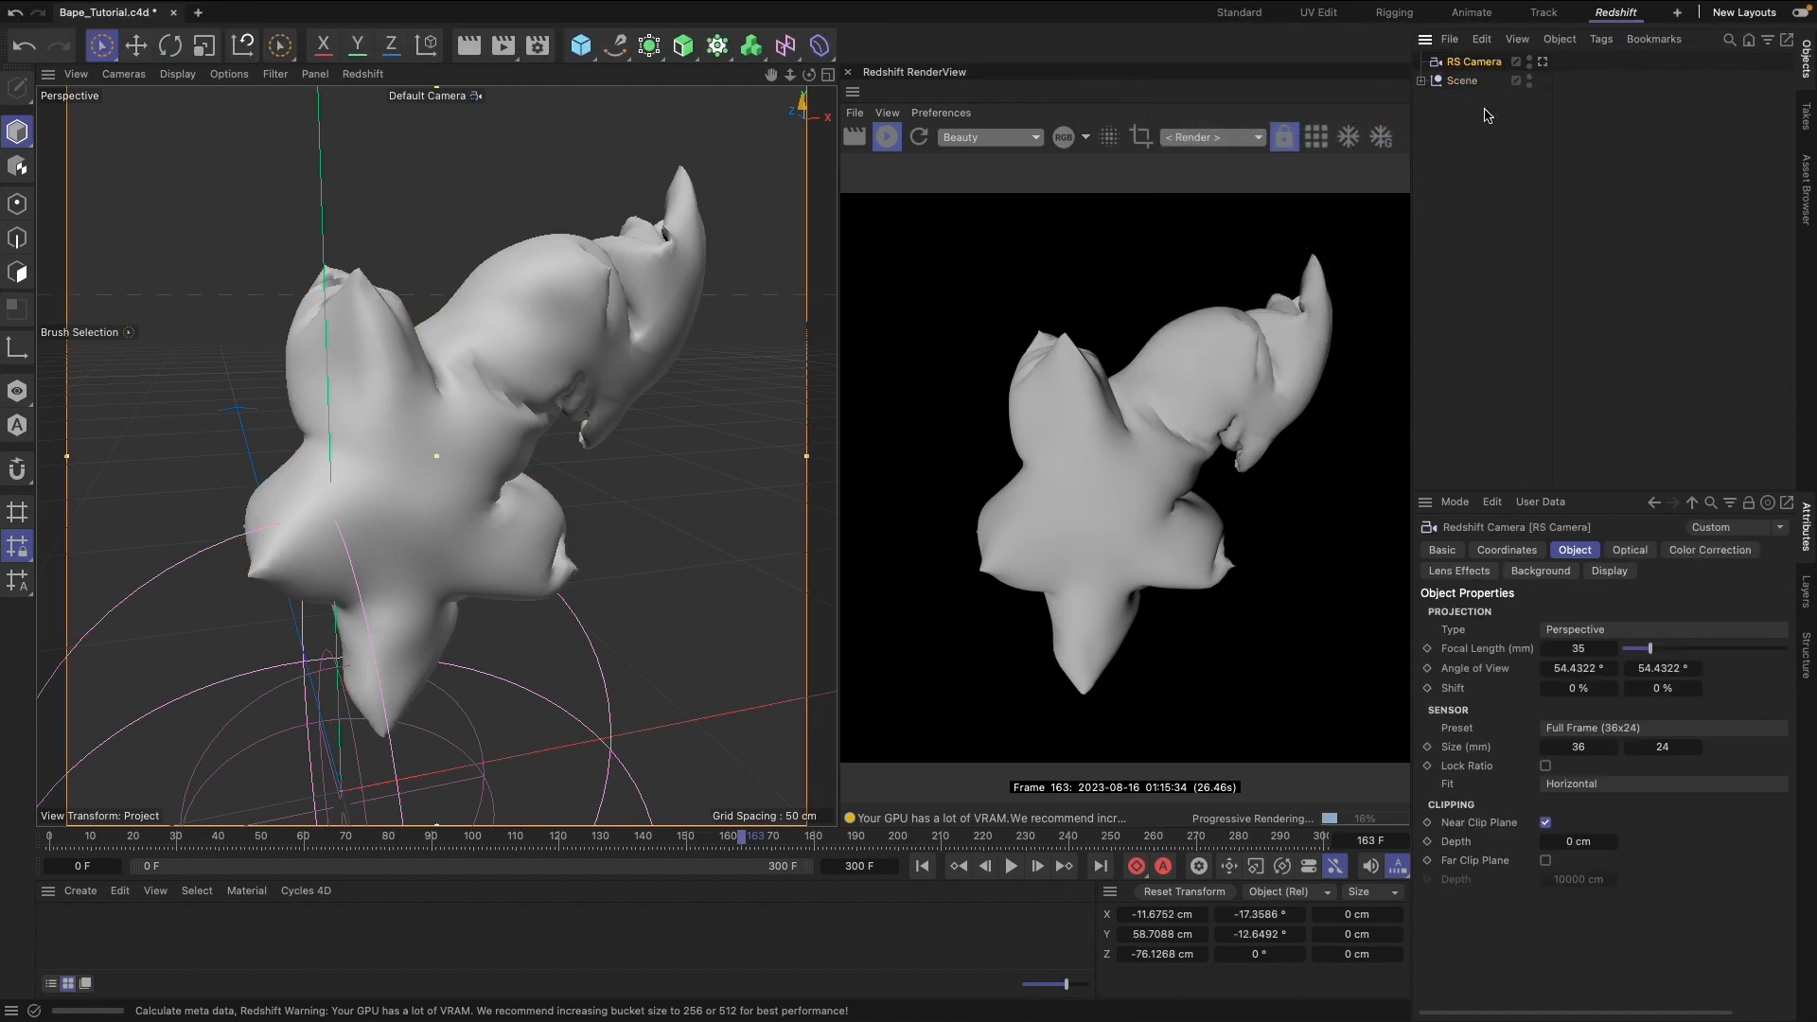
Look through the RS Camera at a 200 mm focal length and pull it back to frame the whole inflated star model
click(1543, 61)
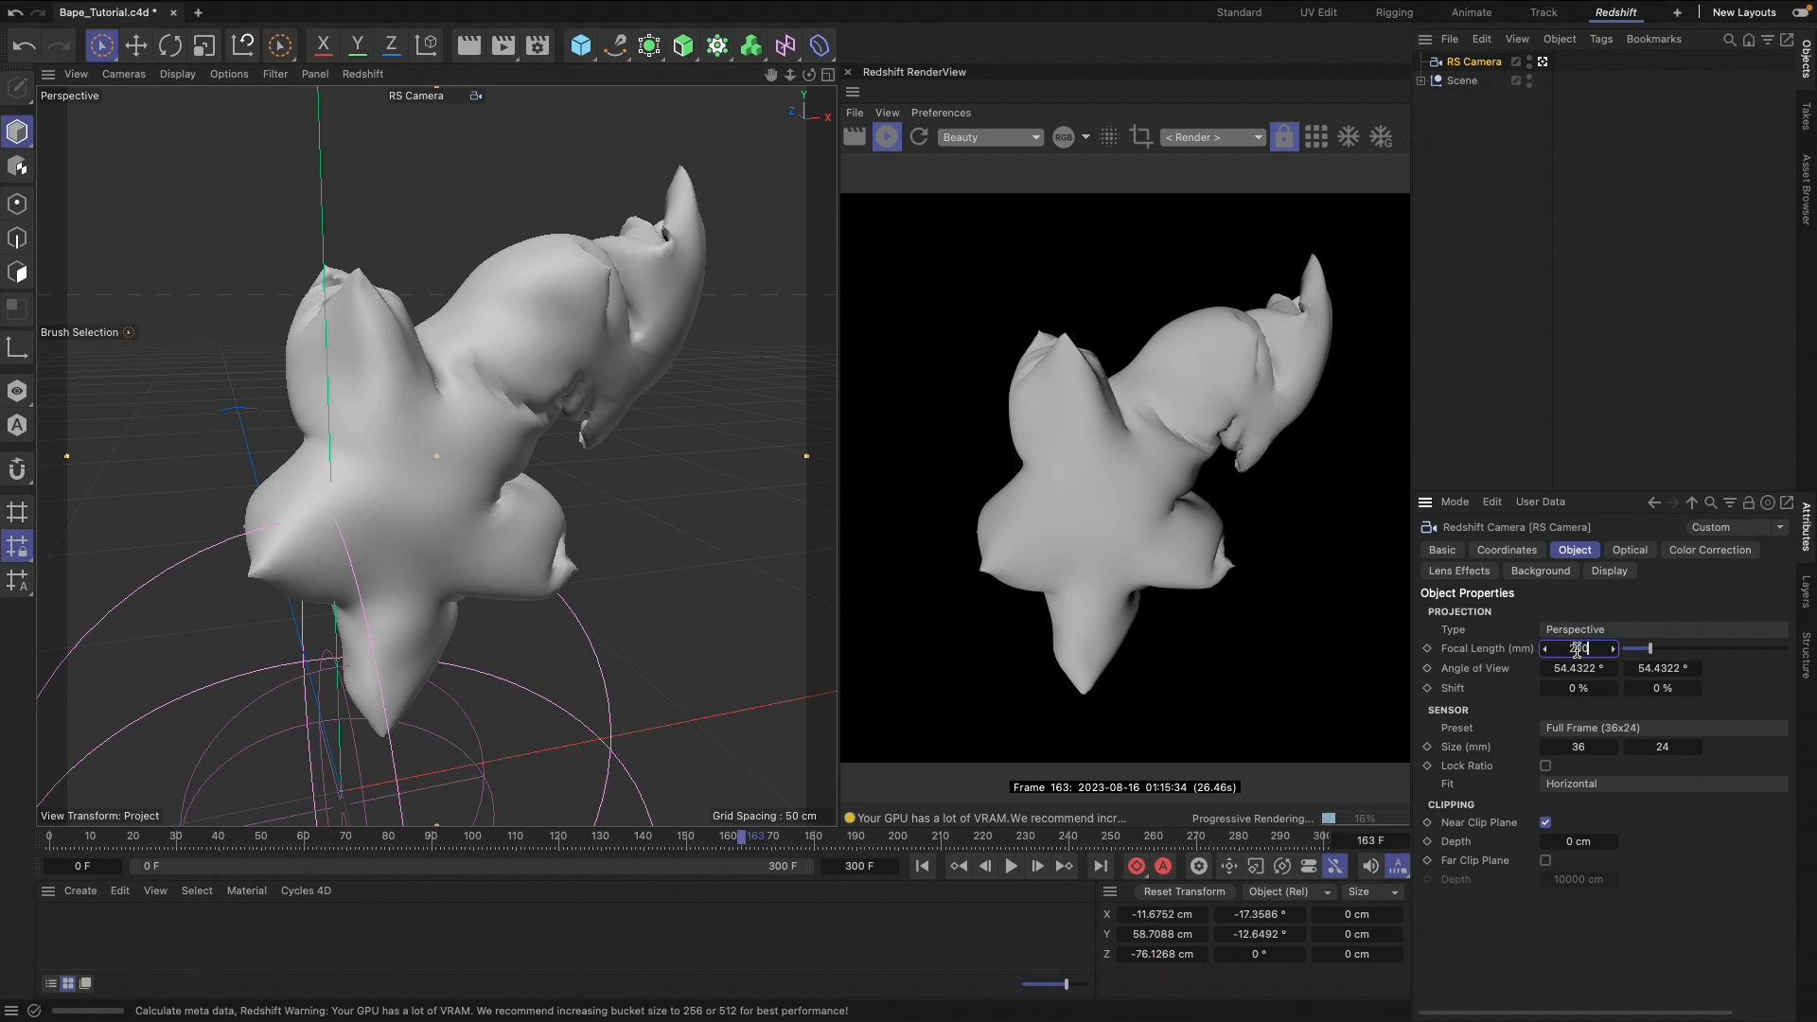
key(Return)
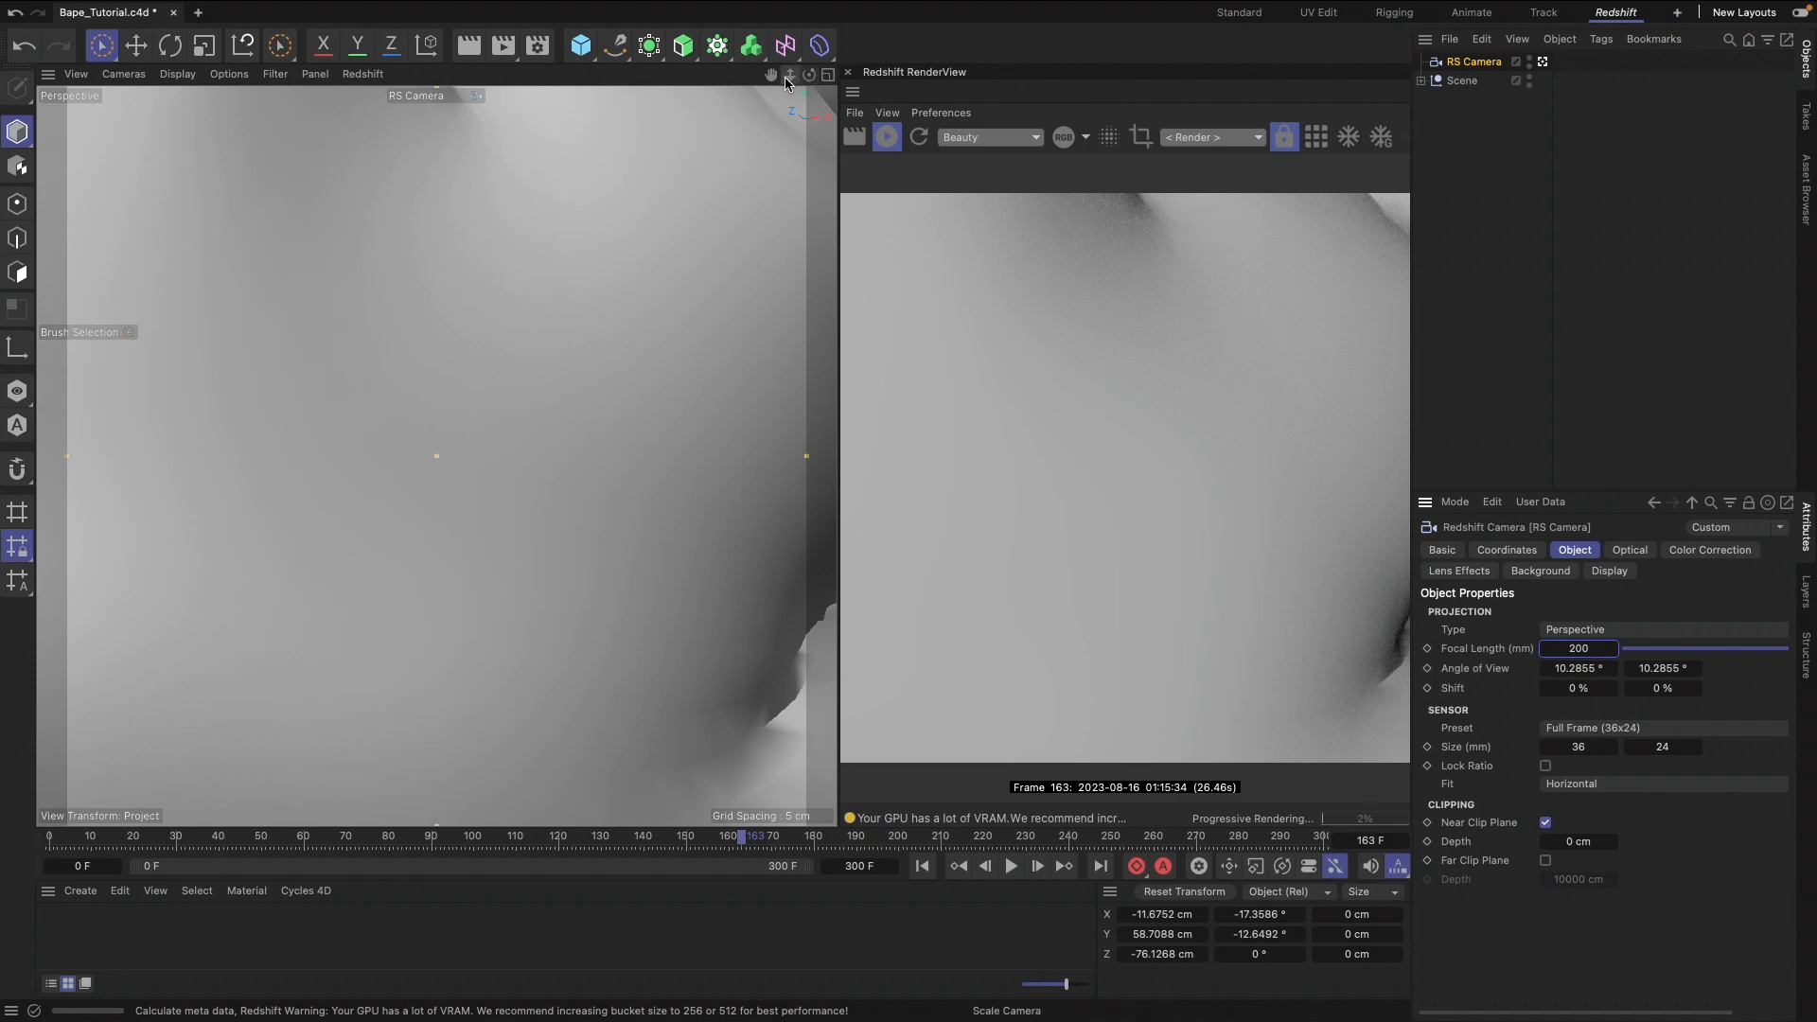
drag(786, 82, 727, 76)
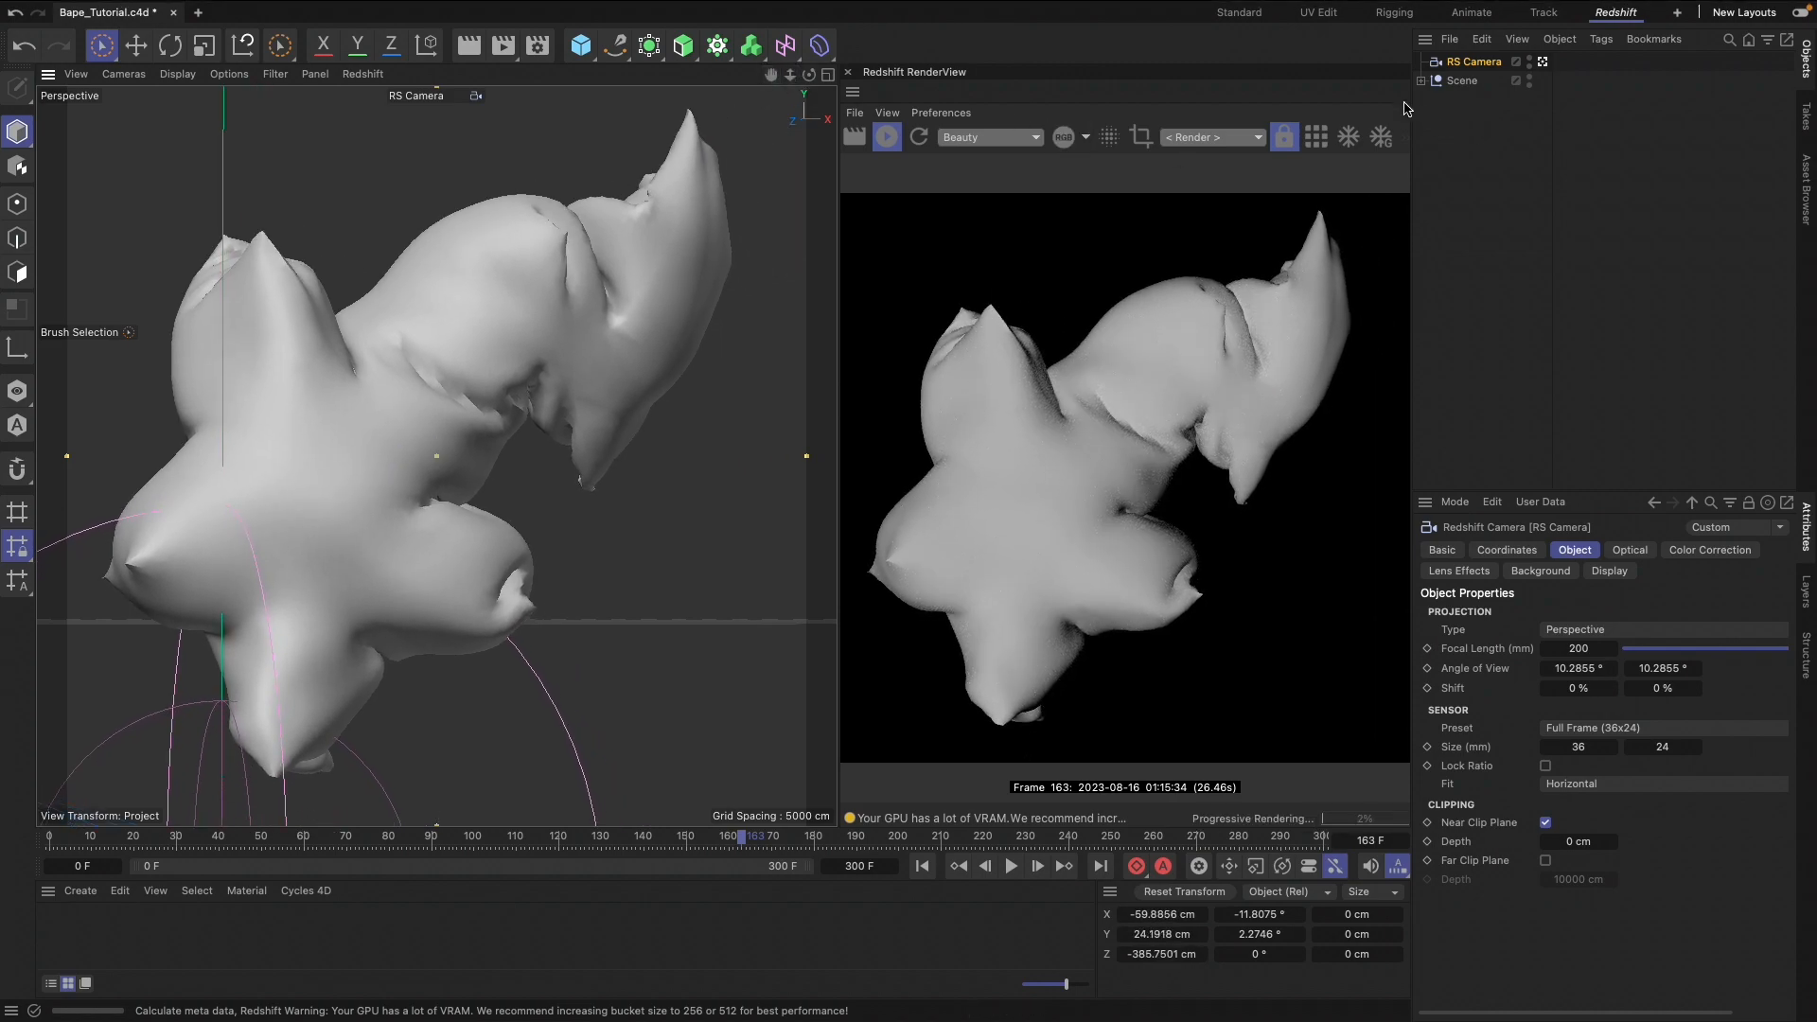
Add a plane with -Z orientation and scale it up to about 1248 cm in width and height
click(581, 45)
click(748, 109)
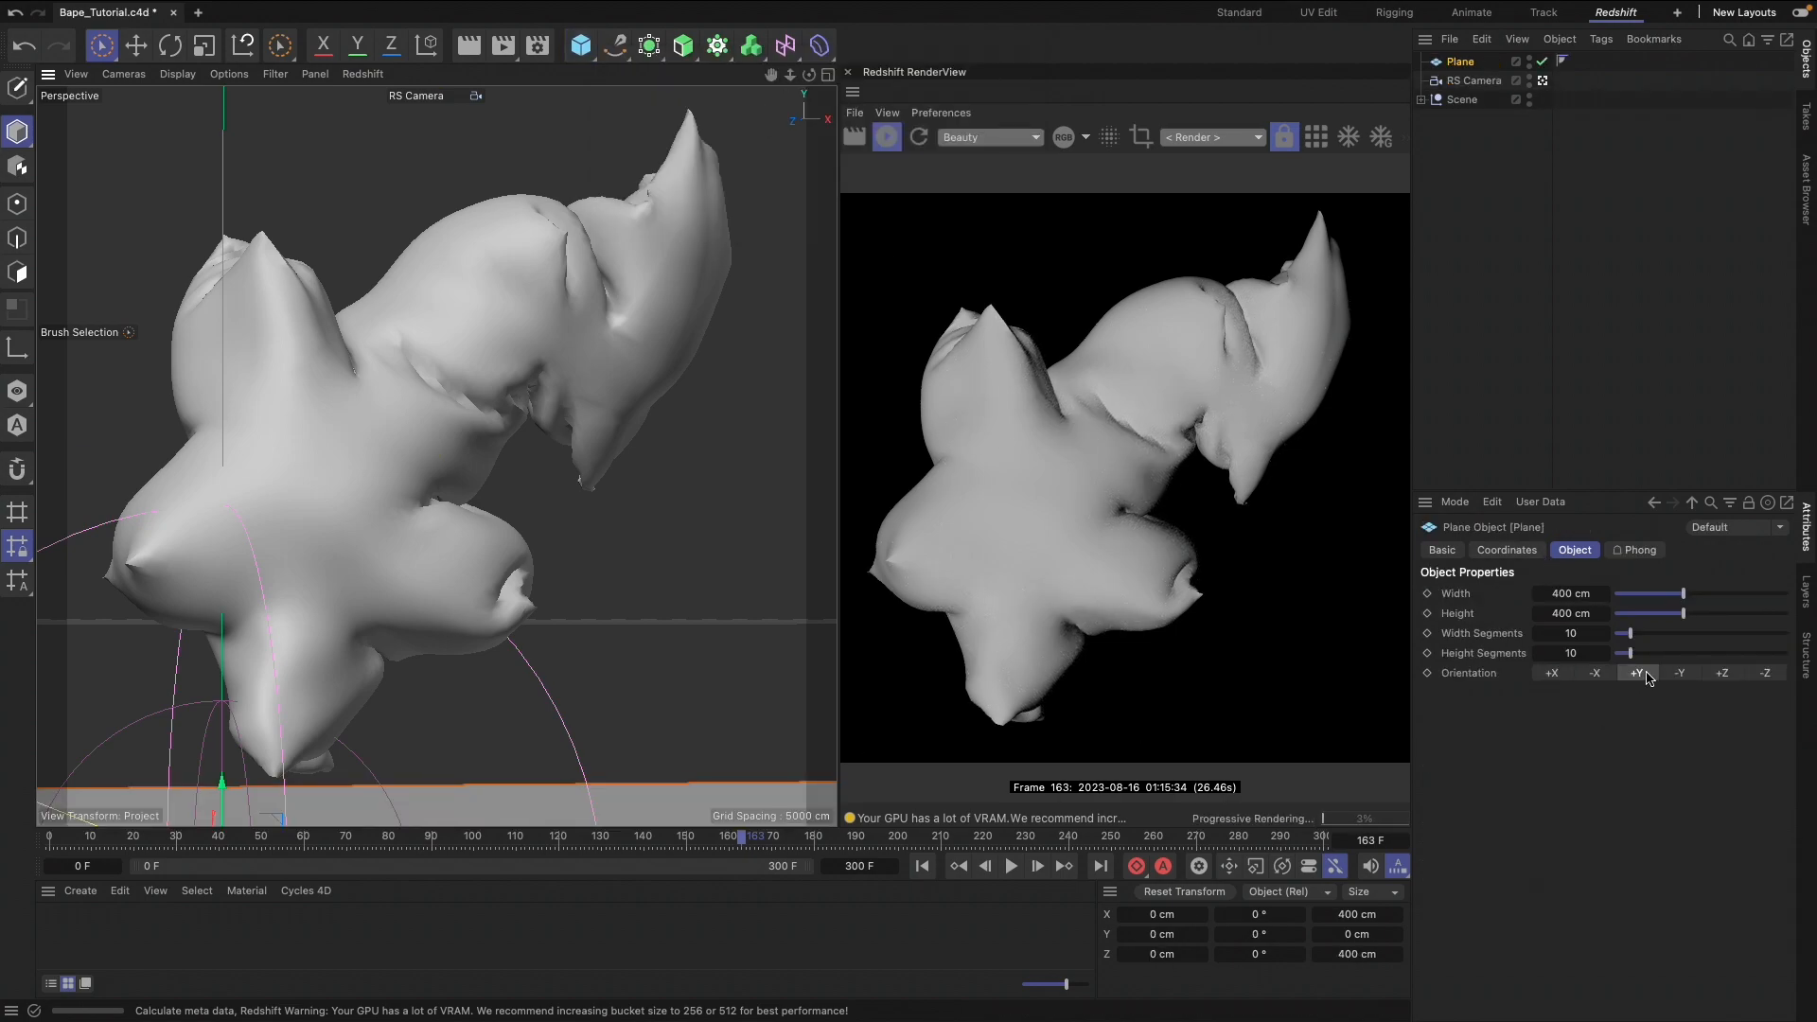
click(1762, 674)
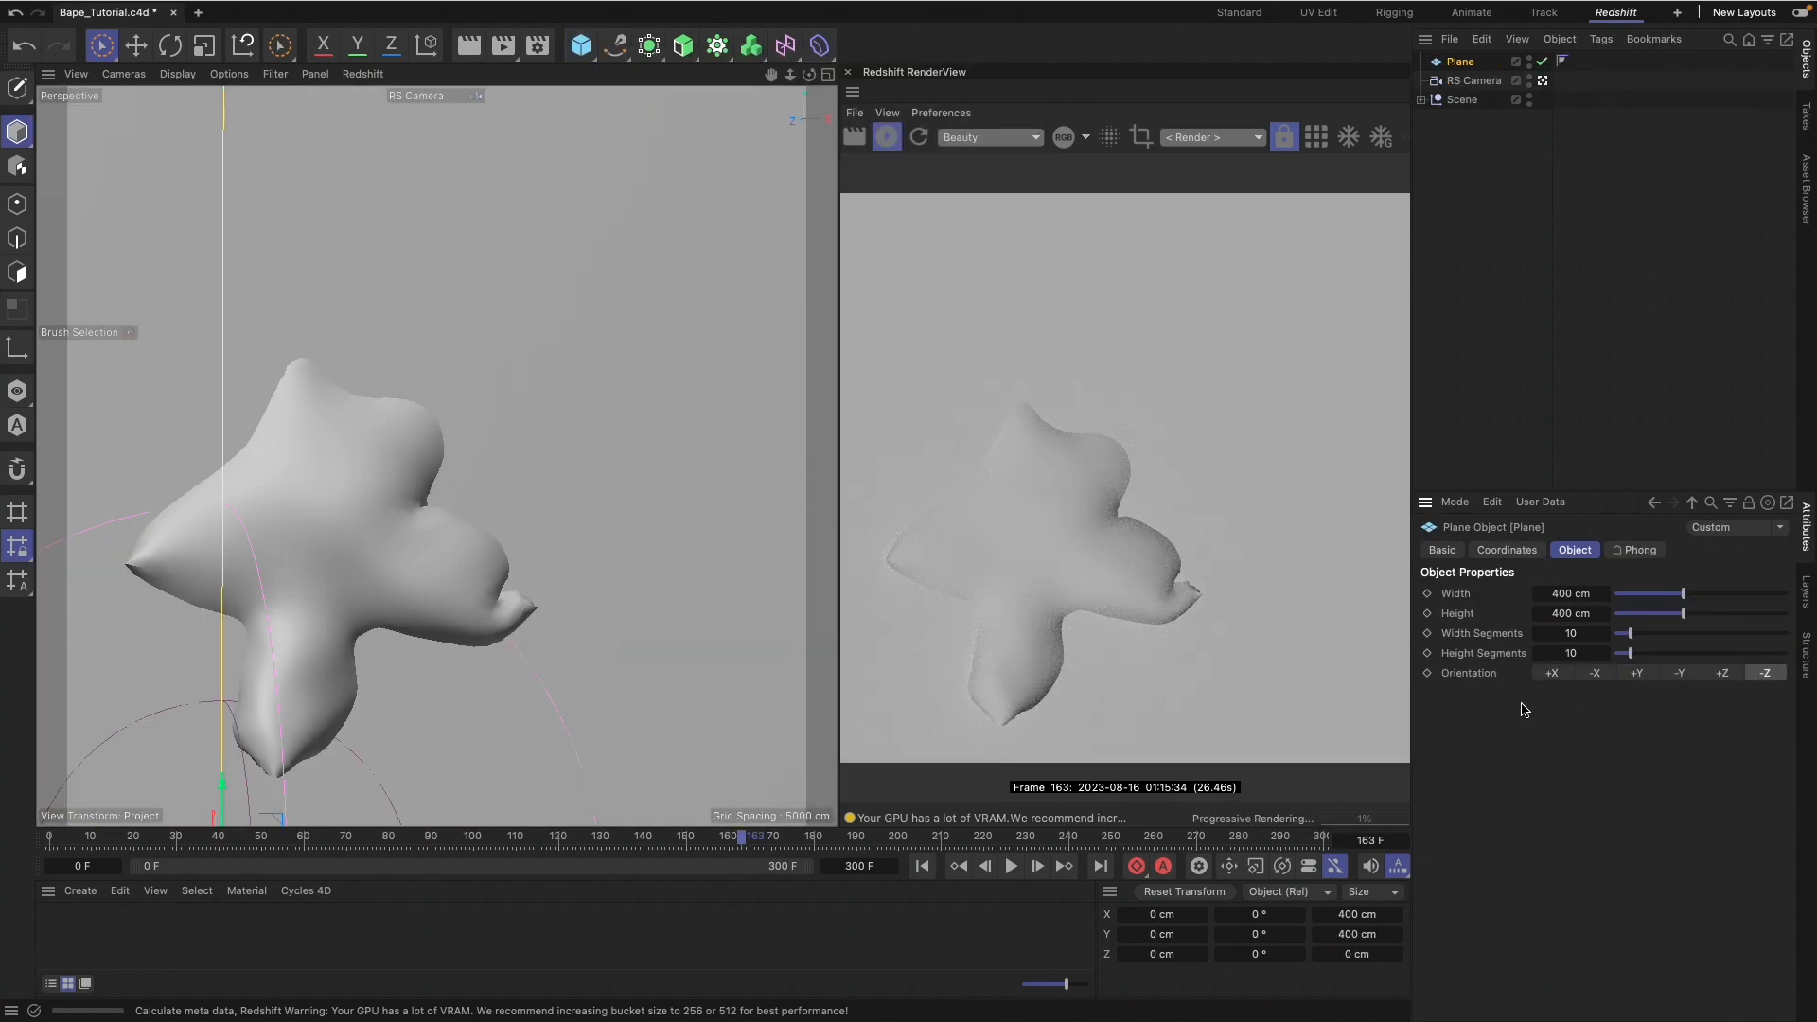
key(t)
drag(497, 542, 649, 517)
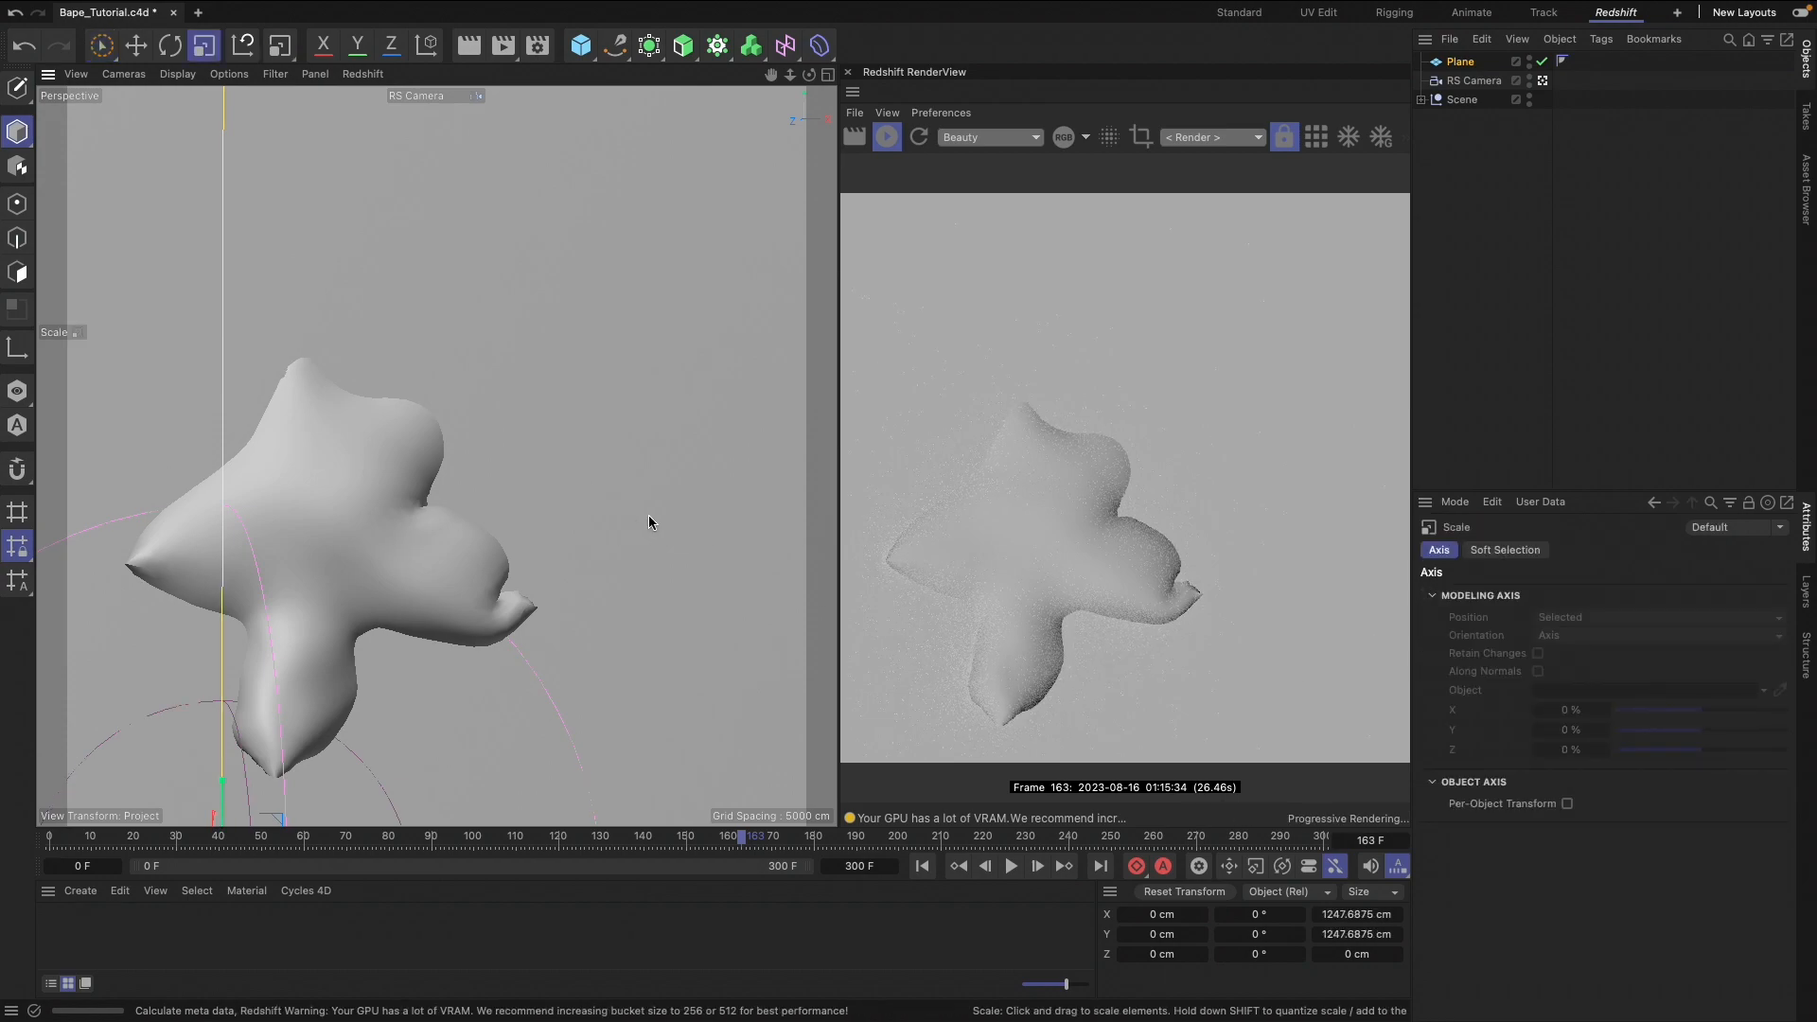
Move the plane behind the model by setting its Z position to 498 cm
click(1452, 63)
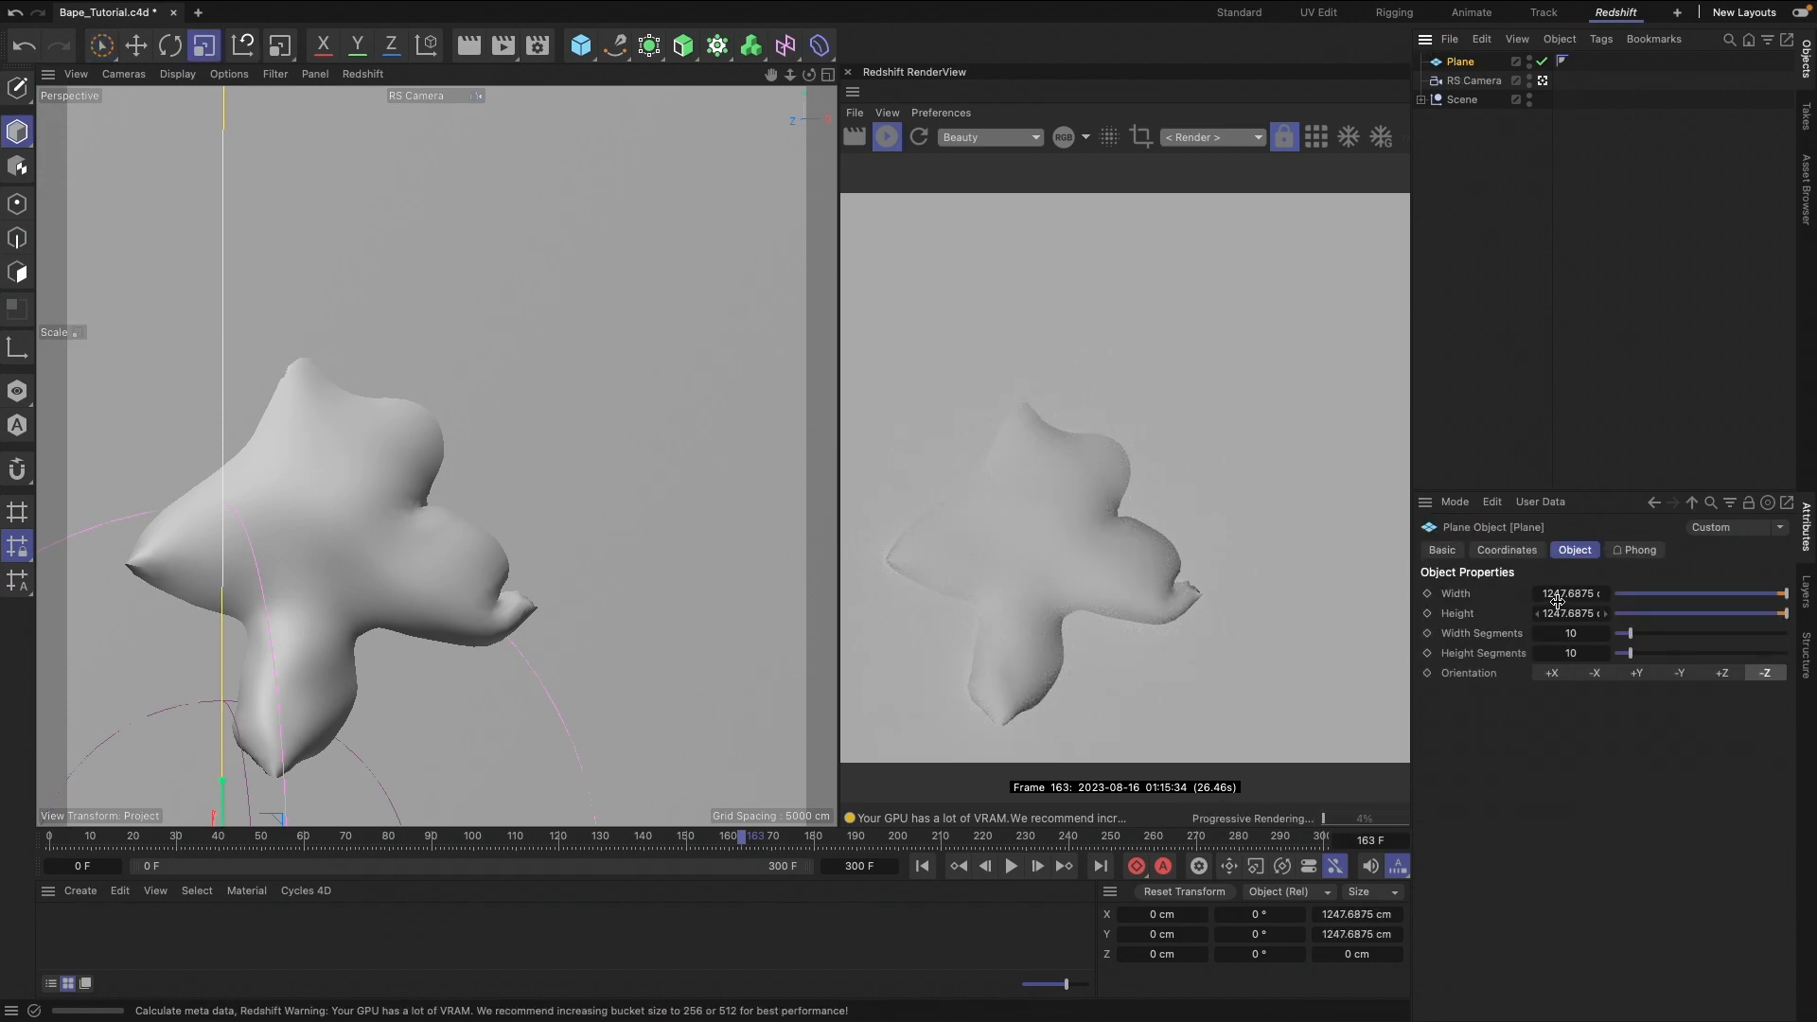
click(1508, 550)
drag(1521, 659, 1615, 660)
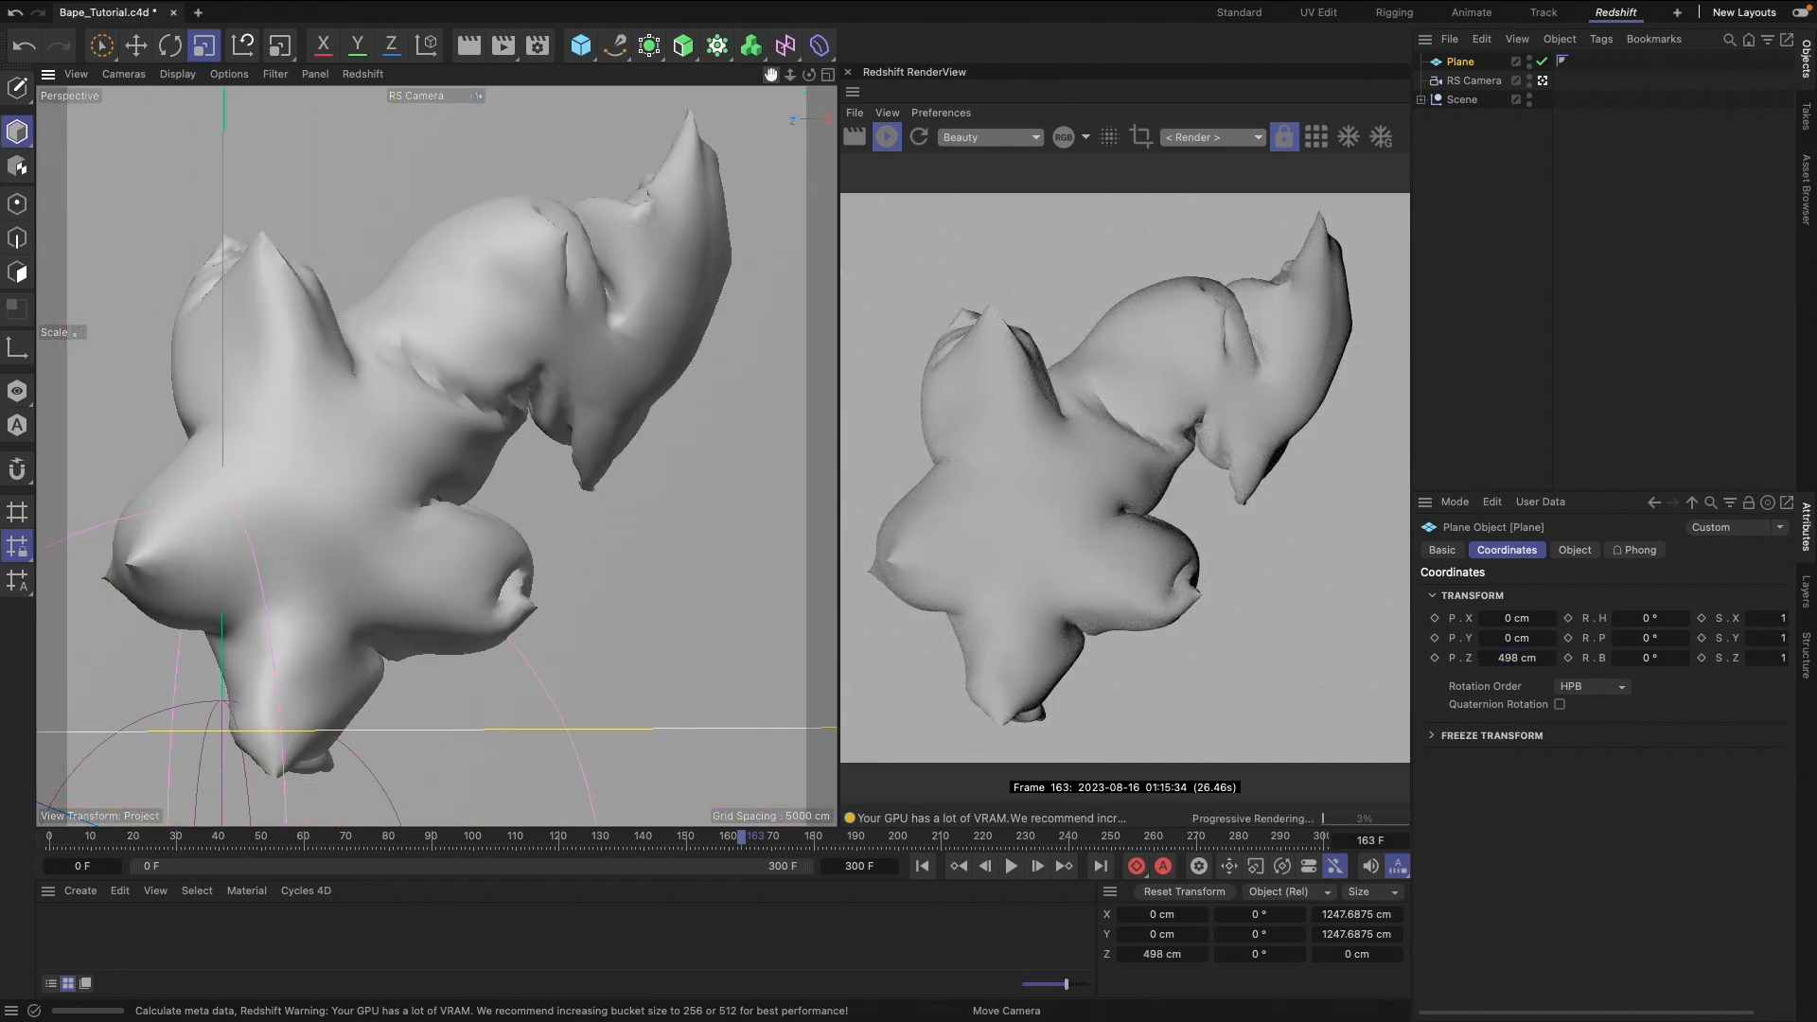
Add a Redshift dome light to the scene
click(1196, 11)
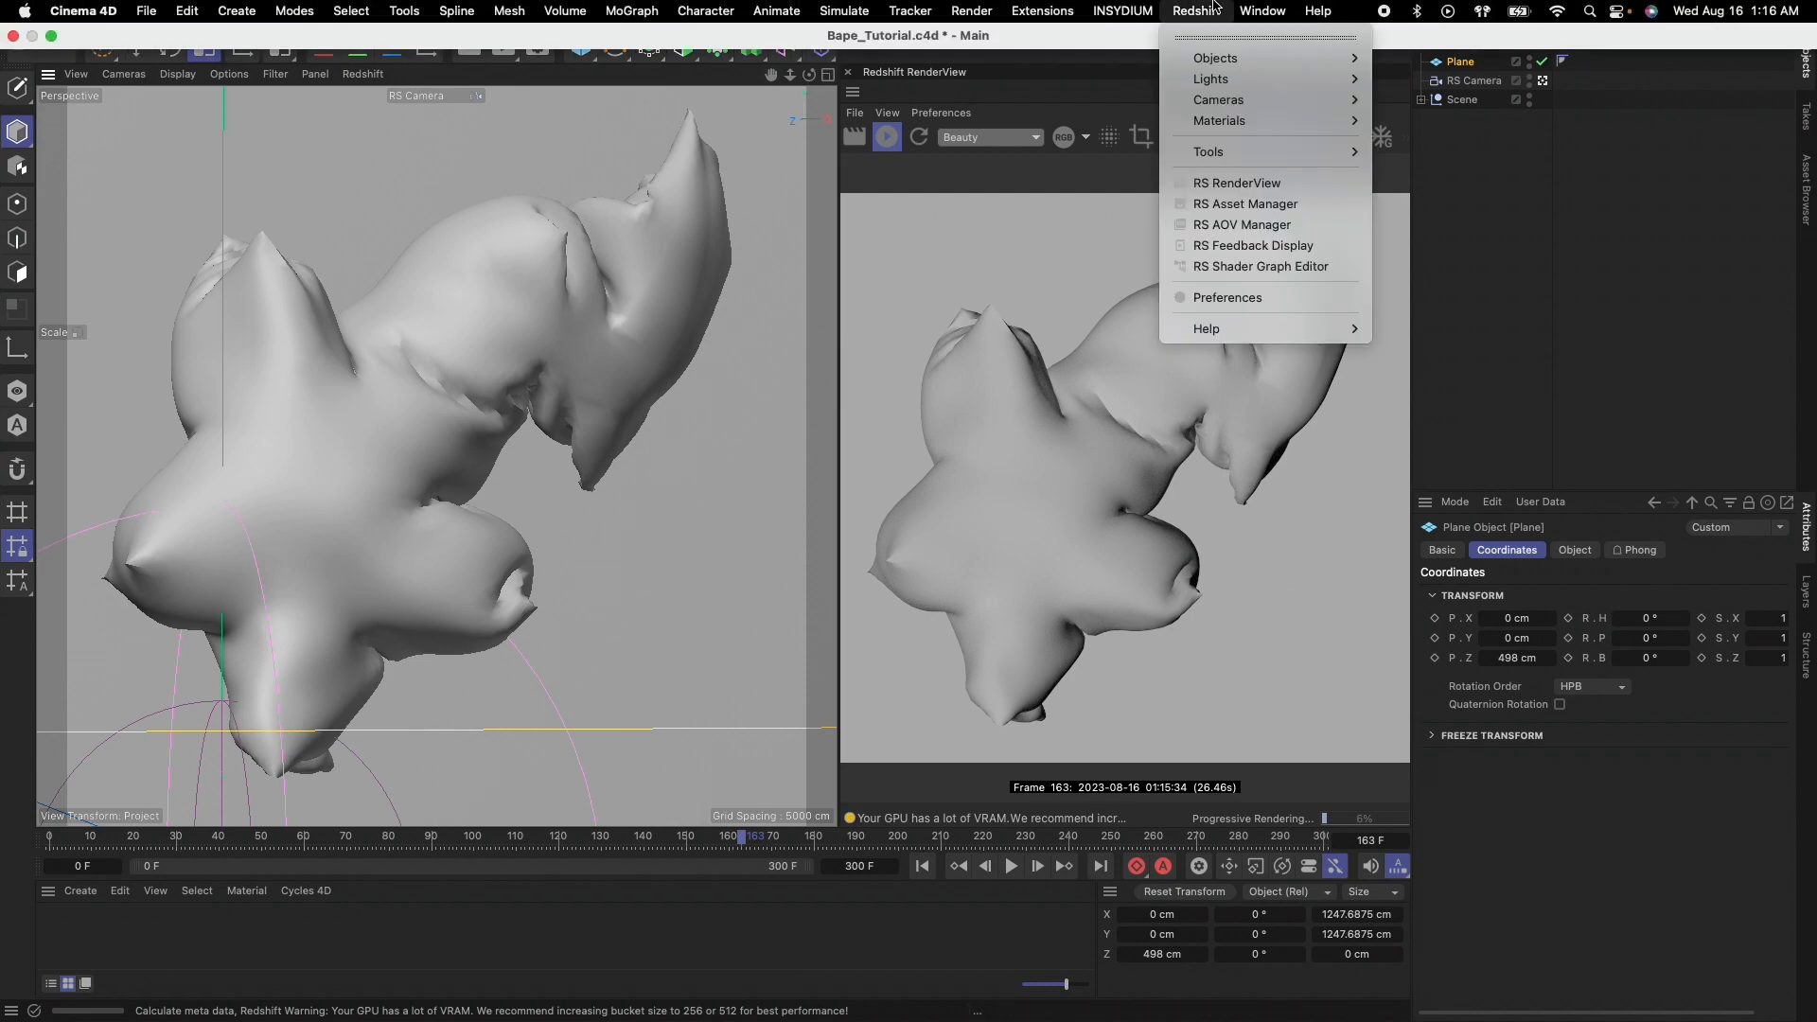
mouse_move(1268, 79)
click(1433, 180)
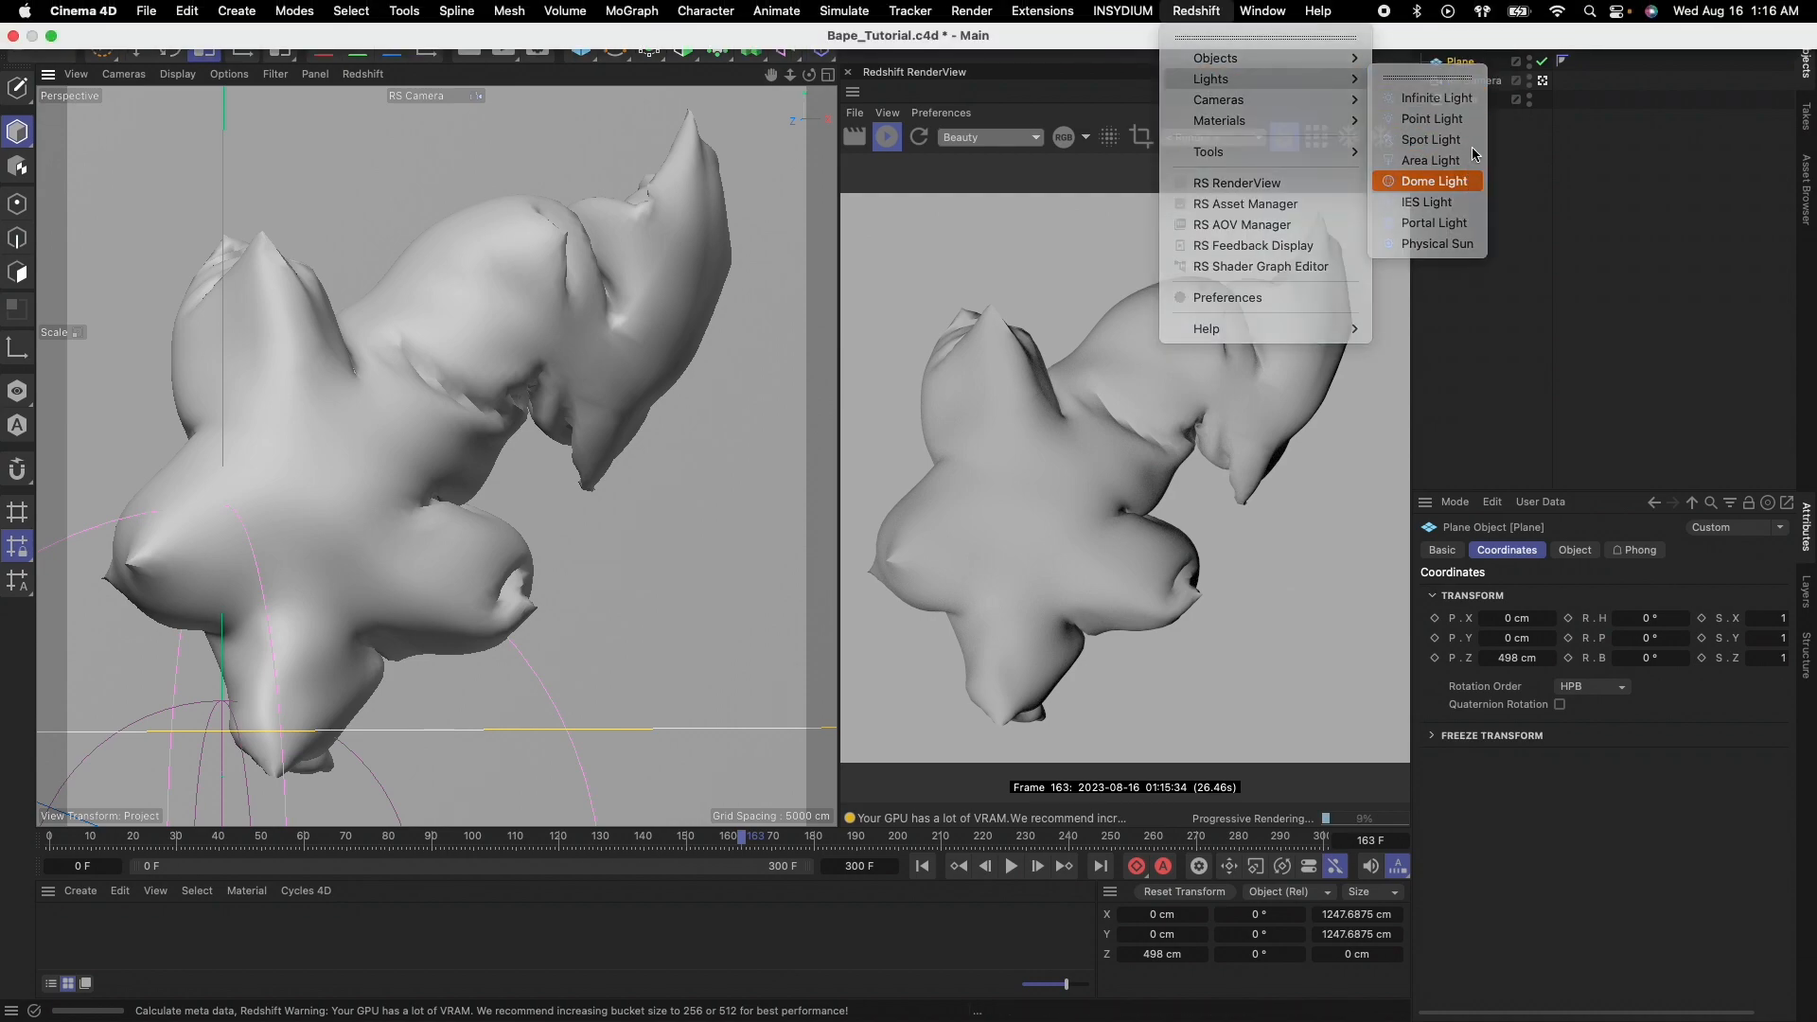
Load Empty_Parking_Lot.exr from the PlusHDRIs folder as the dome light's texture
click(1576, 551)
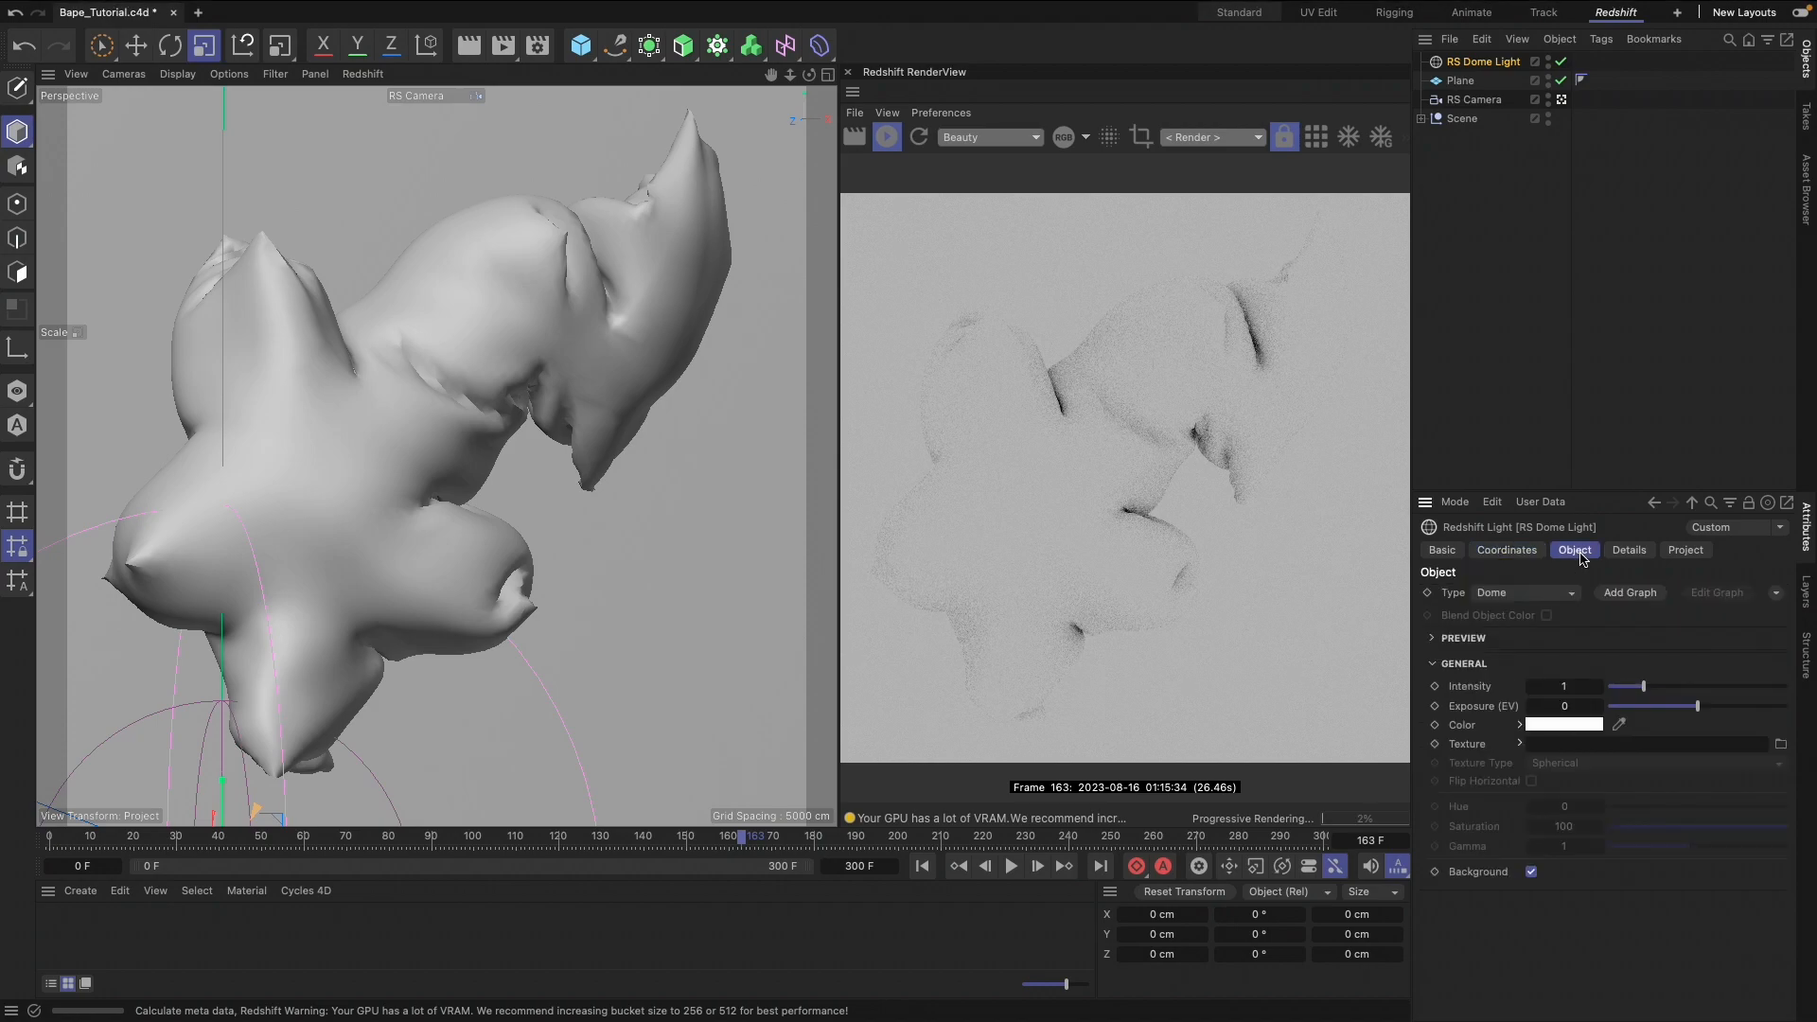
click(1786, 745)
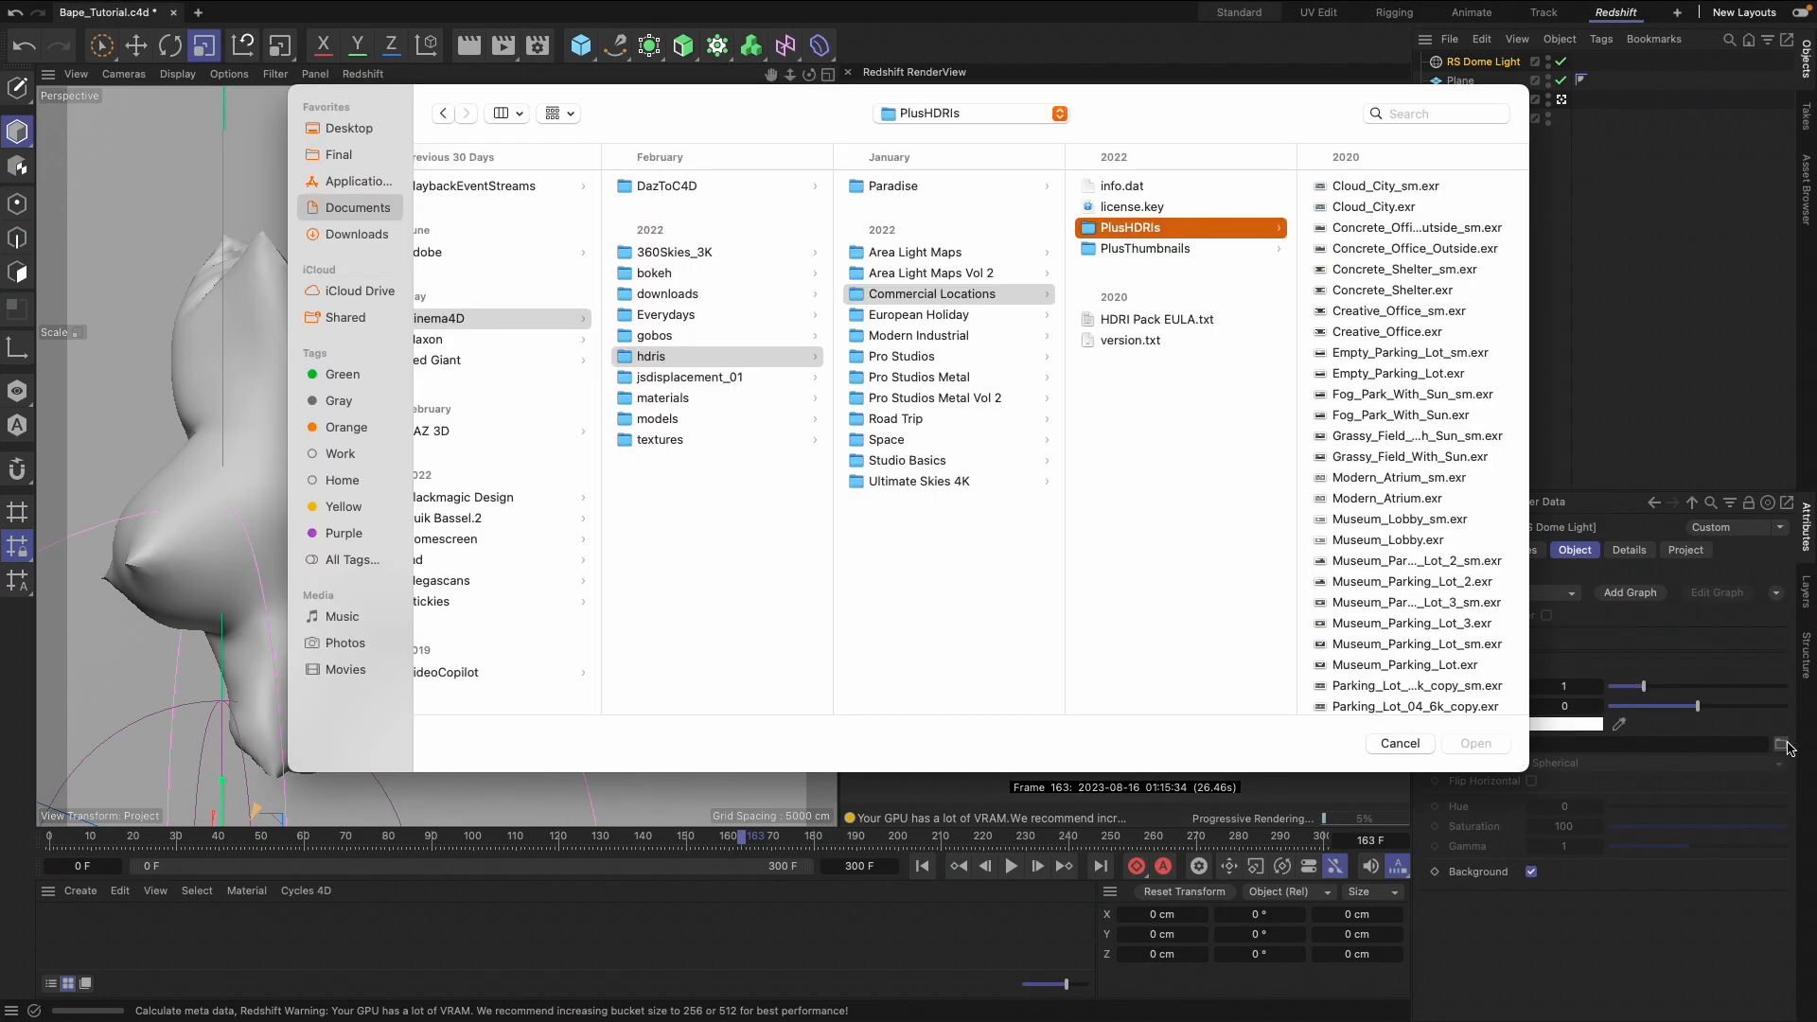
click(1369, 352)
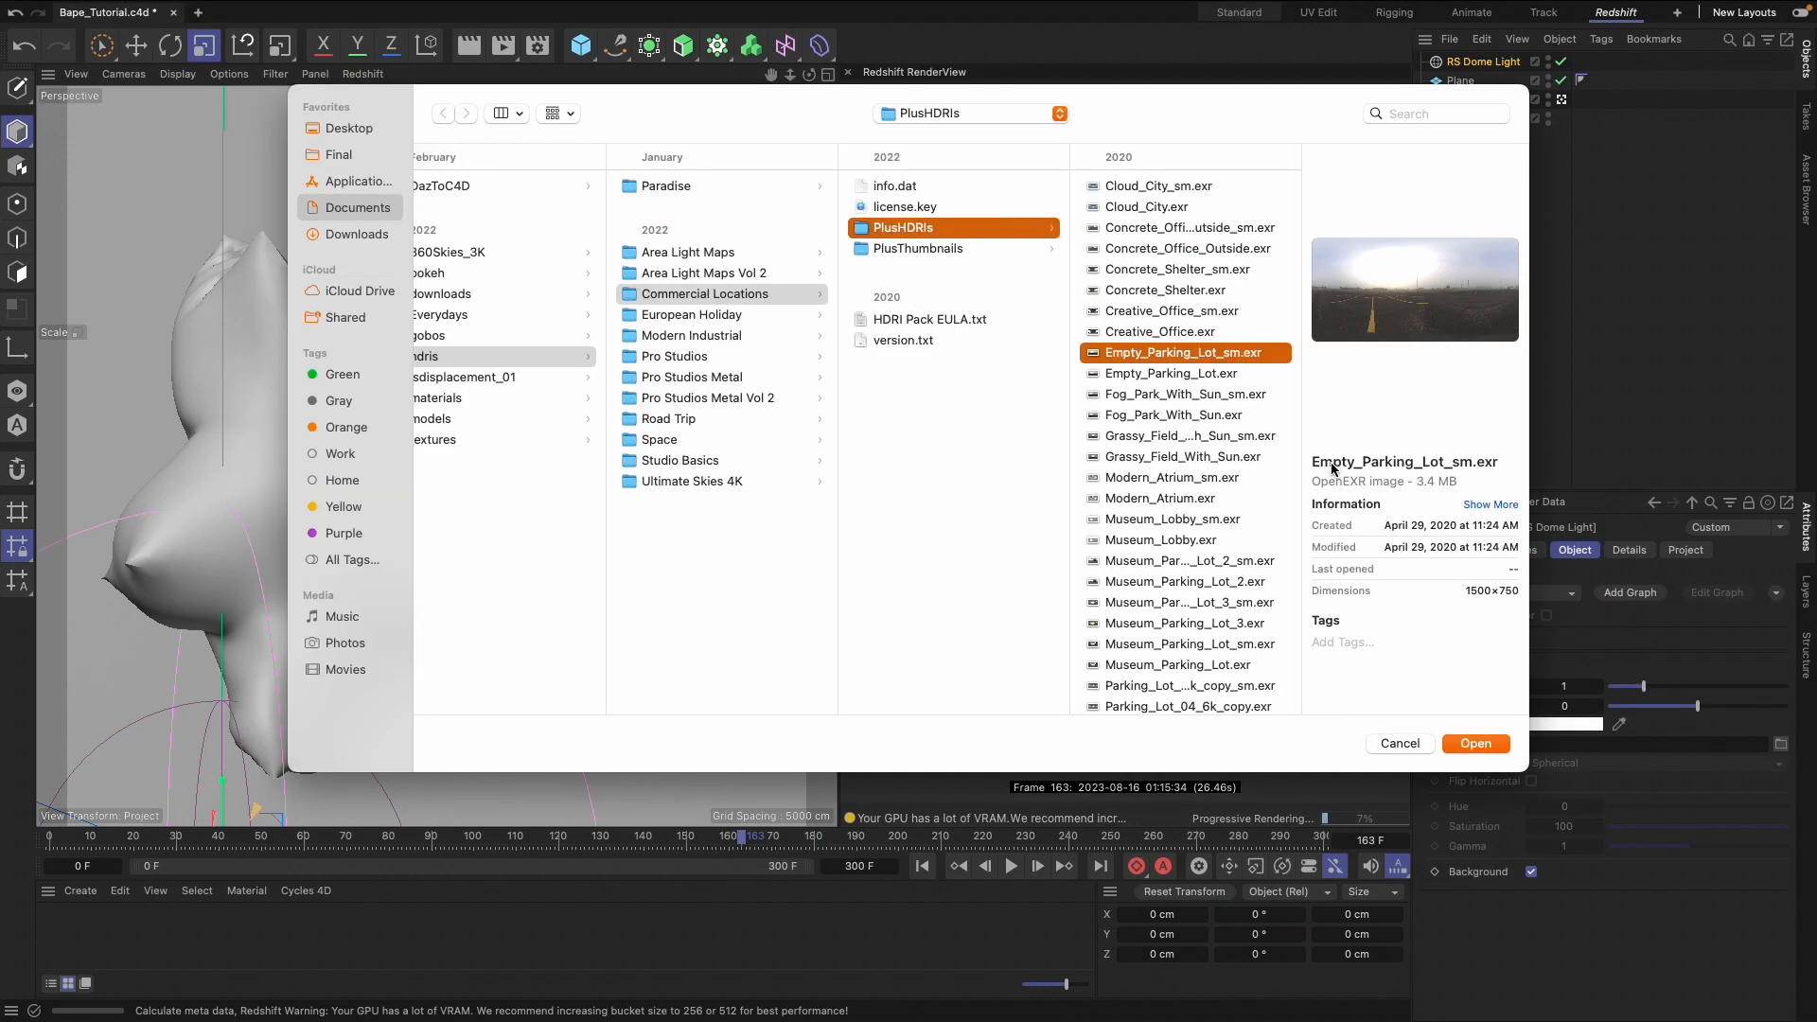
click(1186, 375)
click(1476, 744)
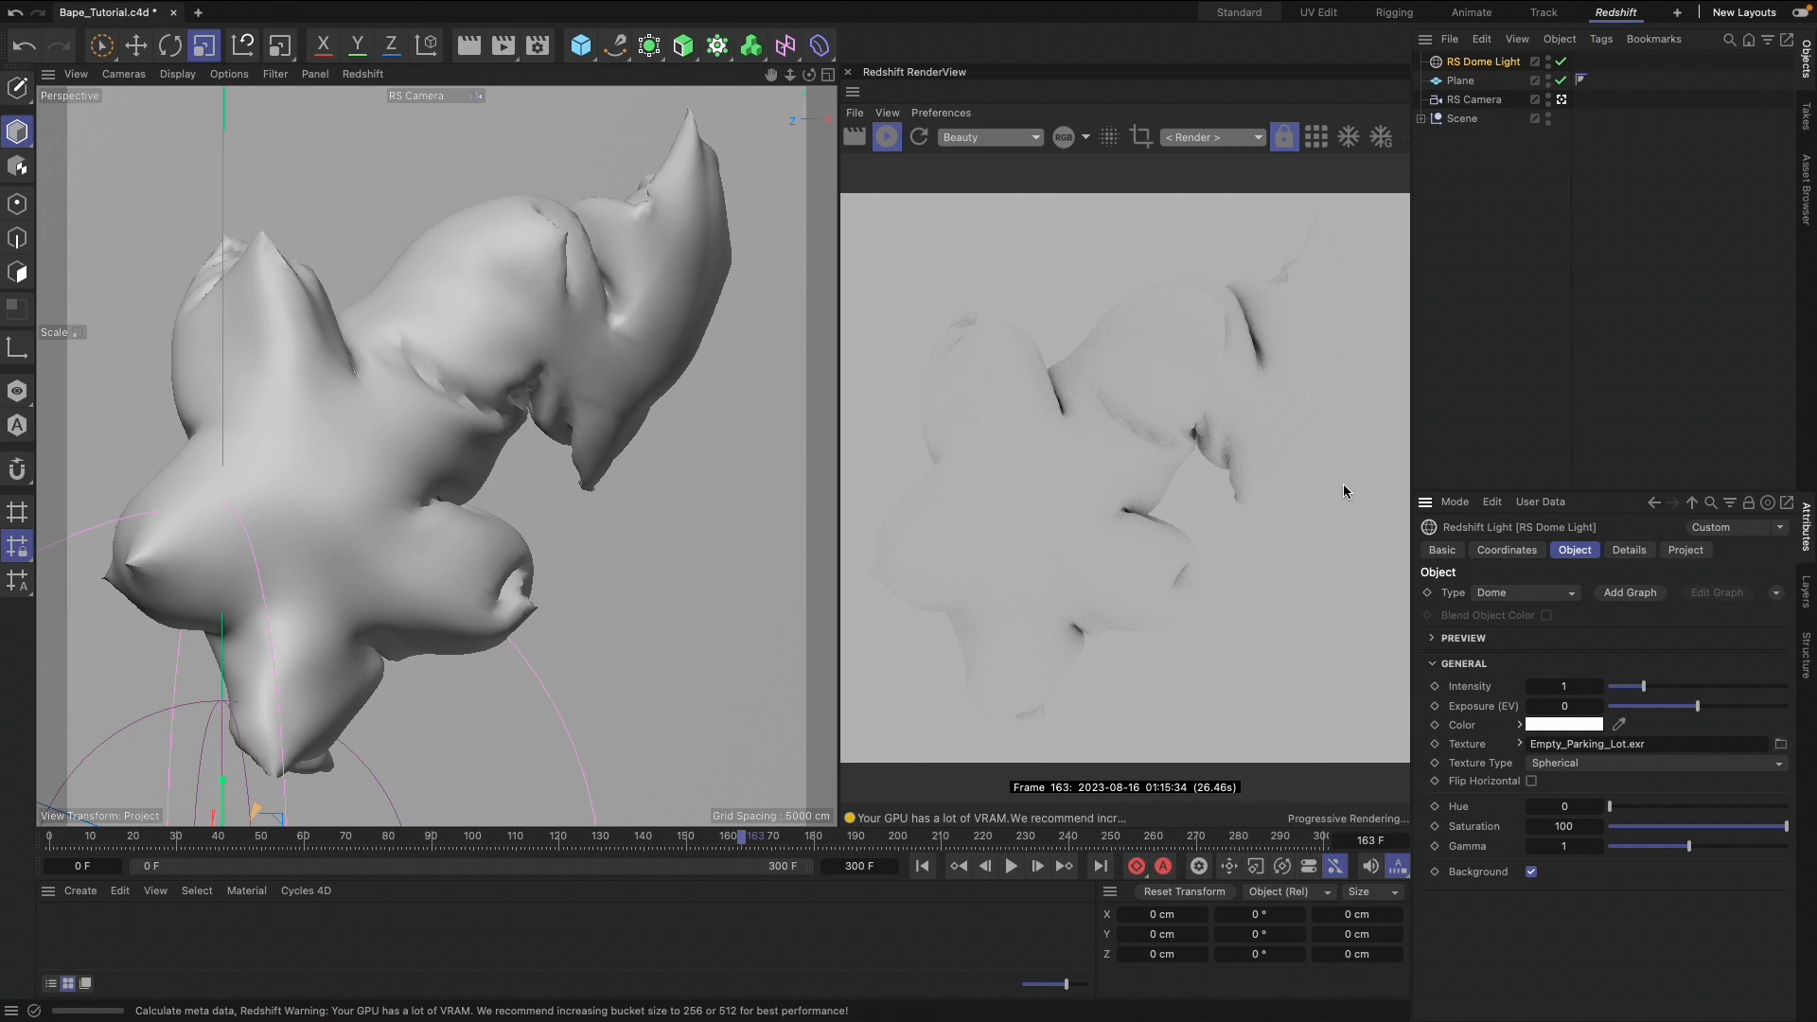
Rotate the dome light's heading to -267° and change its texture to Modern_Atrium.exr
click(1507, 550)
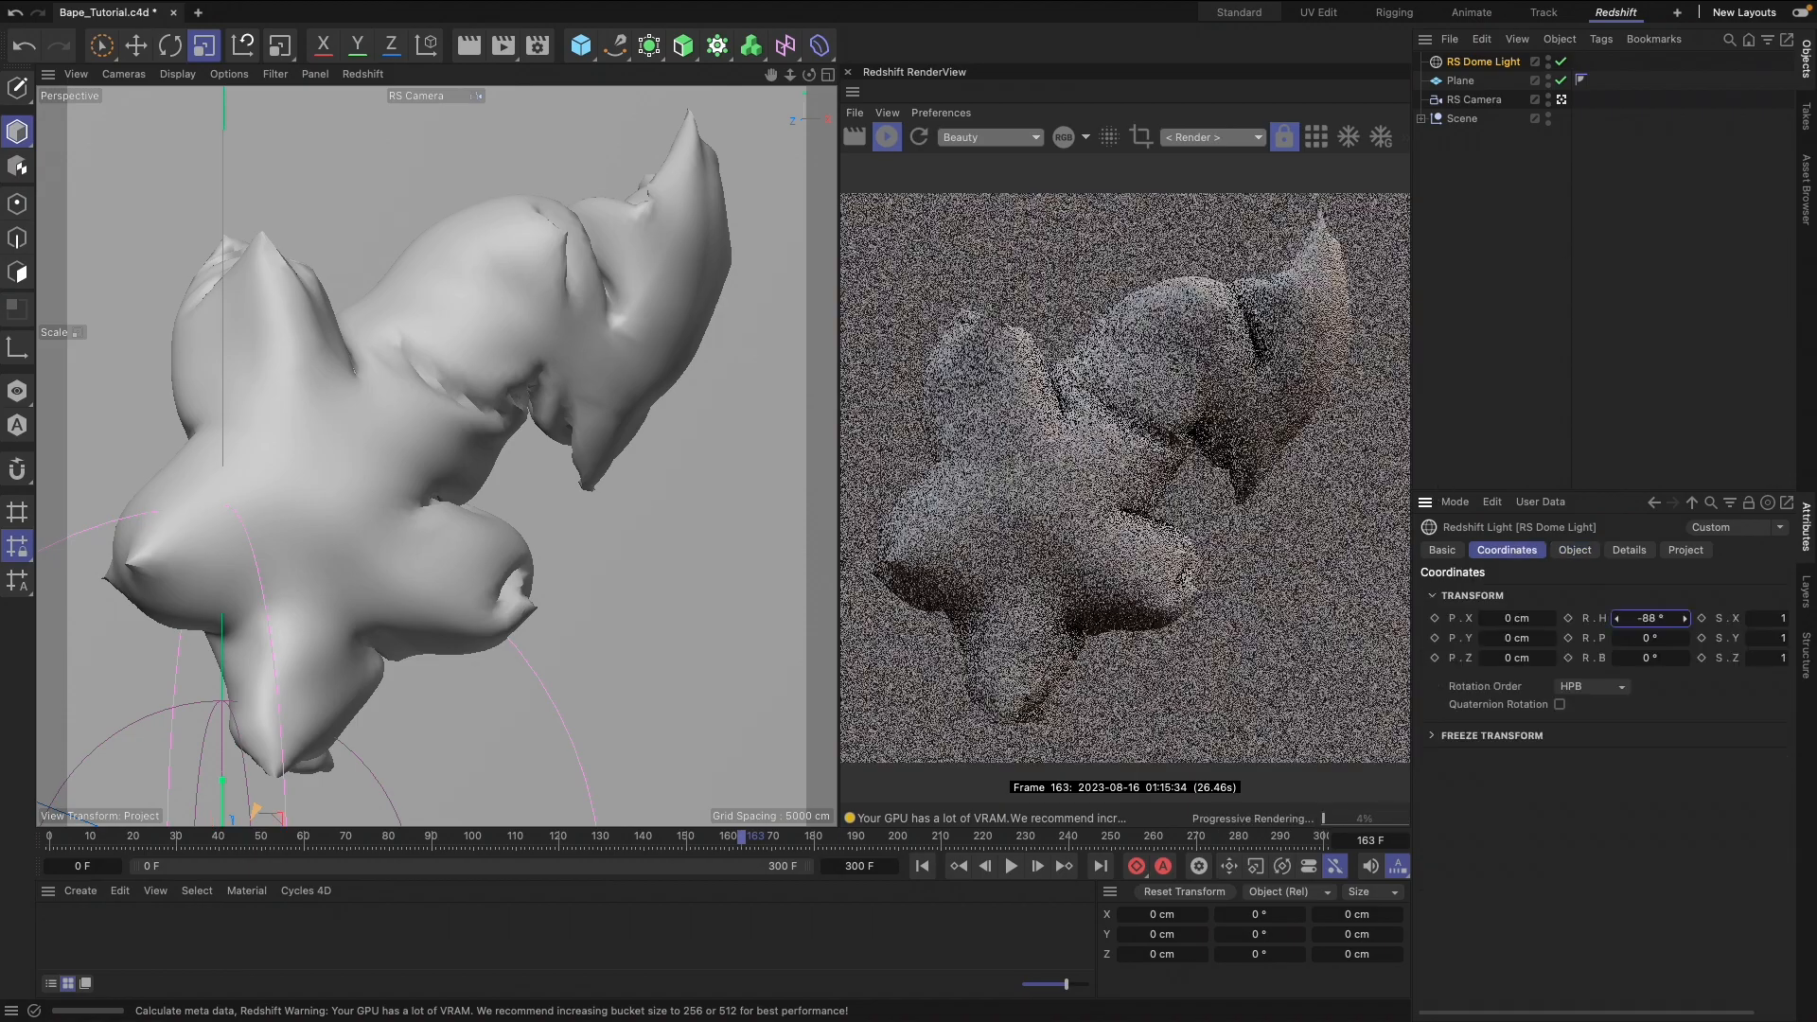
drag(1684, 618, 1617, 618)
click(1574, 550)
click(1781, 743)
click(621, 535)
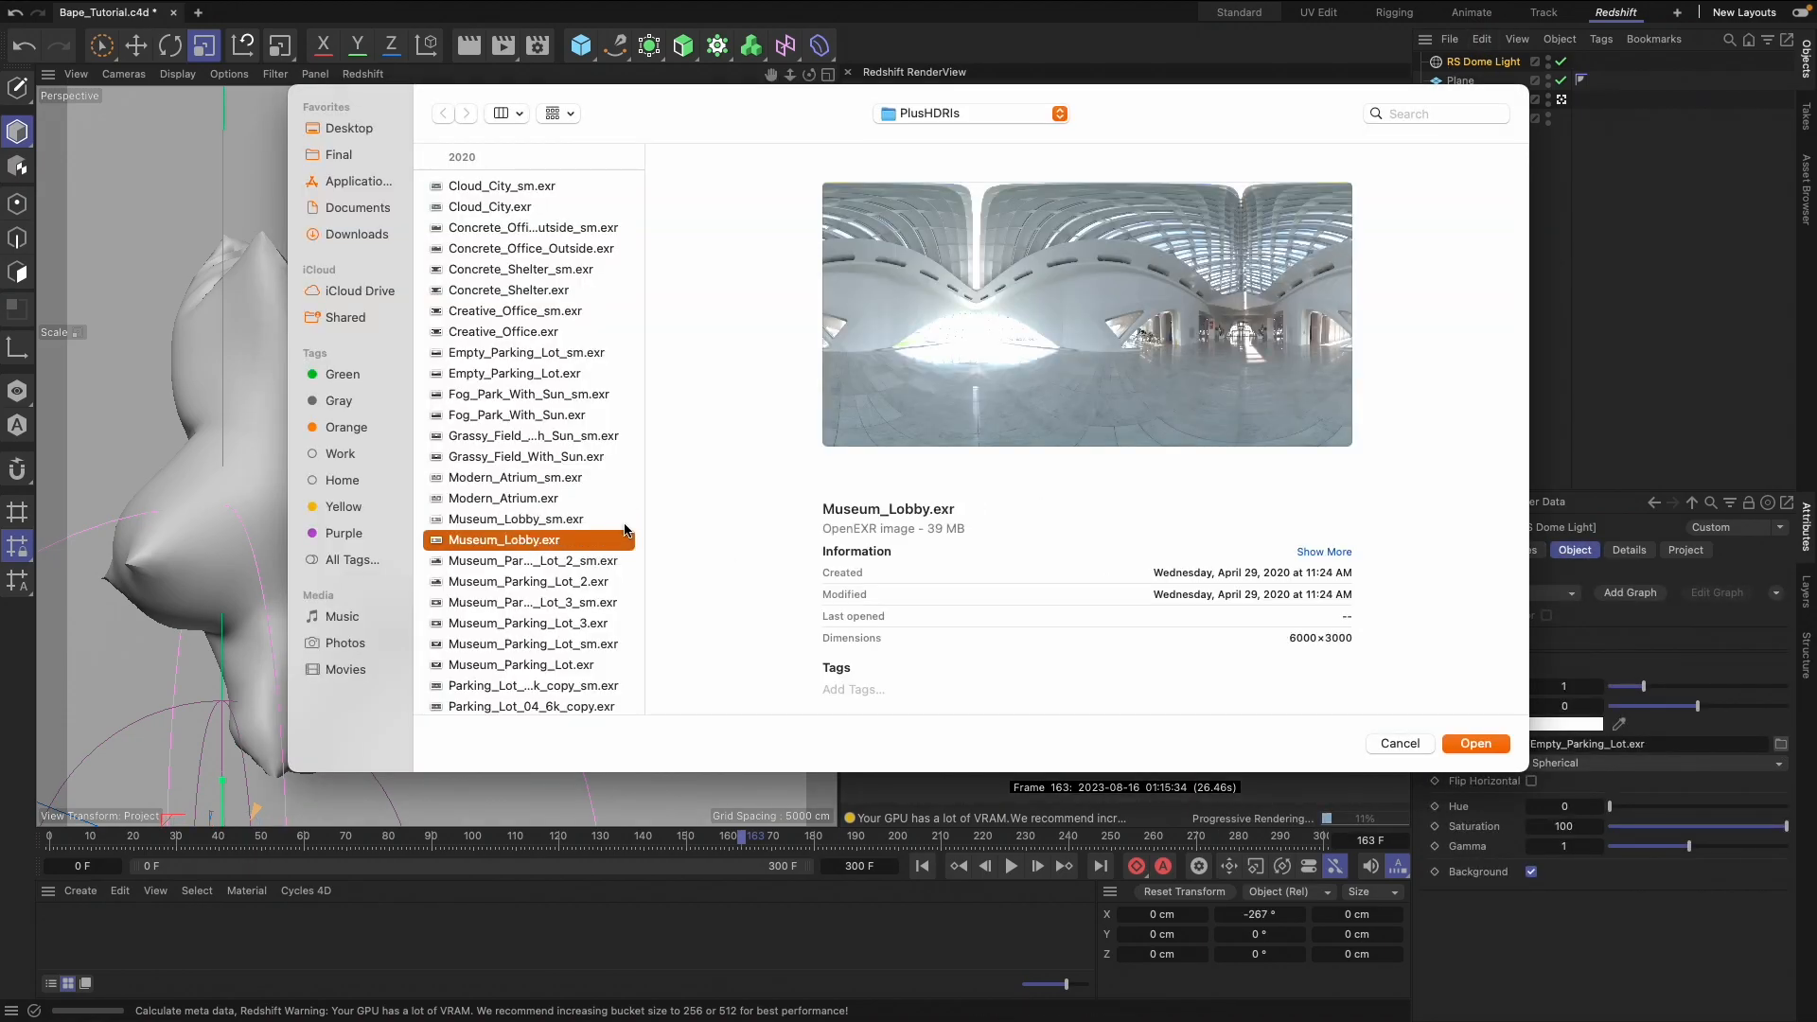
click(587, 500)
click(1477, 743)
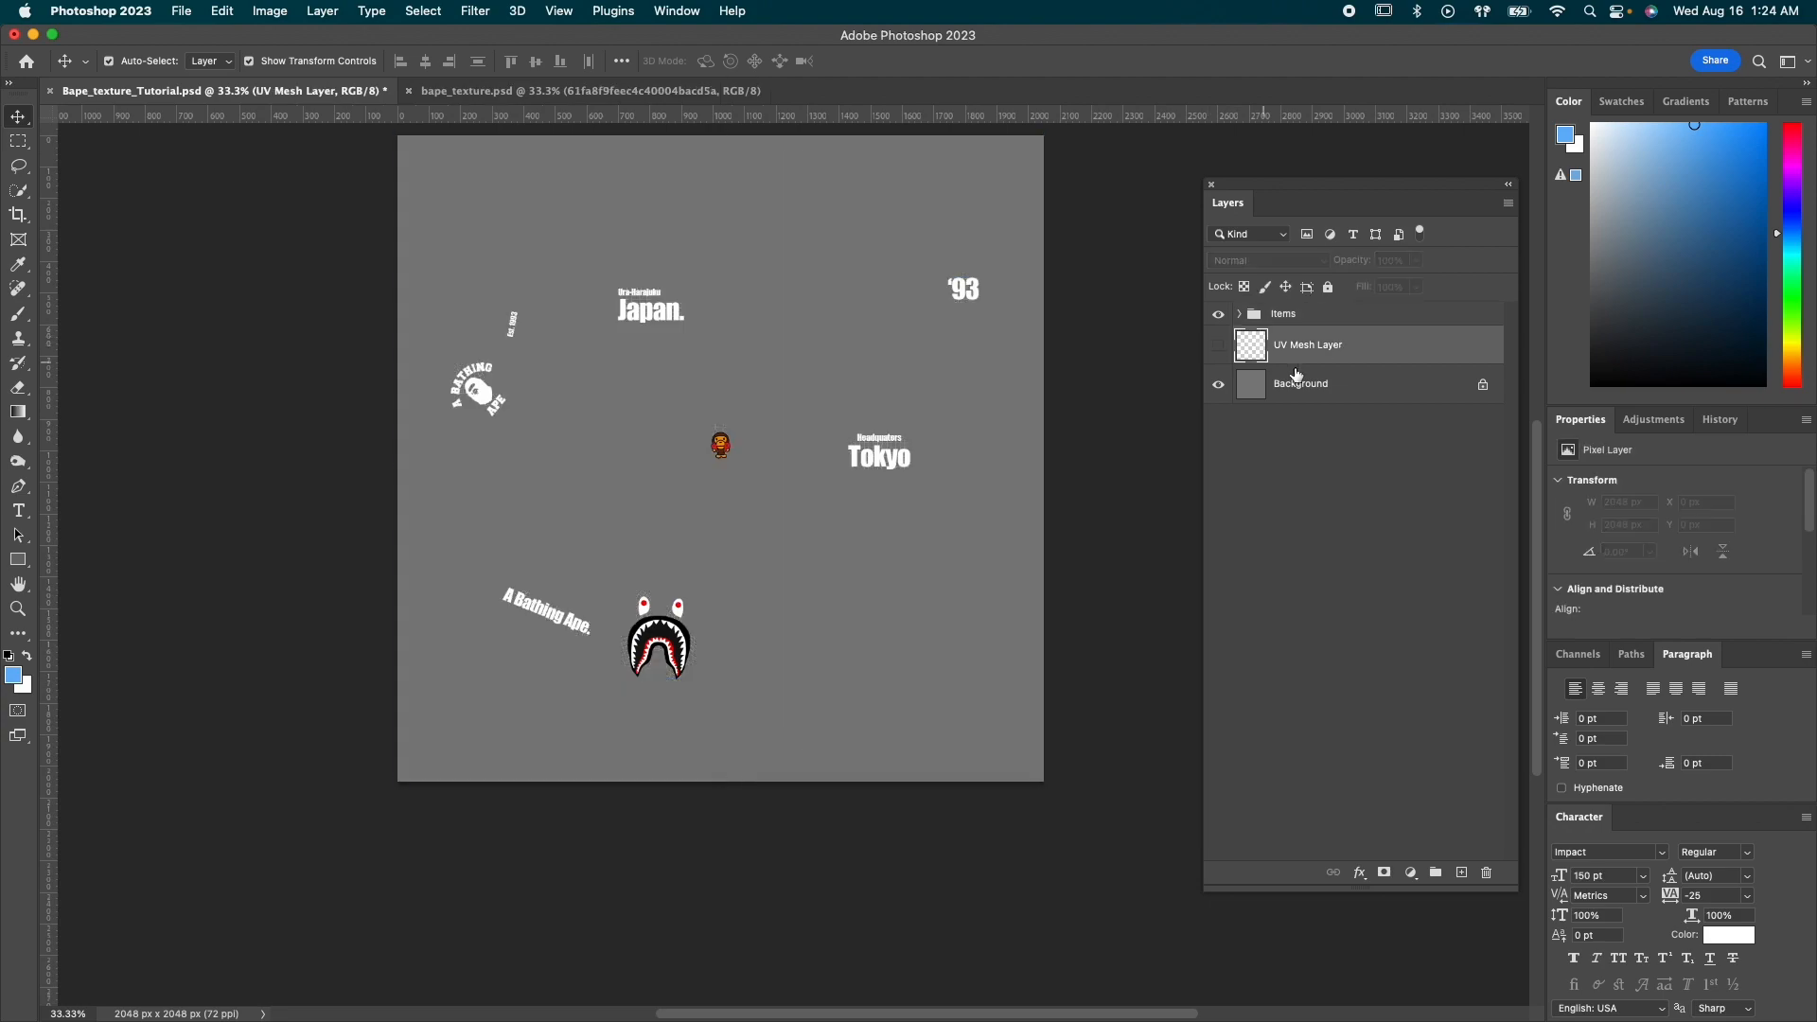
Switch to Photoshop and give the background layer of the Bape texture an orange Color Overlay of #FF9B42
right_click(1305, 383)
click(1424, 131)
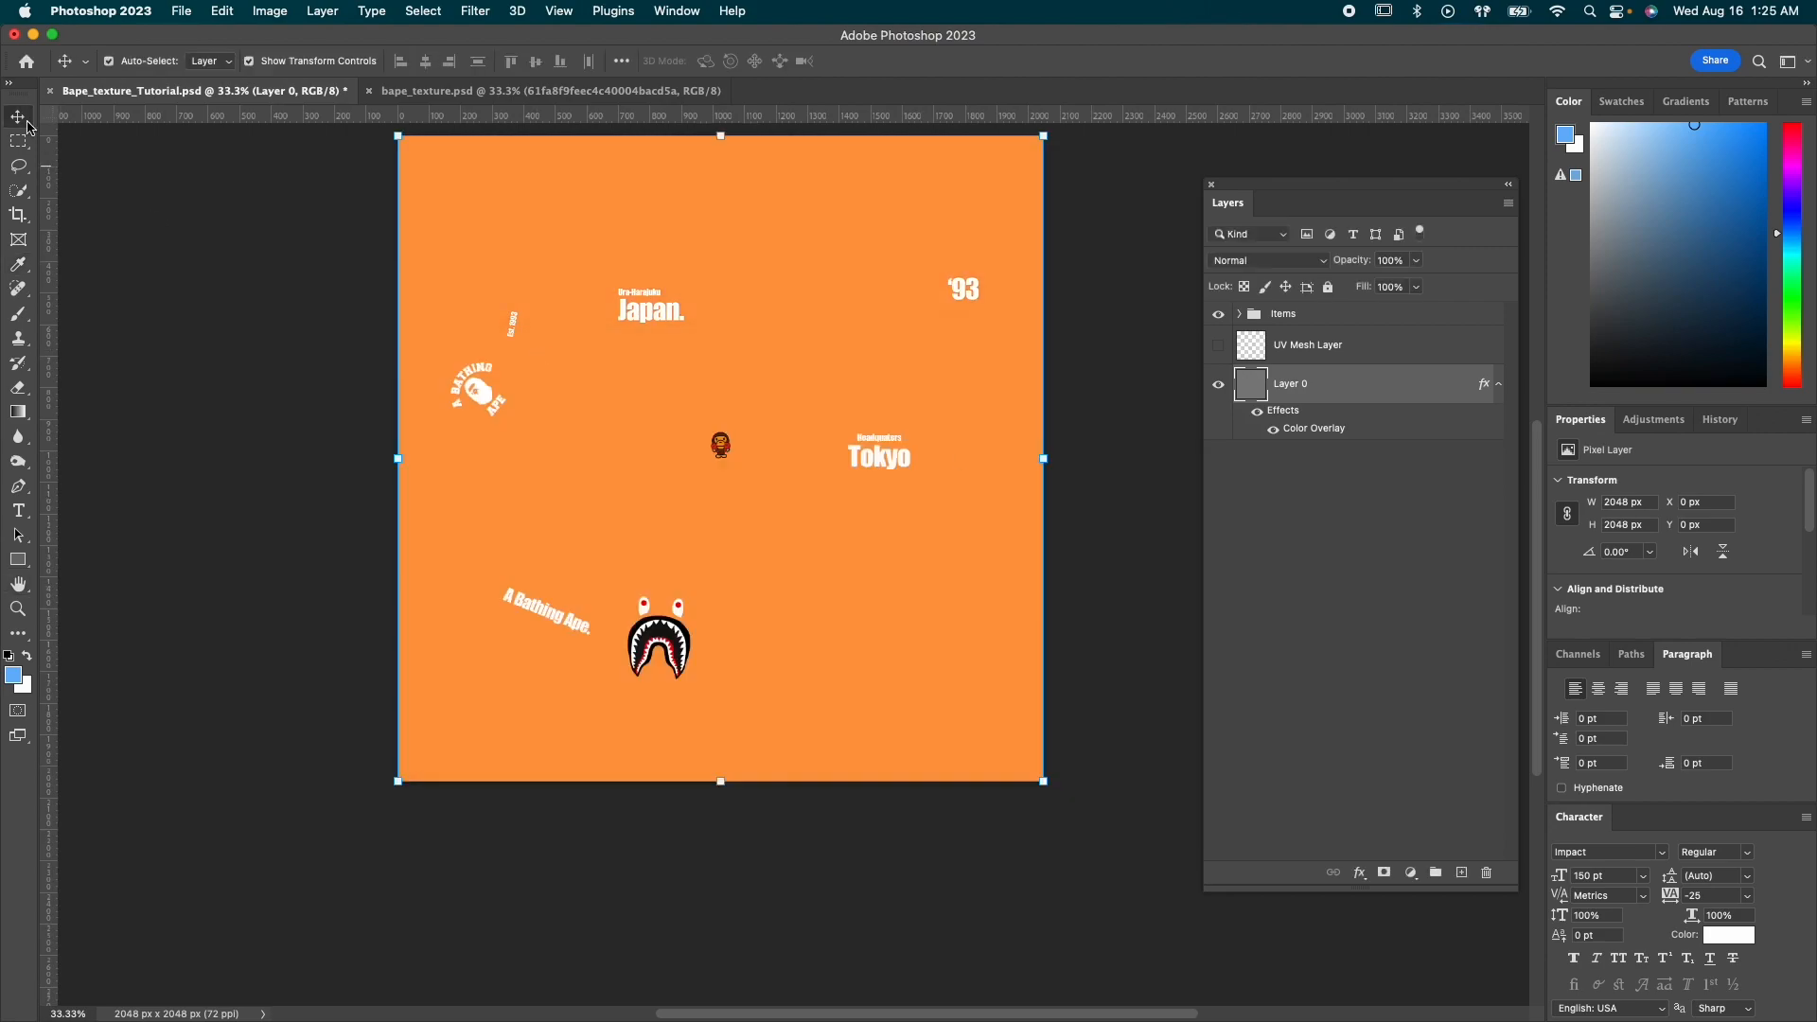
click(332, 368)
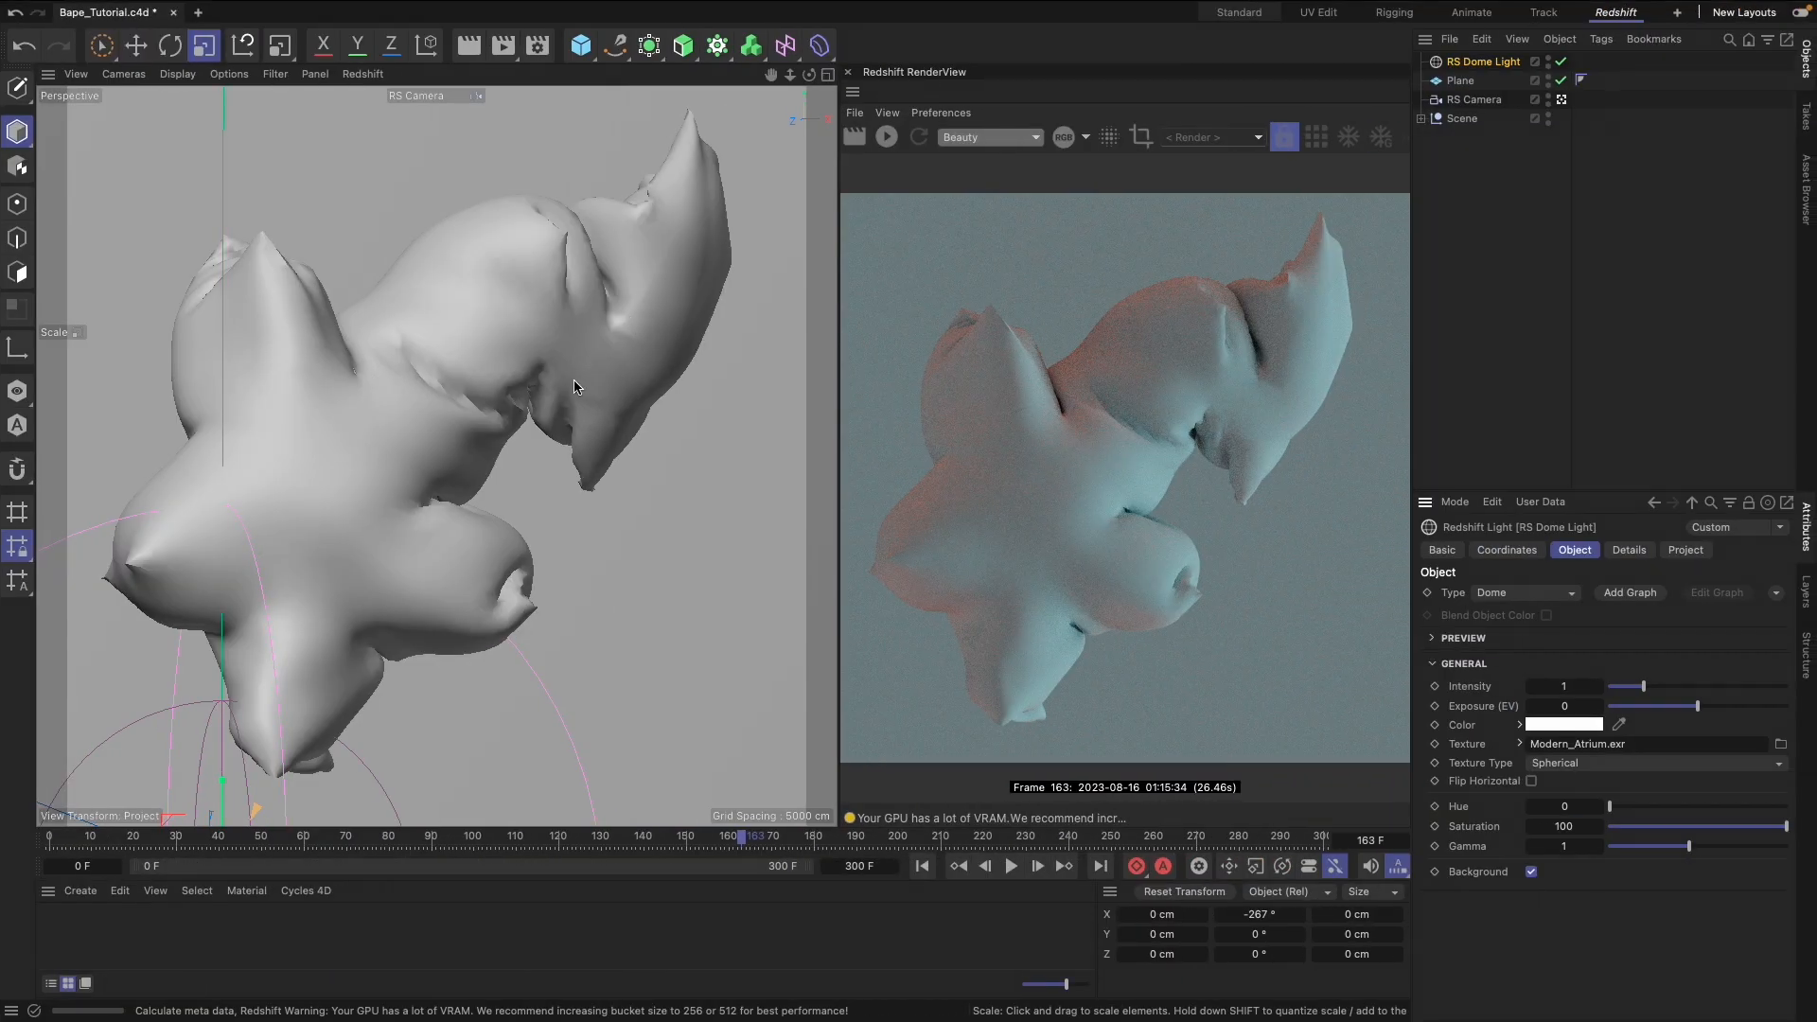
mouse_move(1002, 5)
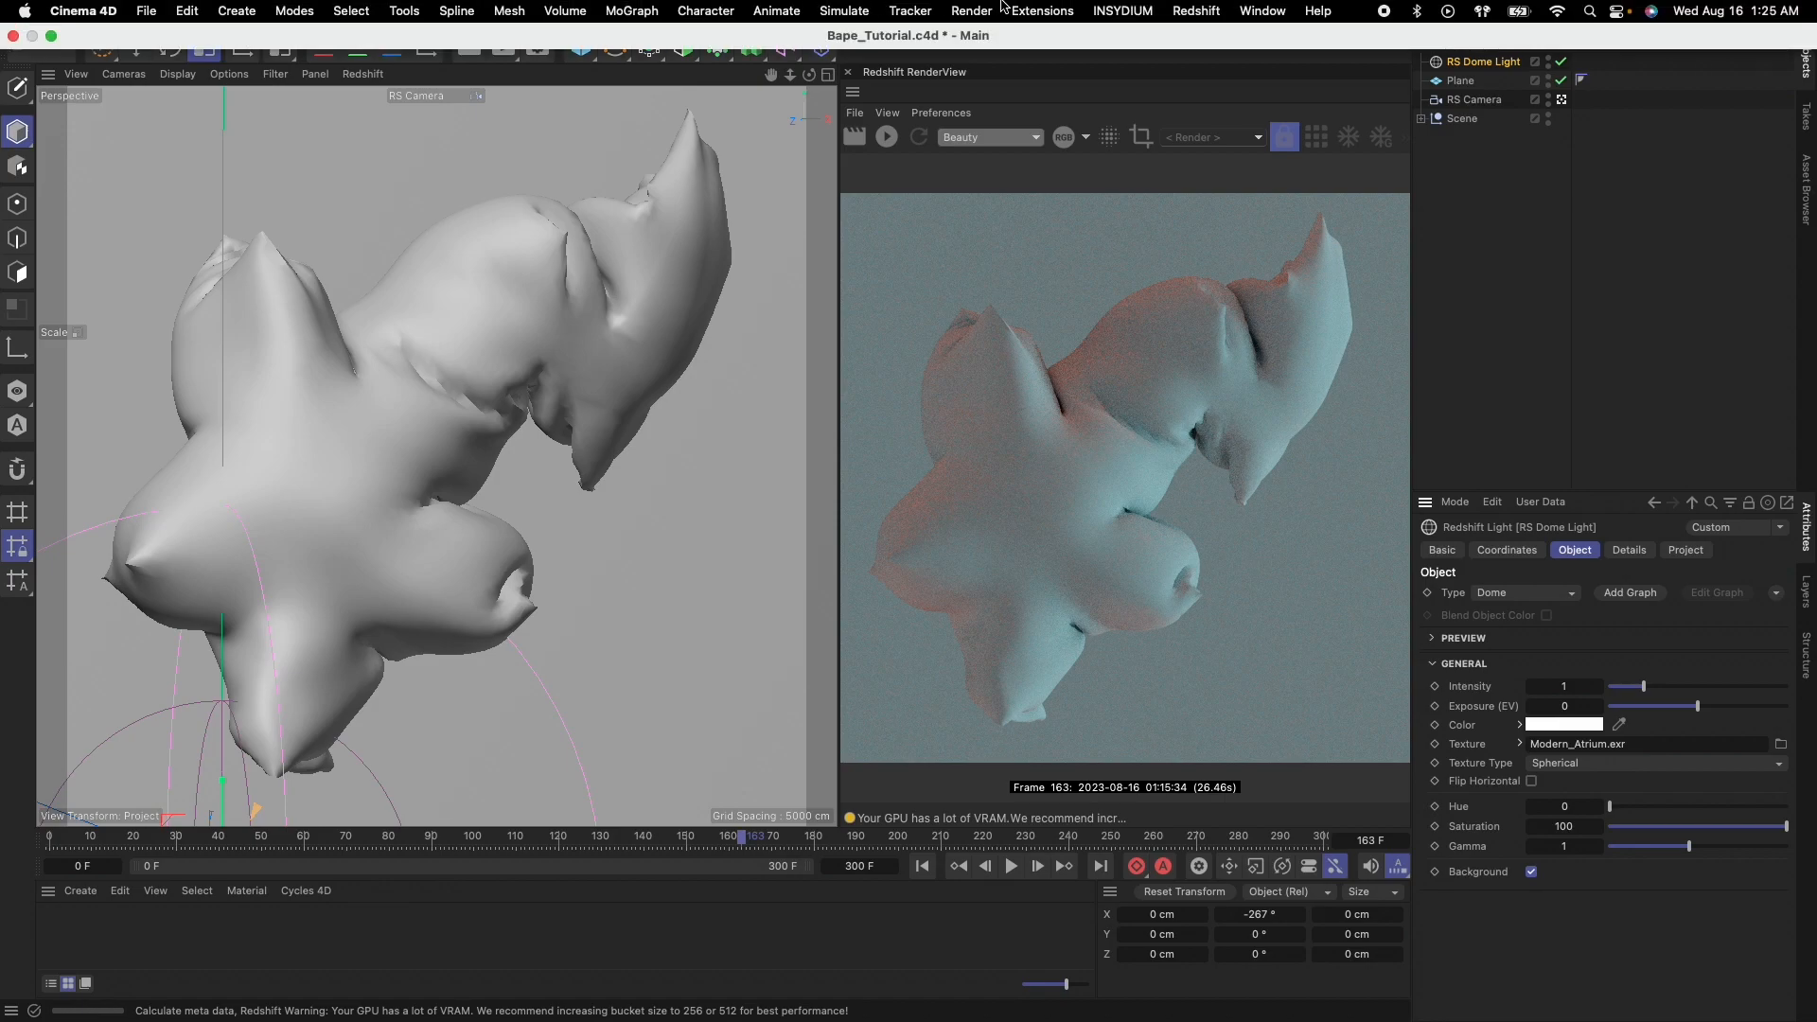
click(1195, 11)
mouse_move(1230, 120)
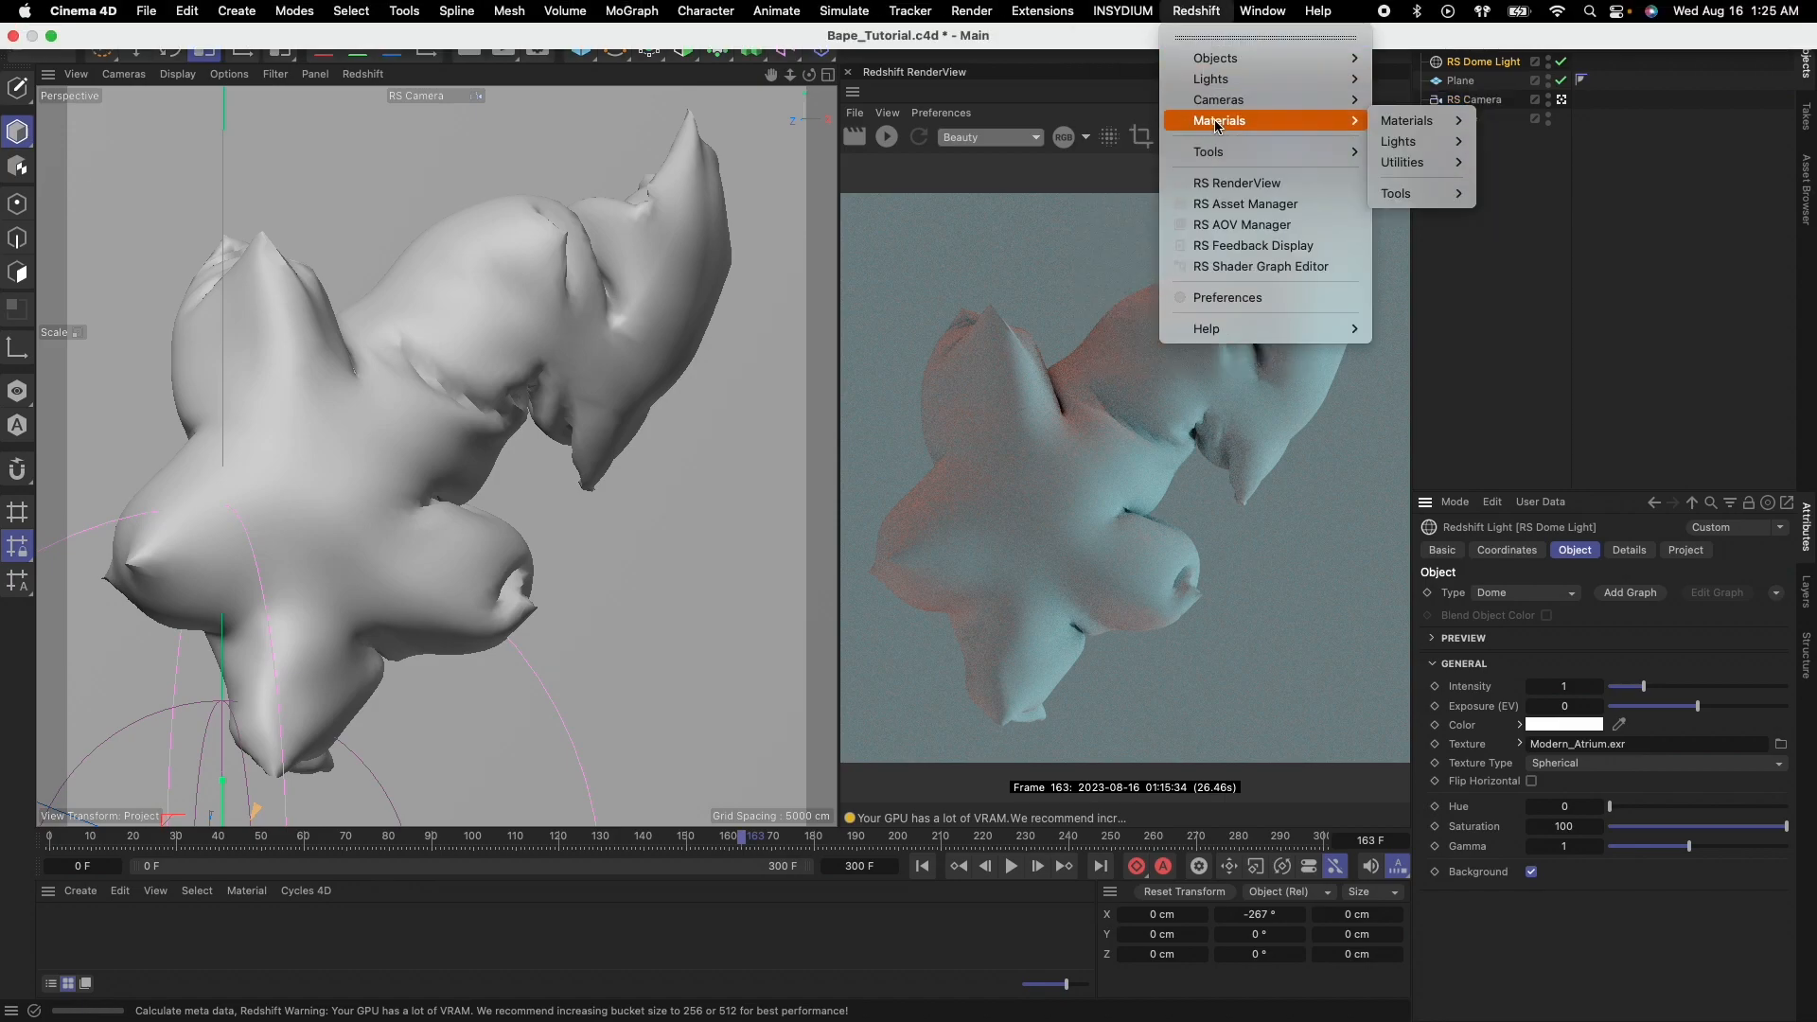
click(1425, 121)
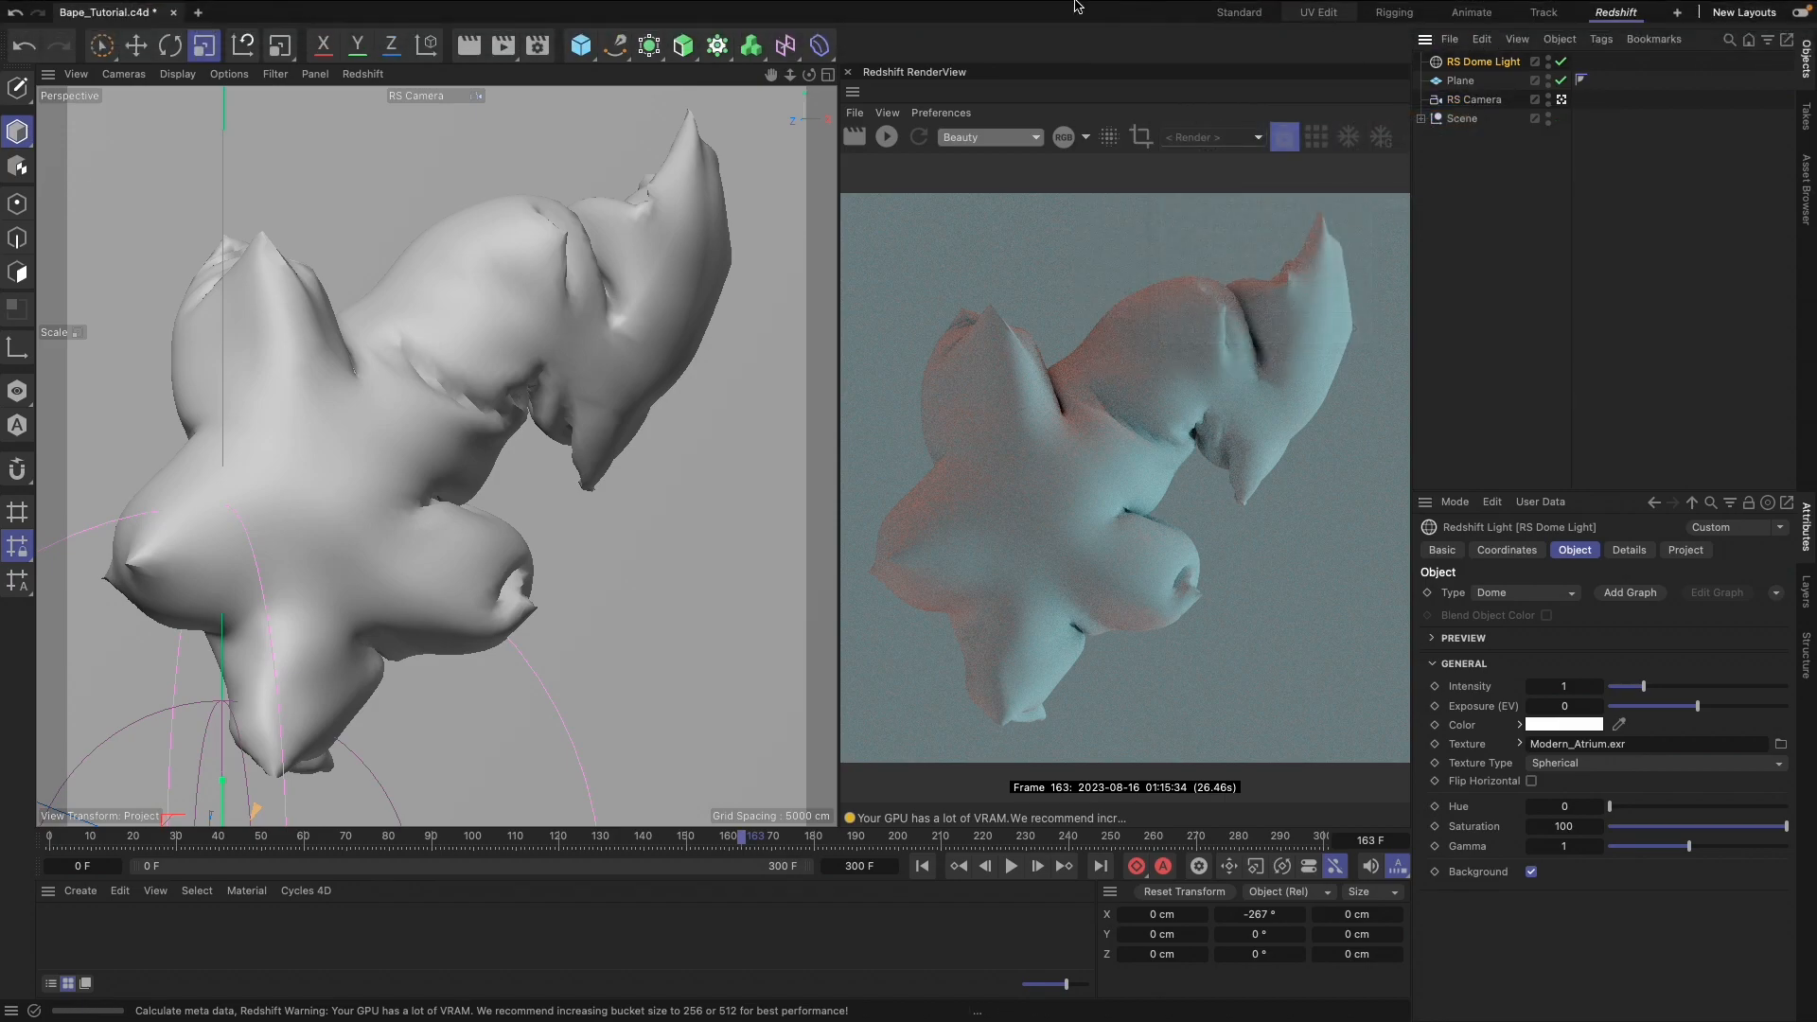
Create a Redshift Standard material and apply it to the inflated star model
click(1195, 11)
mouse_move(1230, 120)
mouse_move(1420, 120)
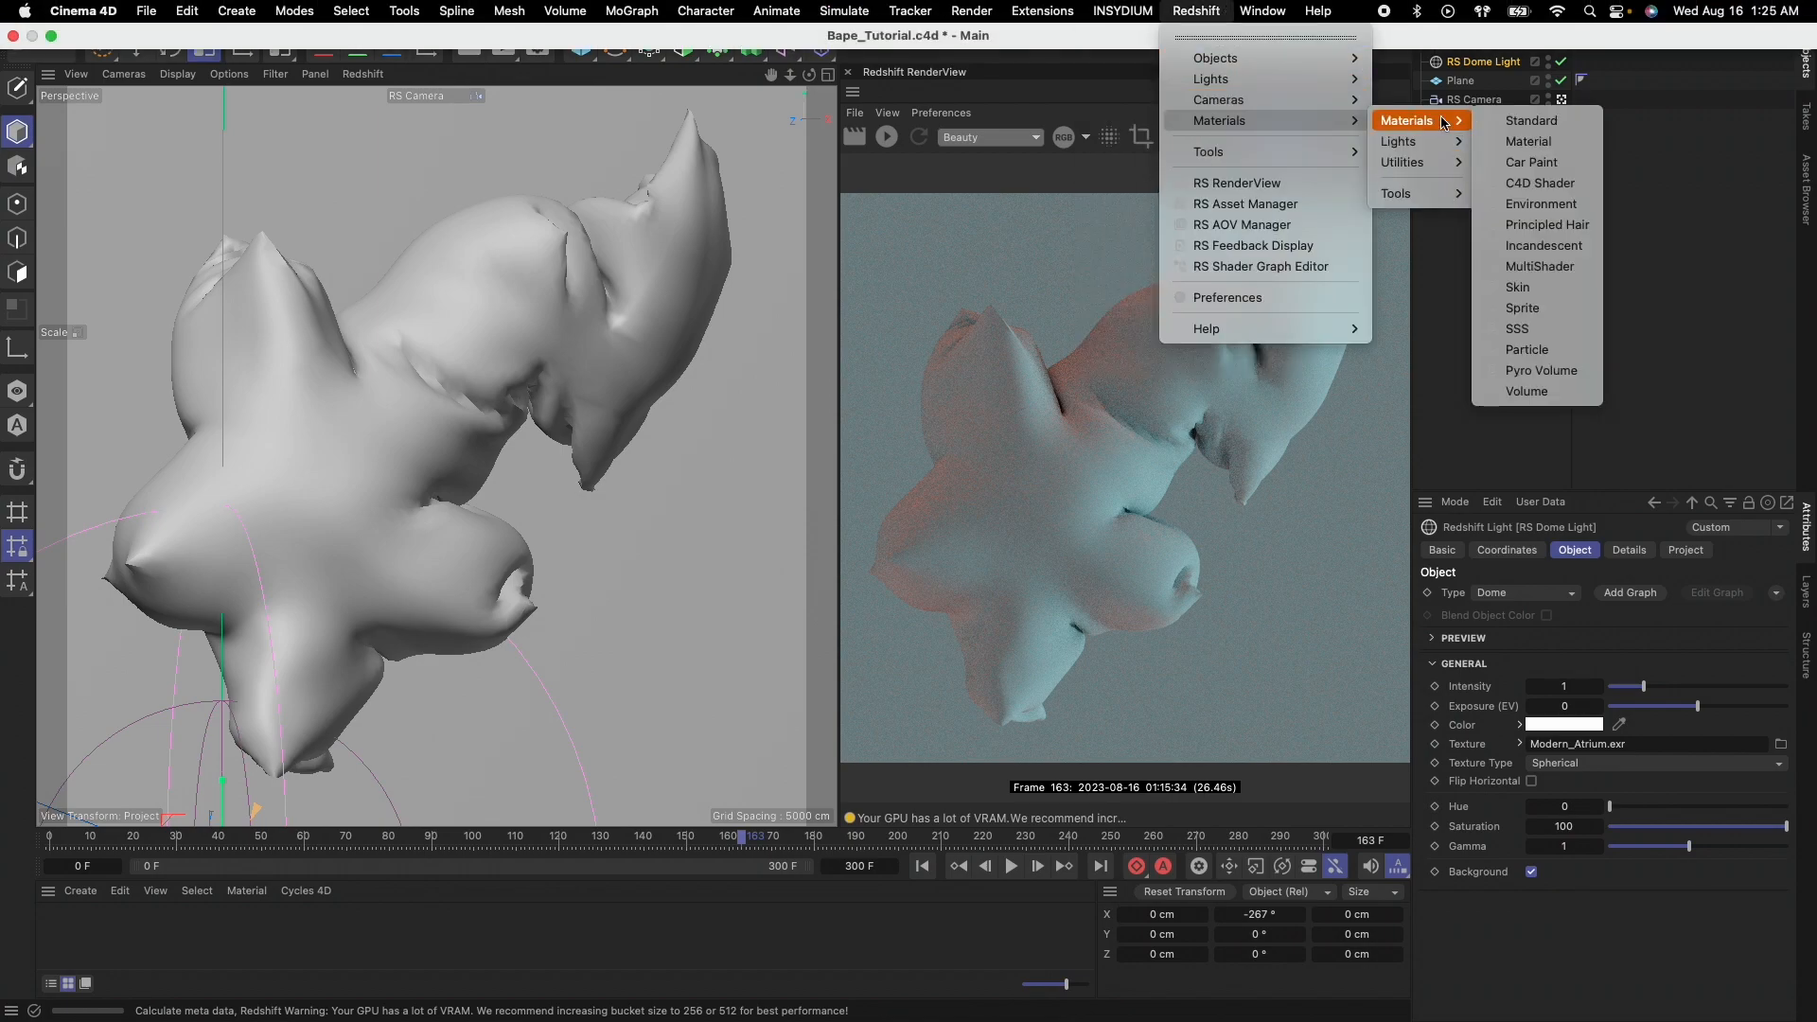
click(1504, 123)
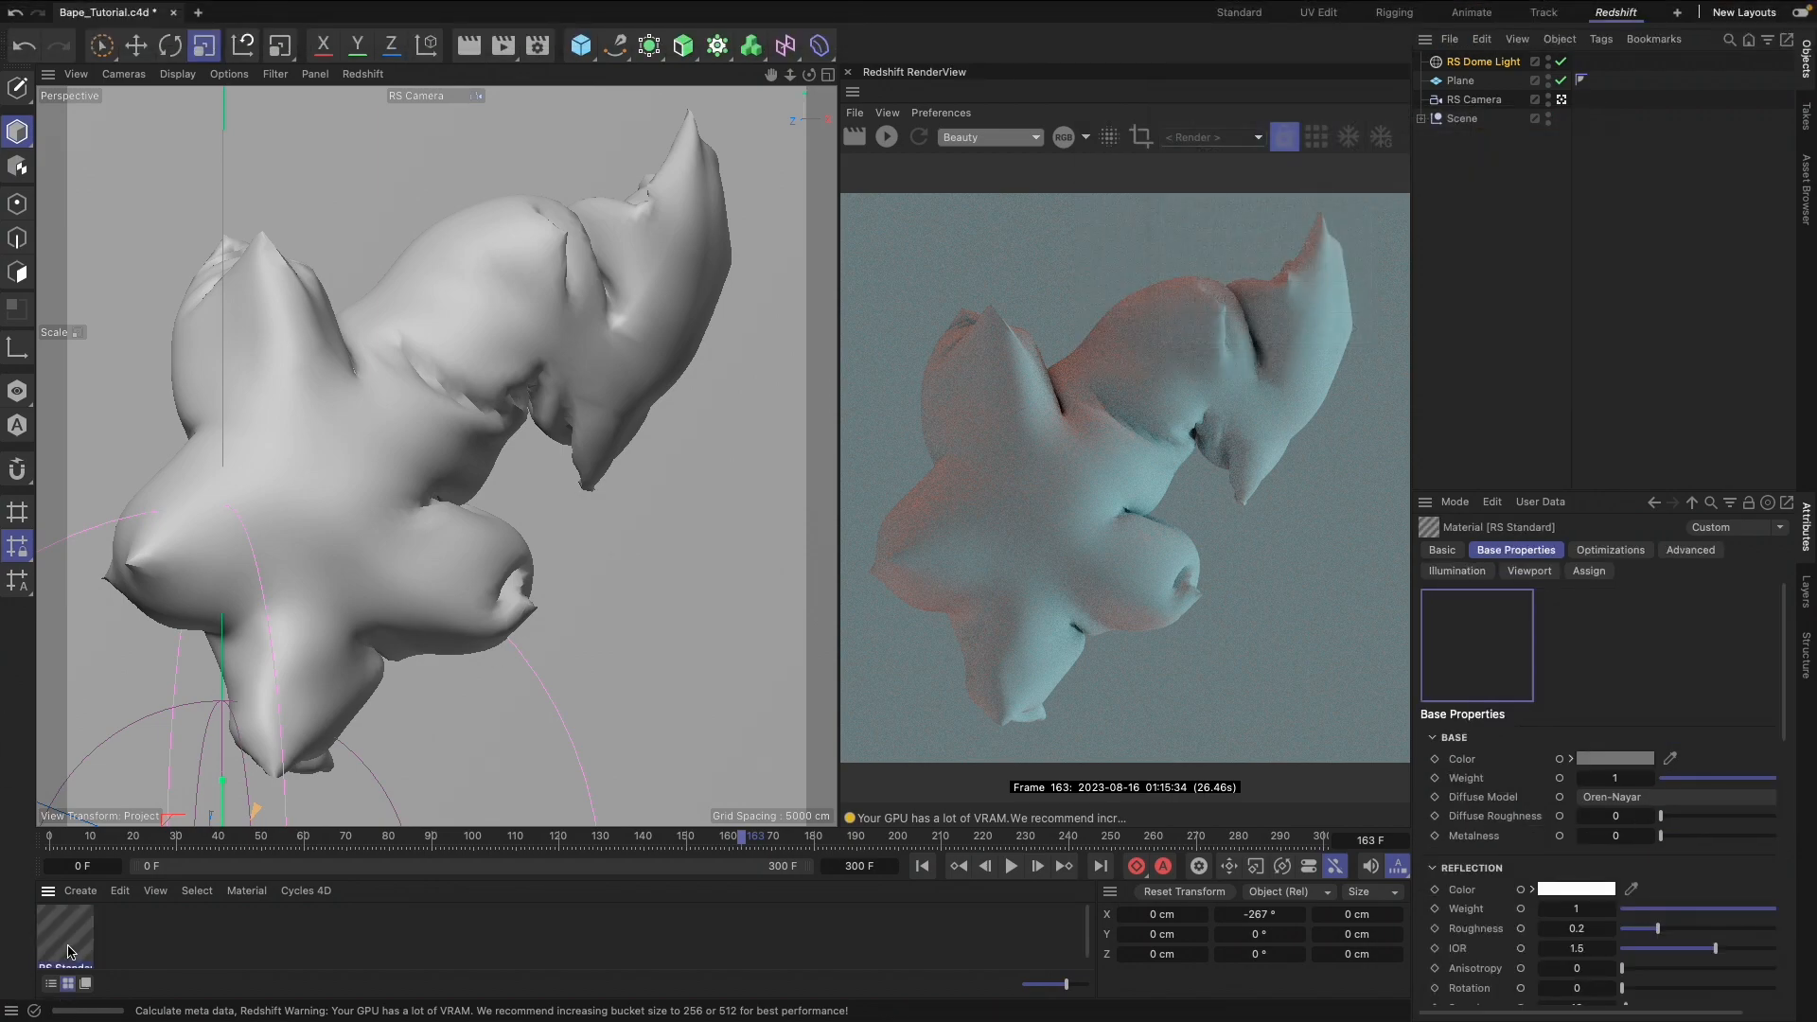
drag(68, 951, 345, 501)
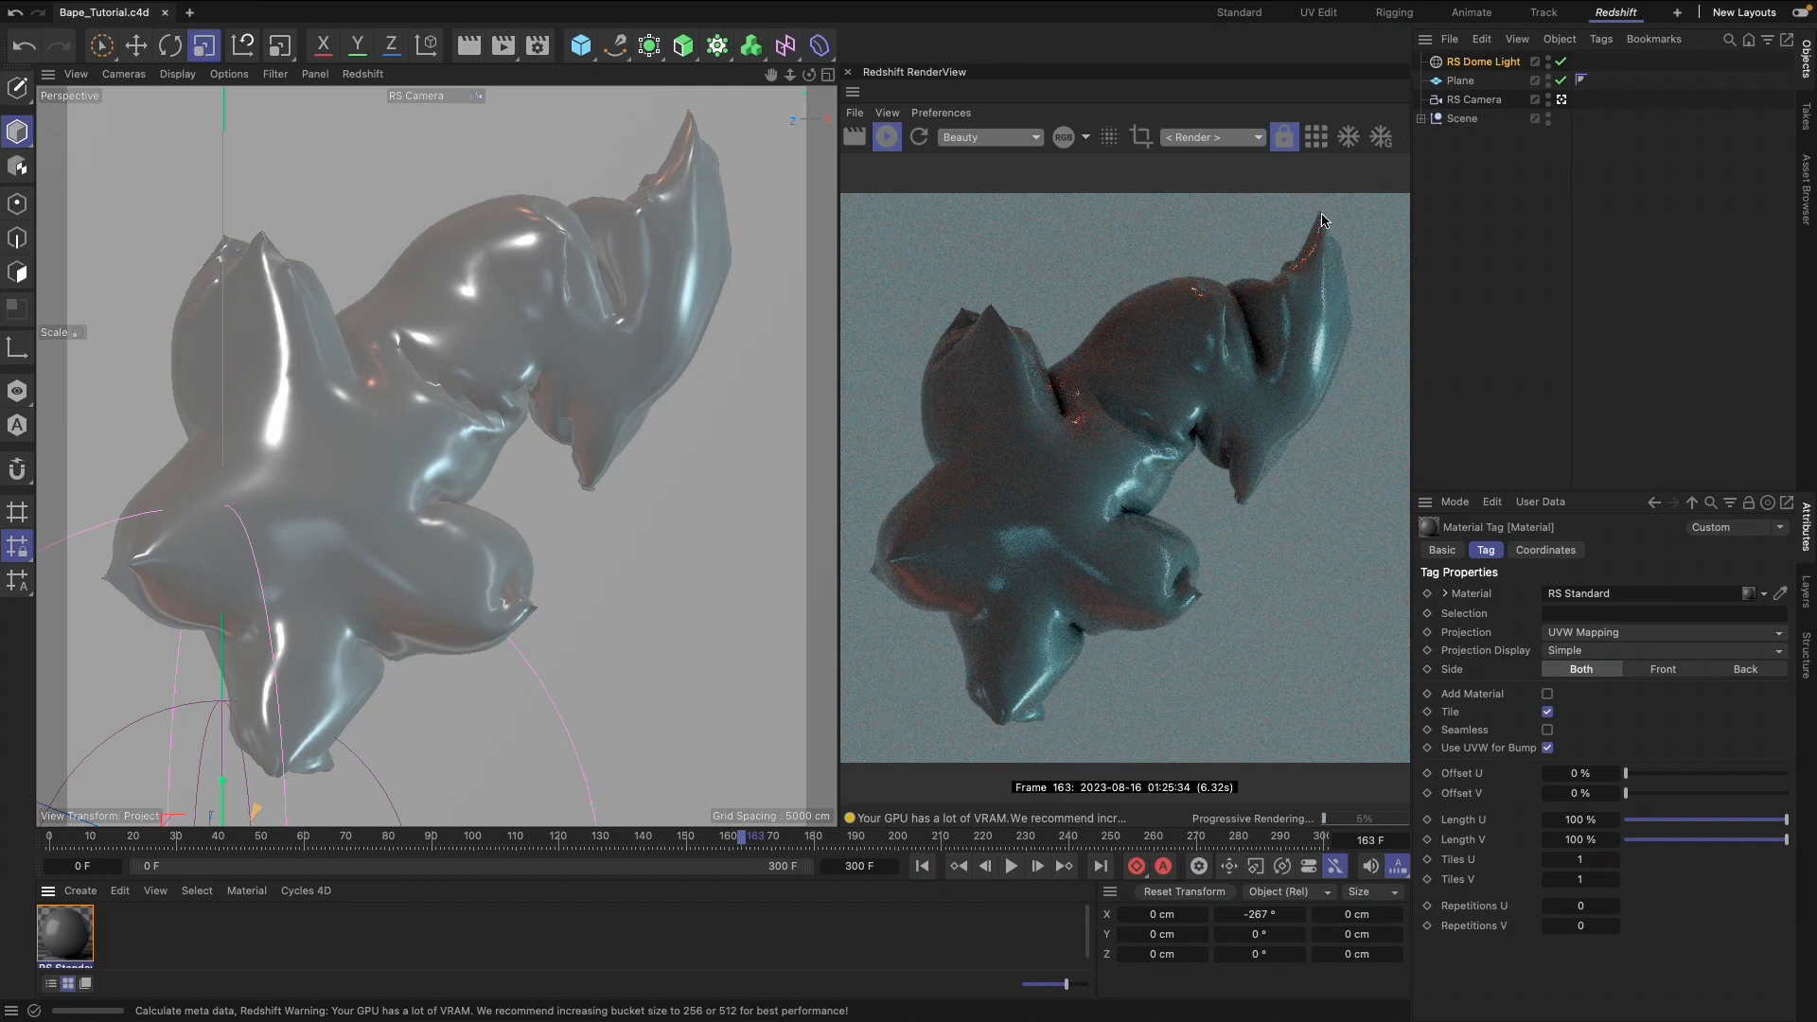
Open the RS Standard material in the Node Editor beside the render view and space its node apart from Output
double_click(71, 929)
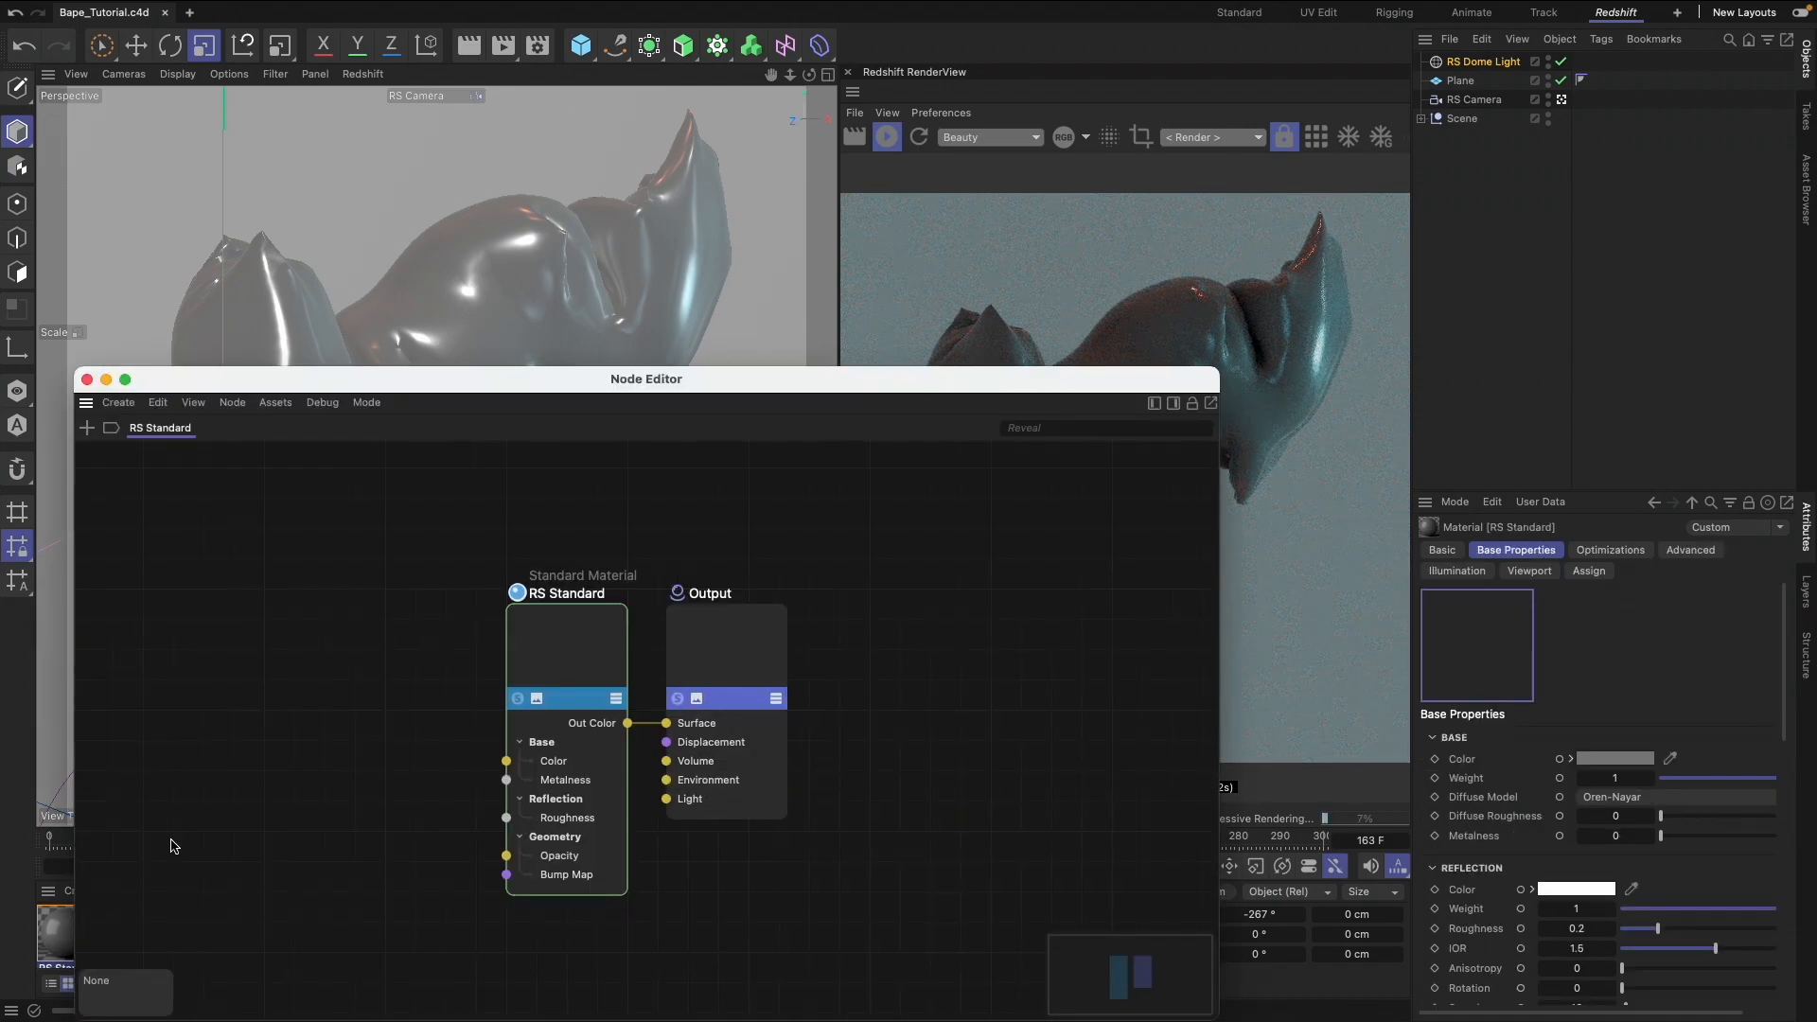
drag(1217, 370, 783, 140)
drag(651, 382, 585, 381)
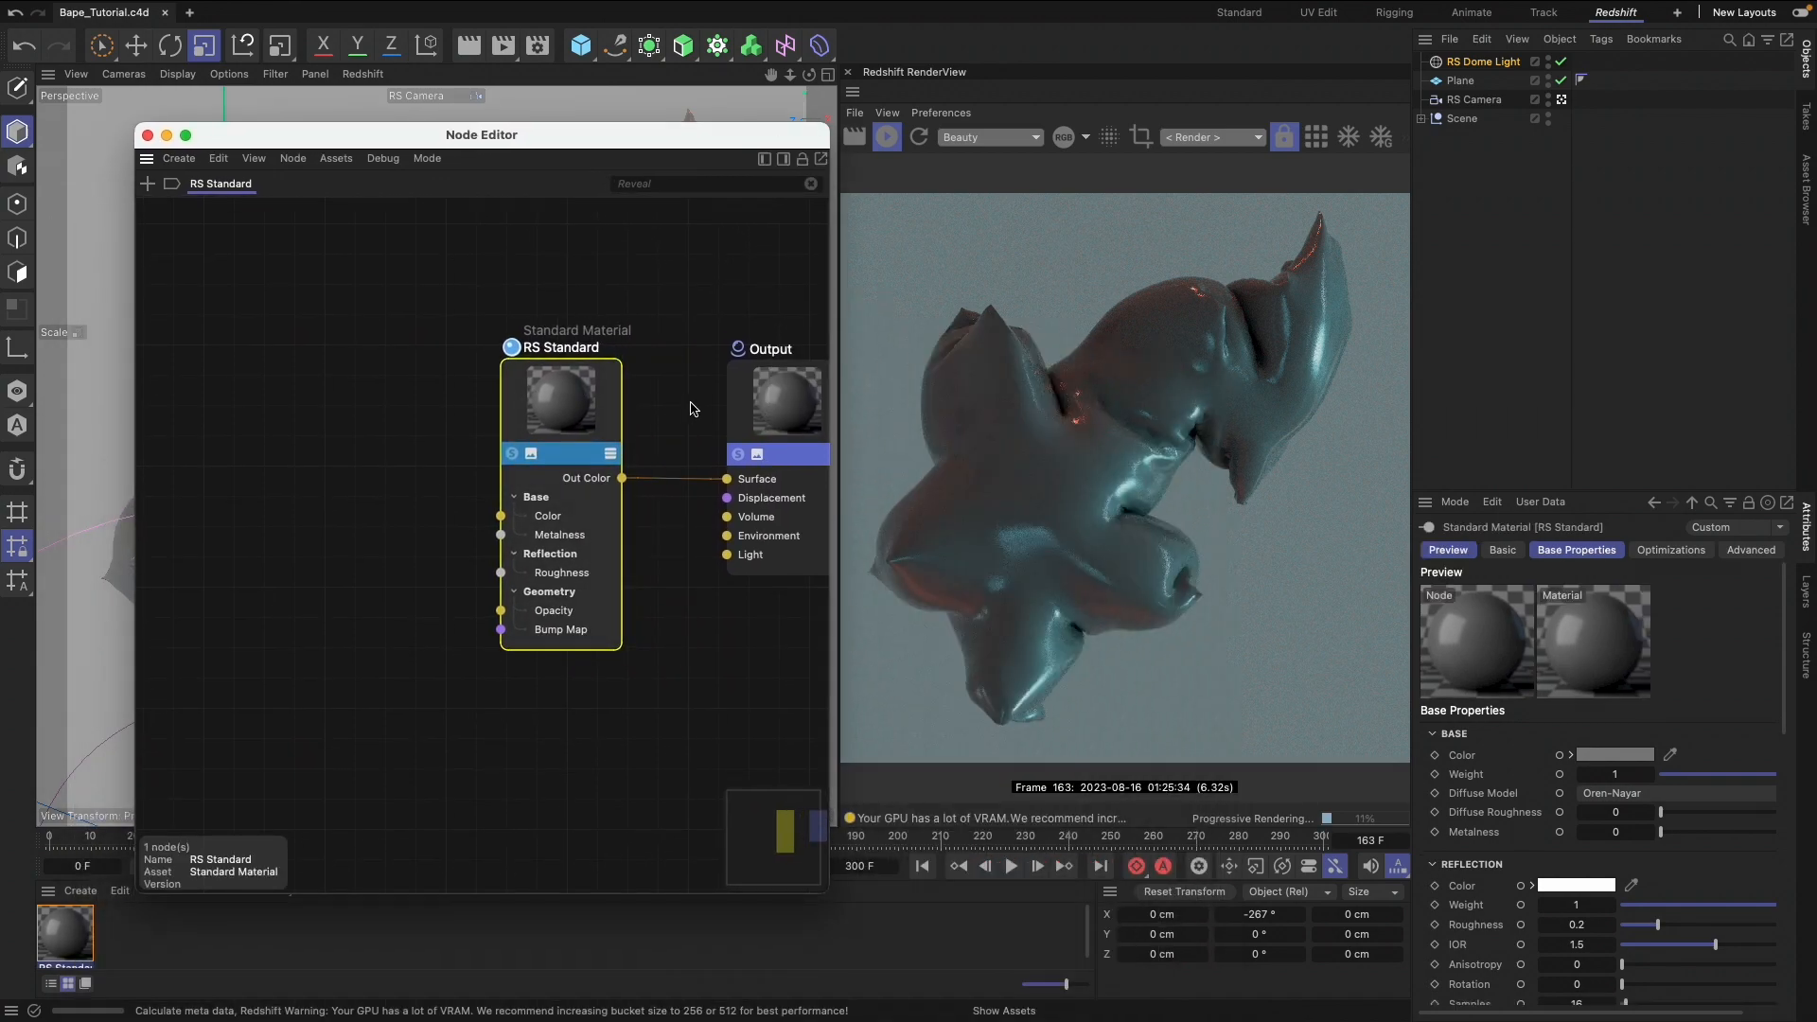
Move the Output node closer to RS Standard and add a Texture node to the material graph
drag(728, 399, 676, 414)
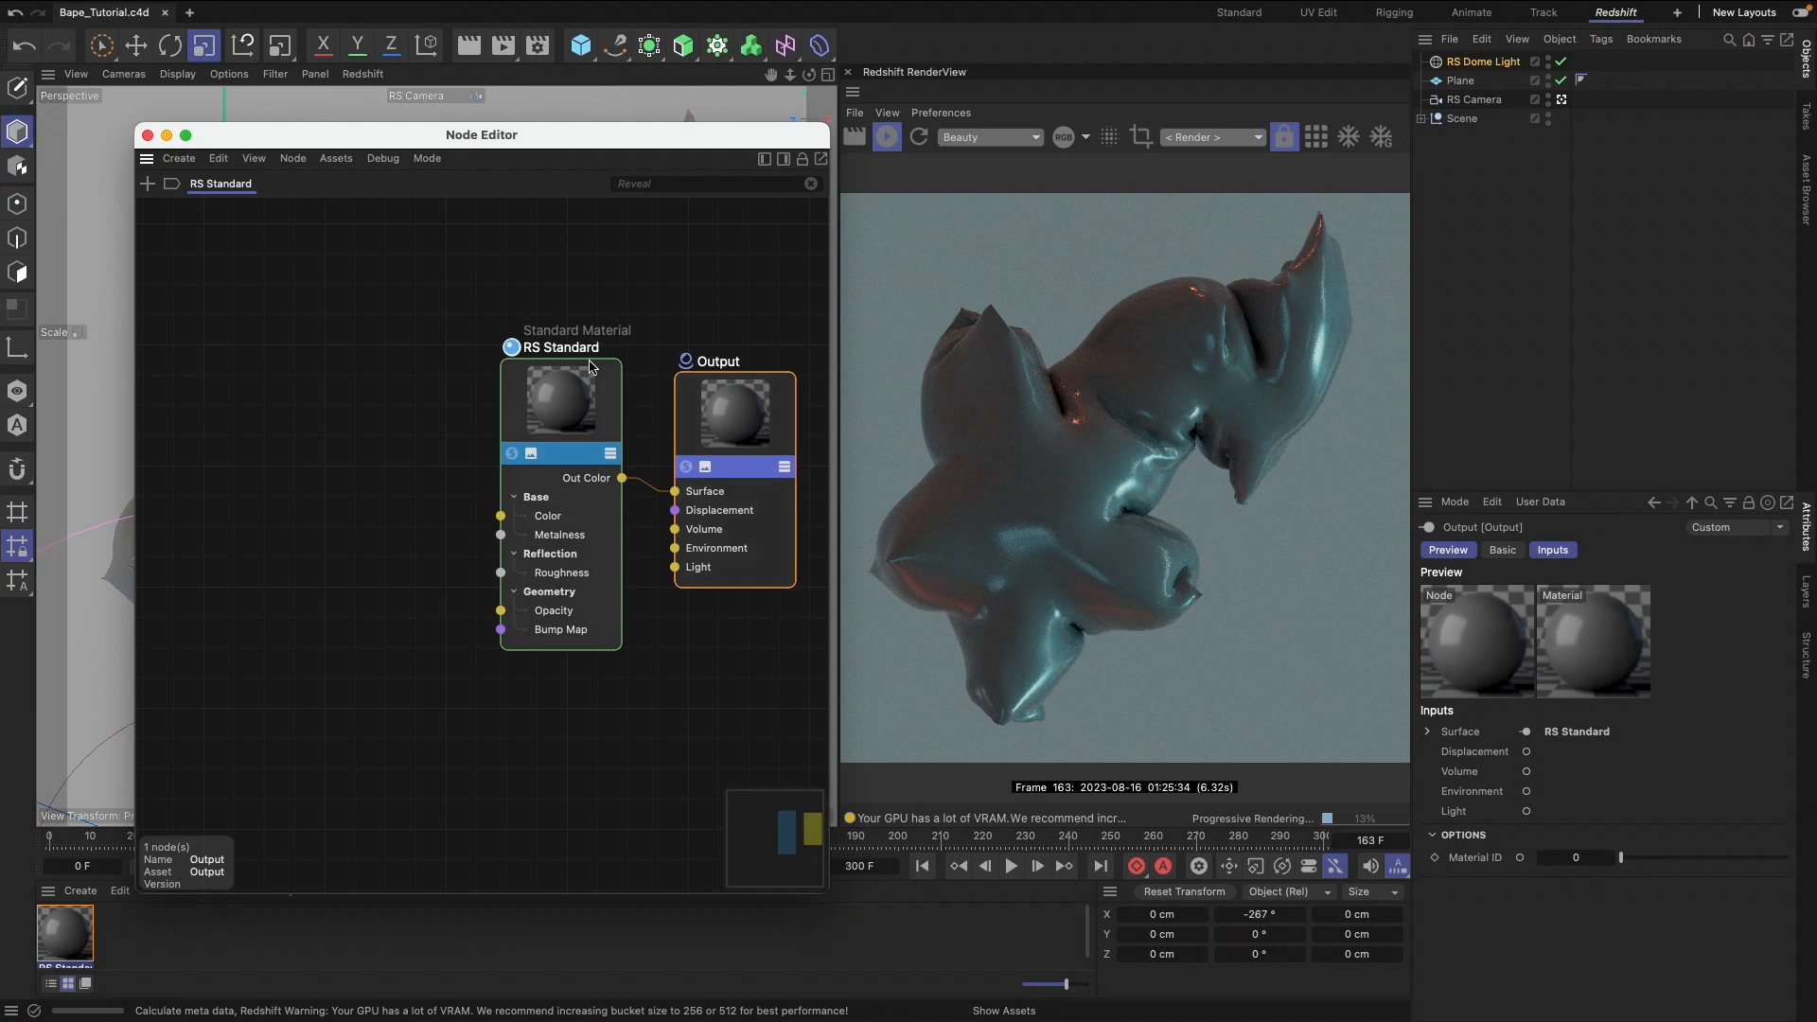
text(ctext)
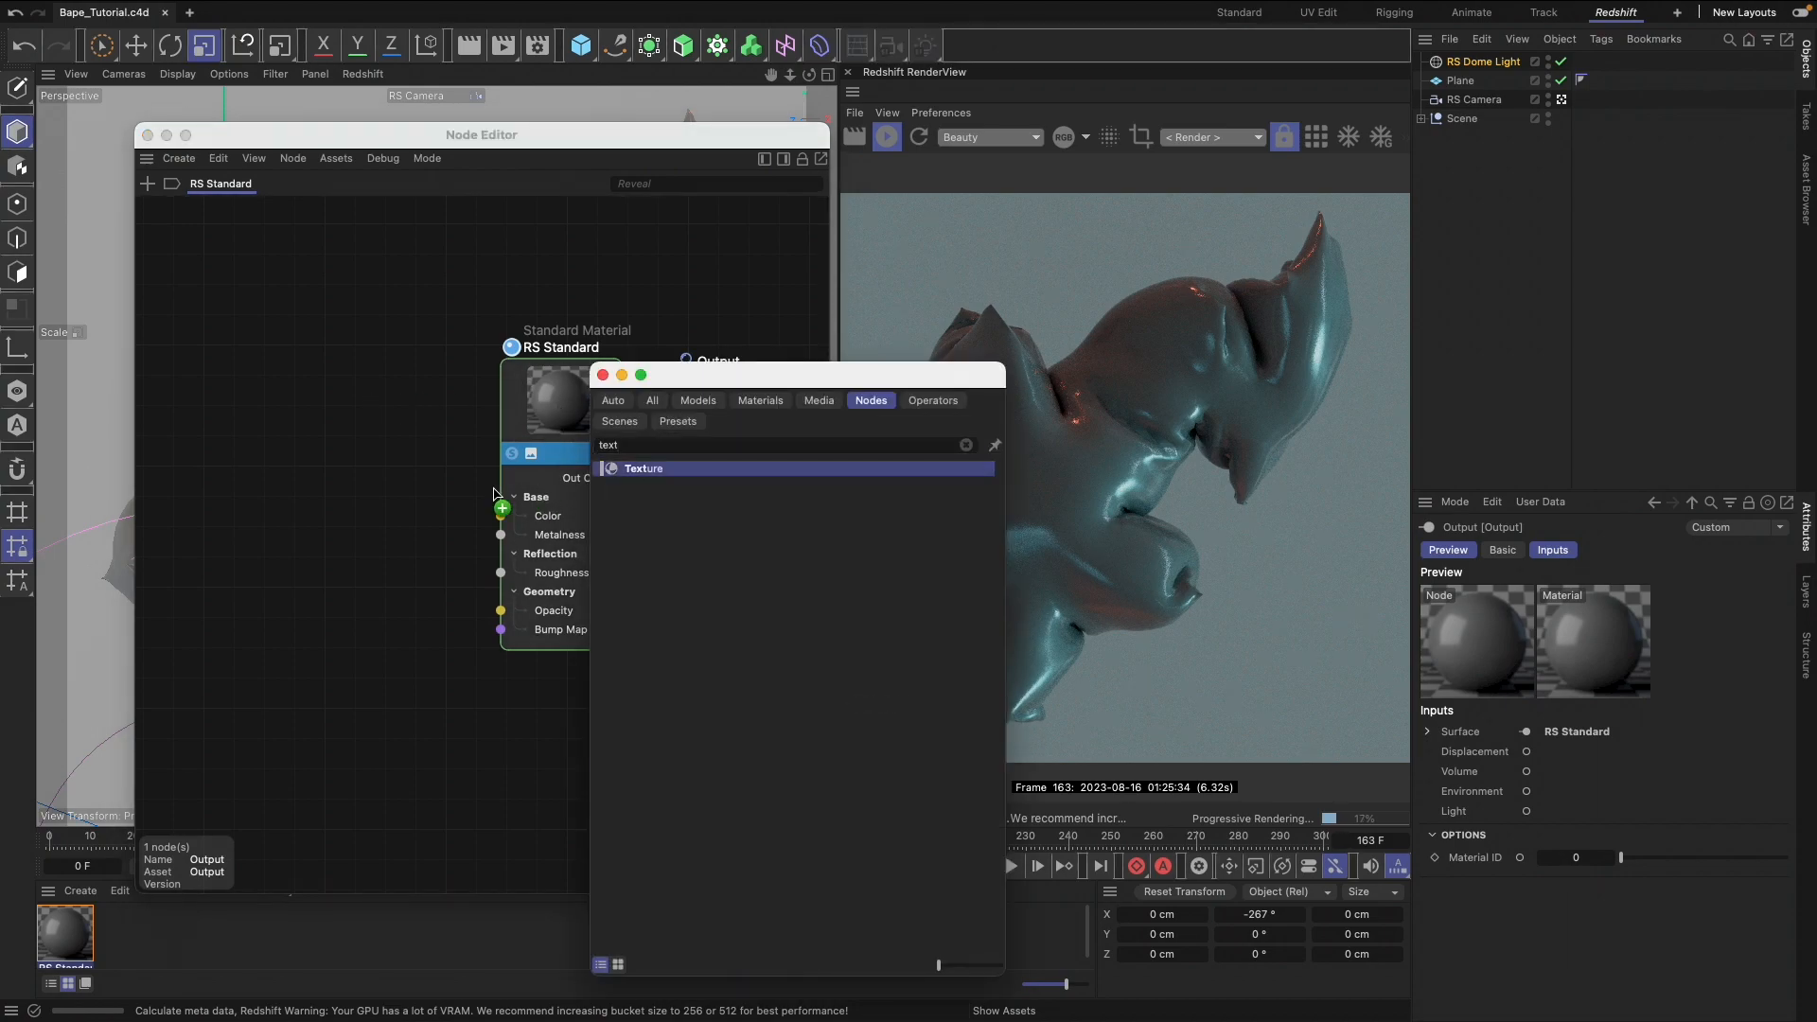
double_click(675, 469)
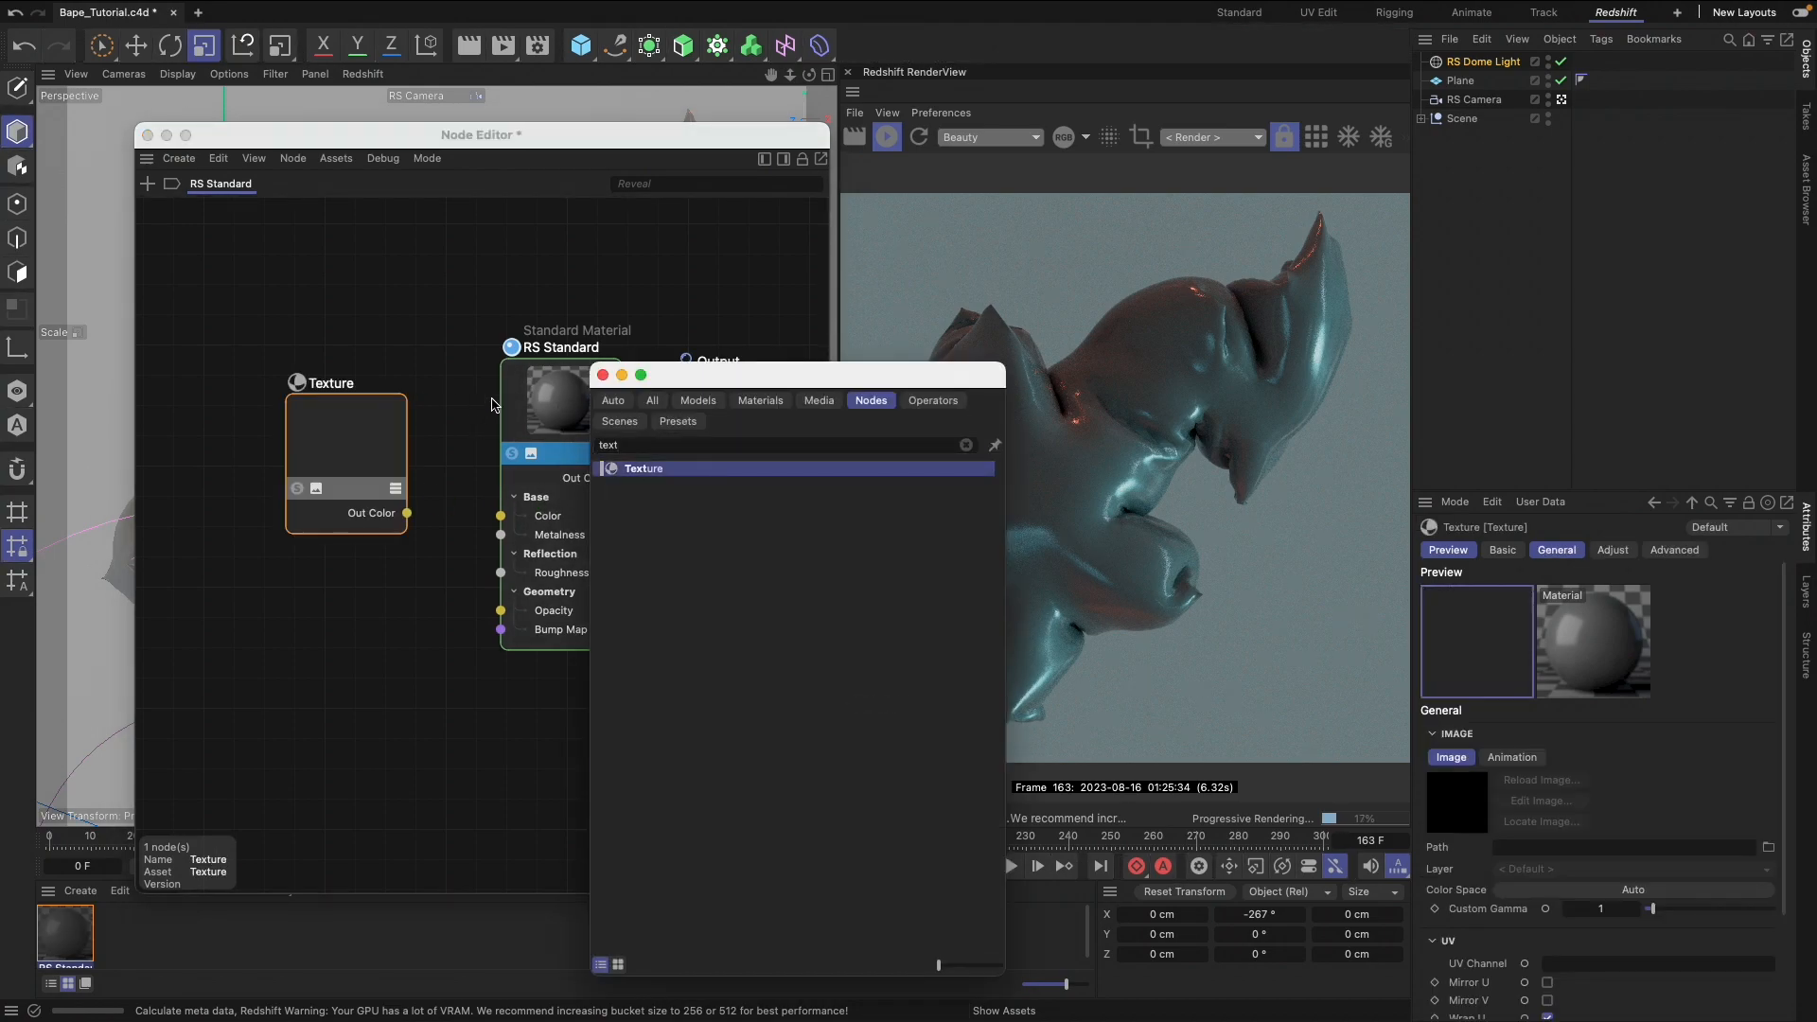
drag(711, 378, 592, 277)
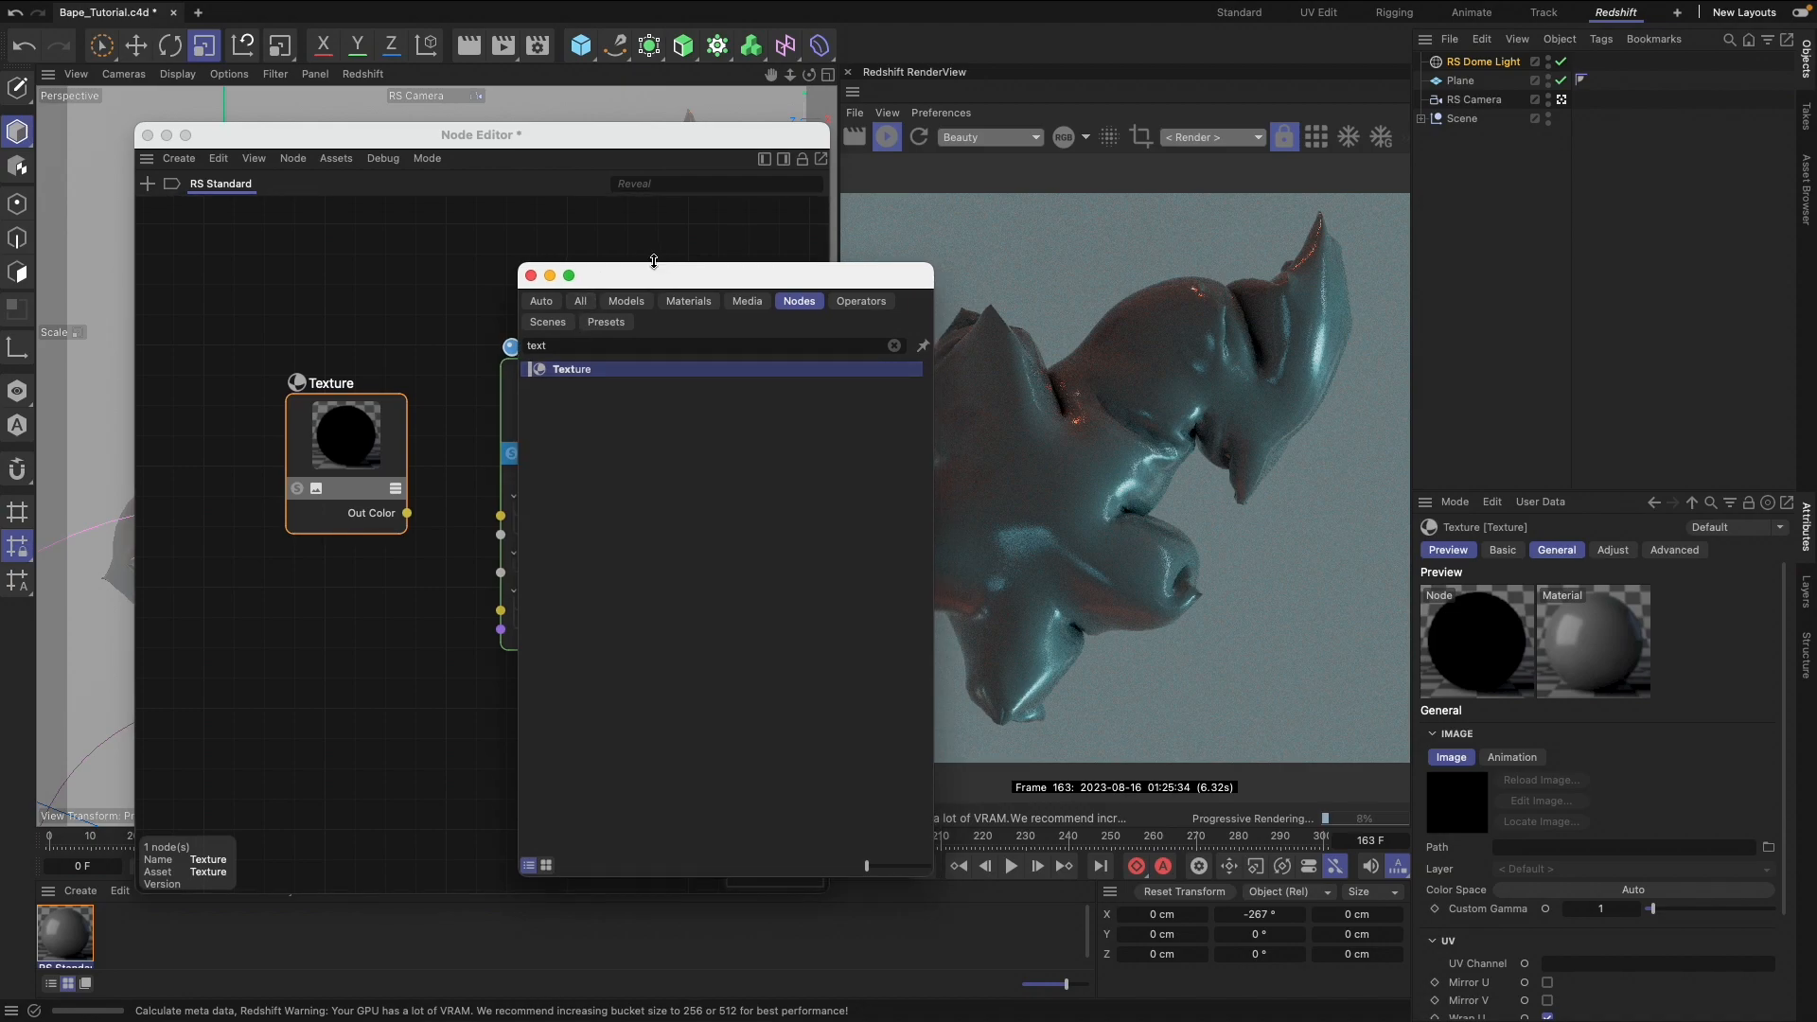
click(365, 482)
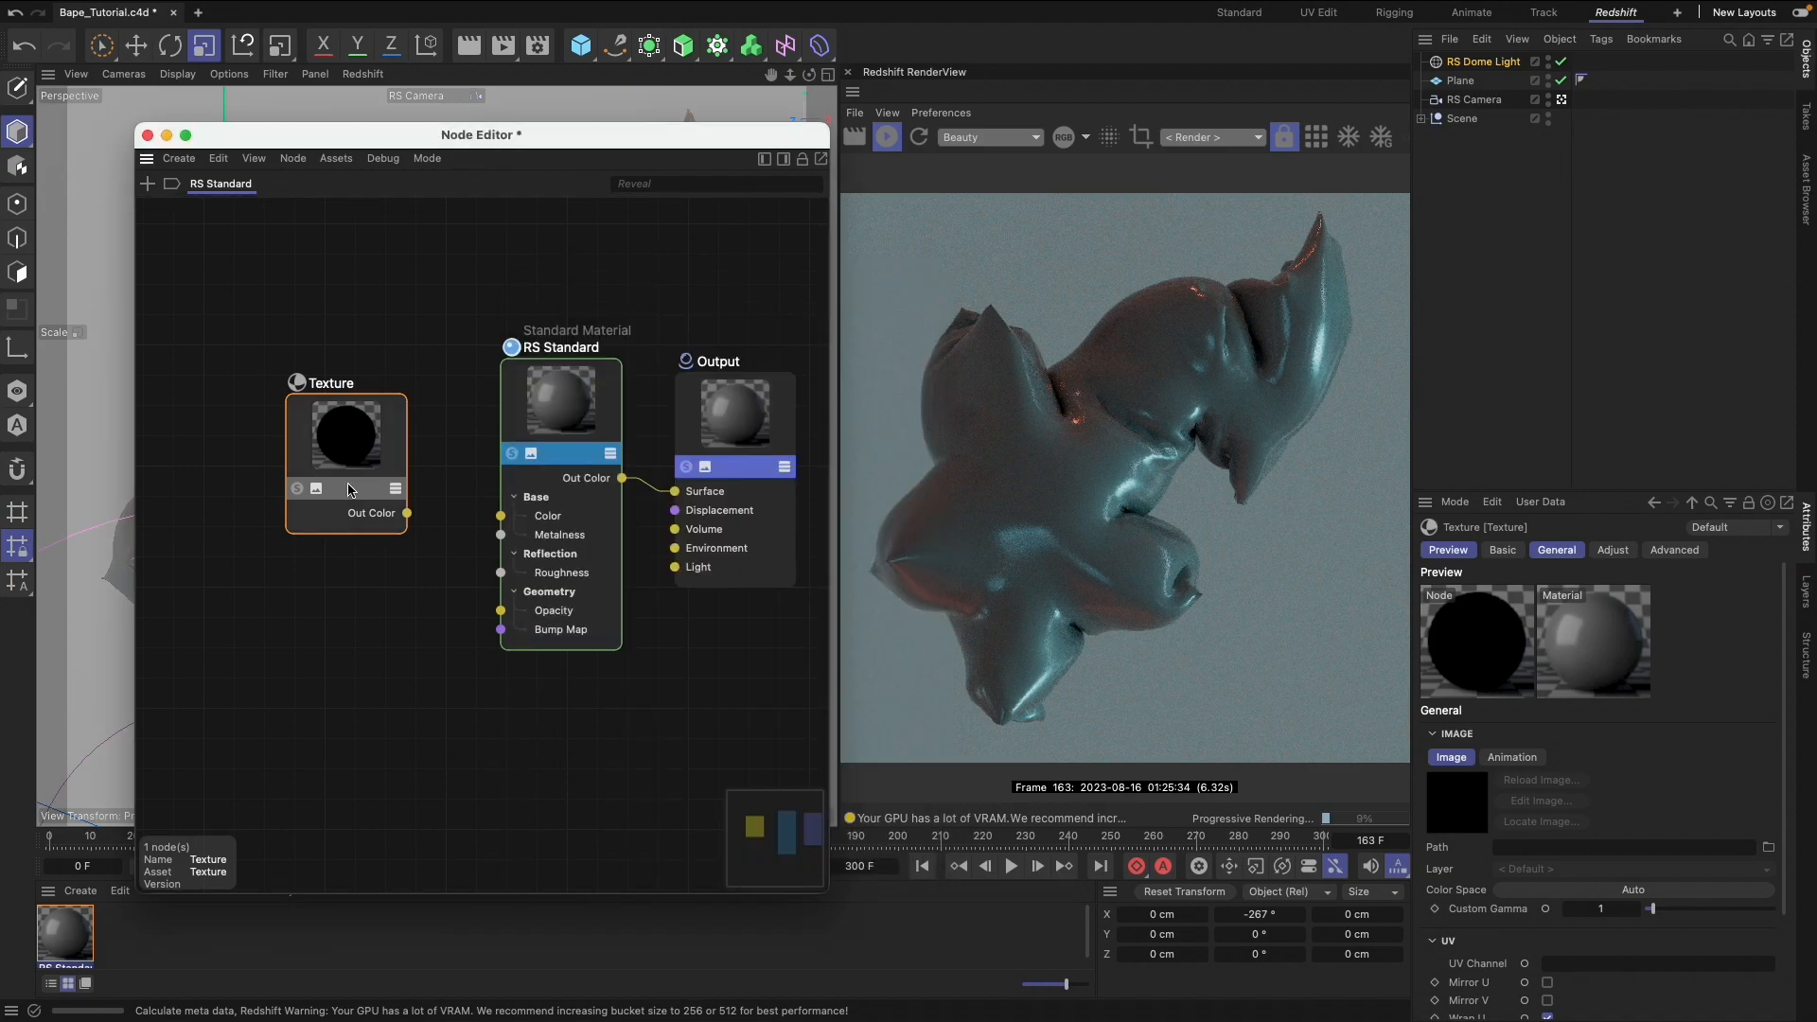
Reposition the Texture node and connect its Out Color to the Color input of RS Standard
mouse_move(349, 484)
mouse_down()
mouse_move(309, 502)
mouse_move(340, 457)
mouse_up()
key(c)
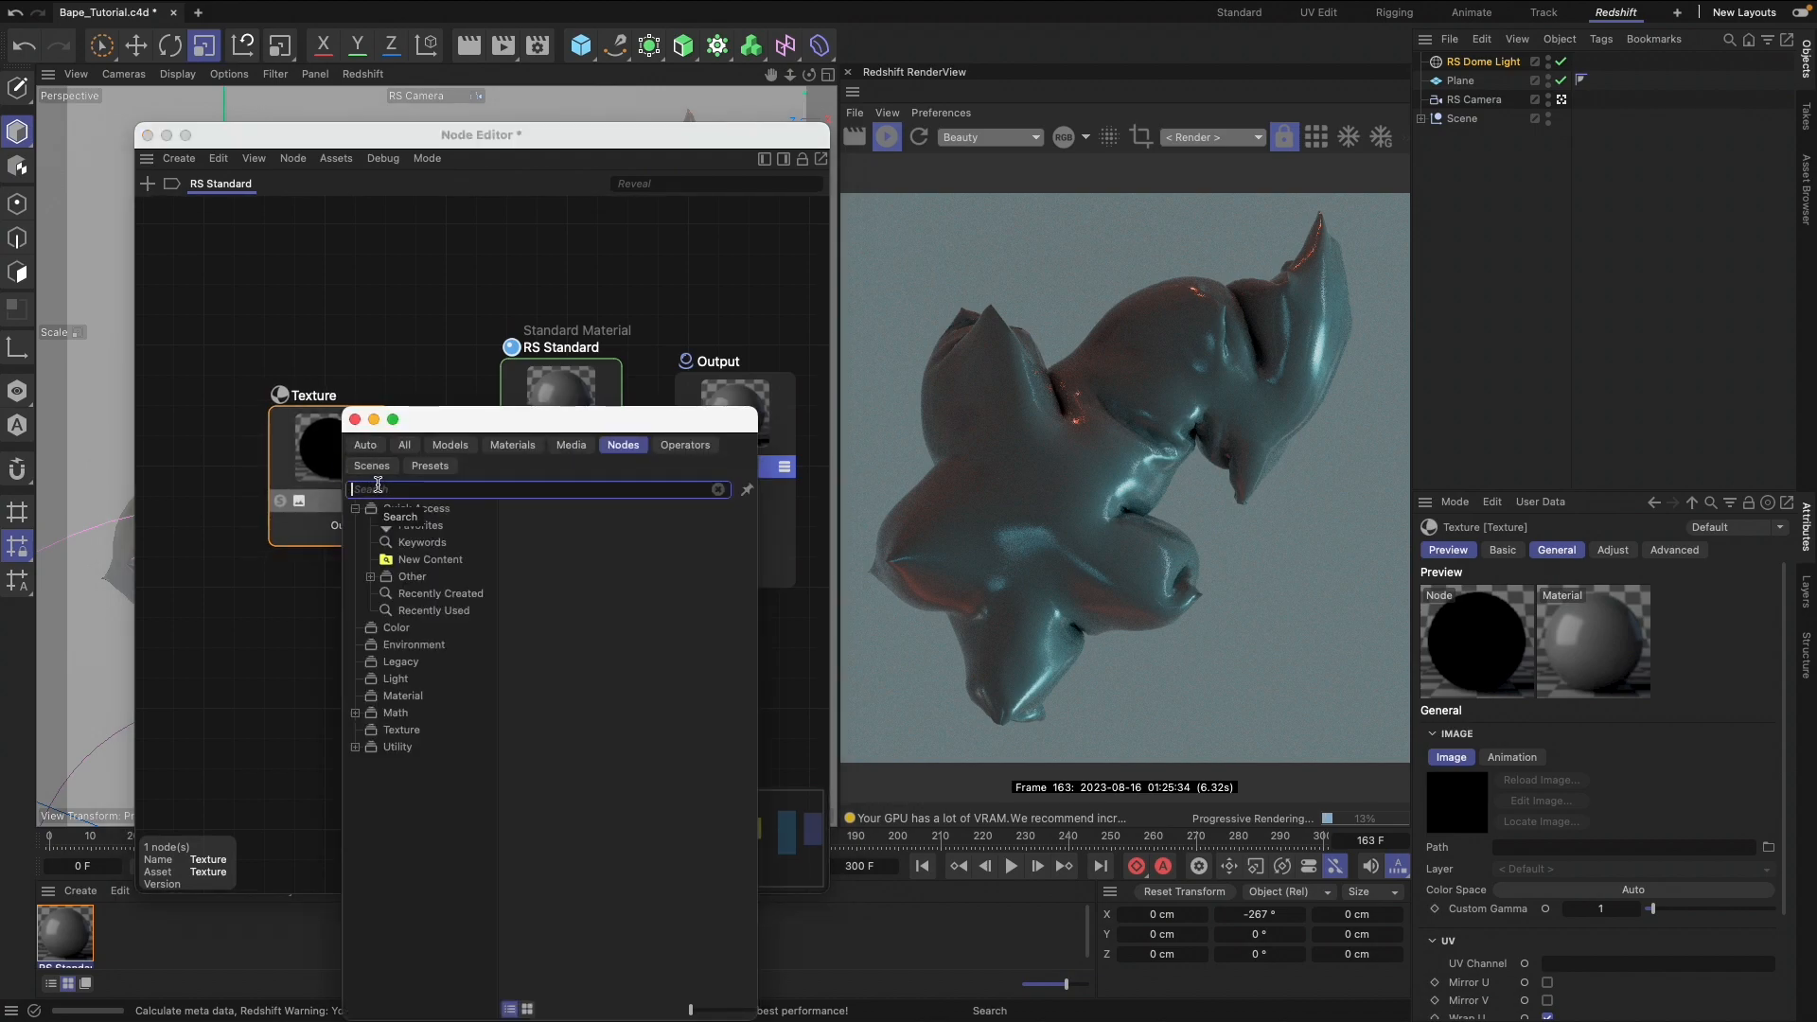
click(354, 420)
drag(334, 462, 347, 457)
drag(395, 522, 501, 516)
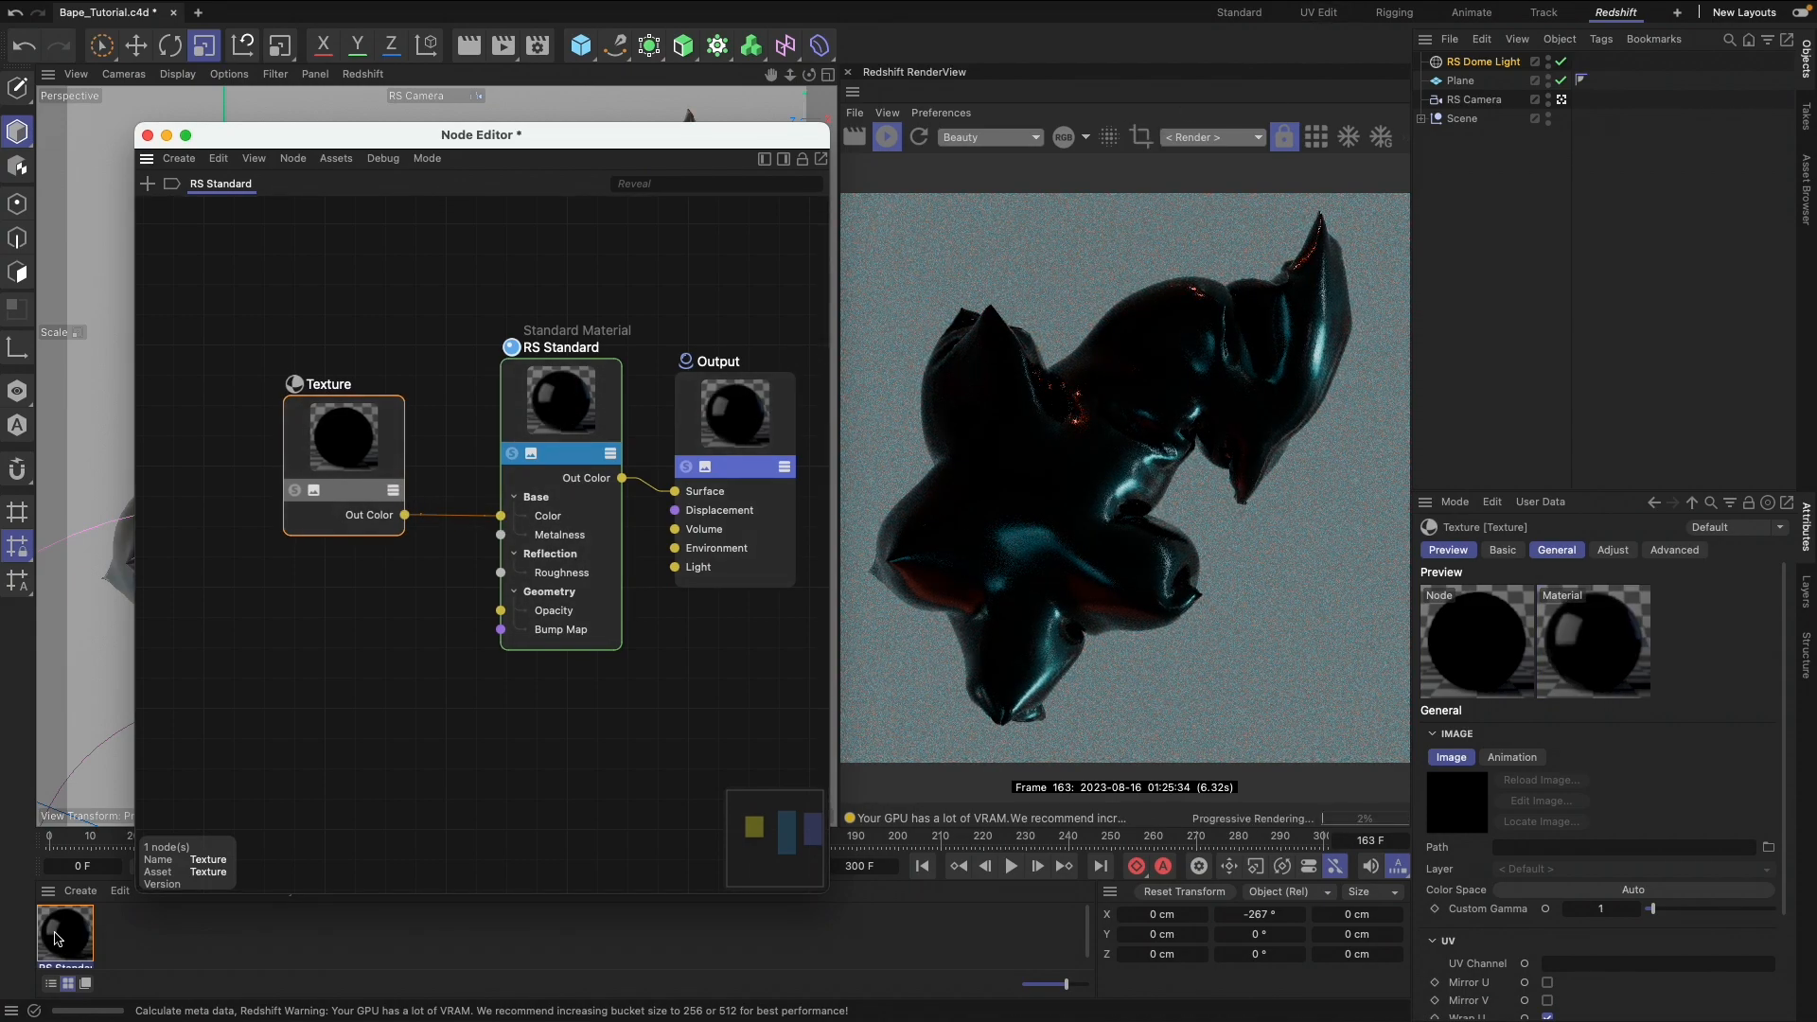
Load Bape_texture_Tutorial.psd from the Desktop into the Texture node and go to the animation's first frame
click(1767, 848)
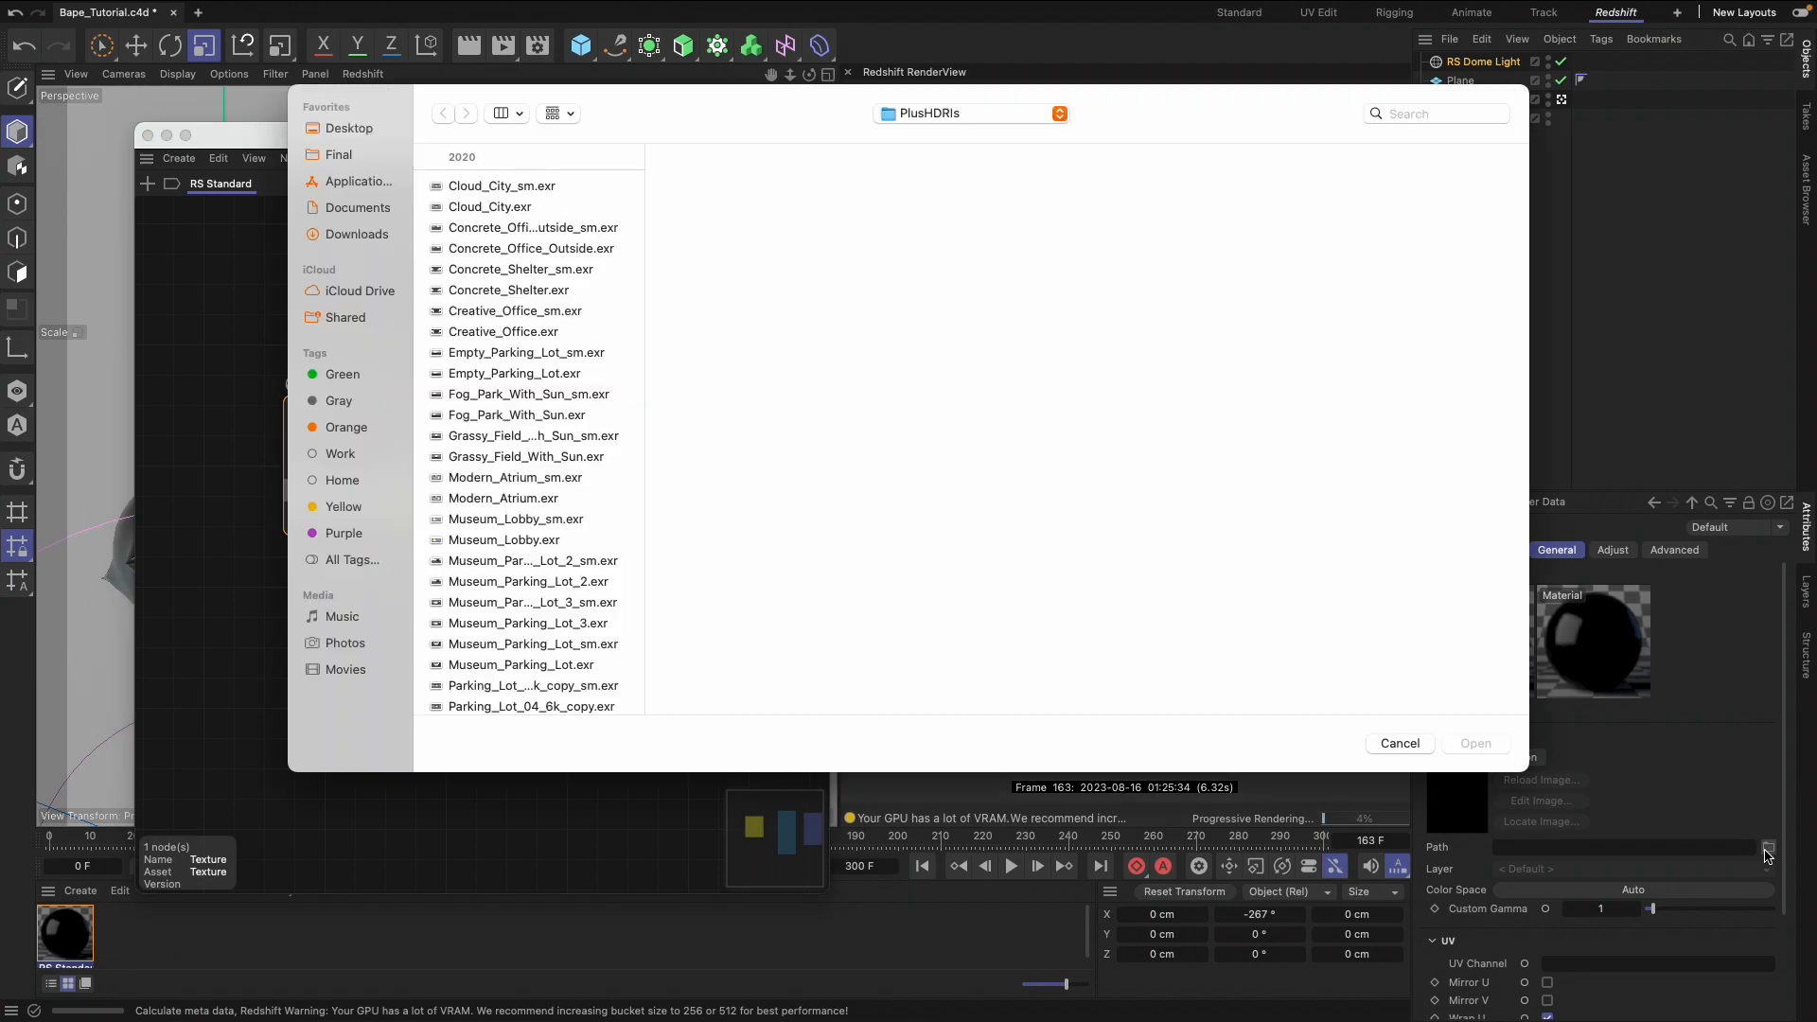
key(Escape)
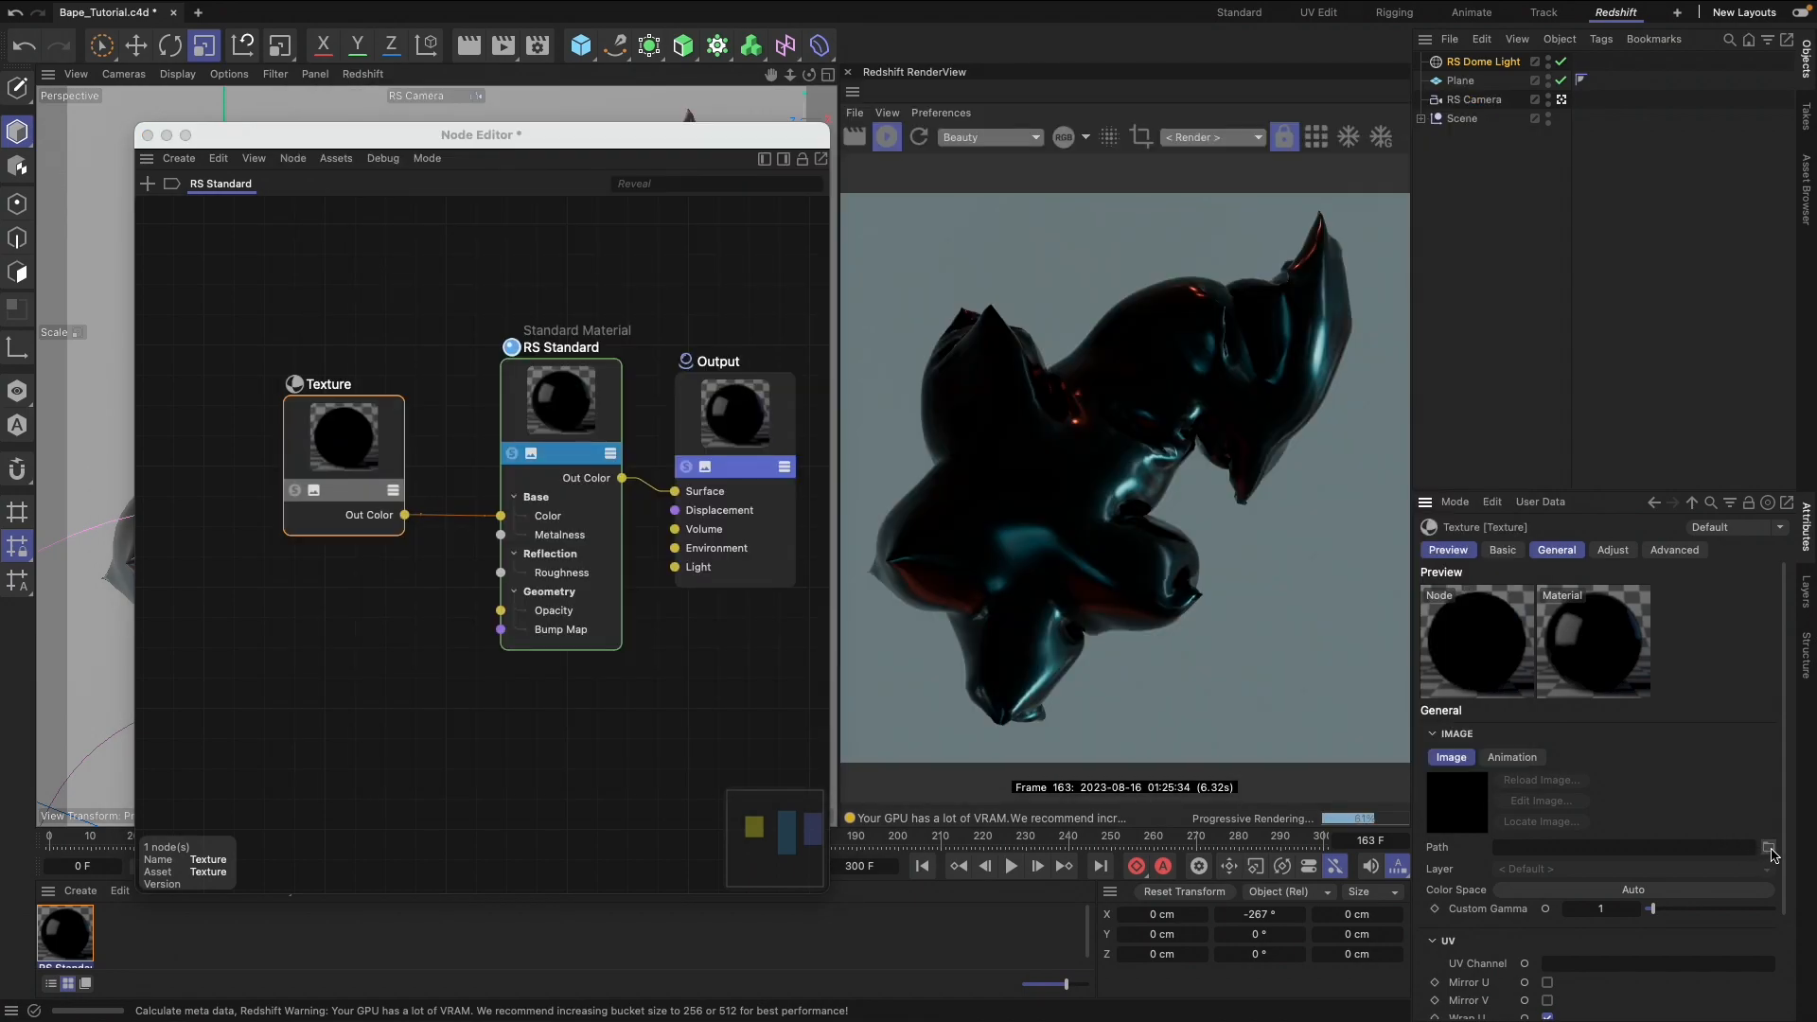
click(1769, 848)
click(349, 129)
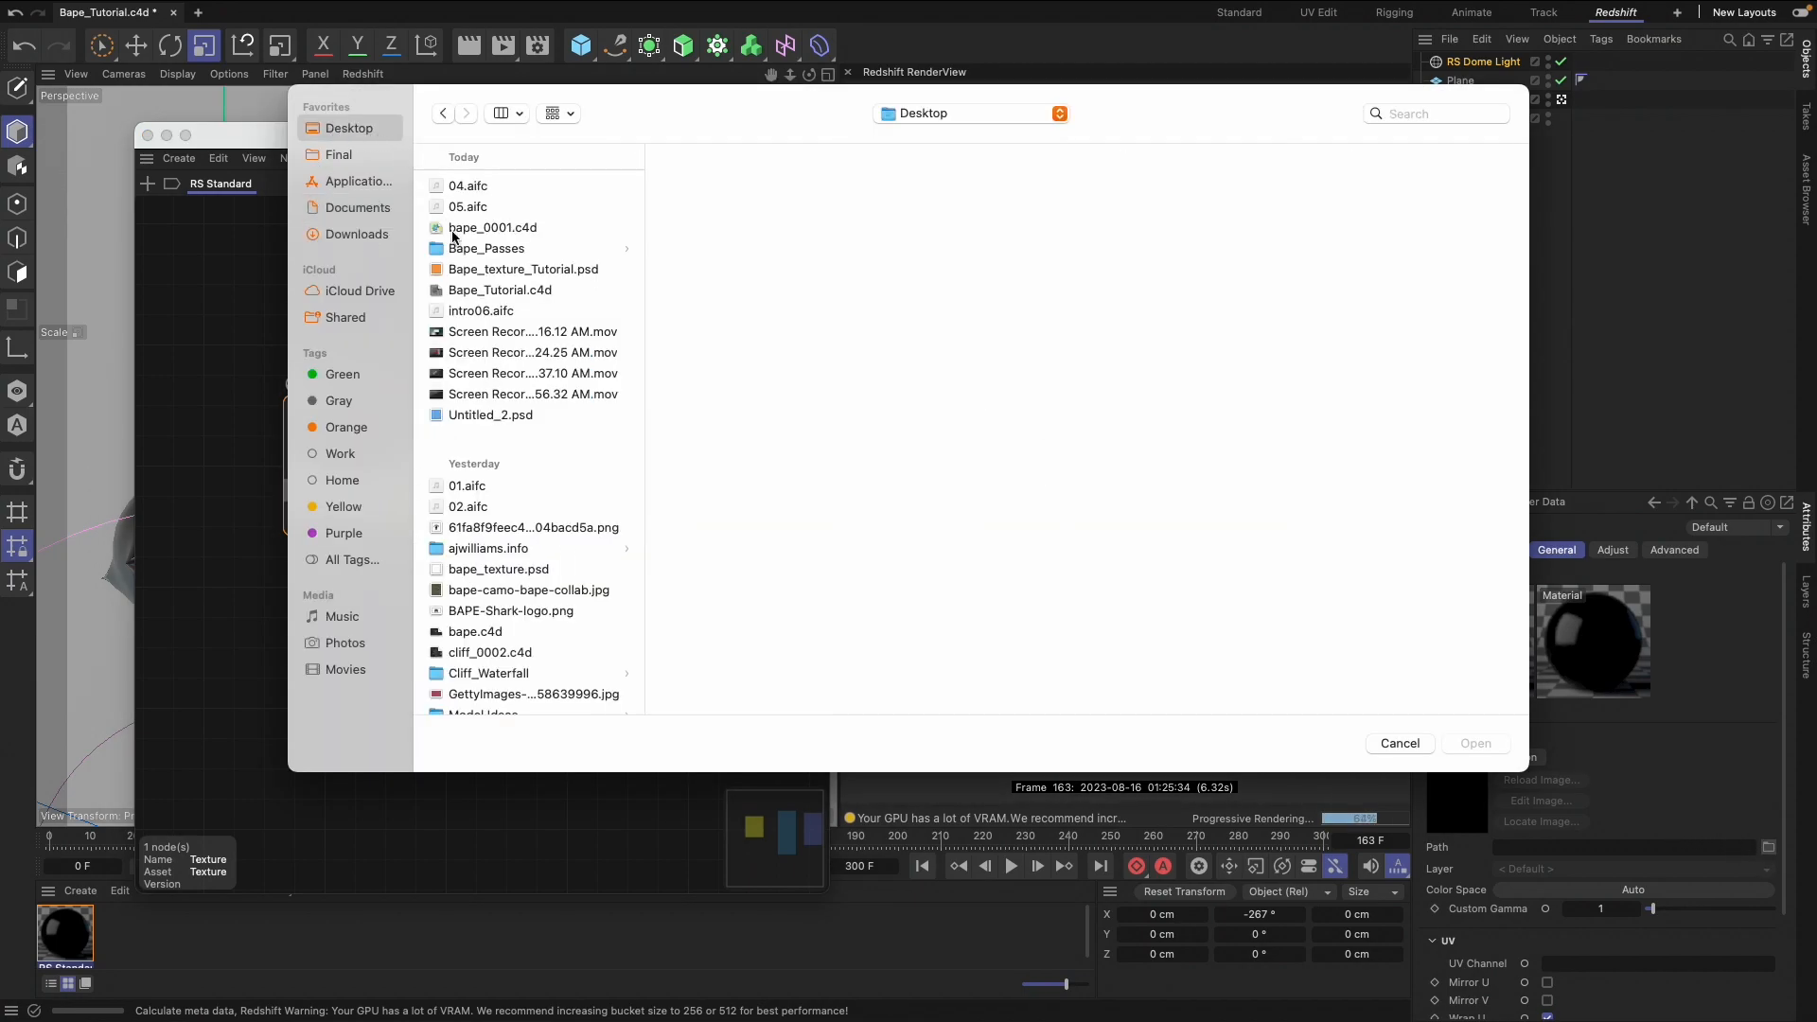
click(523, 268)
click(1474, 744)
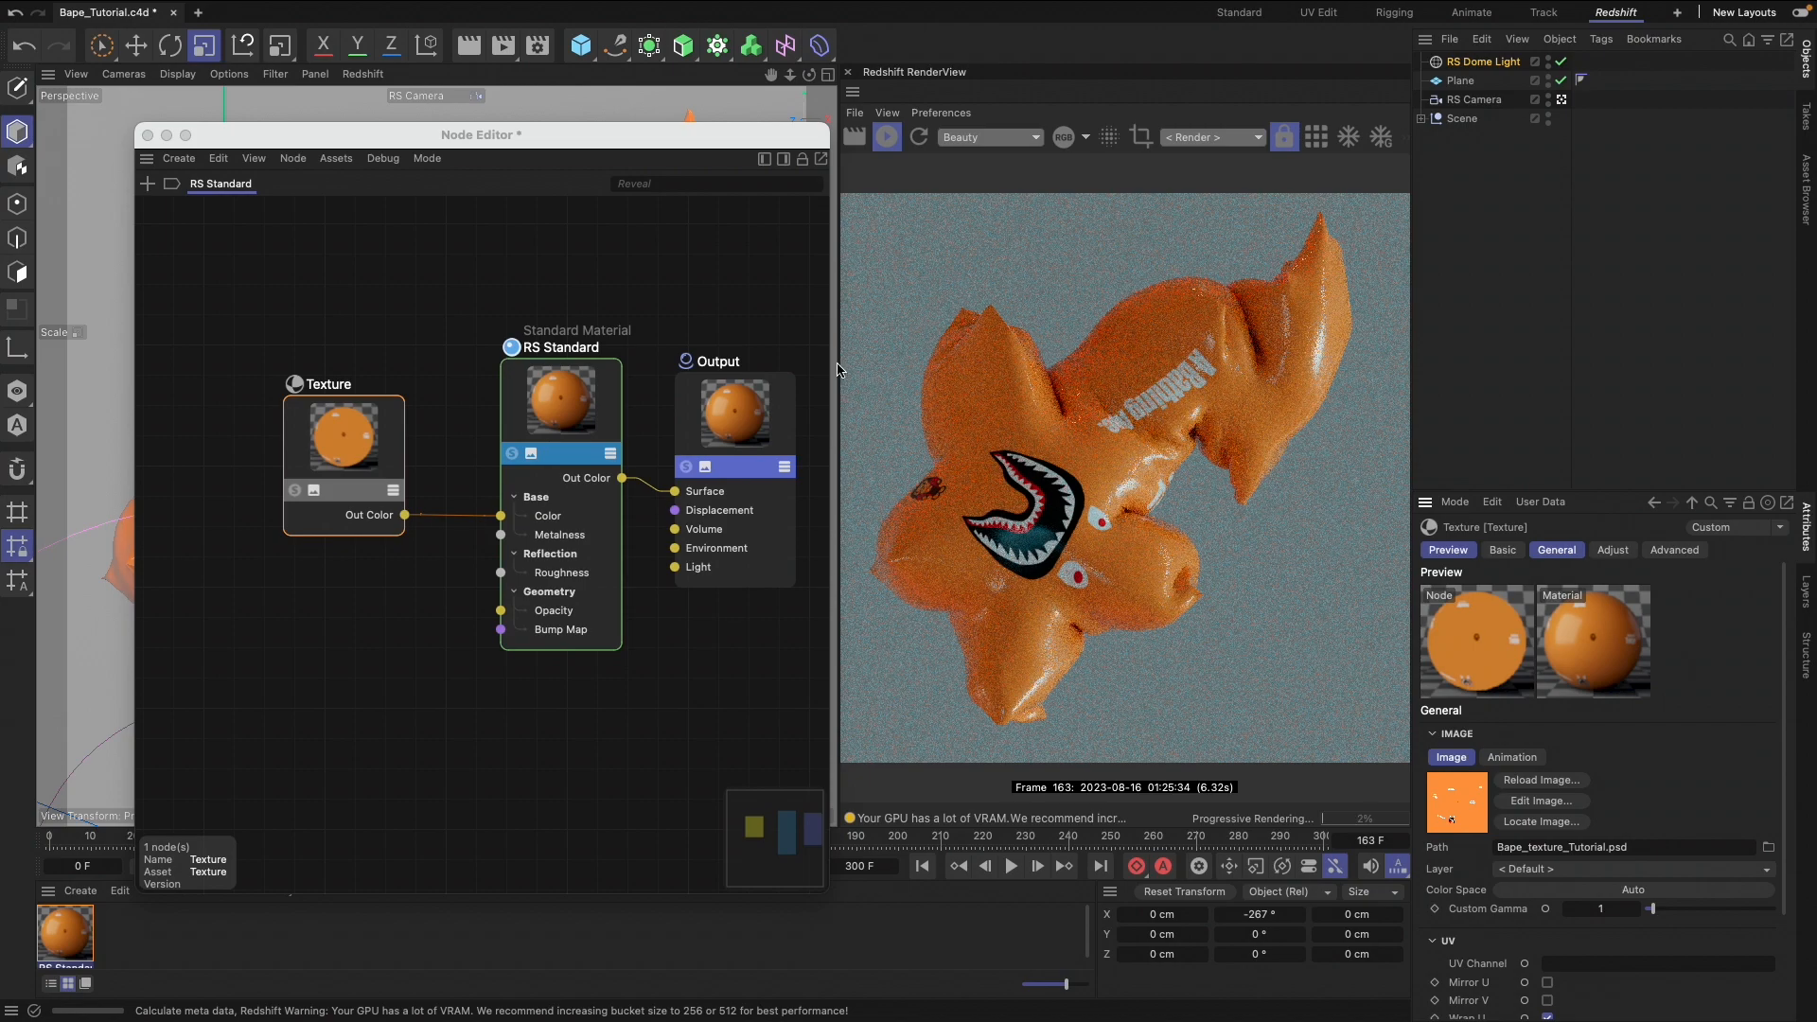
drag(444, 140, 1428, 170)
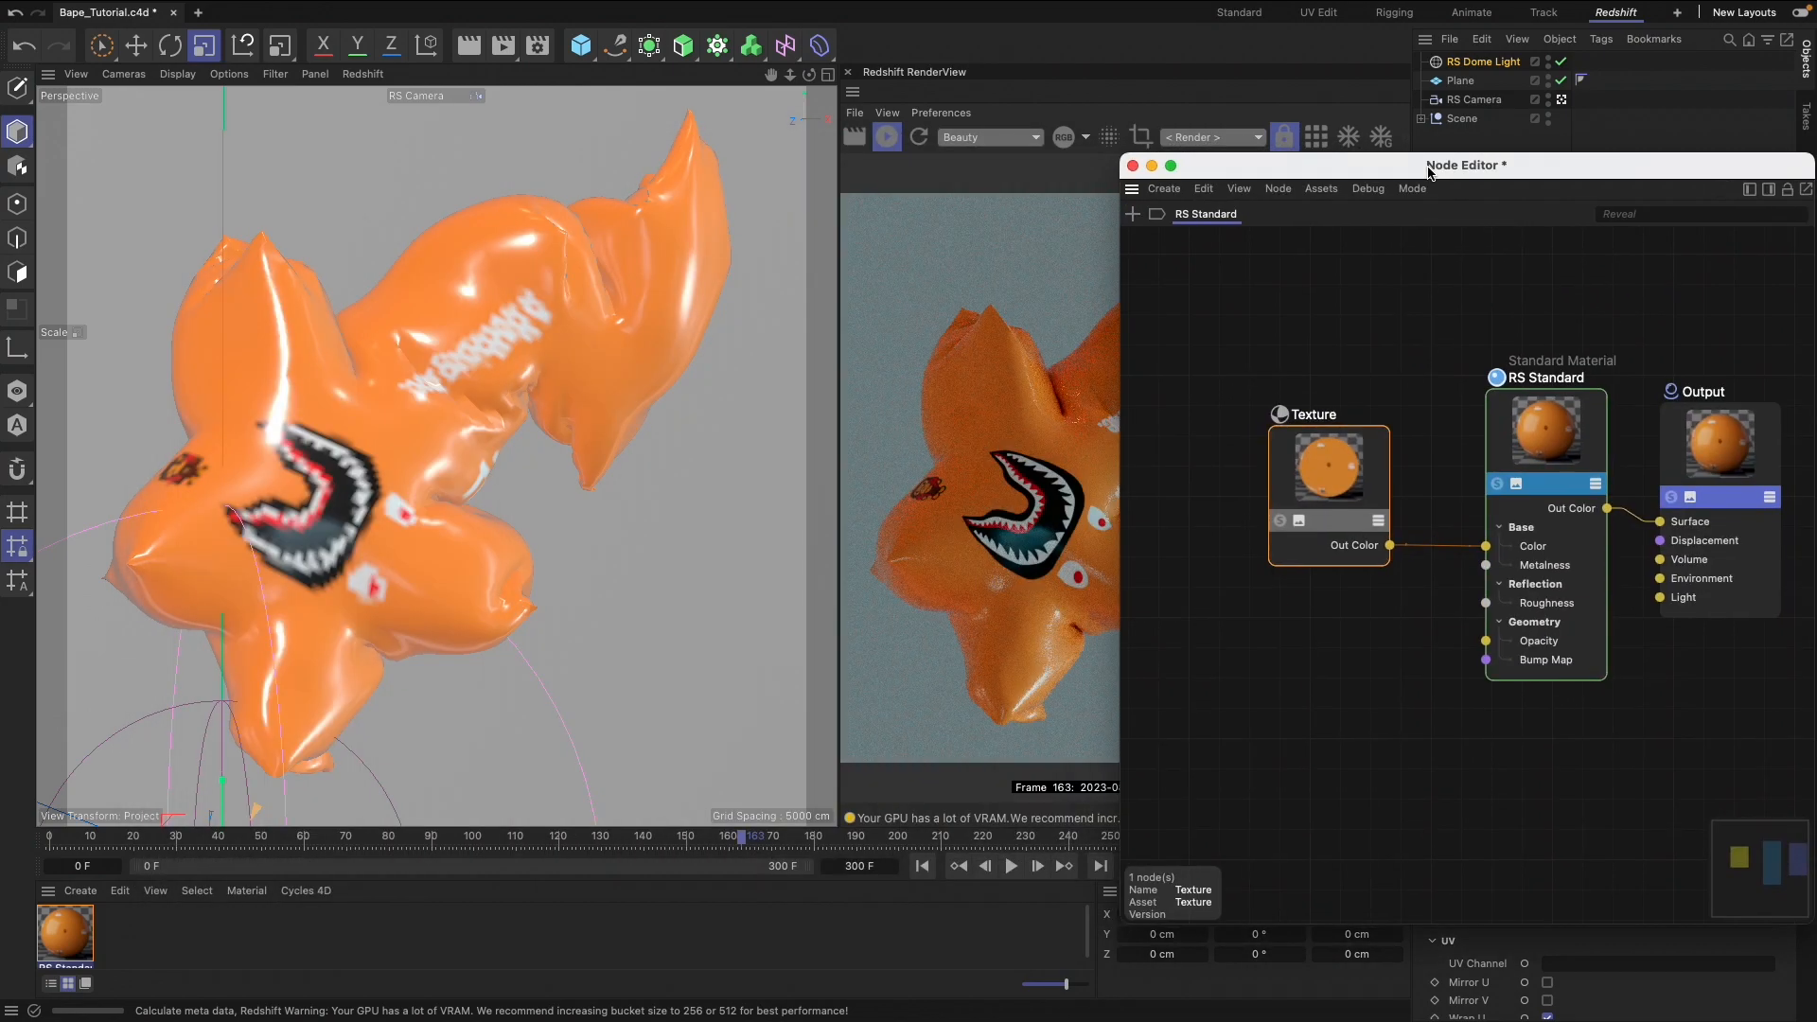
click(923, 866)
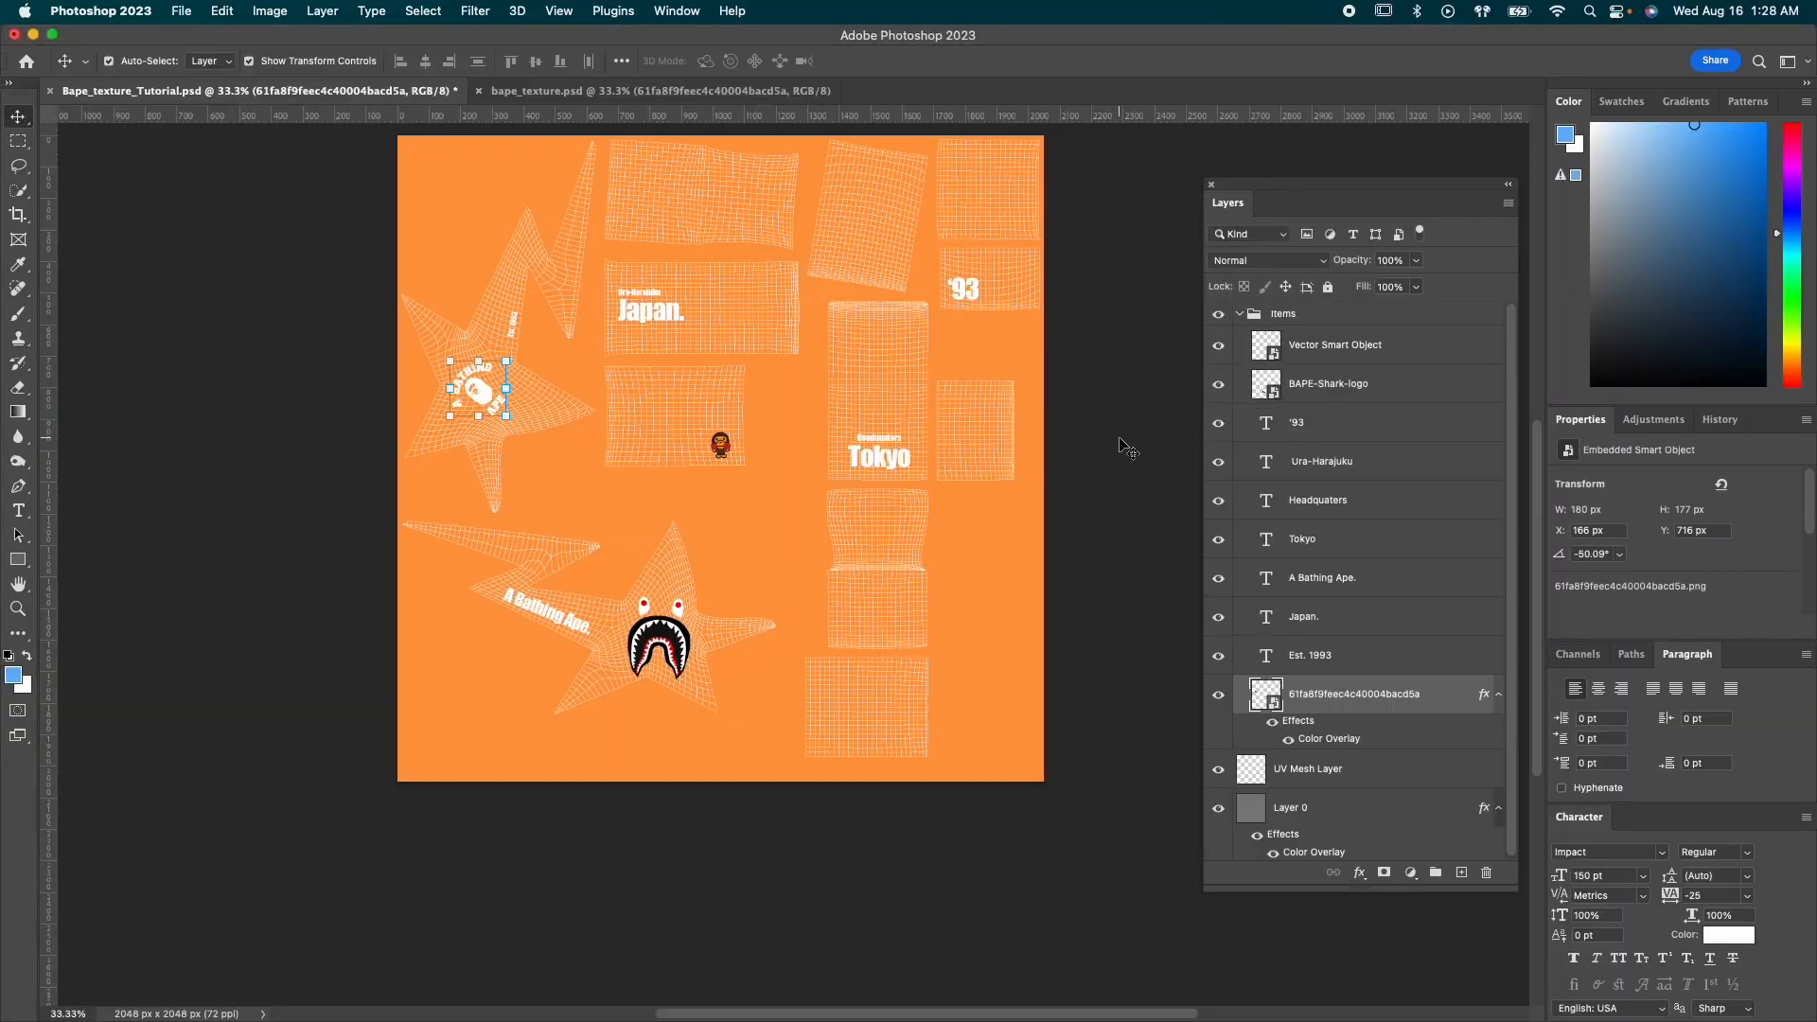
In Photoshop, rearrange the shark face, "A Bathing Ape." text and ape head logo on the two star UV islands
key(super+alt+s)
click(1246, 652)
drag(653, 629, 752, 526)
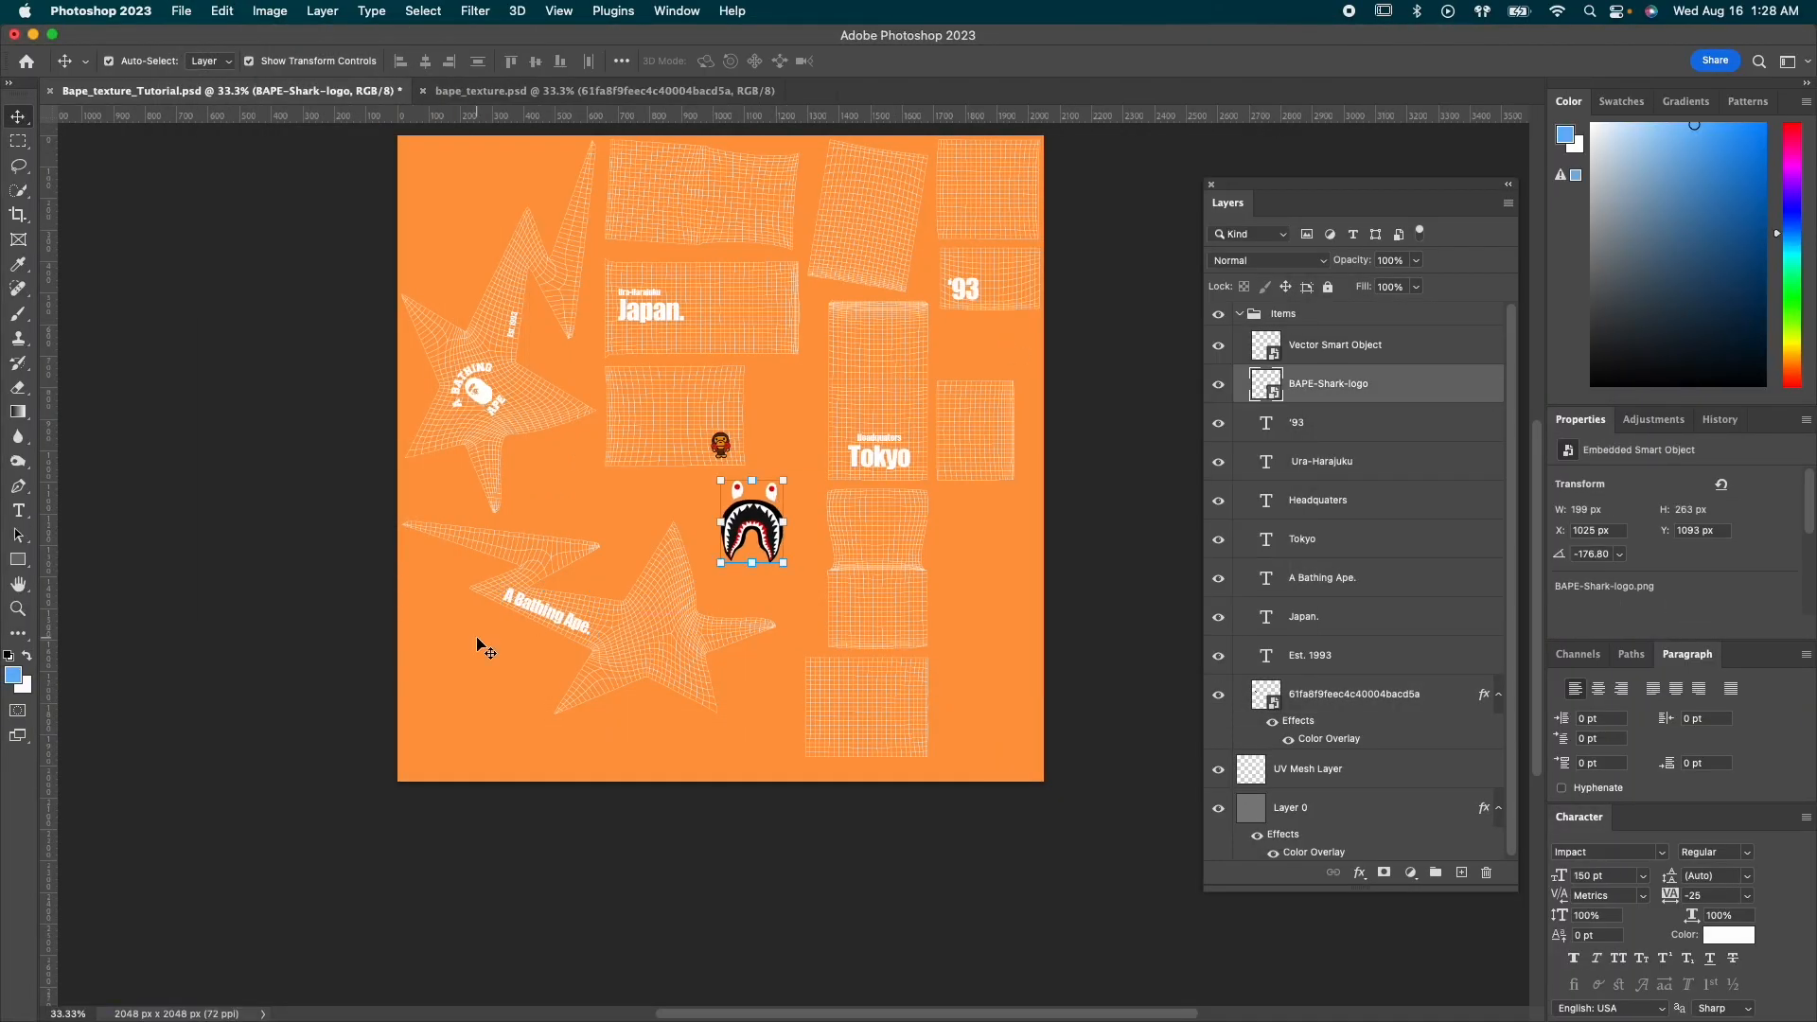
drag(541, 606, 632, 518)
drag(478, 389, 725, 595)
key(Return)
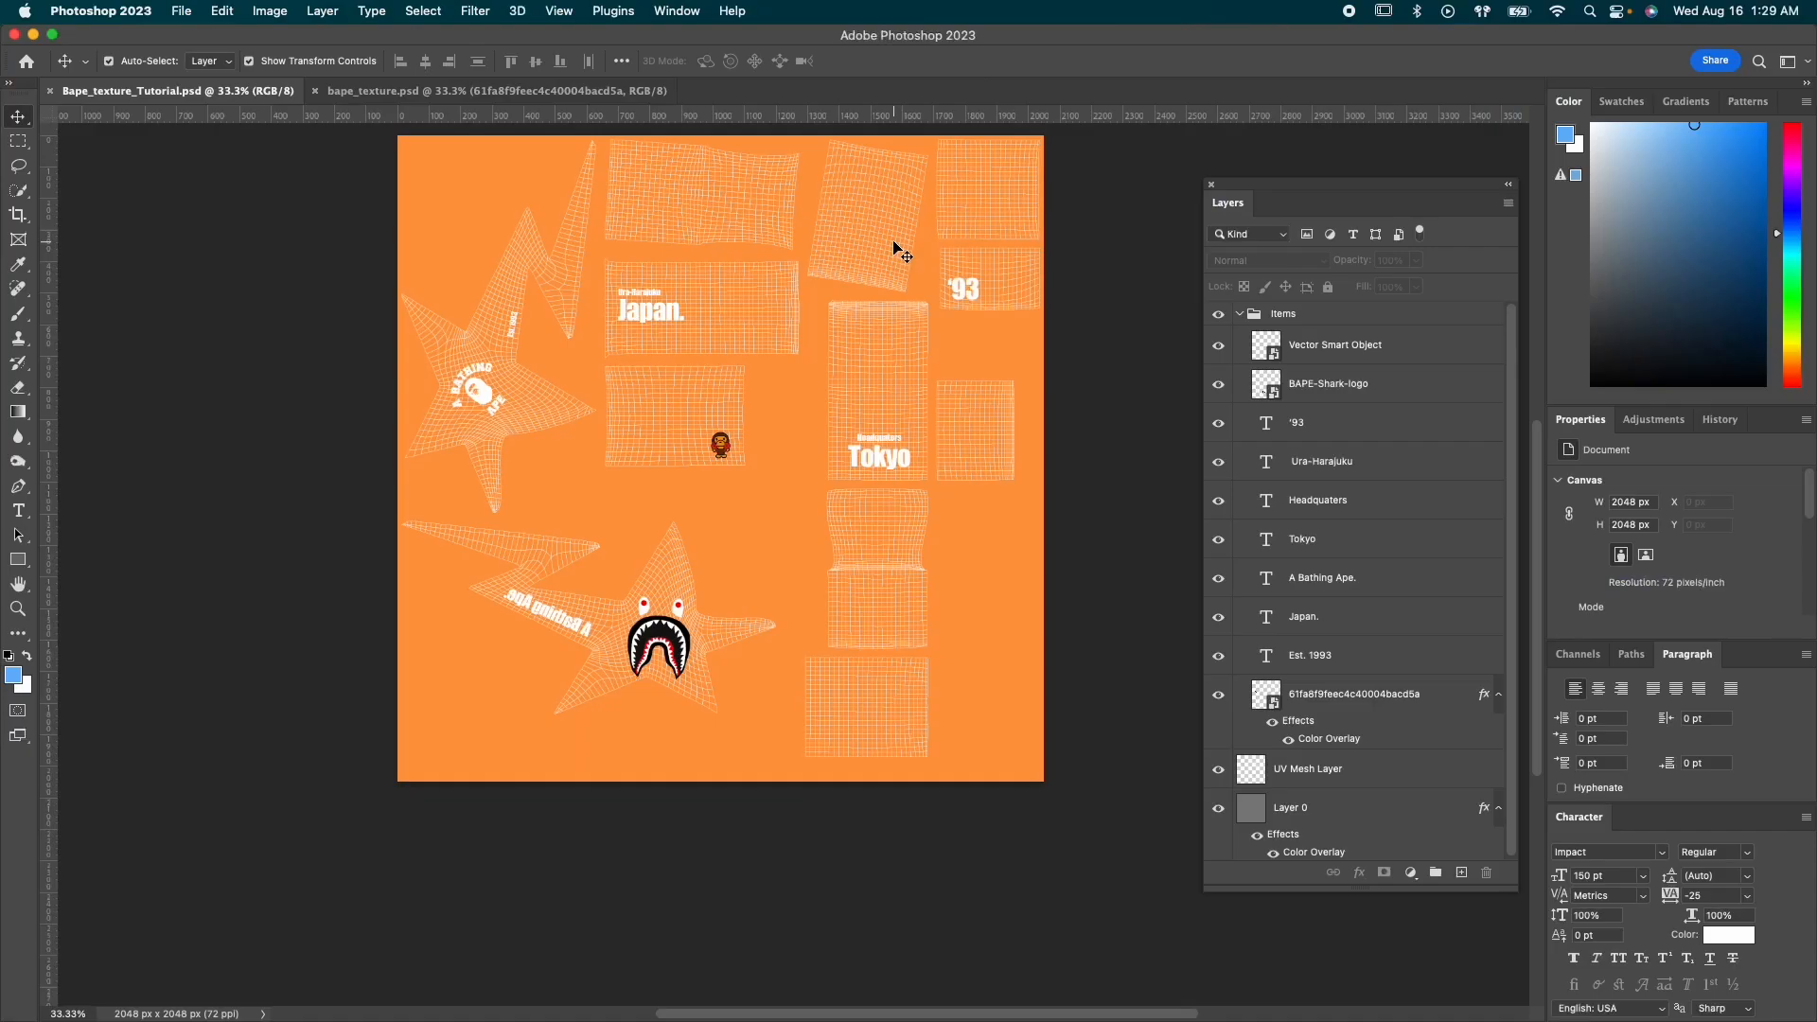
key(r)
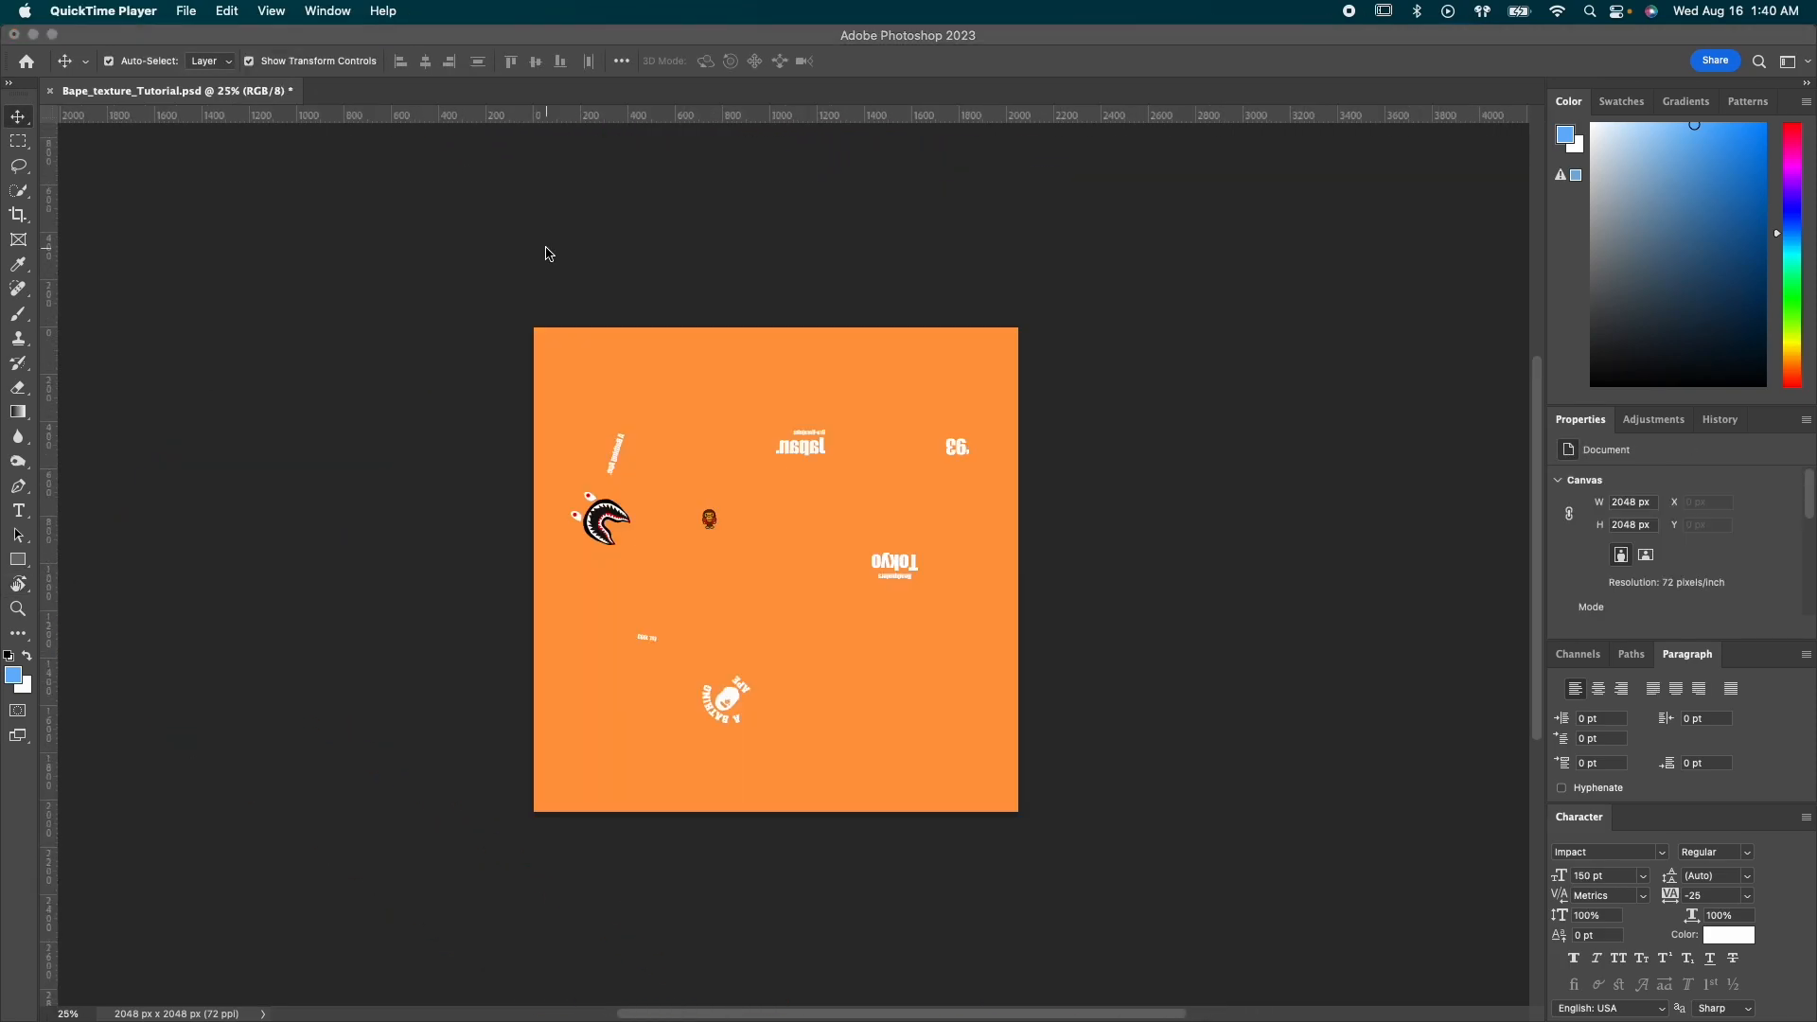
Check the artwork against the UV Mesh Layer, hide that layer, save the texture and switch back to Cinema 4D
click(1451, 180)
click(1218, 730)
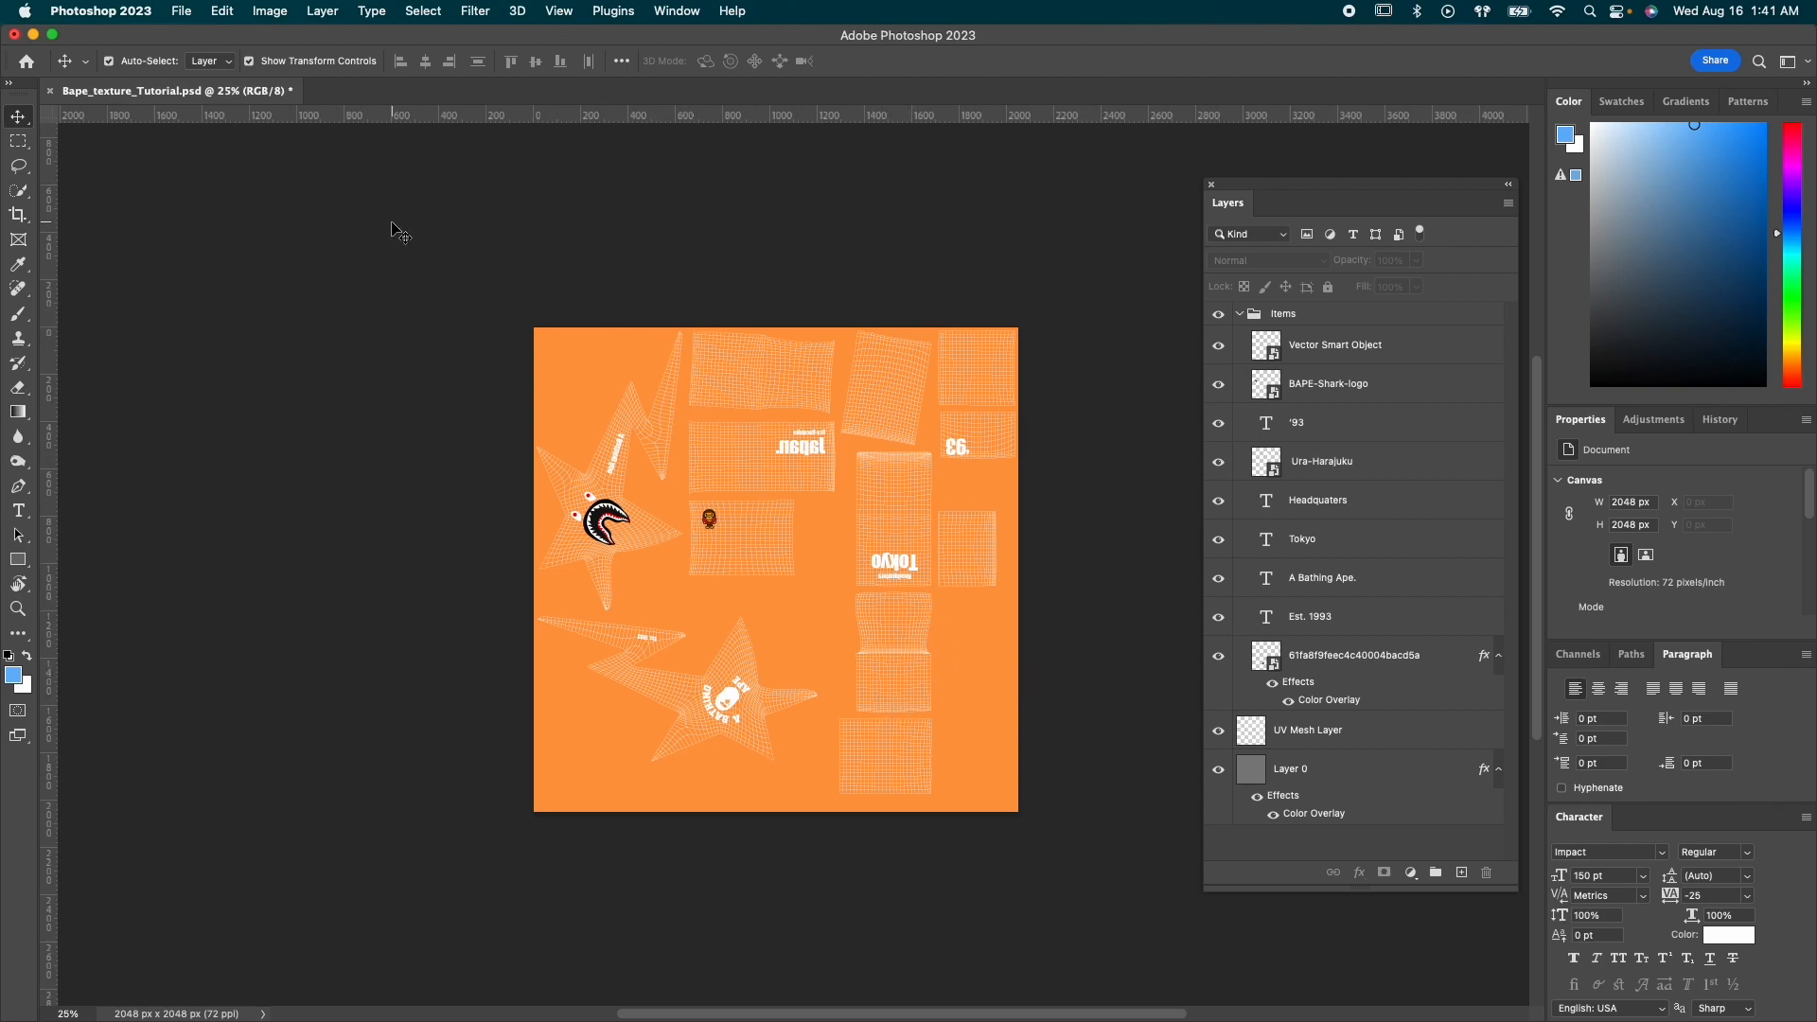
click(1218, 731)
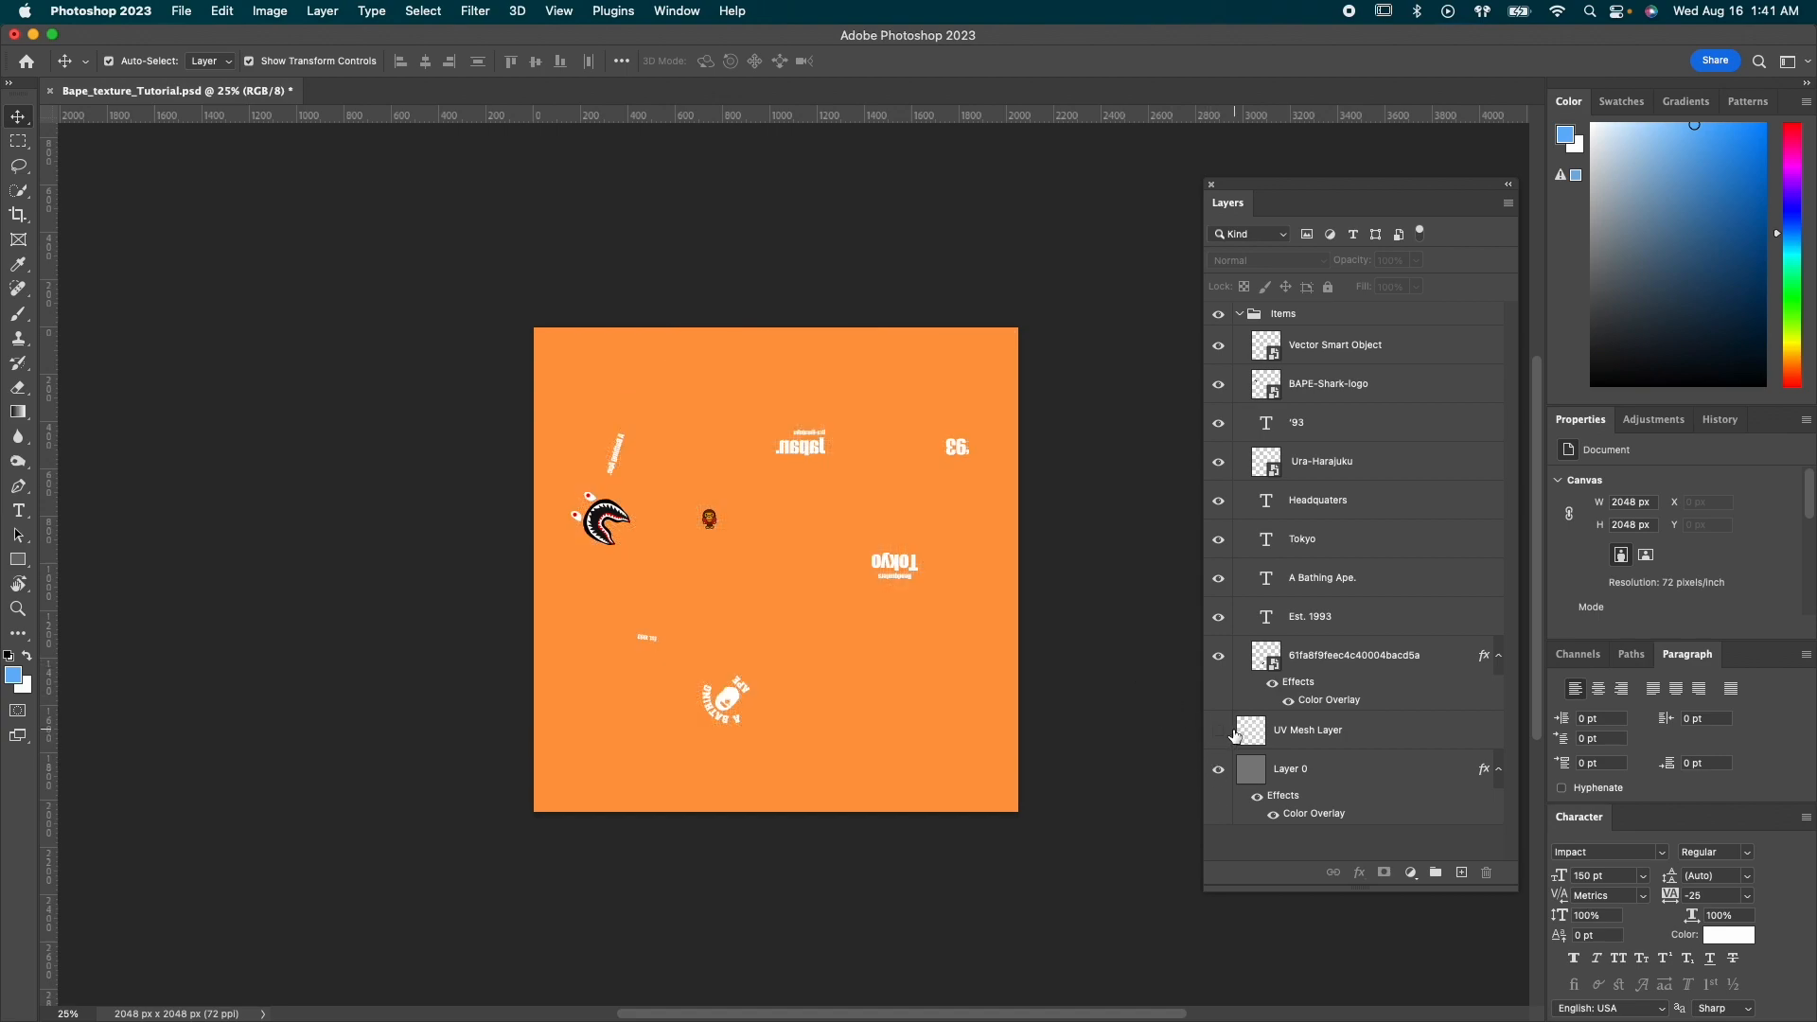
key(super+s)
key(super+Tab)
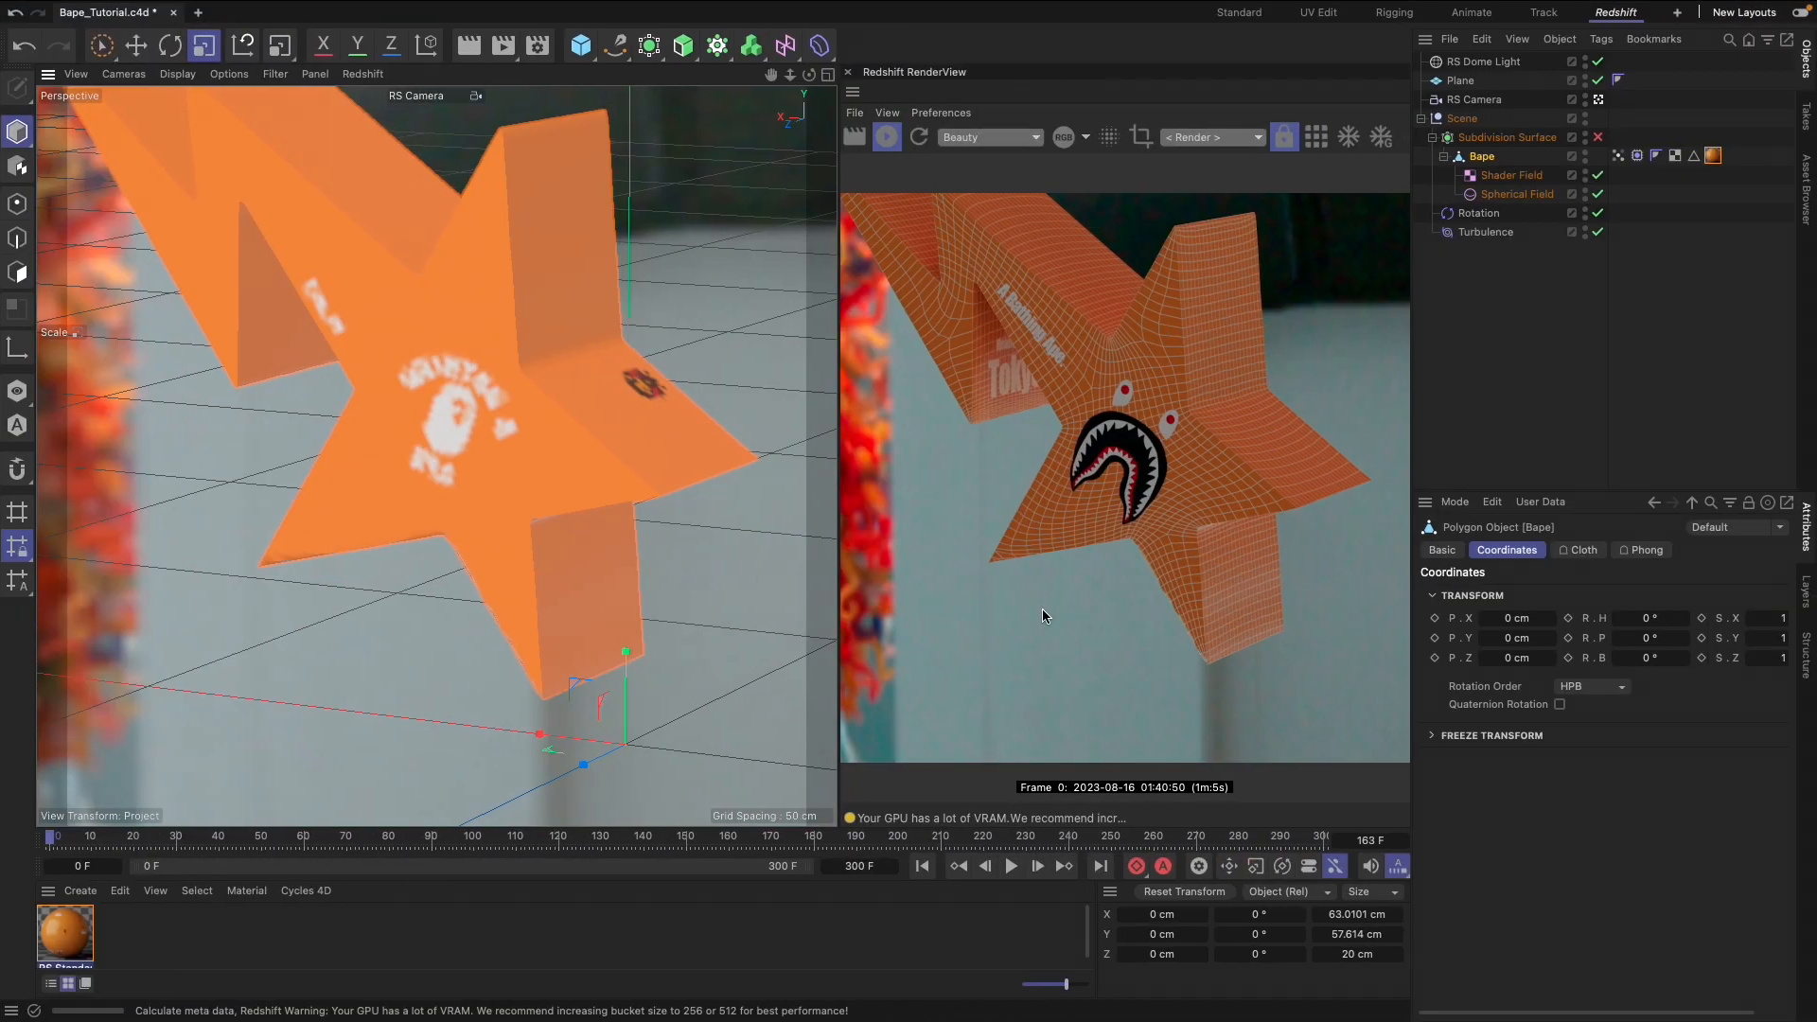
Restart the Redshift render to refresh the texture and reframe the whole star in the viewport
click(892, 139)
click(892, 140)
drag(809, 75, 849, 116)
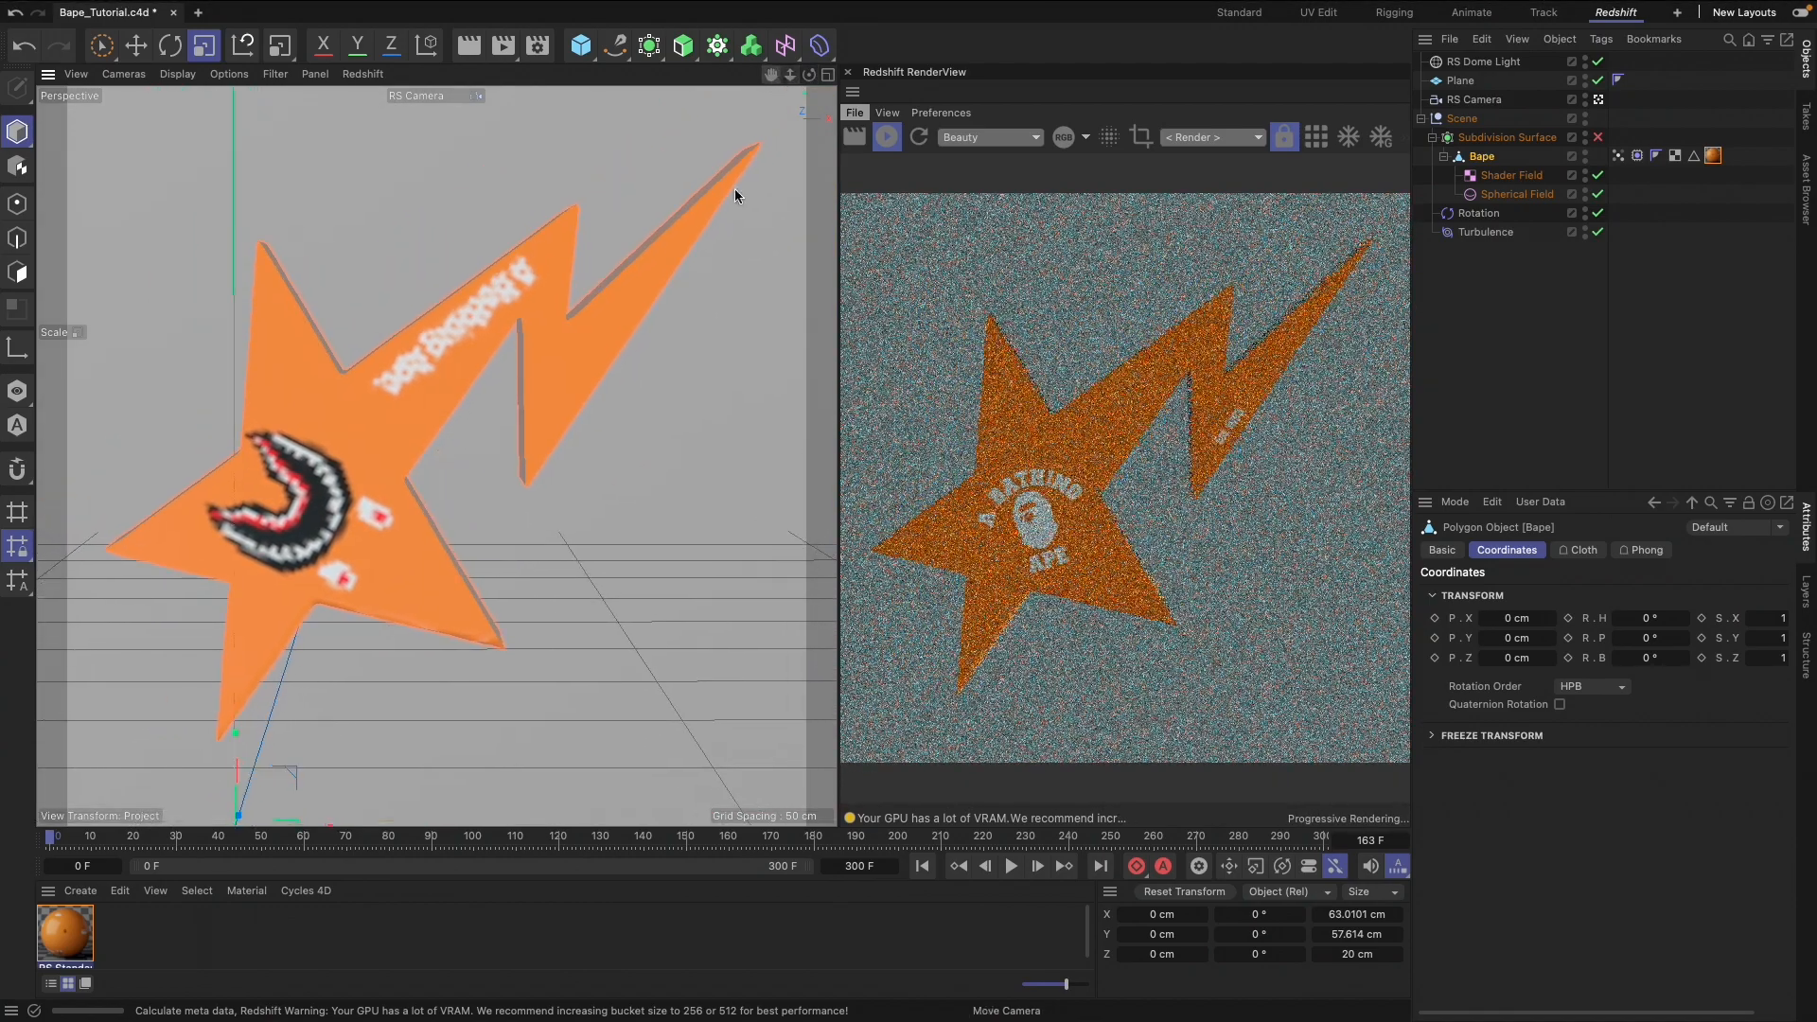
Open the RS Standard material in the Node Editor and fit its window beside the render view
double_click(76, 925)
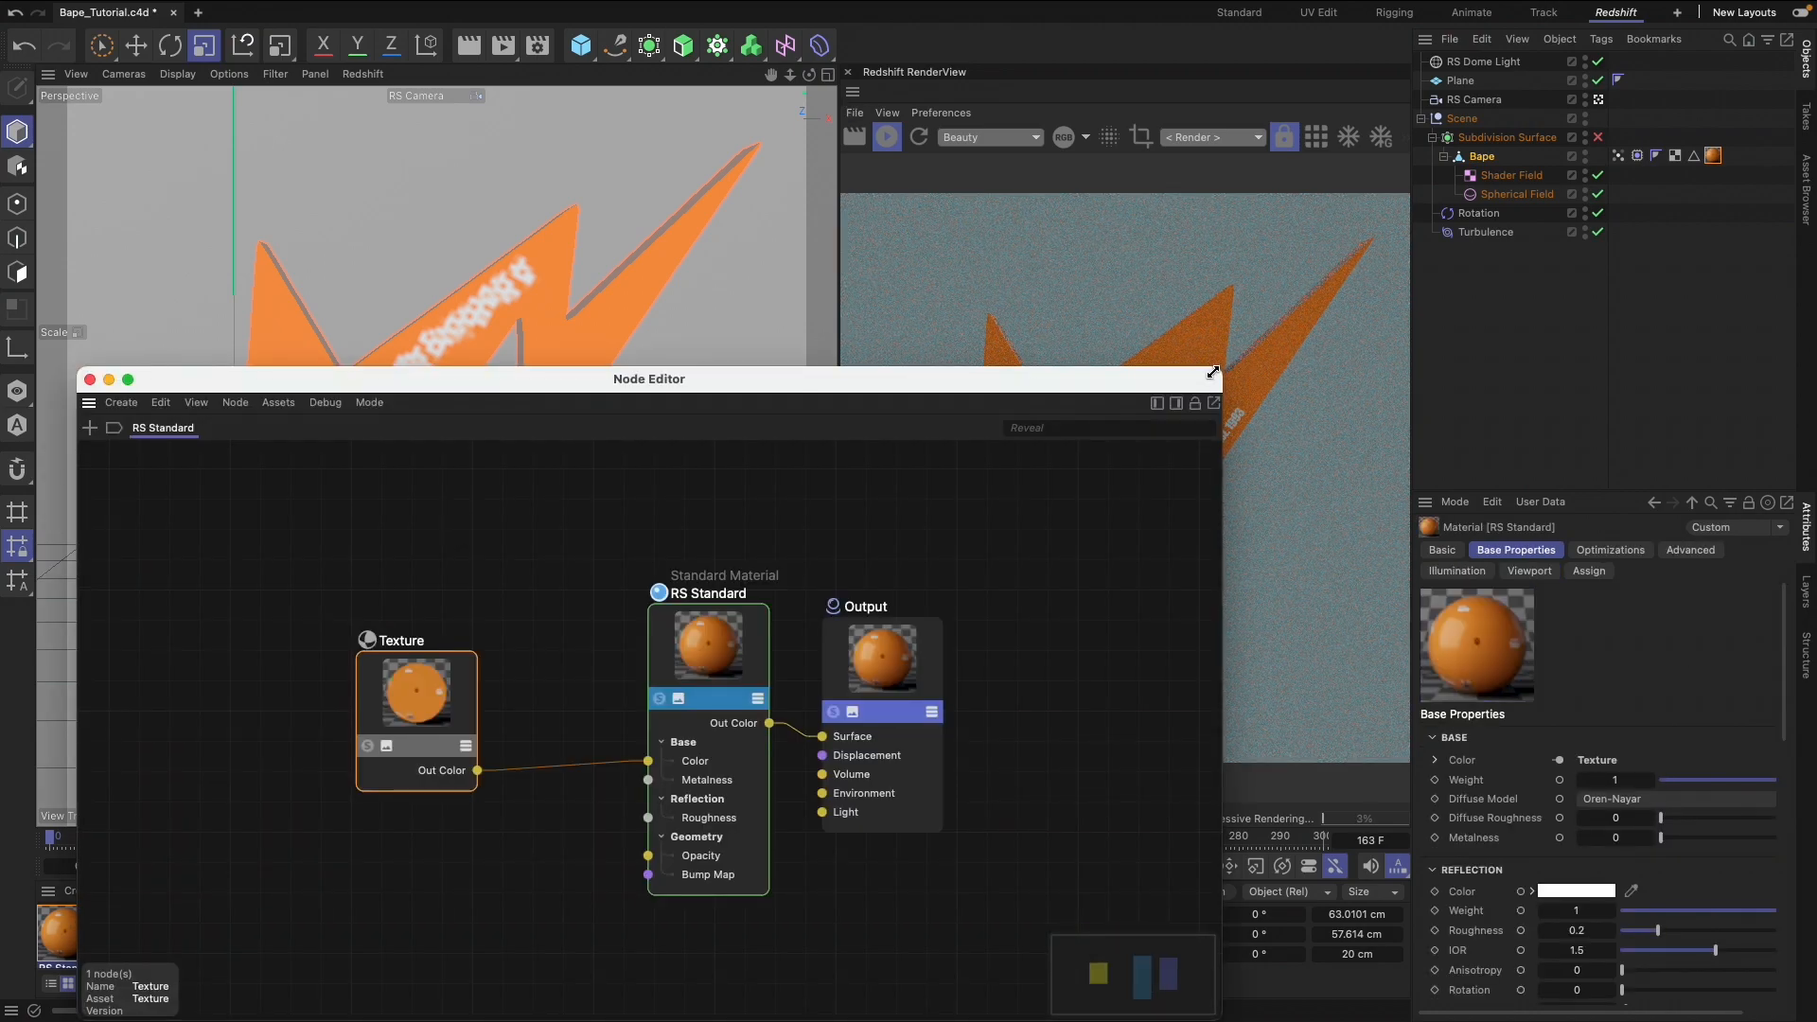
drag(1212, 372, 745, 271)
drag(416, 274, 491, 120)
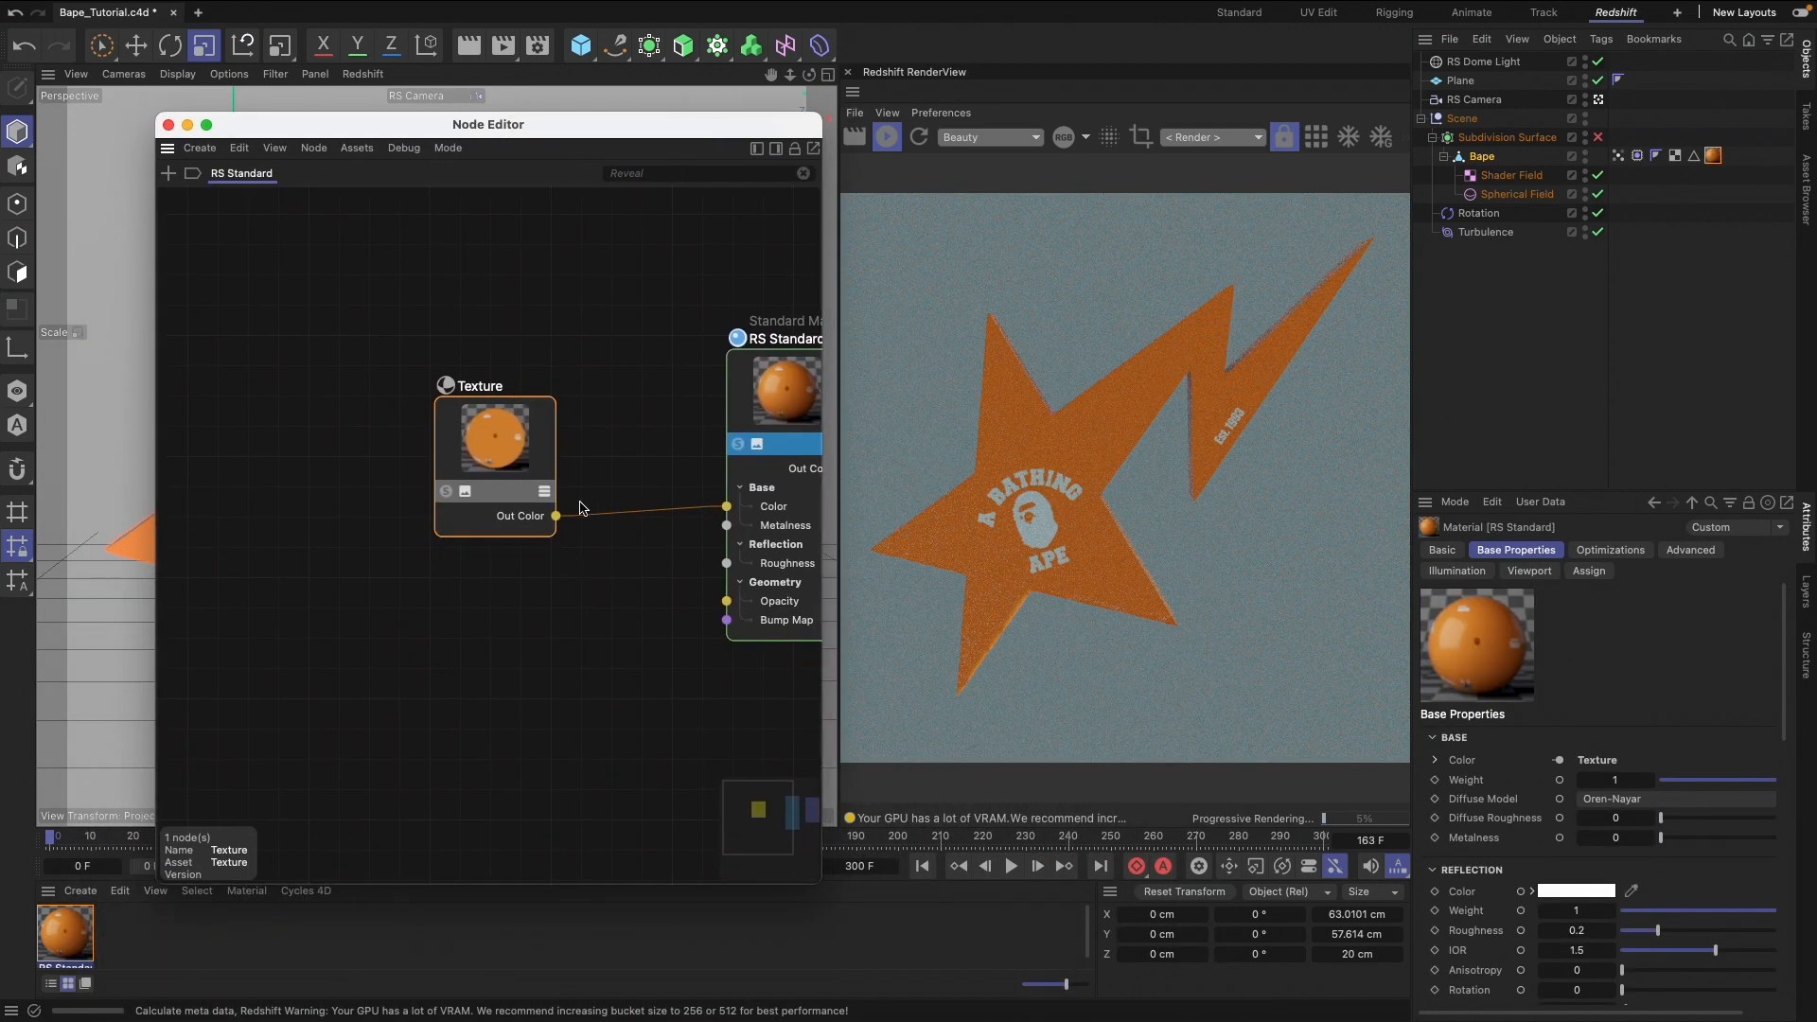
scroll(580, 508, right, 5)
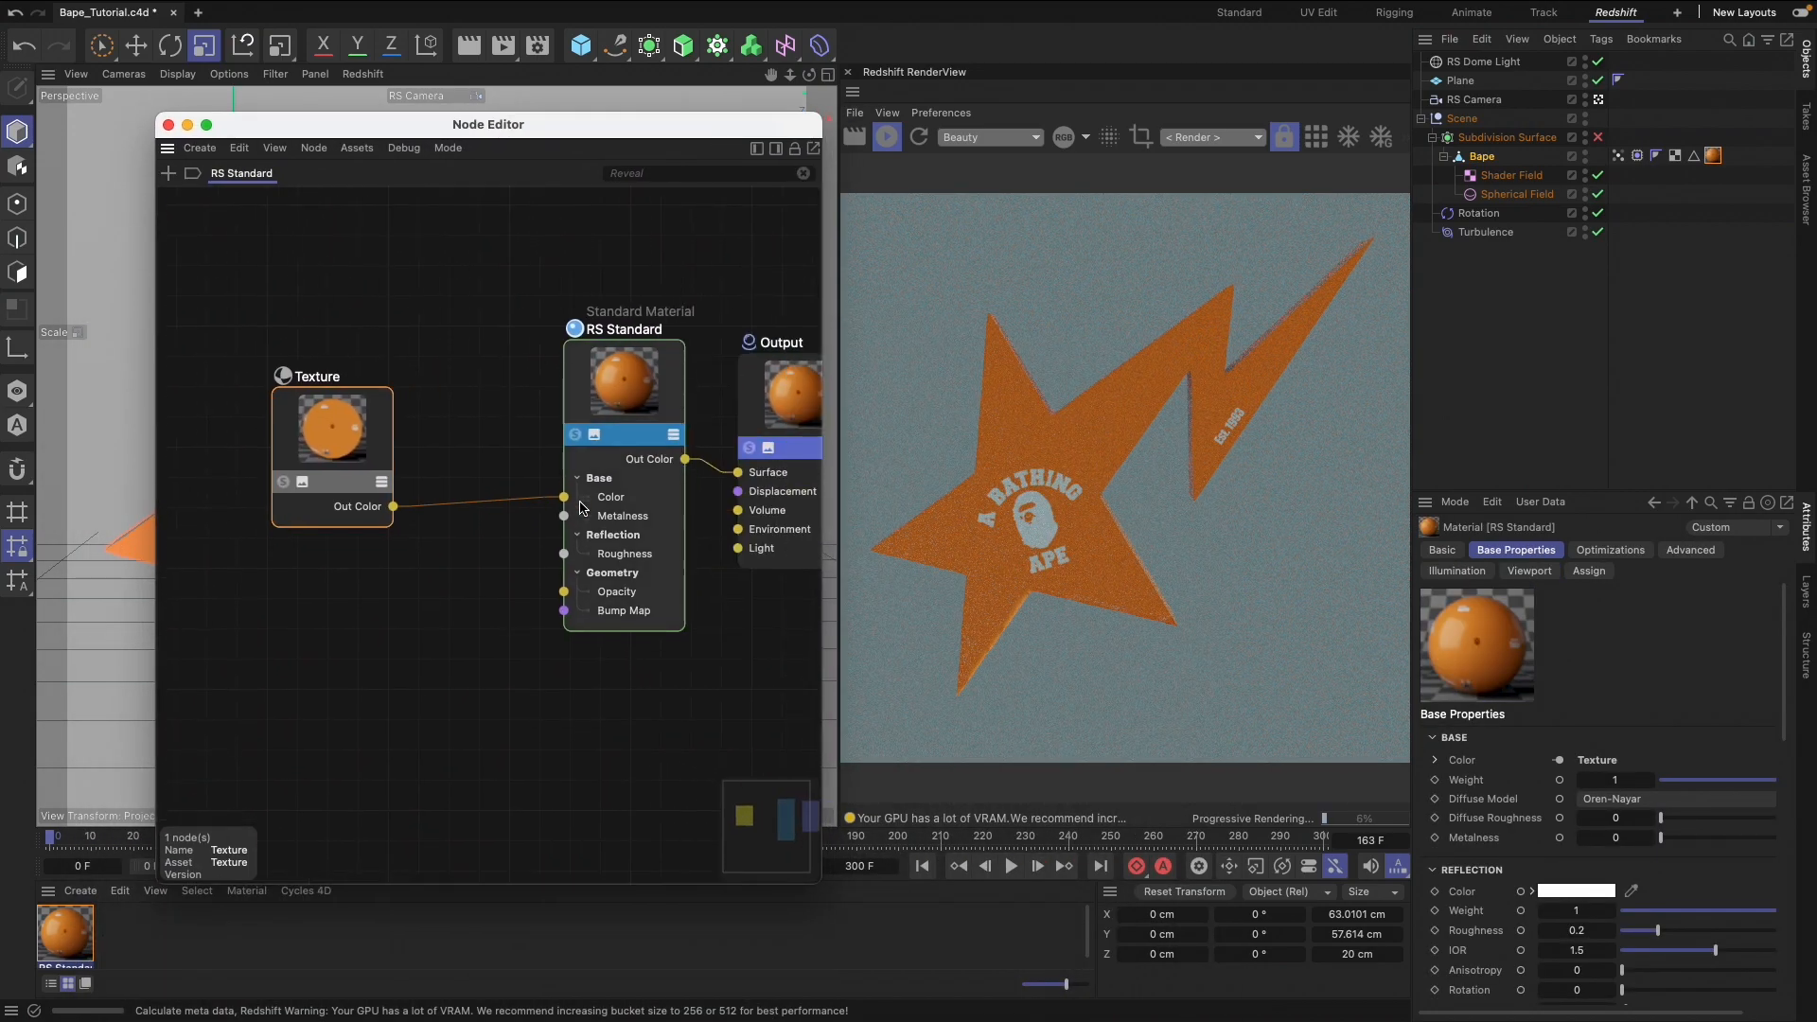
Add a Bump Map node and connect its output to the Bump Map input of RS Standard
double_click(502, 494)
text(bump)
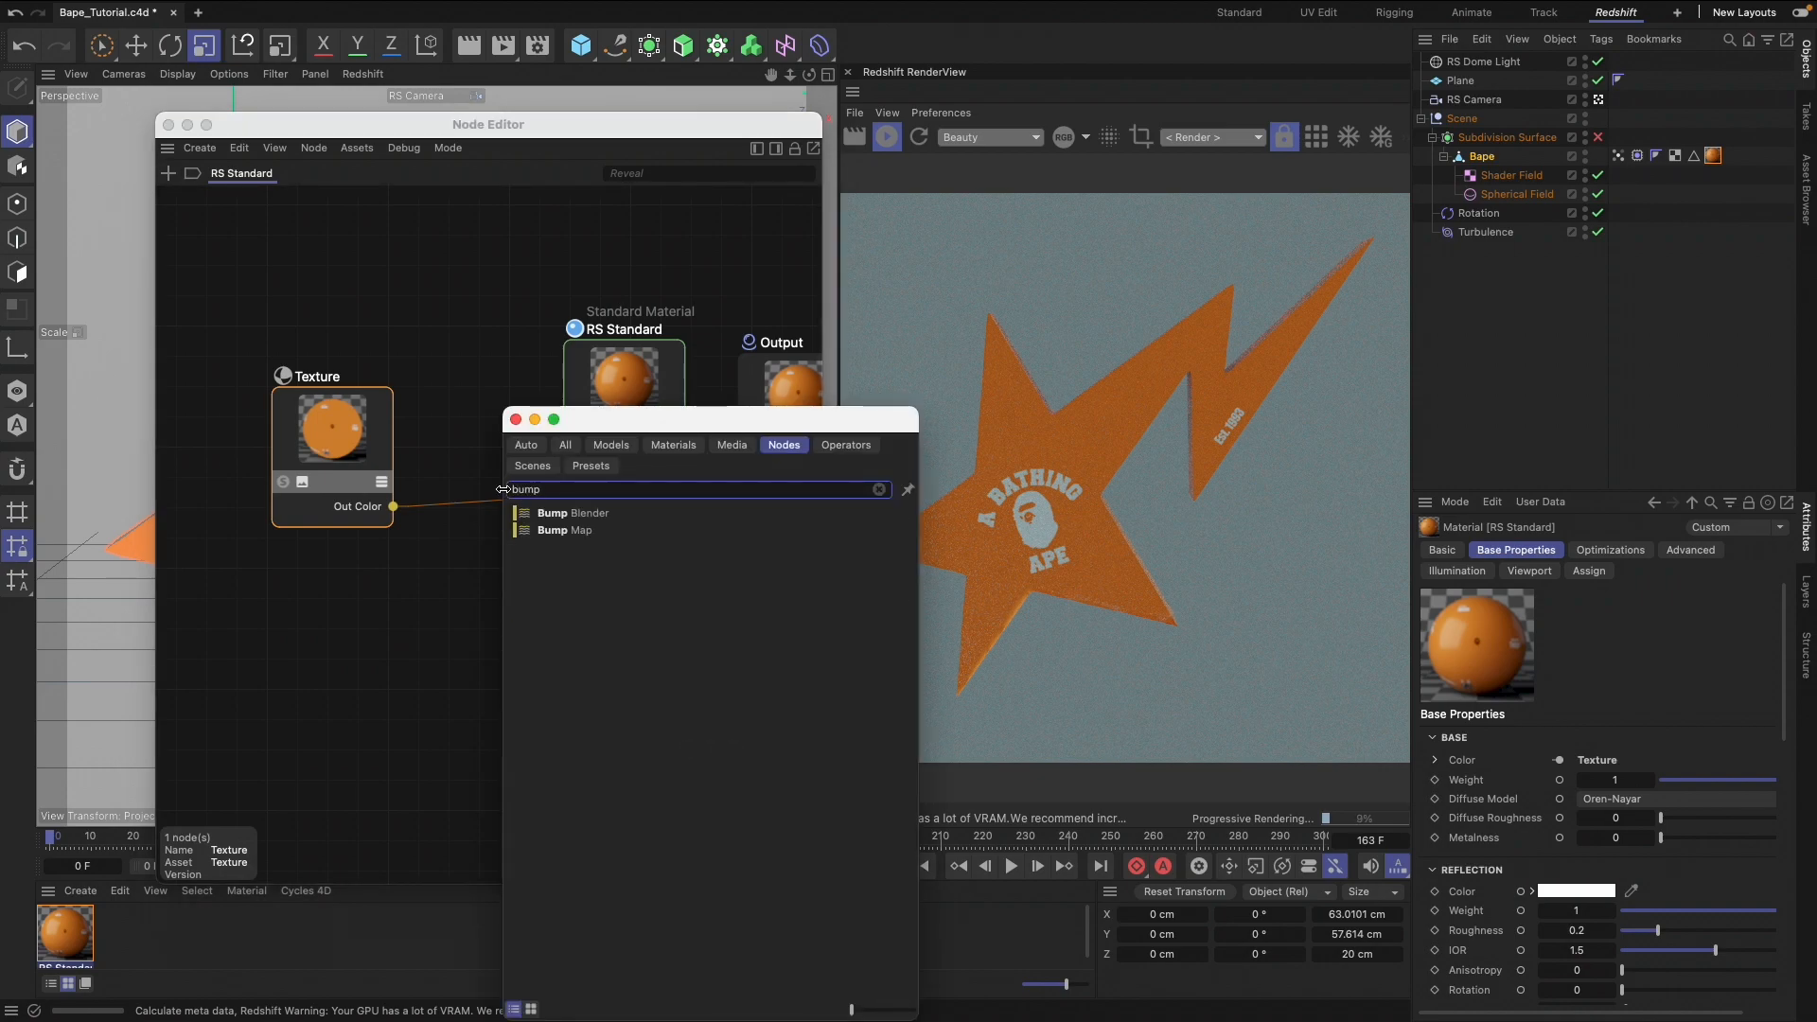
drag(620, 530, 431, 697)
click(515, 420)
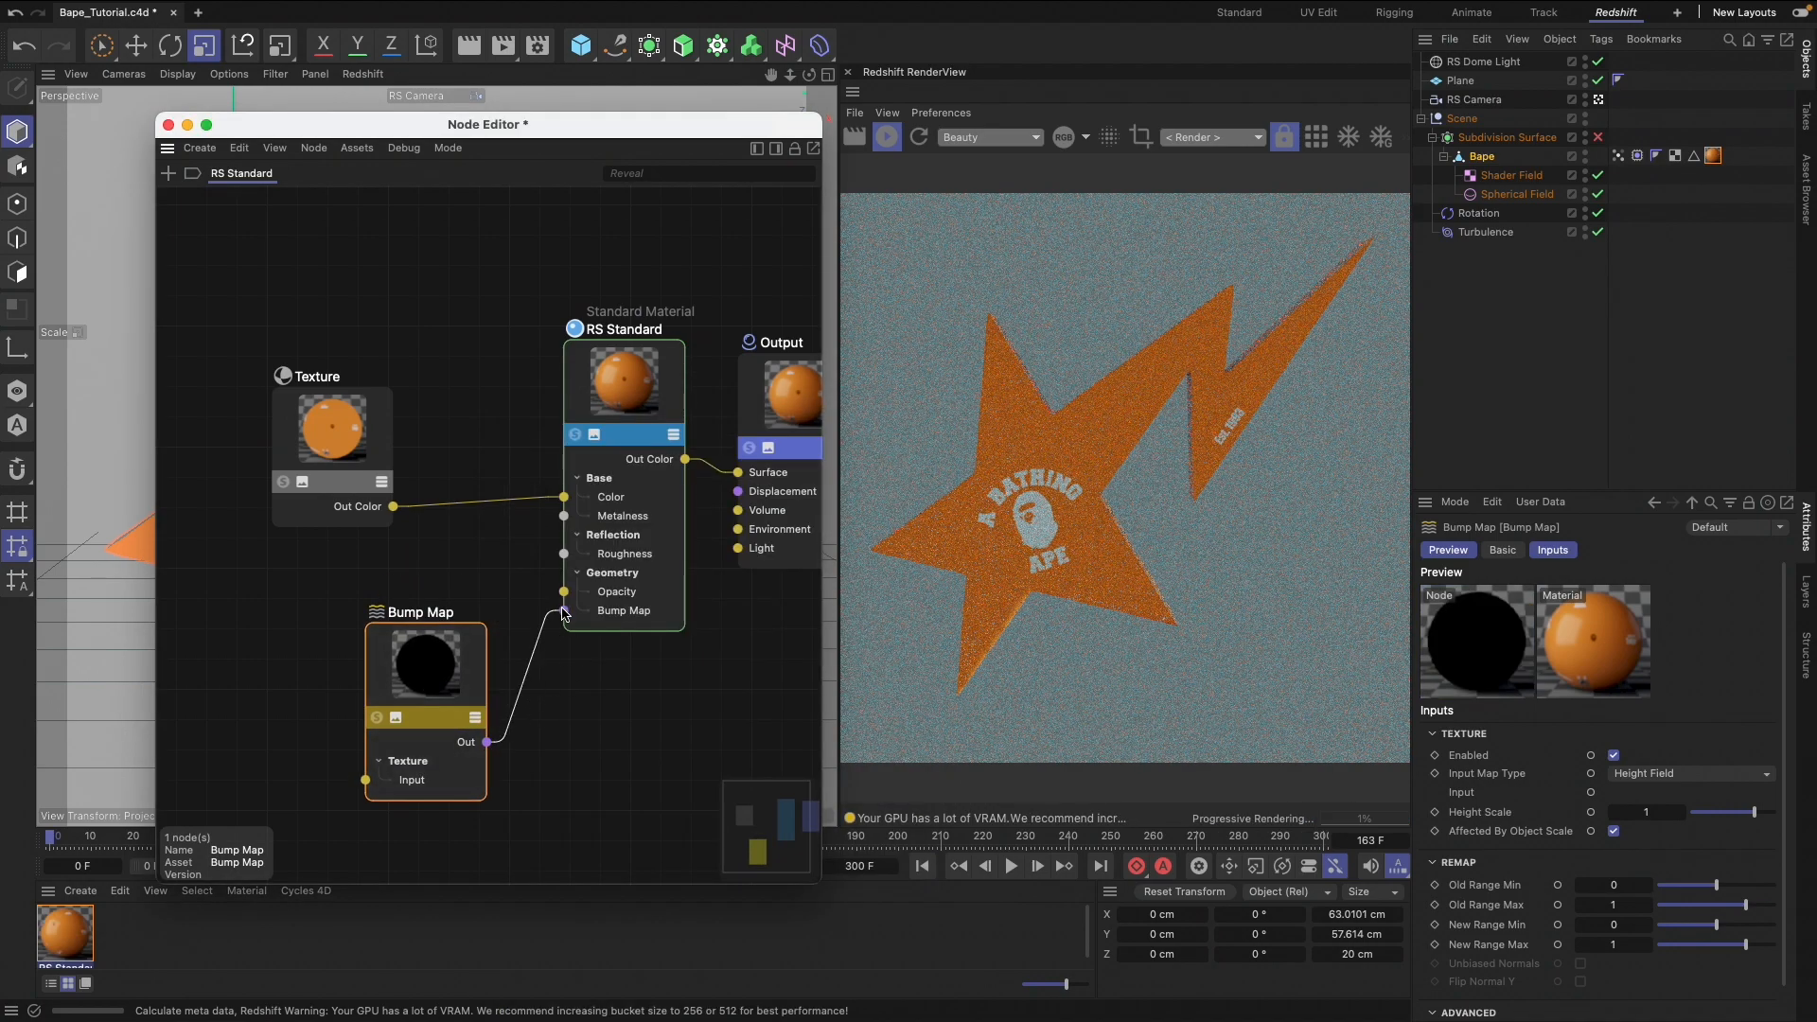
drag(555, 605, 559, 608)
Add a Tiles node to the graph beside the Bump Map node
double_click(435, 594)
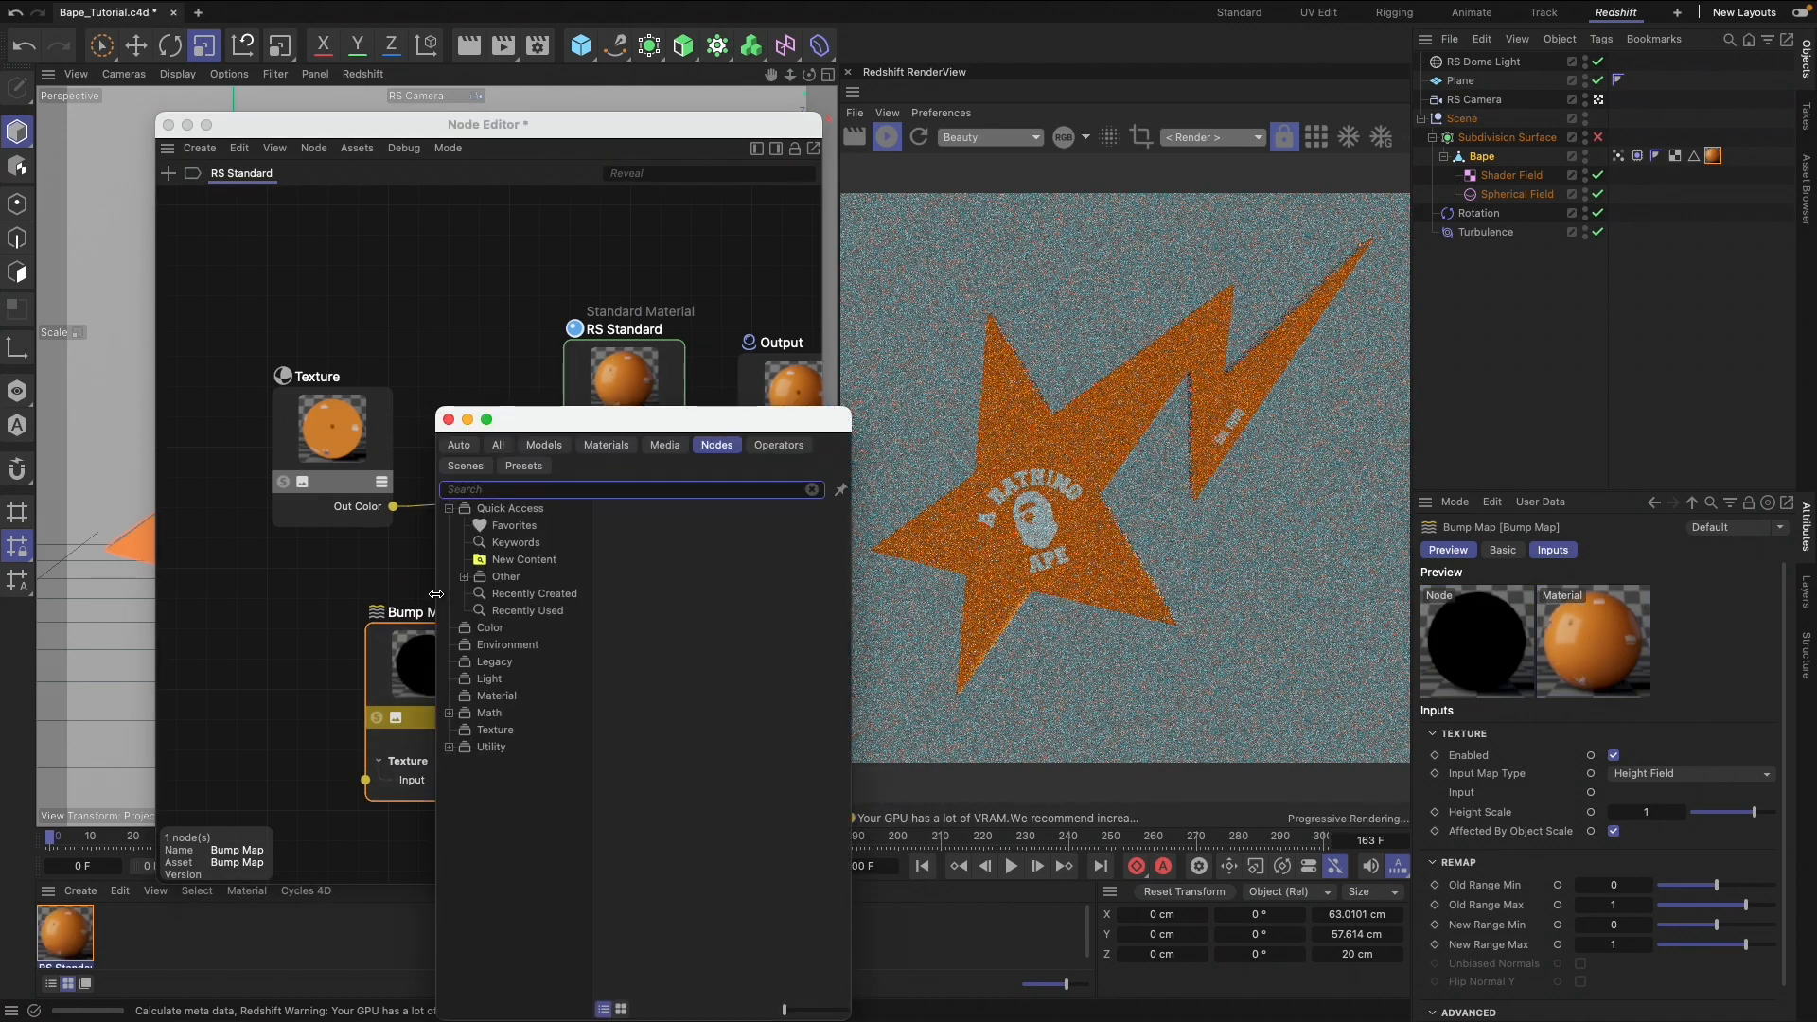
text(titles)
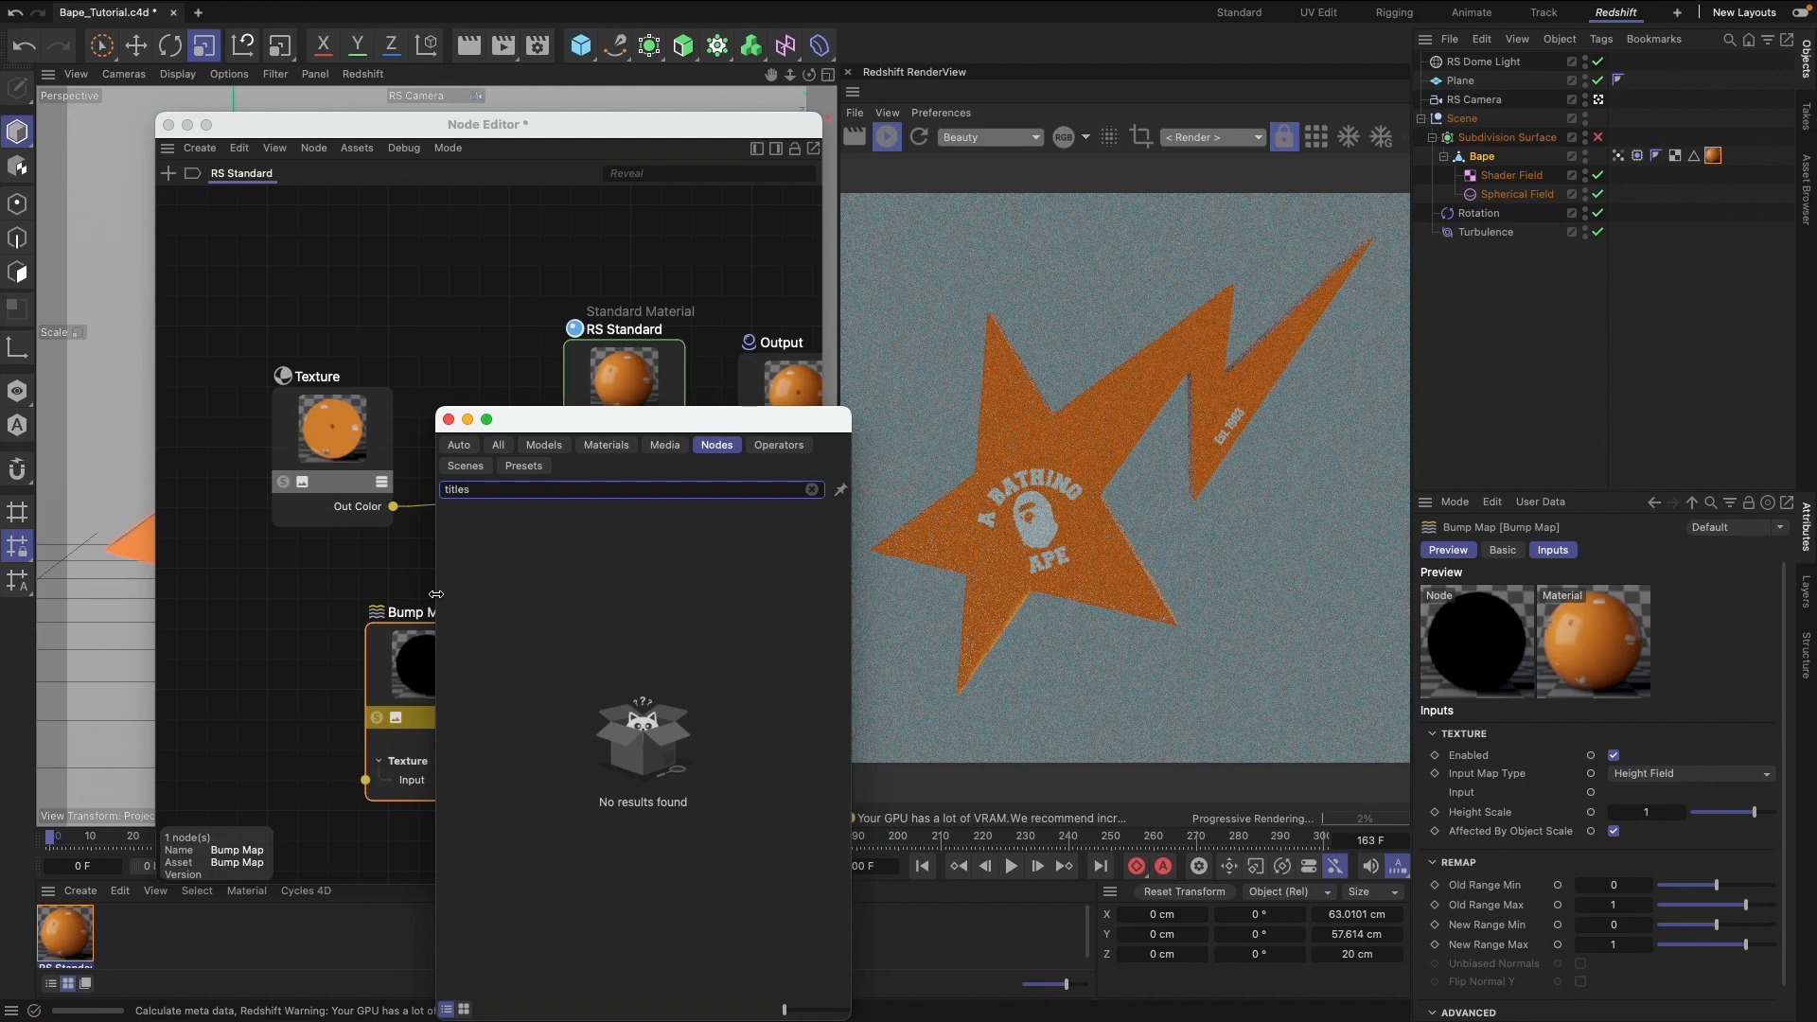
key(BackSpace)
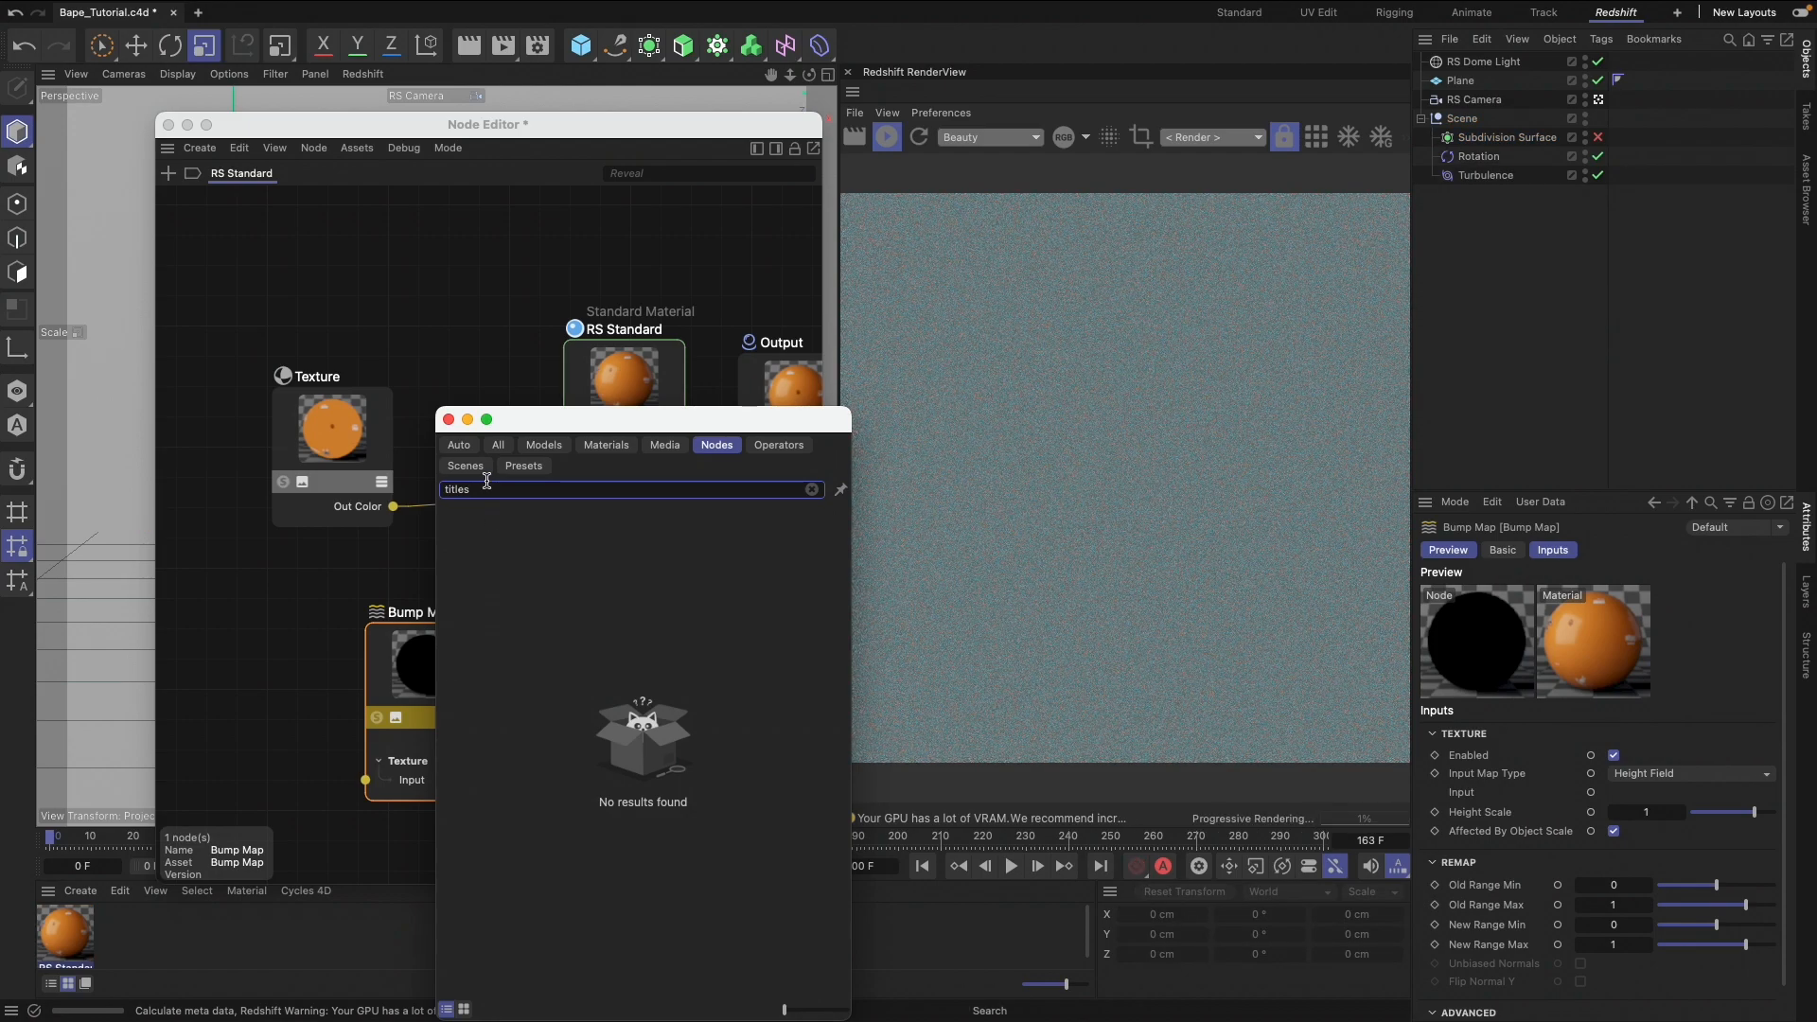
key(BackSpace)
key(BackSpace)
key(BackSpace)
key(BackSpace)
key(BackSpace)
drag(492, 611, 289, 670)
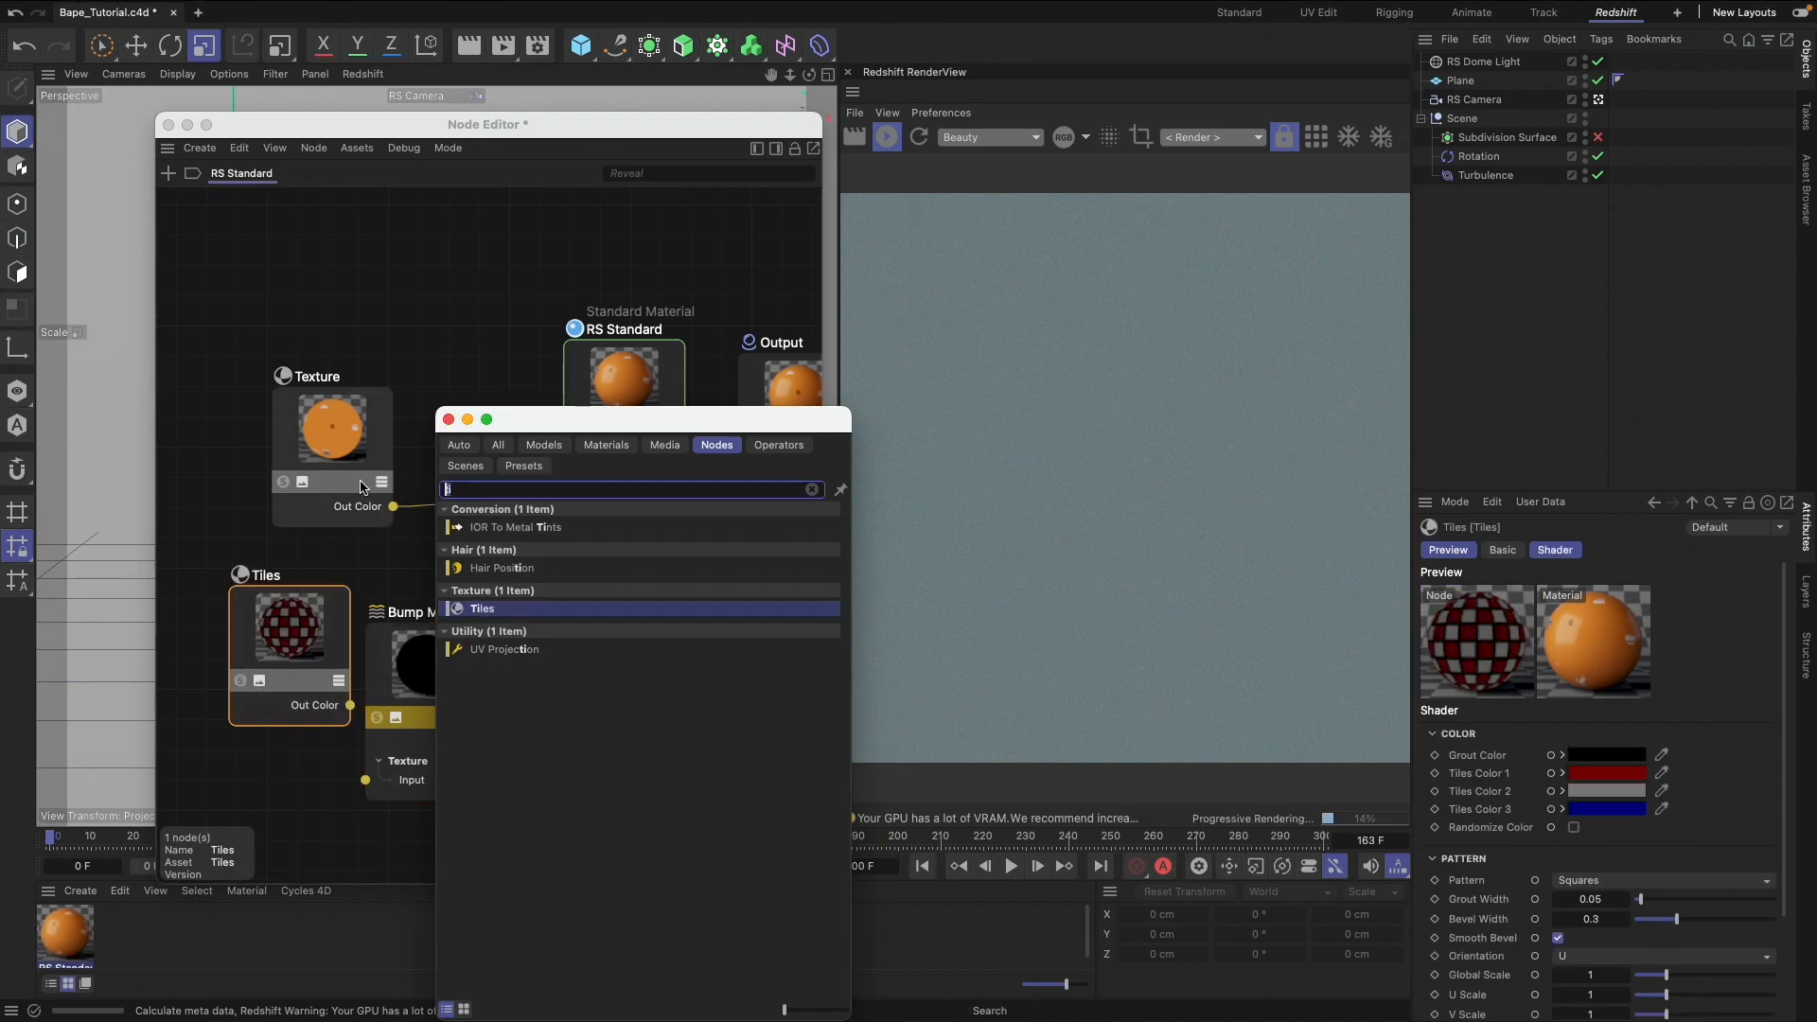
Add a Maxon Noise node below Tiles and space the Bump Map node apart from both
text(maxon)
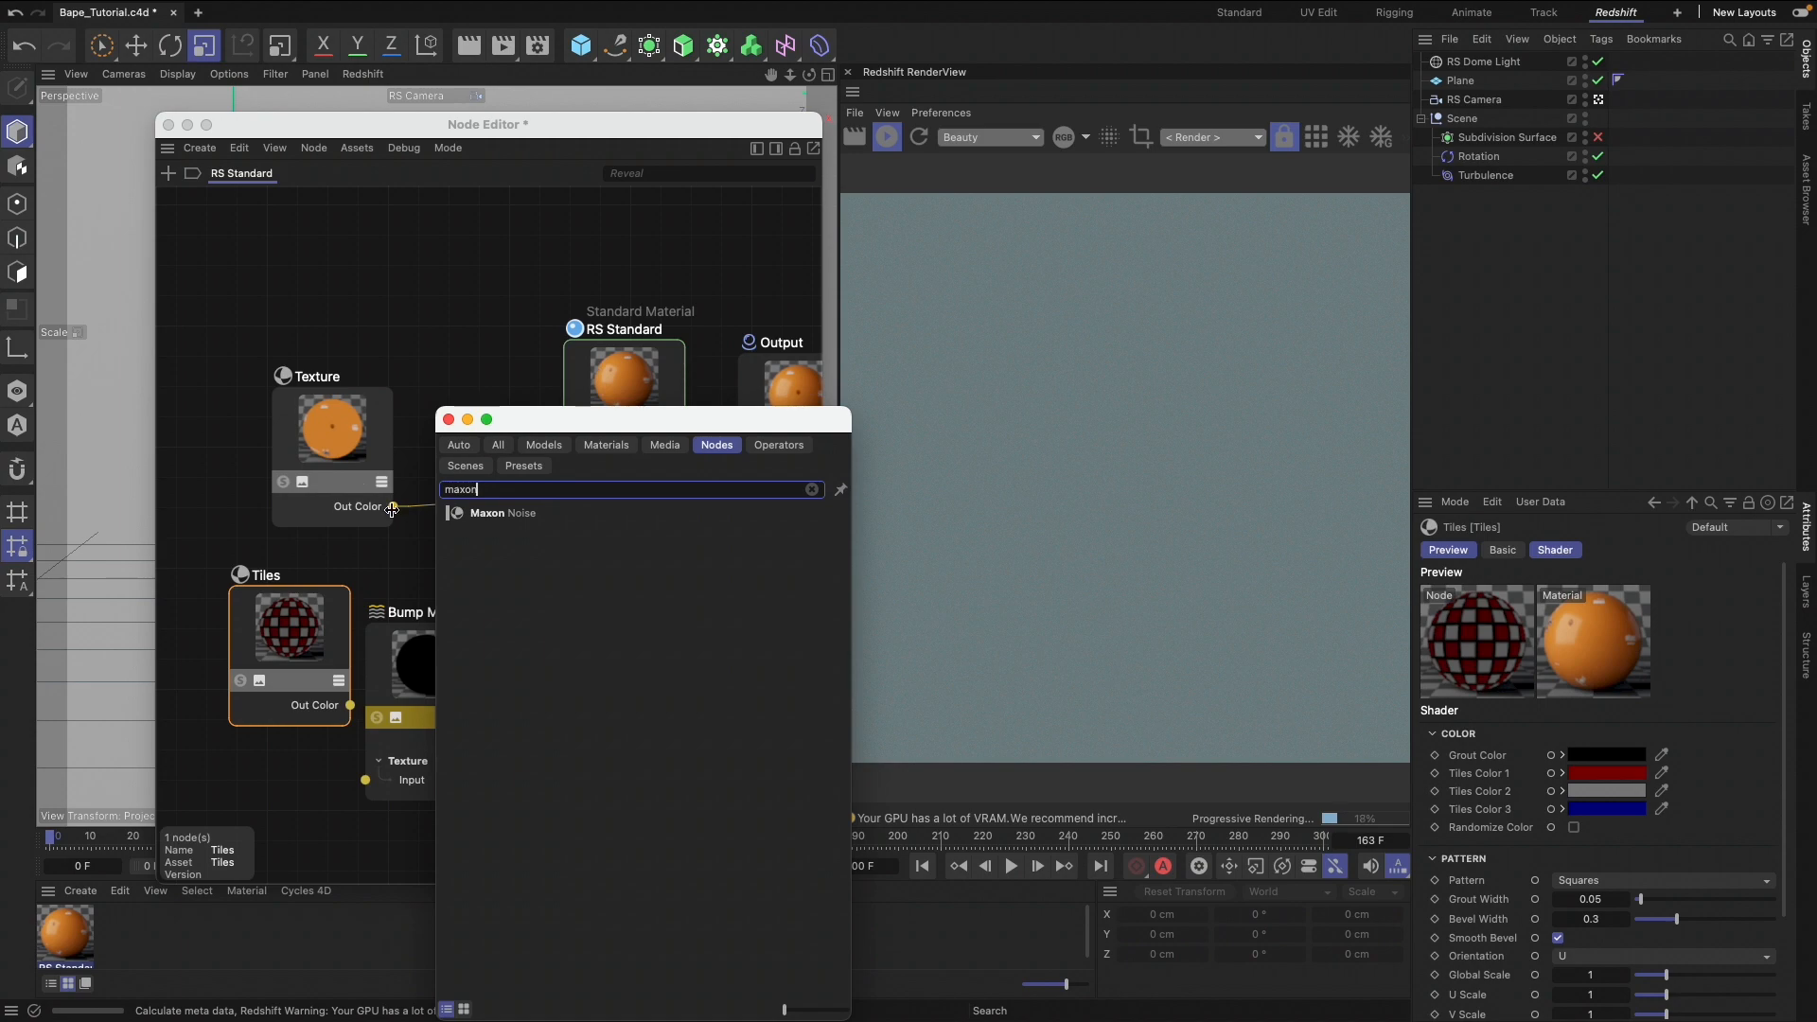
drag(501, 513, 255, 799)
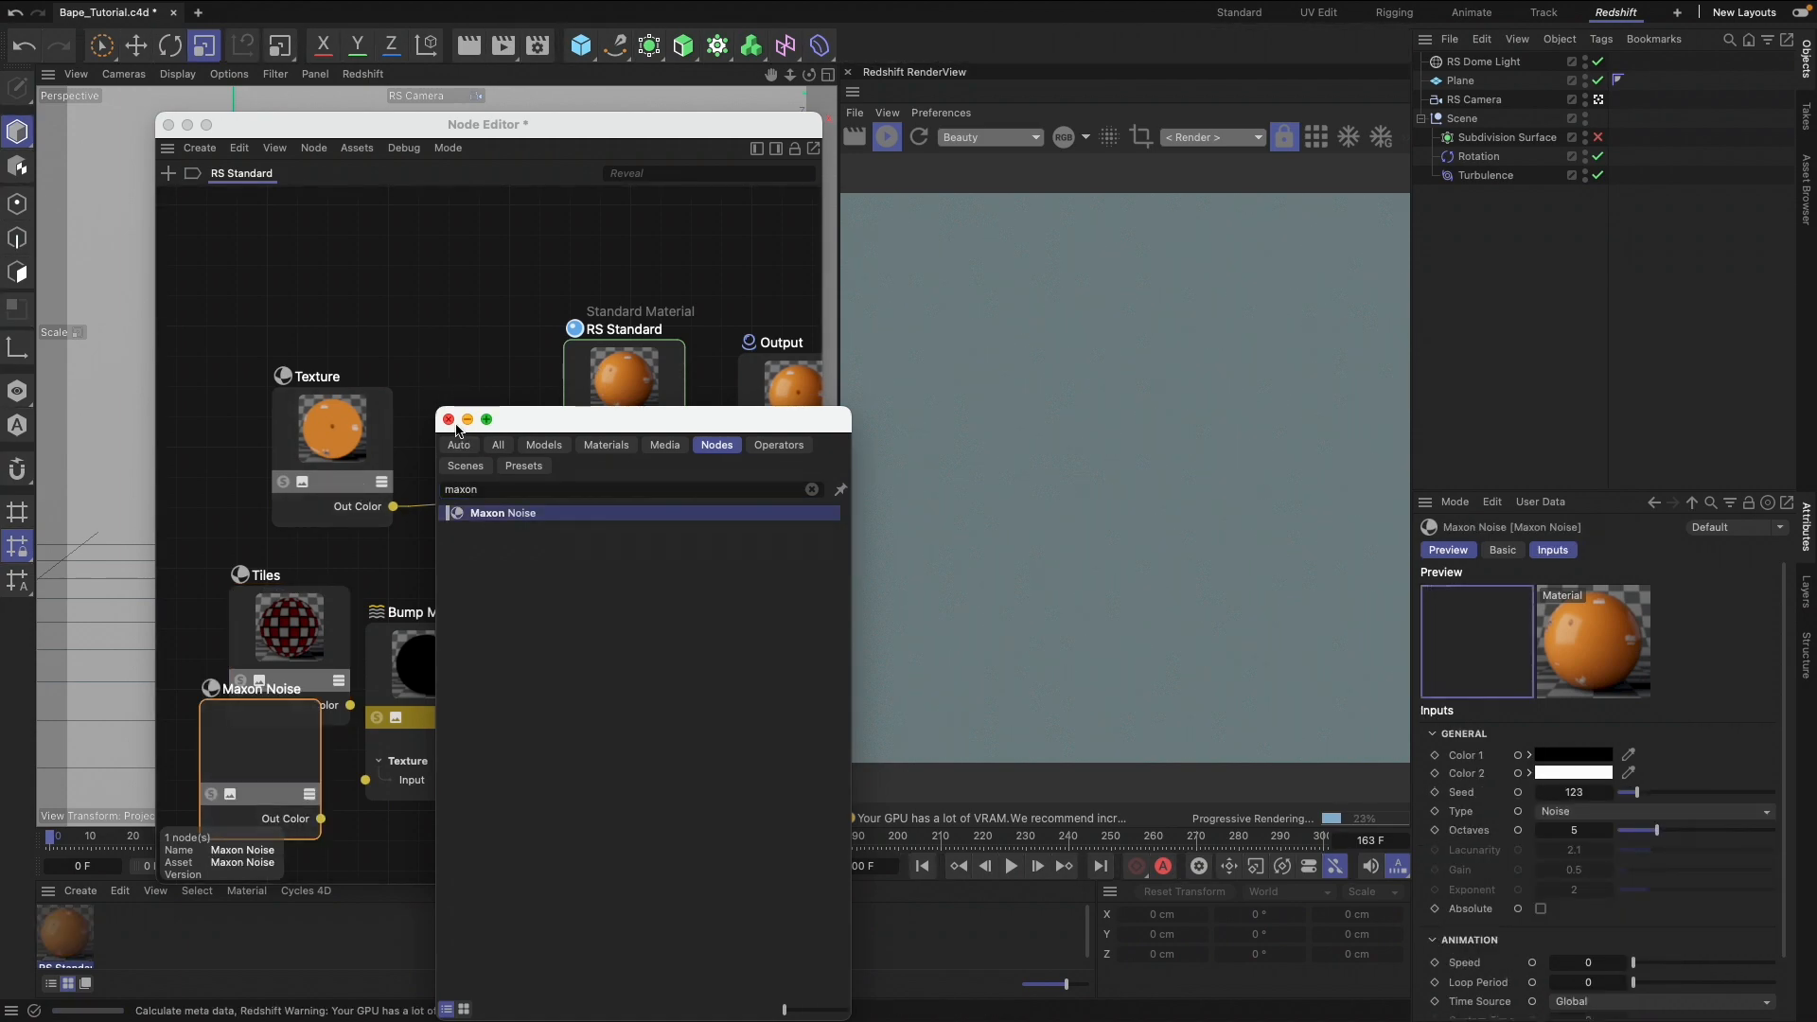
click(450, 420)
click(451, 656)
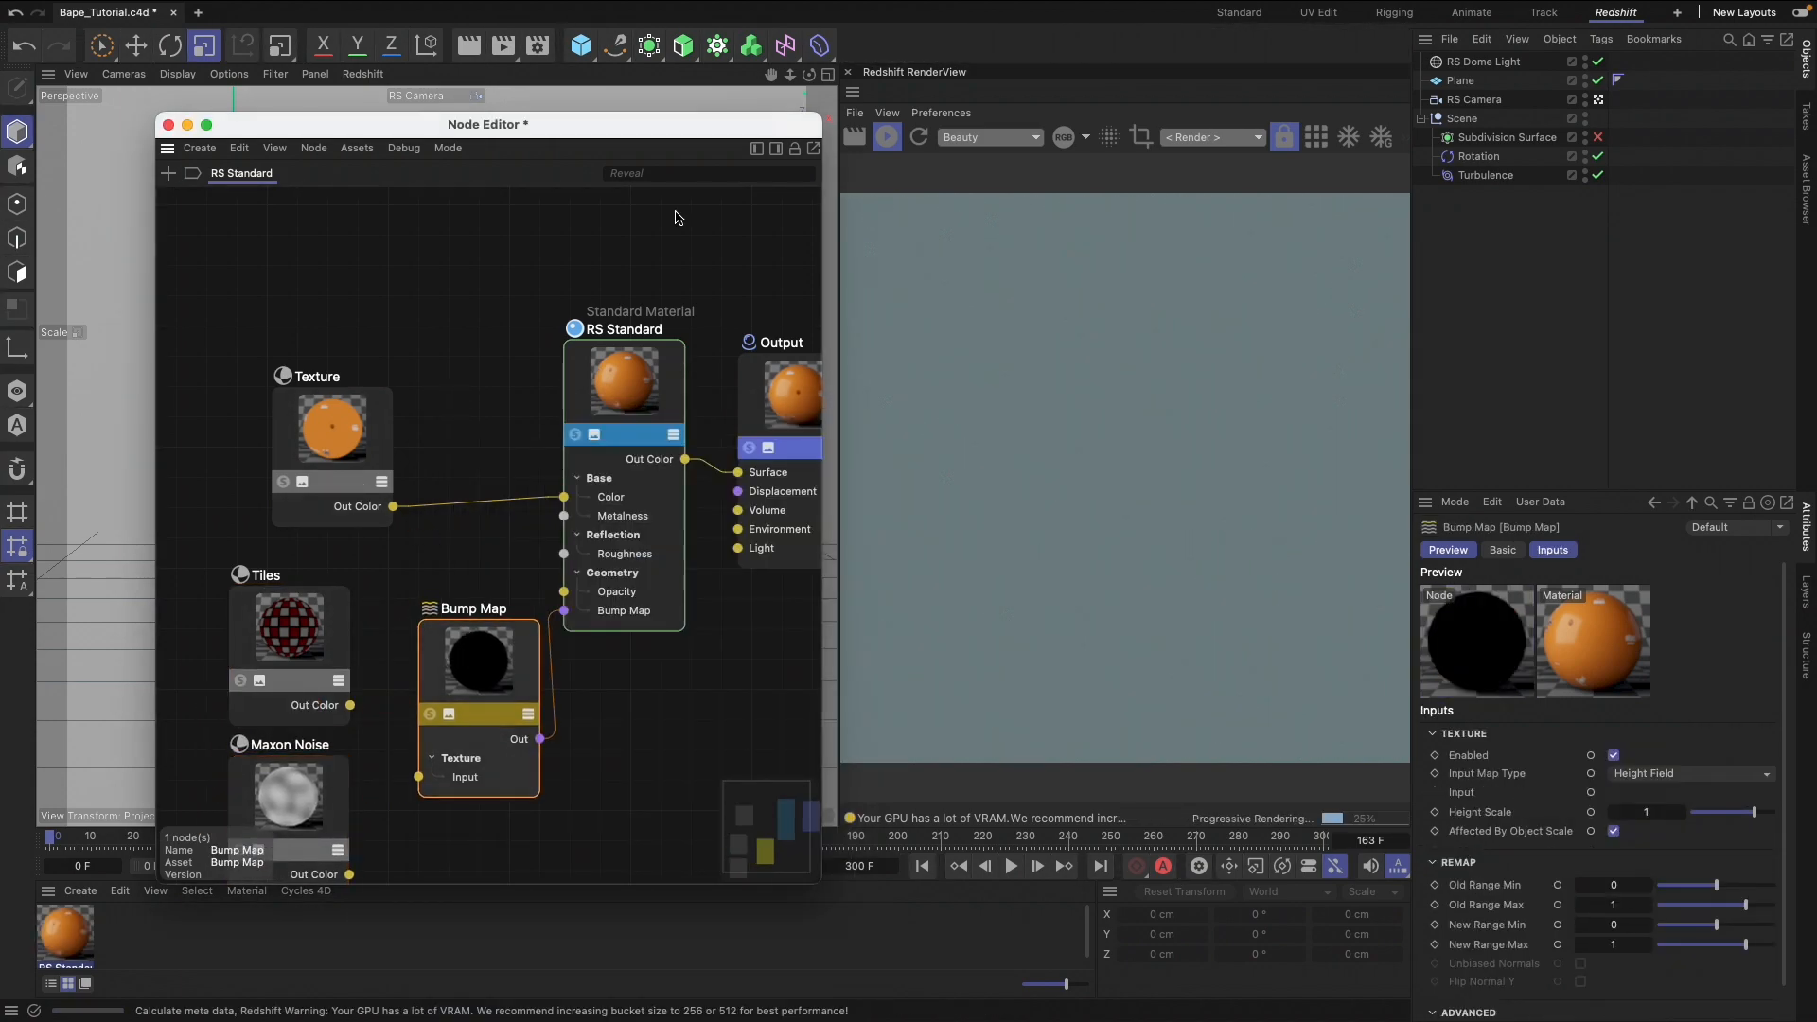
Move the Node Editor aside and undo the deletion of the Bape object under Subdivision Surface
drag(701, 136, 1069, 692)
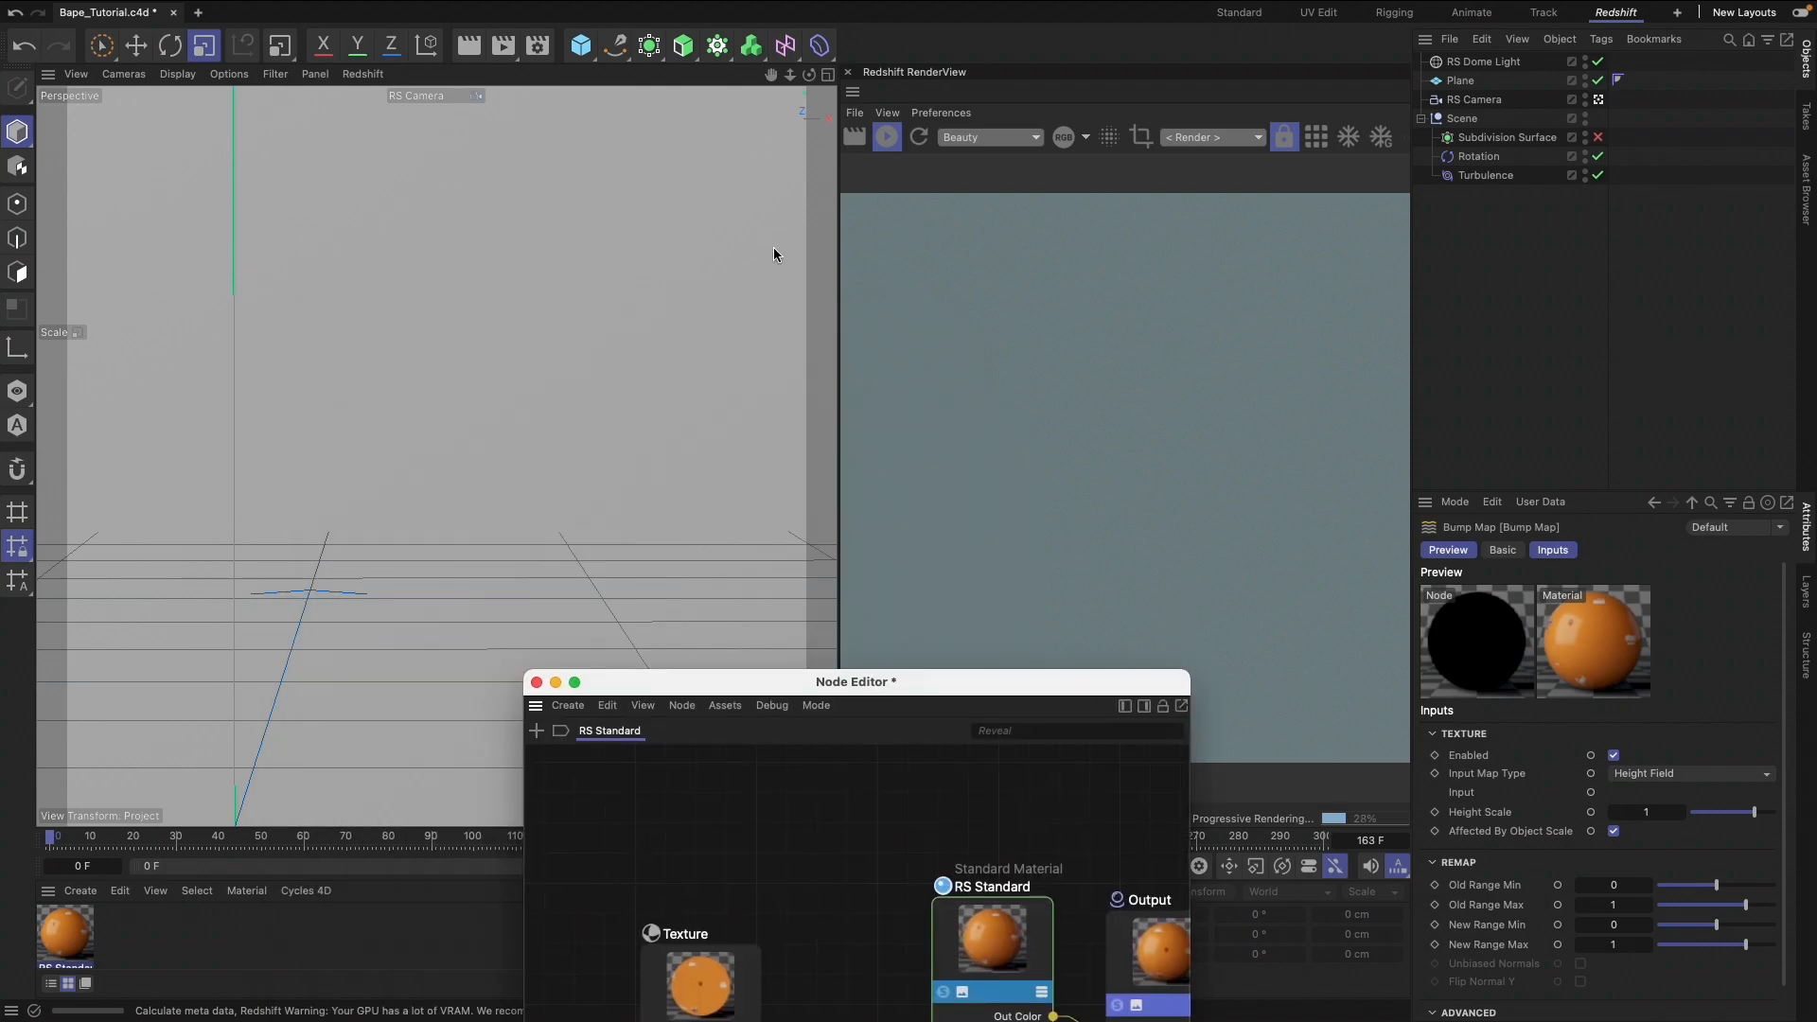
click(1490, 139)
key(s)
drag(596, 682, 1278, 754)
click(1482, 142)
key(super+z)
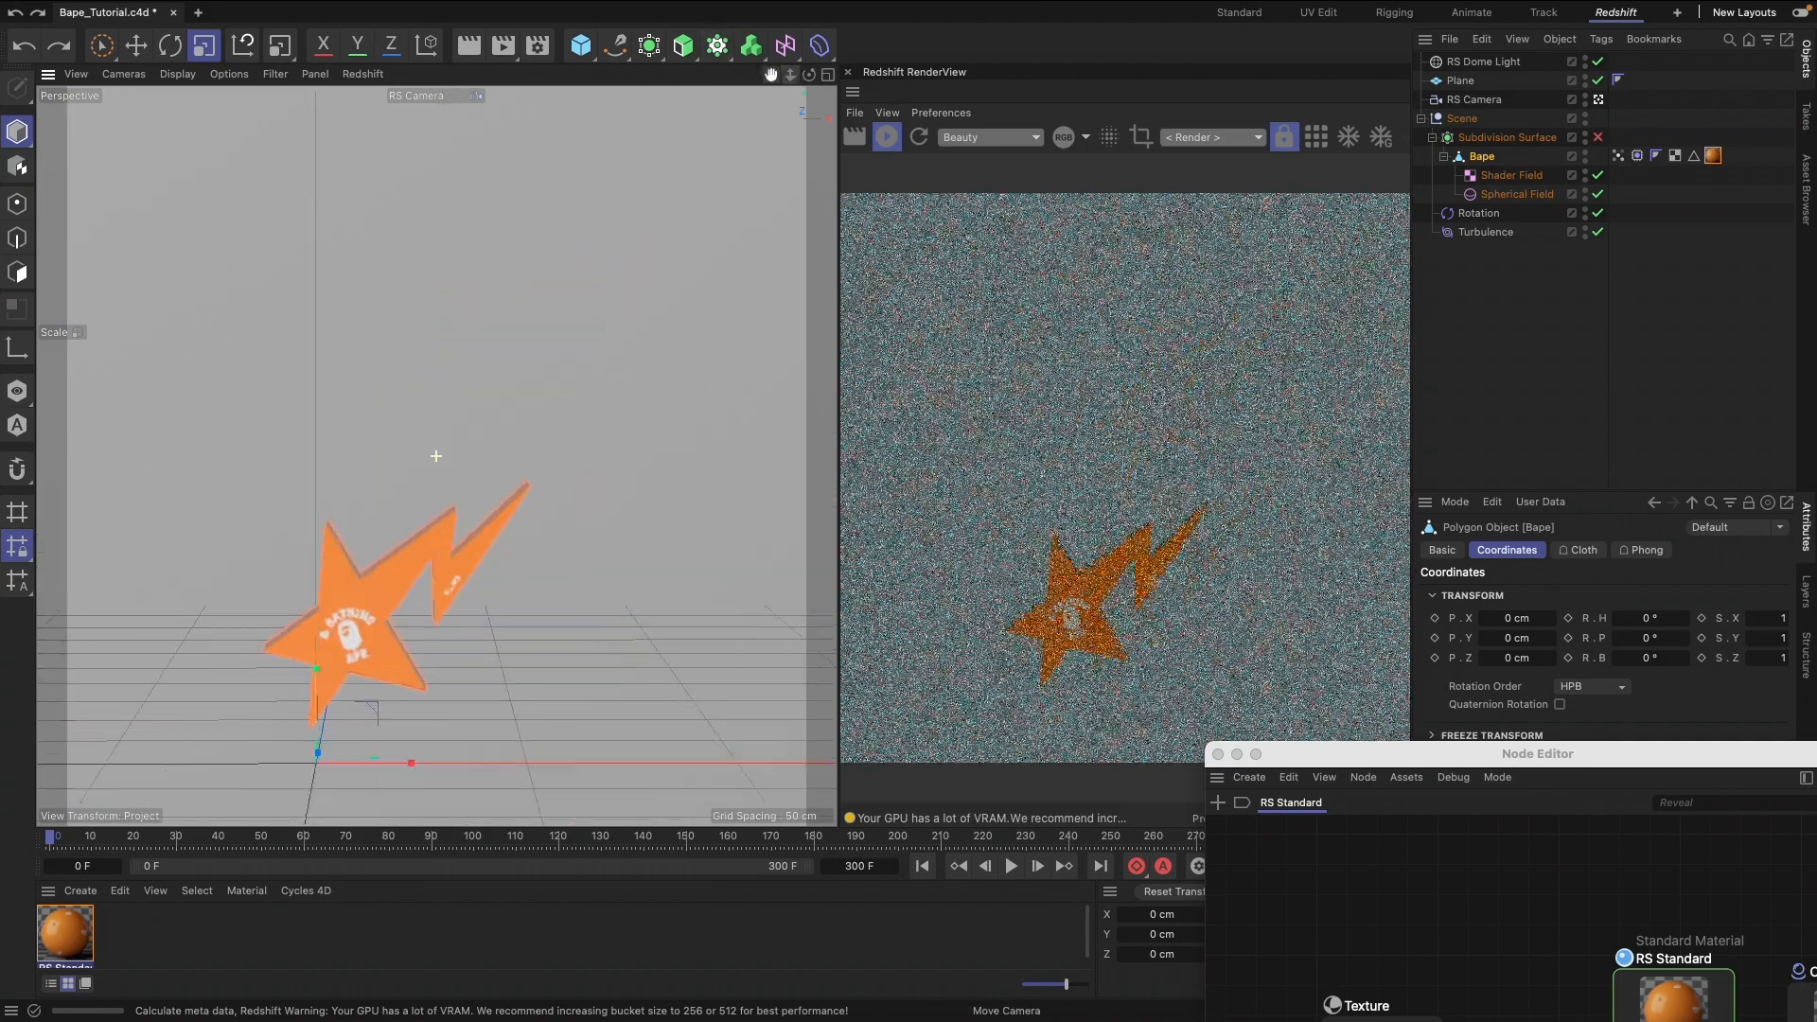
Try to set the RS Camera's X position to 0 and adjust its Z position, undoing the change
drag(1549, 754, 389, 747)
double_click(1517, 638)
text(0)
key(Return)
drag(1518, 678, 1556, 678)
key(super+z)
Set the RS Camera's Y position to 50 cm and its X position to 0 cm
drag(773, 79, 773, 19)
double_click(1519, 659)
text(50)
double_click(1518, 639)
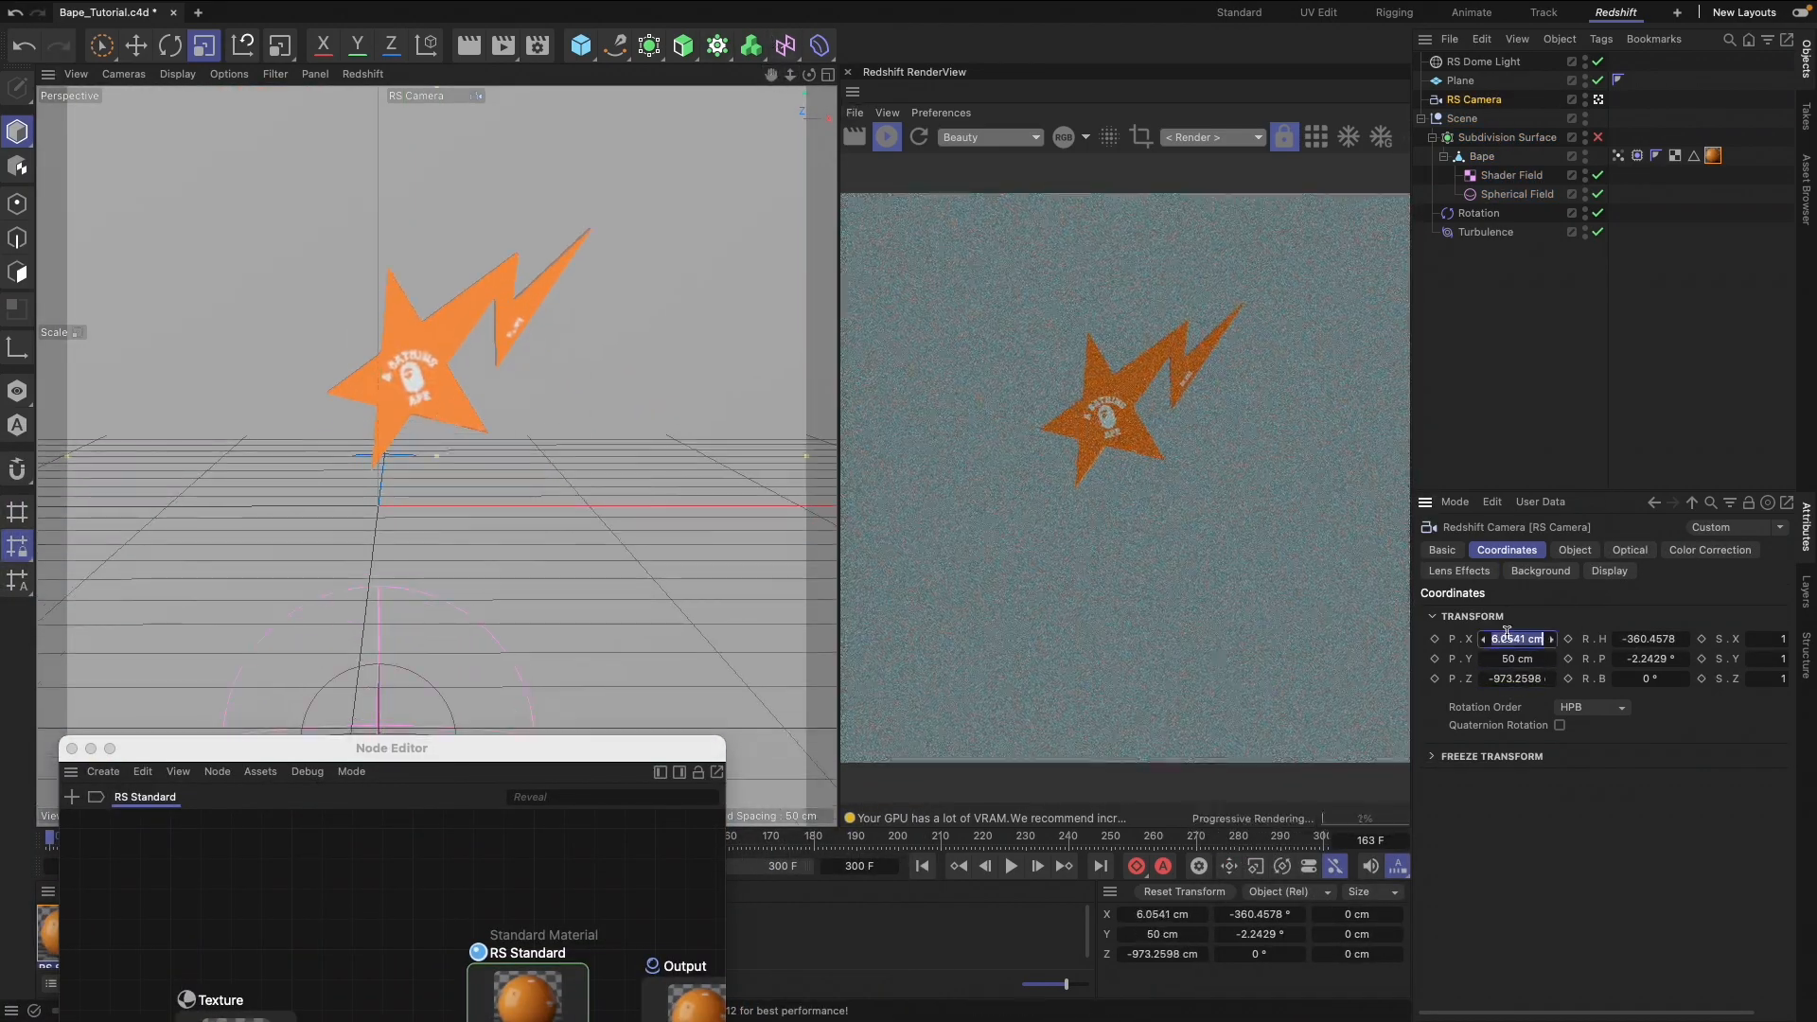
text(0)
Move the RS Camera closer to the star, to about -388 cm in Z and 16 cm in X
drag(1519, 679, 1627, 679)
mouse_move(1519, 639)
mouse_down()
mouse_move(1494, 639)
mouse_move(1530, 639)
mouse_up()
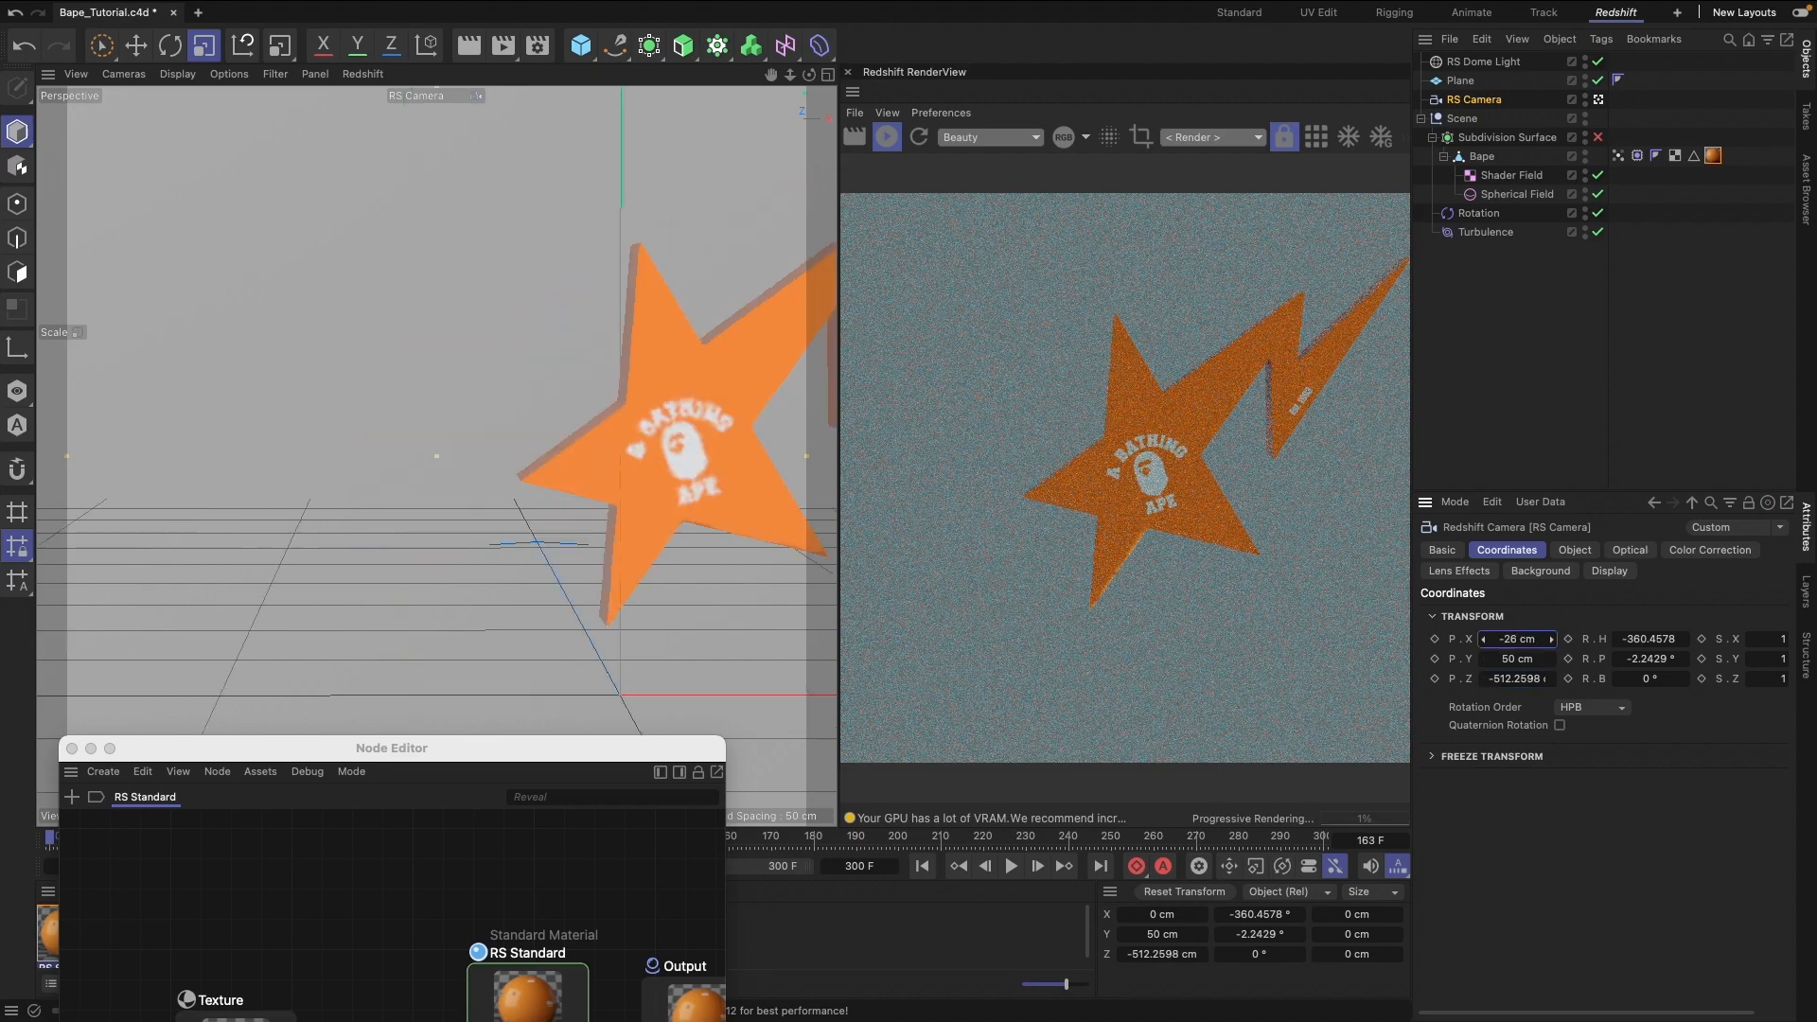
drag(1519, 678, 1584, 679)
click(1575, 550)
click(1506, 550)
drag(1517, 638, 1522, 638)
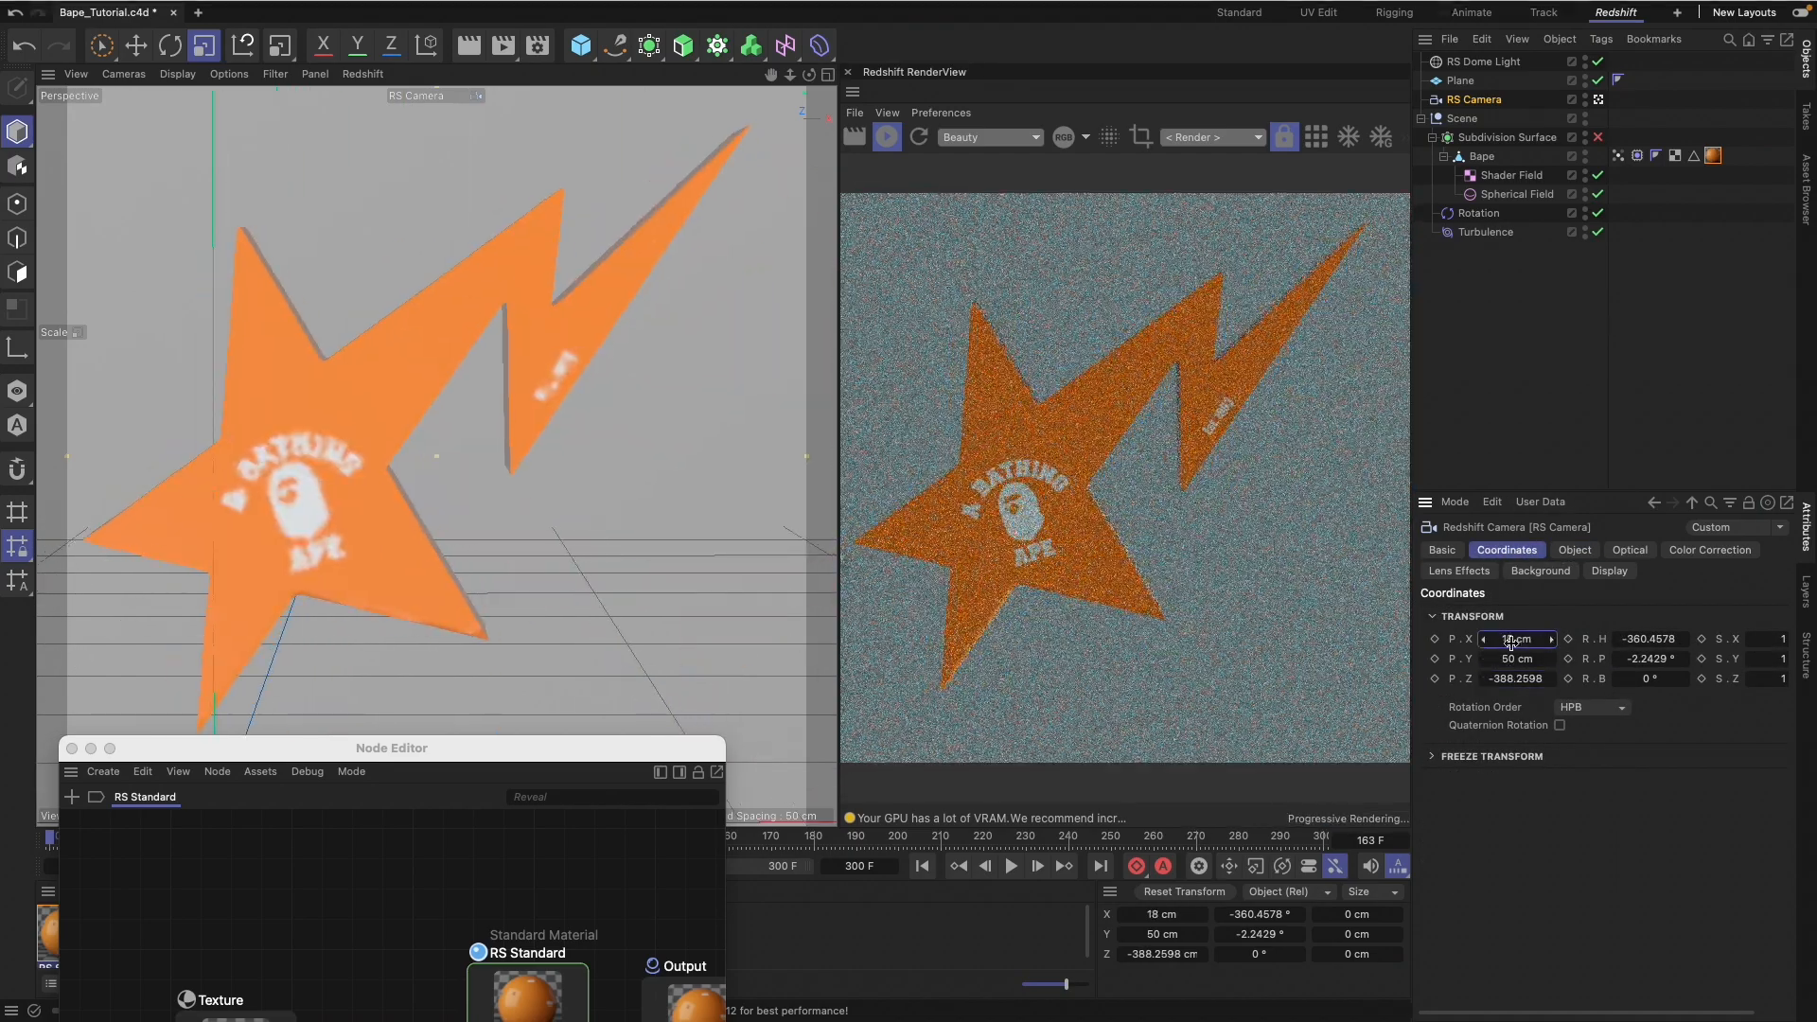
click(1483, 641)
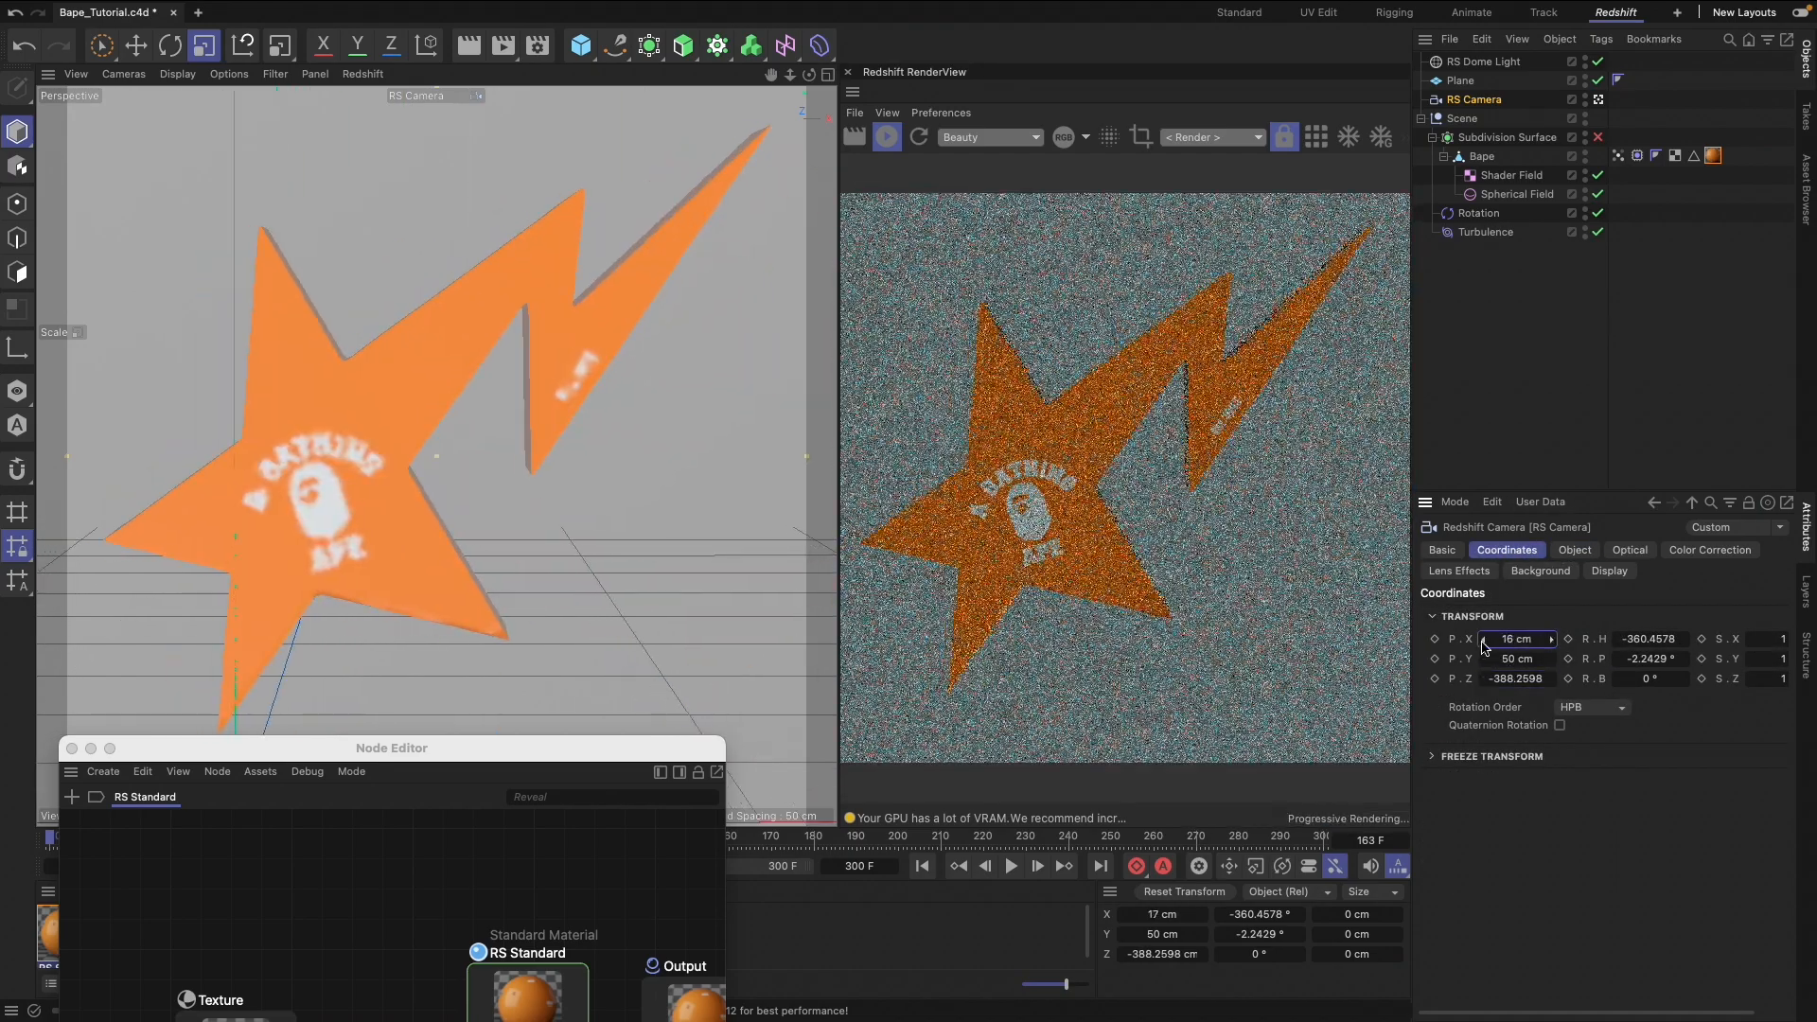
Add a Protection tag to the RS Camera to lock its framing
right_click(1481, 101)
mouse_move(1590, 361)
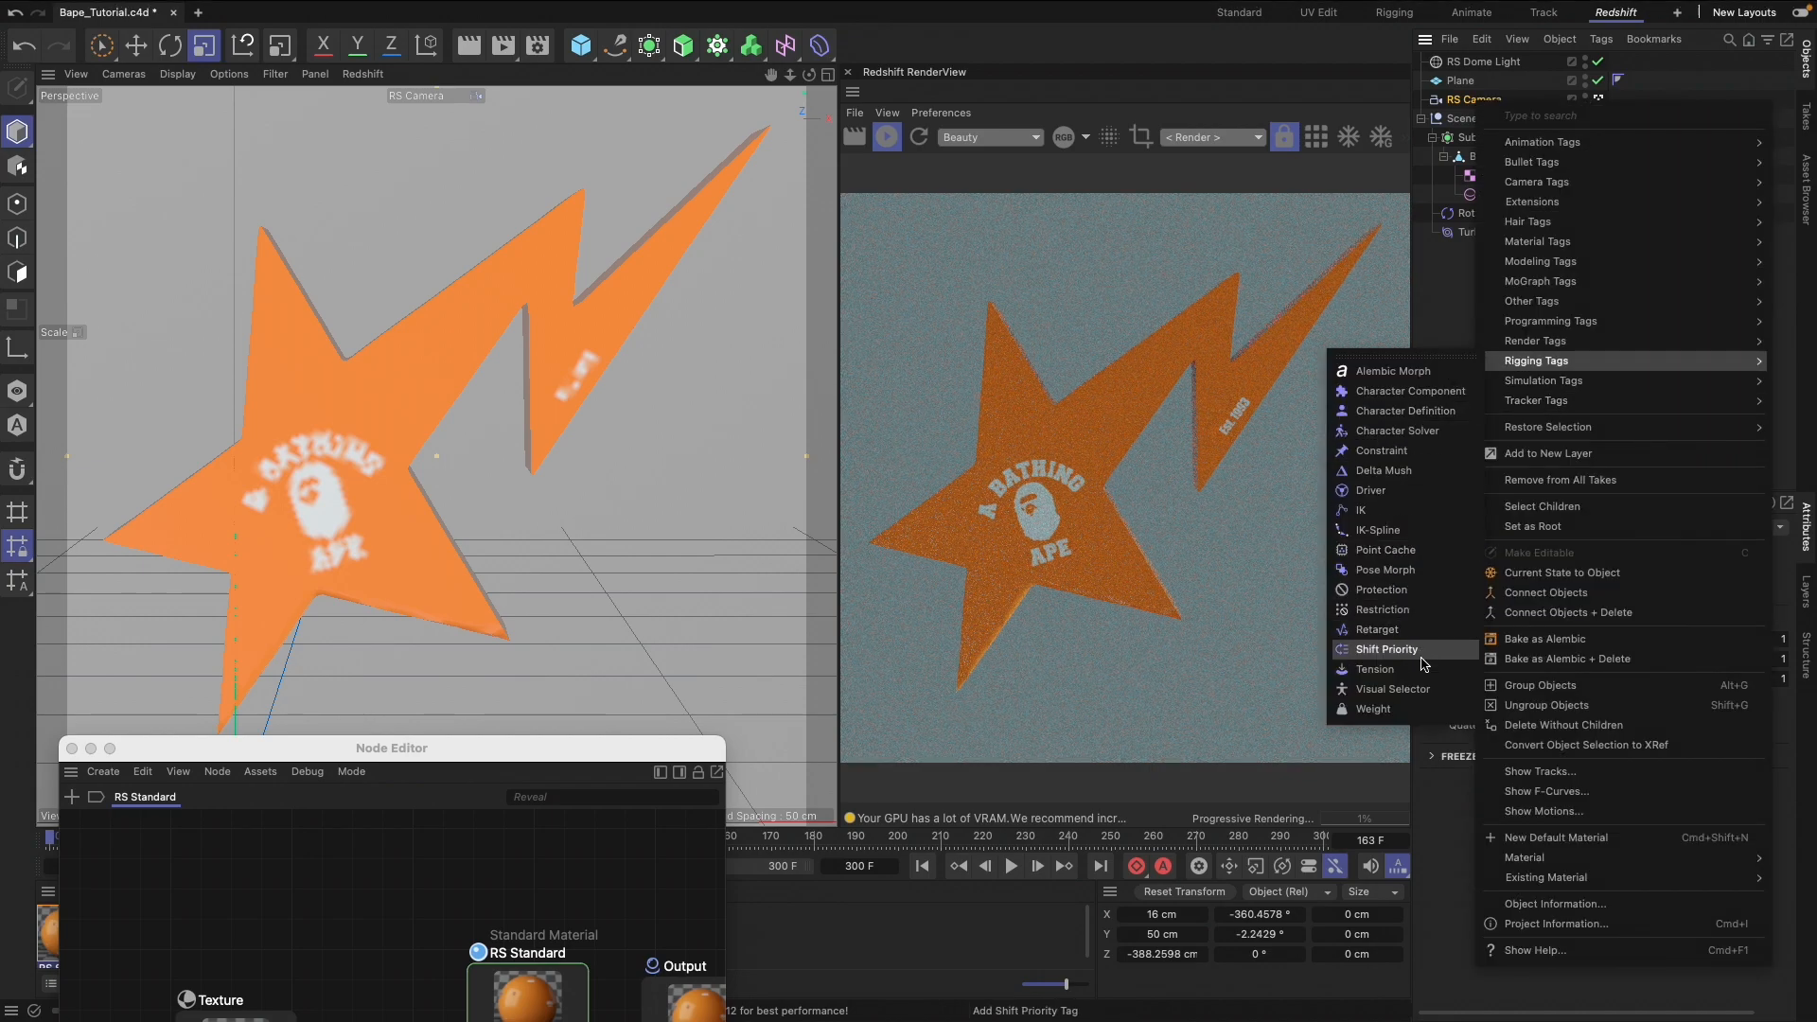
click(1424, 590)
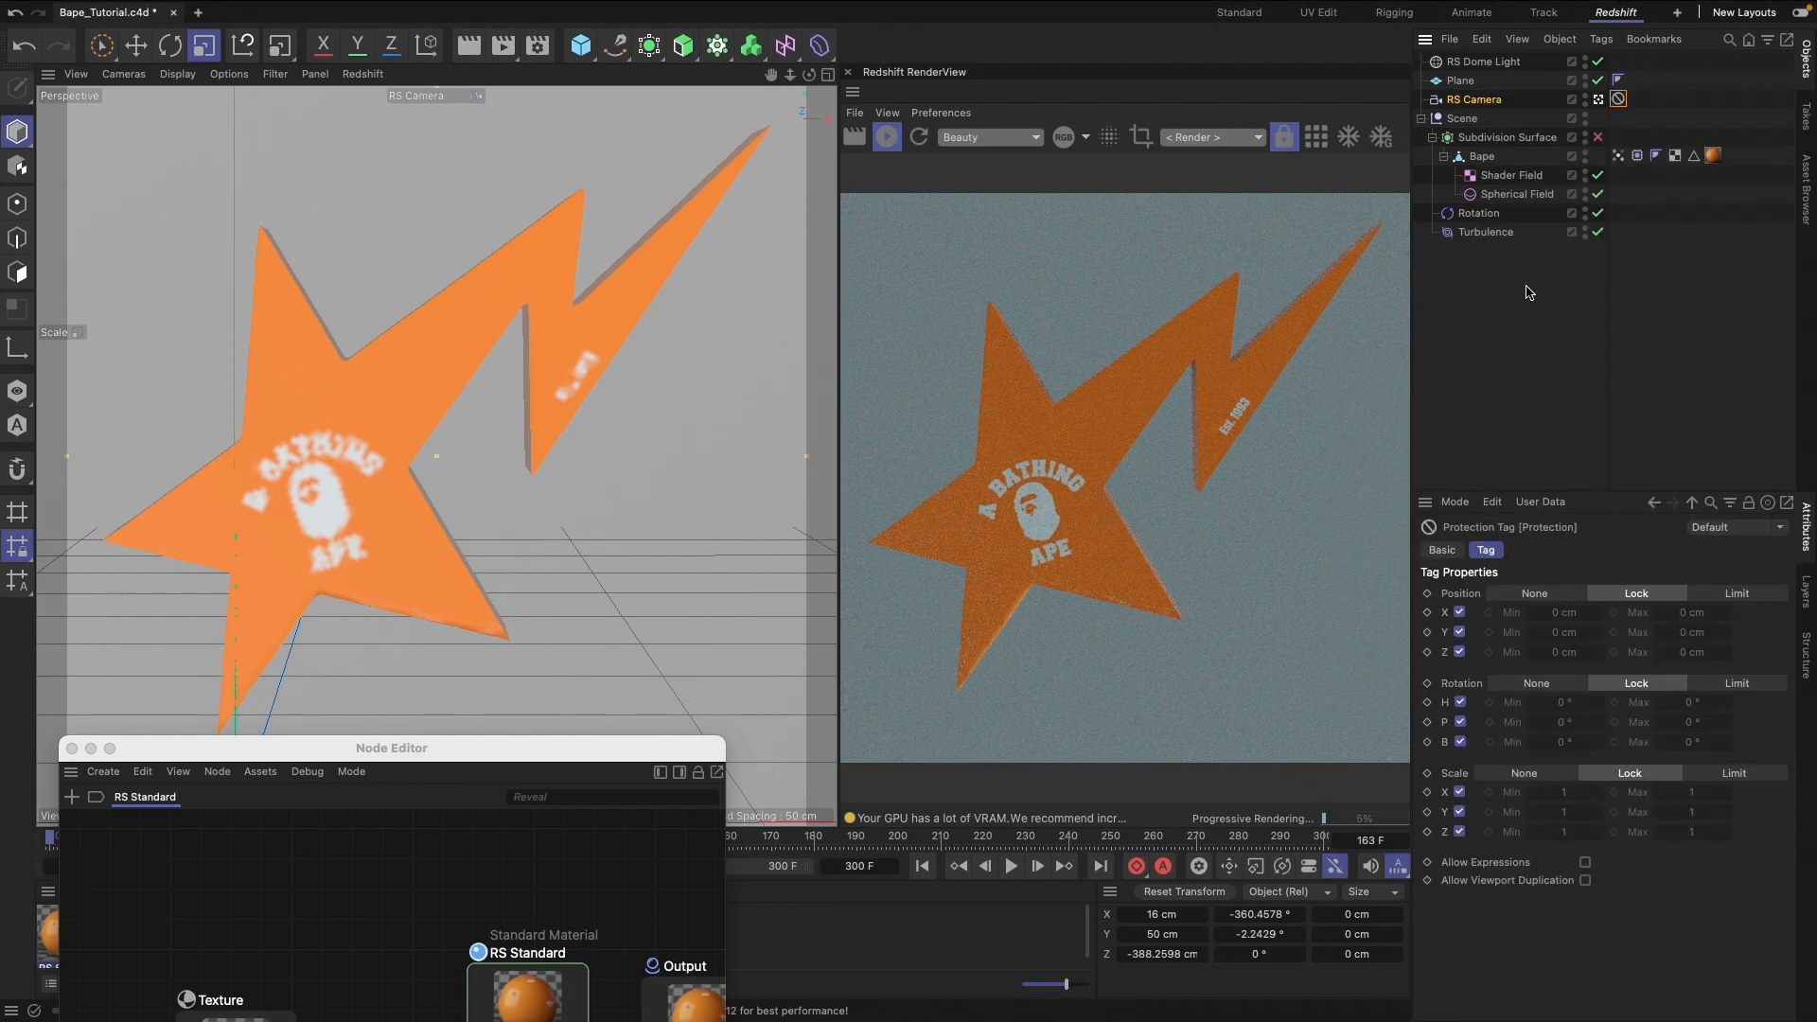
Bring the Node Editor back into view and add a Tiles node beside the Bump Map node
drag(536, 749, 599, 248)
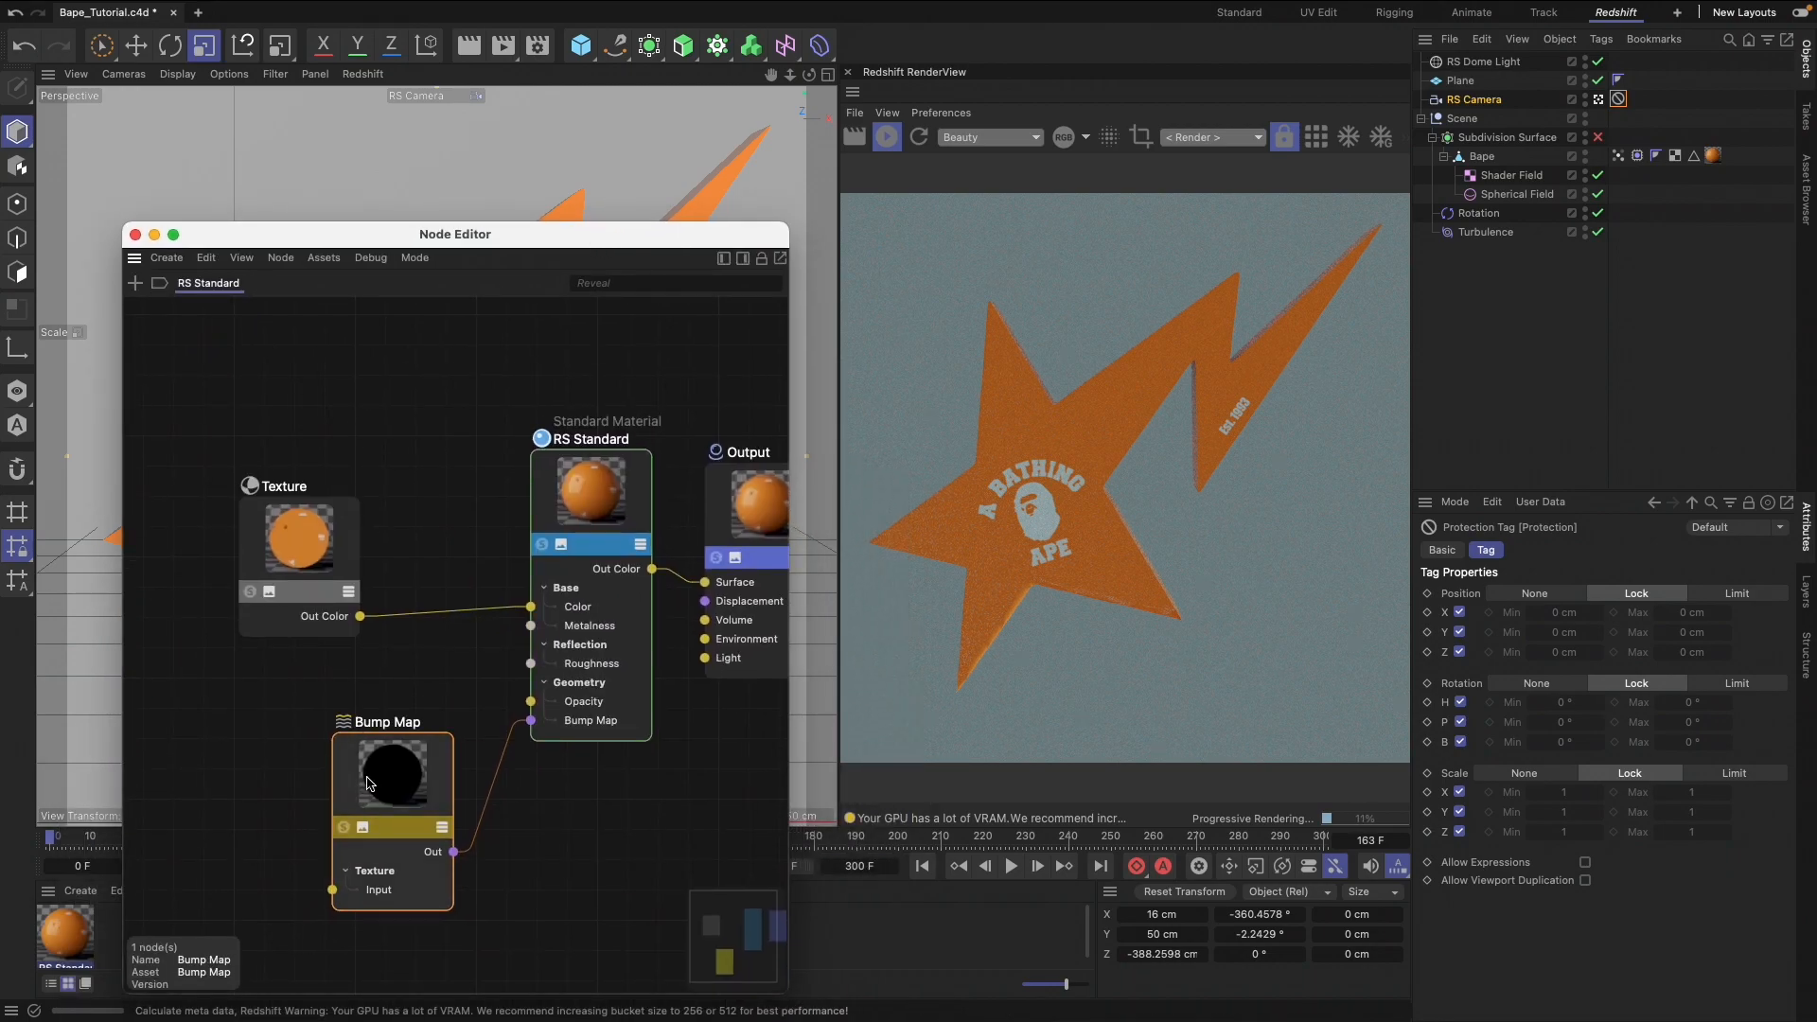
drag(367, 783, 382, 763)
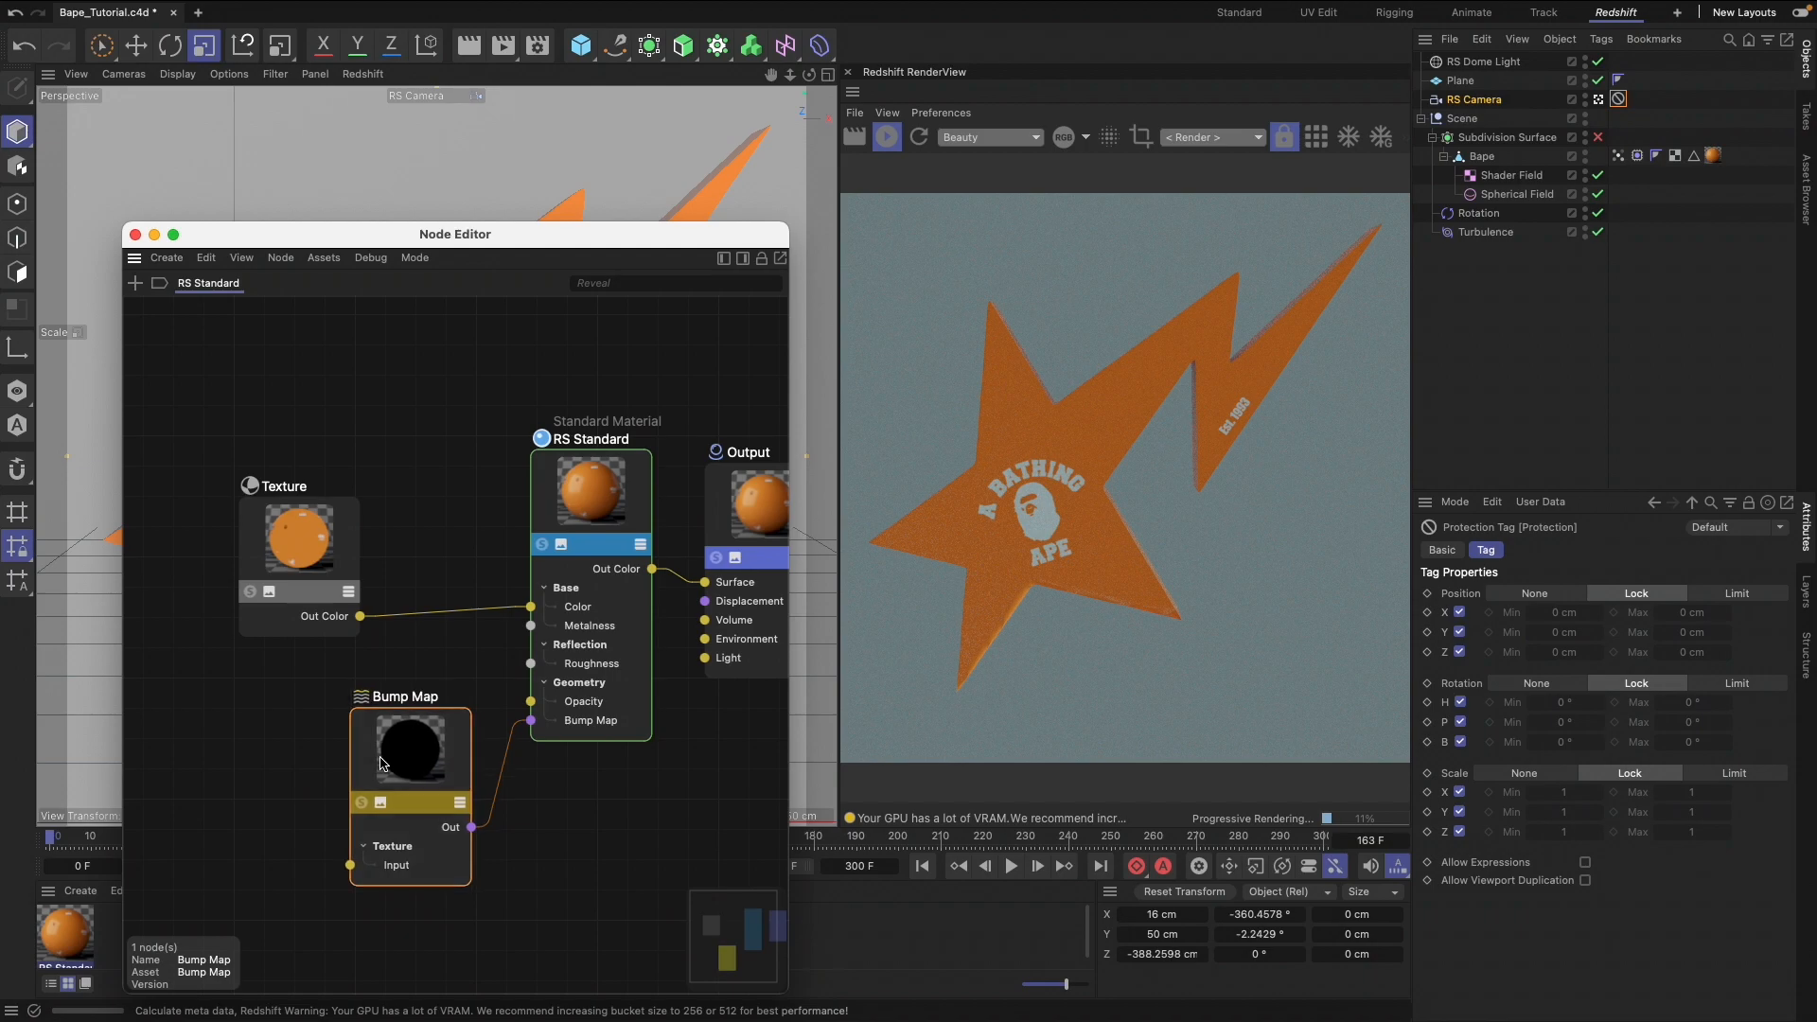
double_click(209, 775)
text(til)
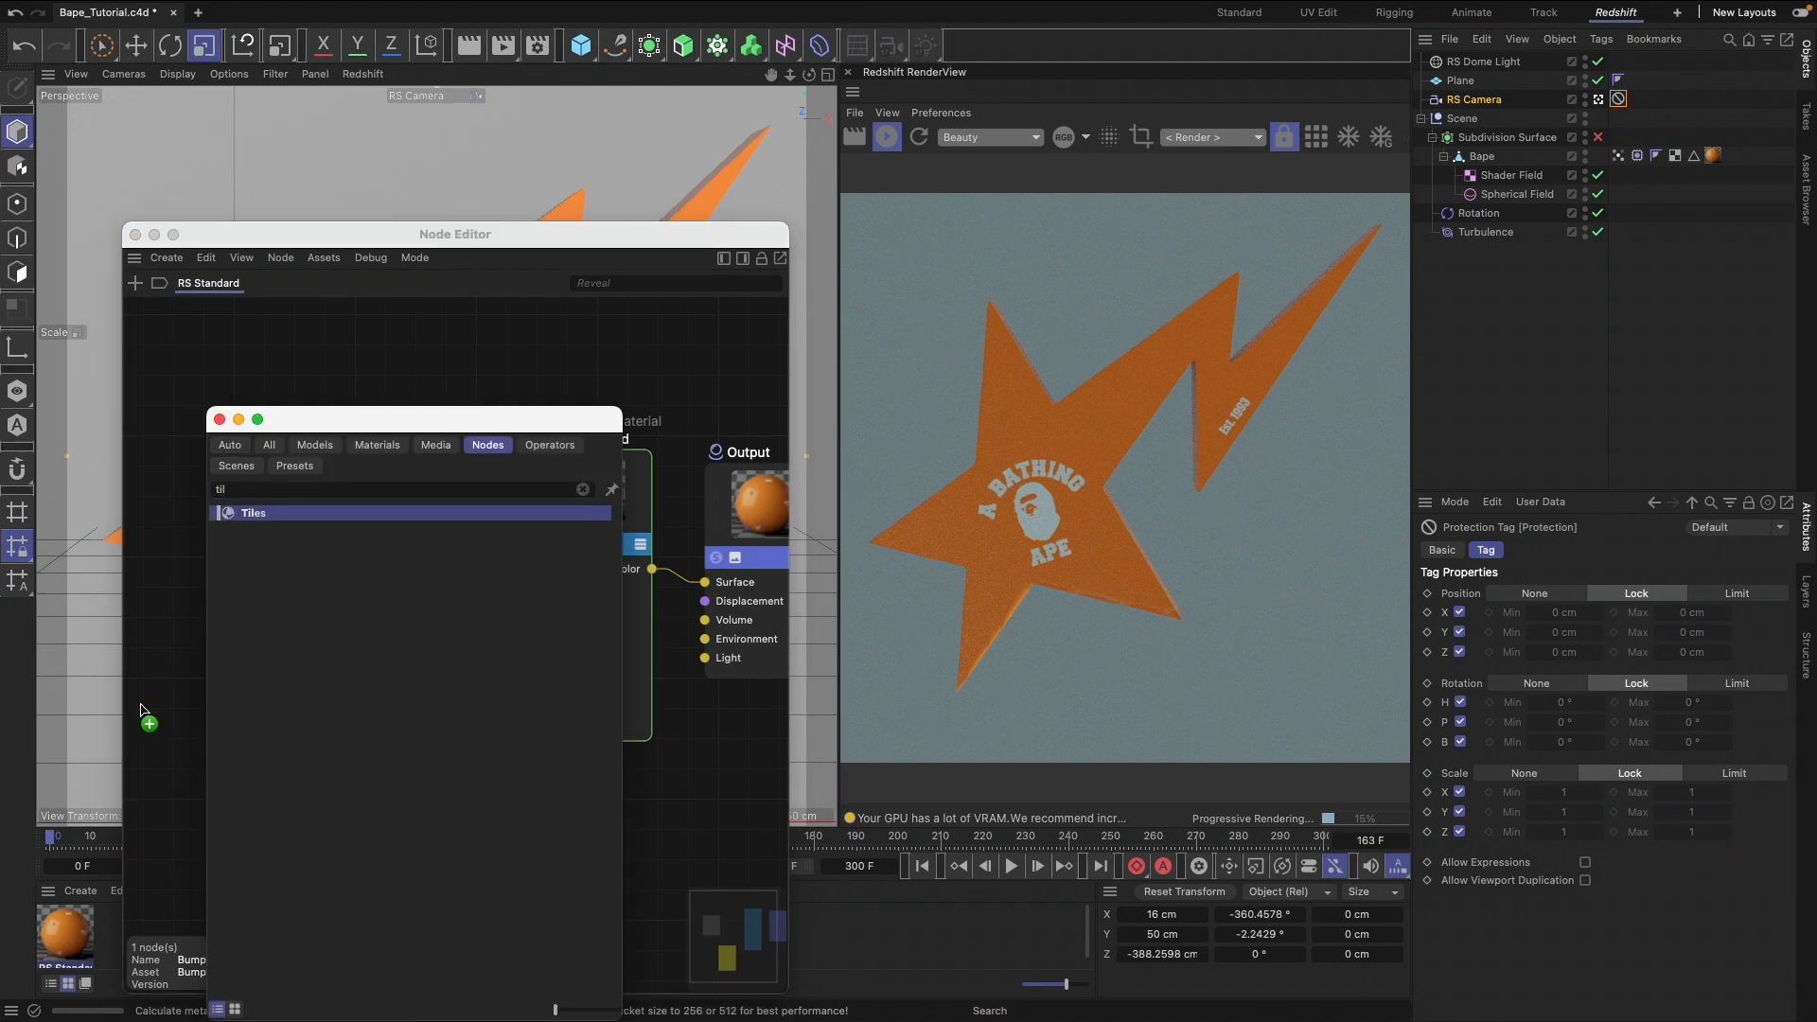
key(Return)
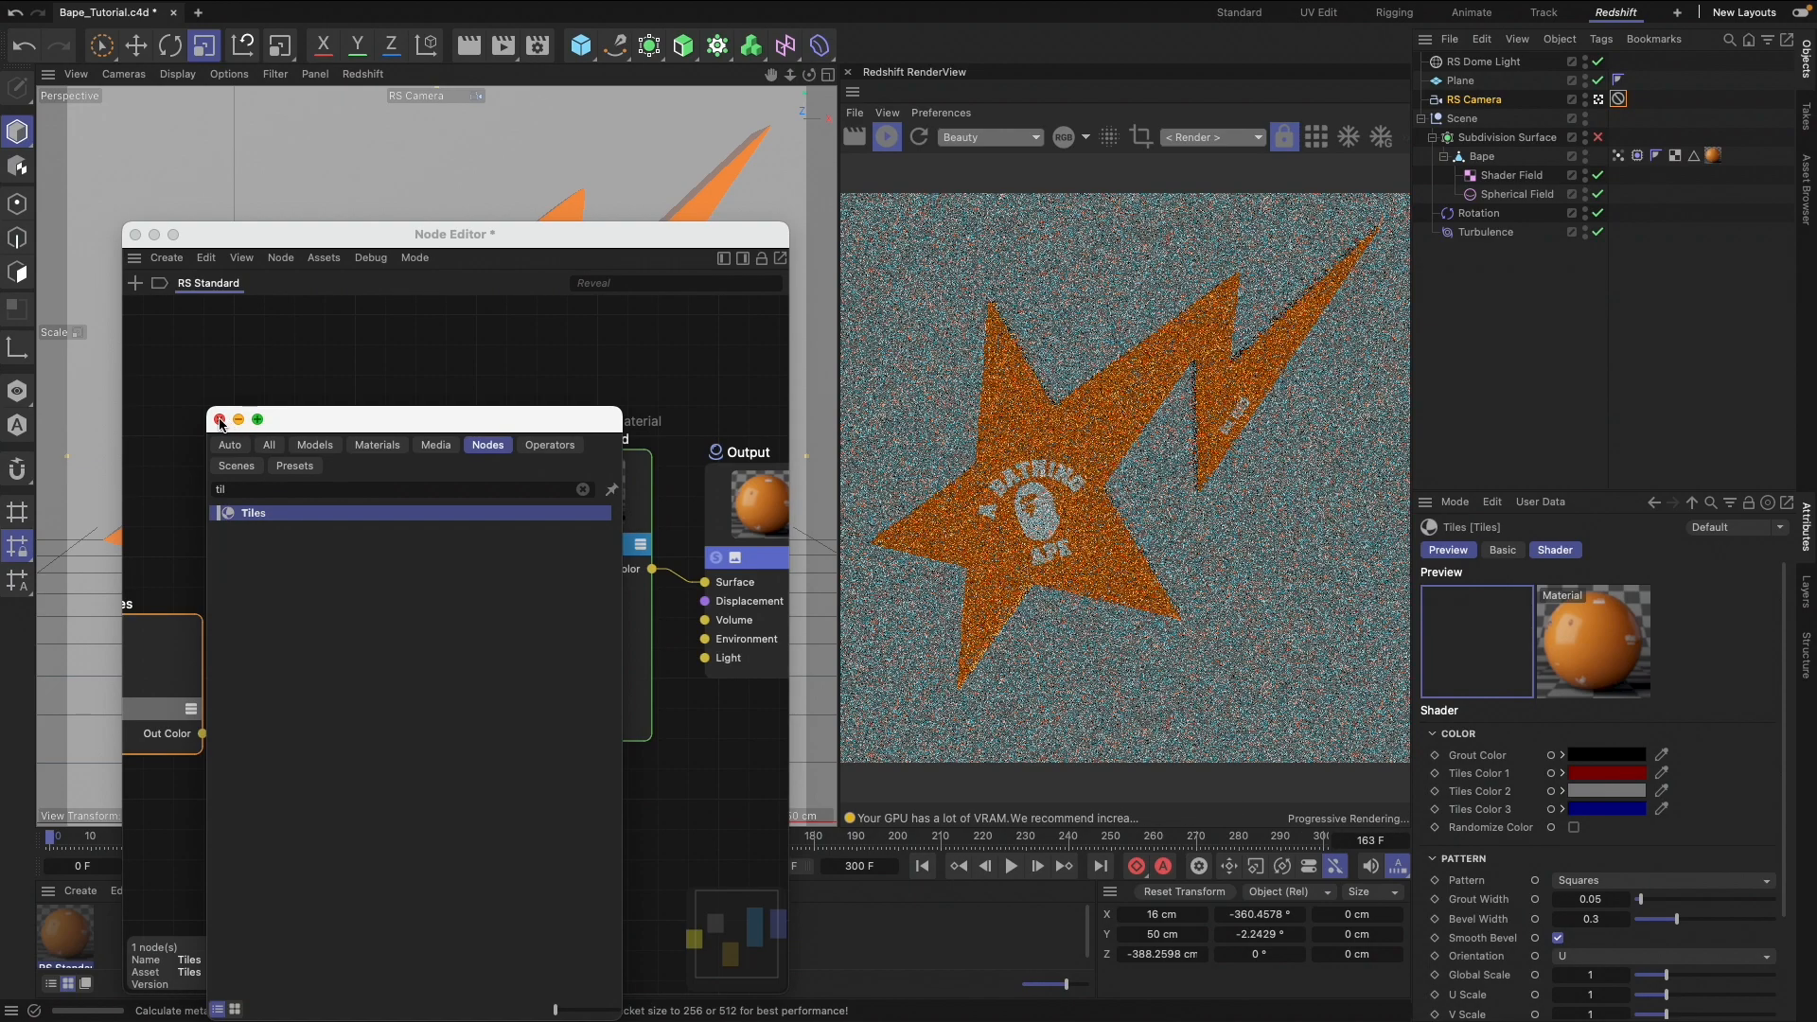
click(219, 420)
drag(194, 654, 249, 772)
Connect the Tiles node's Out Color to the Bump Map's texture Input and tidy the Tiles node's placement
scroll(294, 760, left, 3)
scroll(294, 760, right, 5)
scroll(320, 755, left, 4)
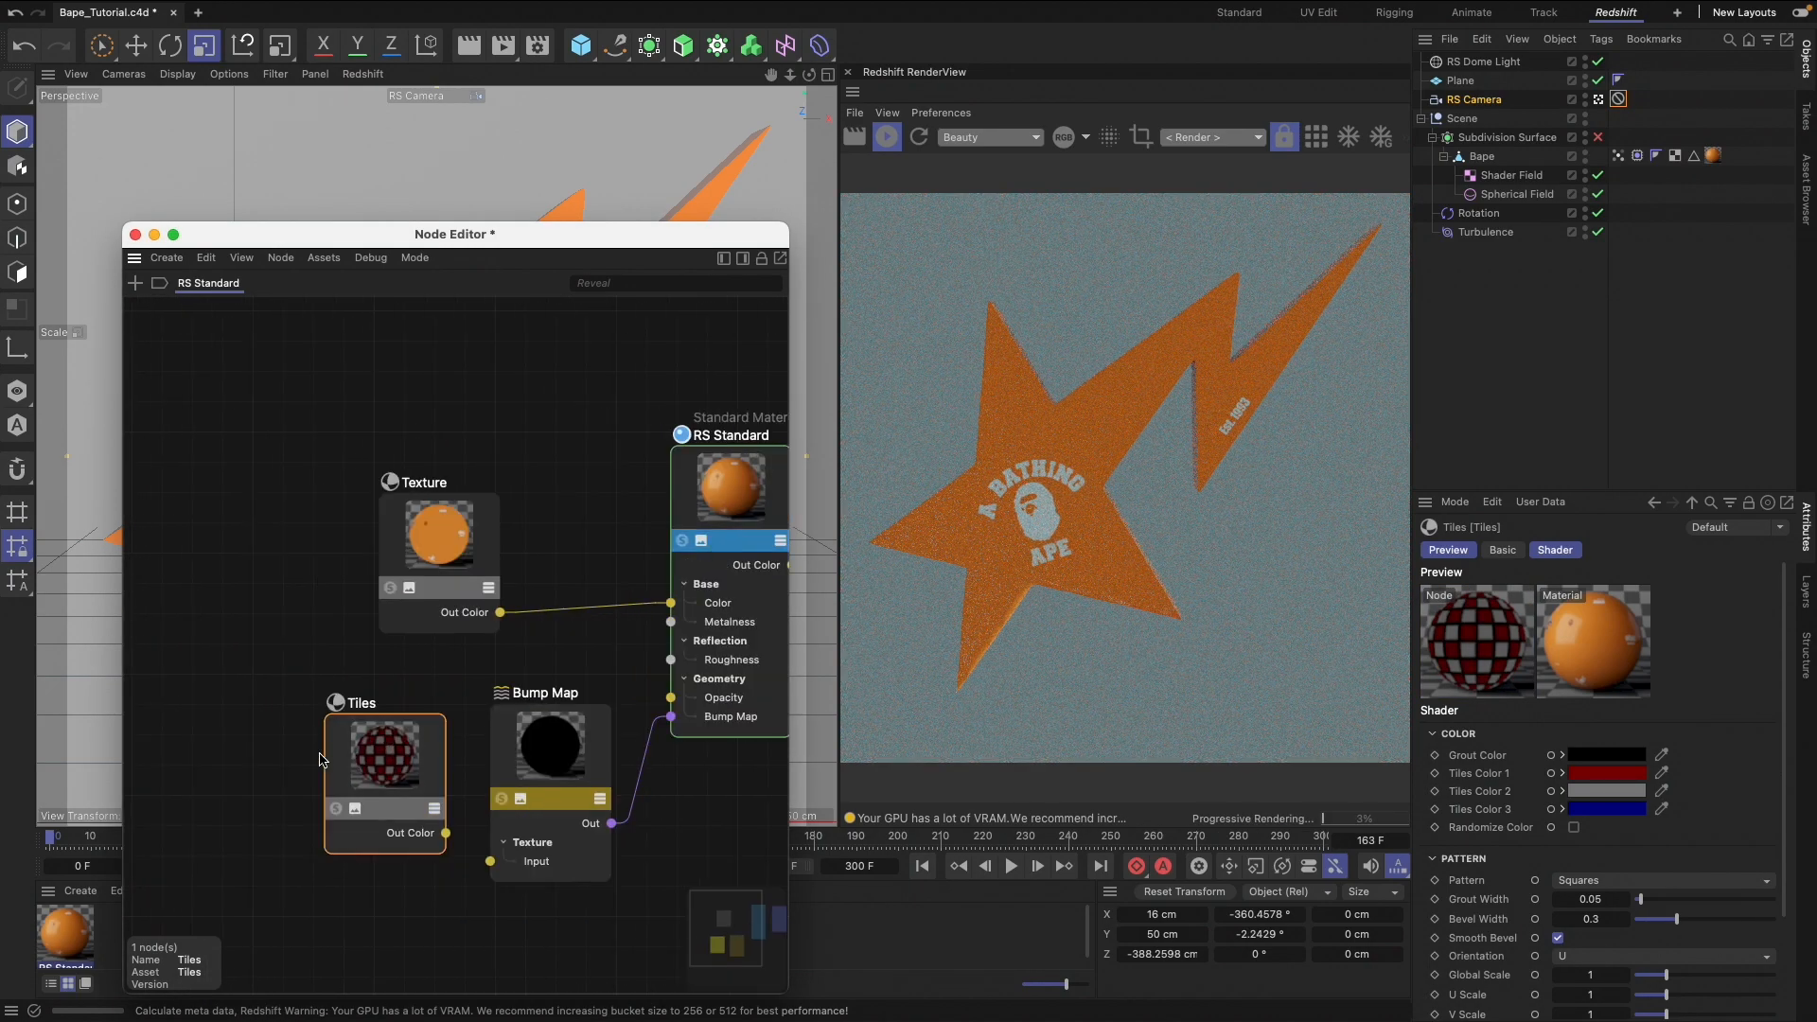
drag(391, 741, 359, 748)
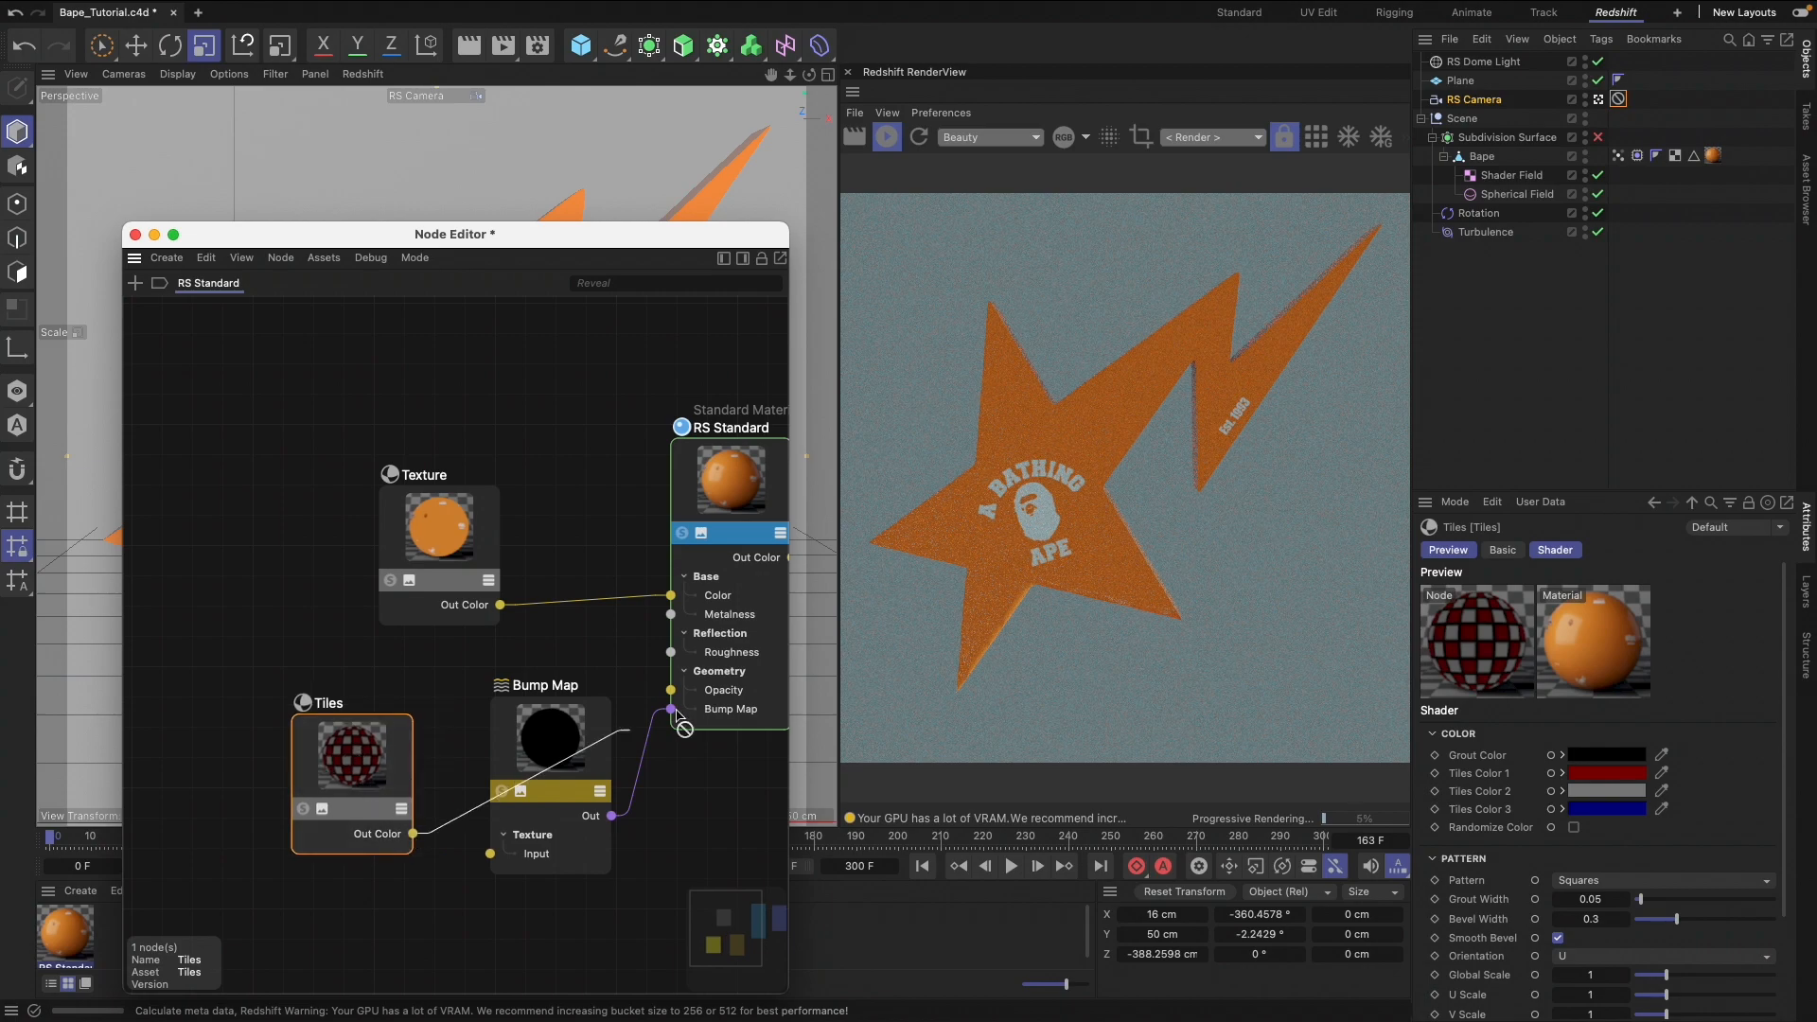
drag(497, 845, 470, 873)
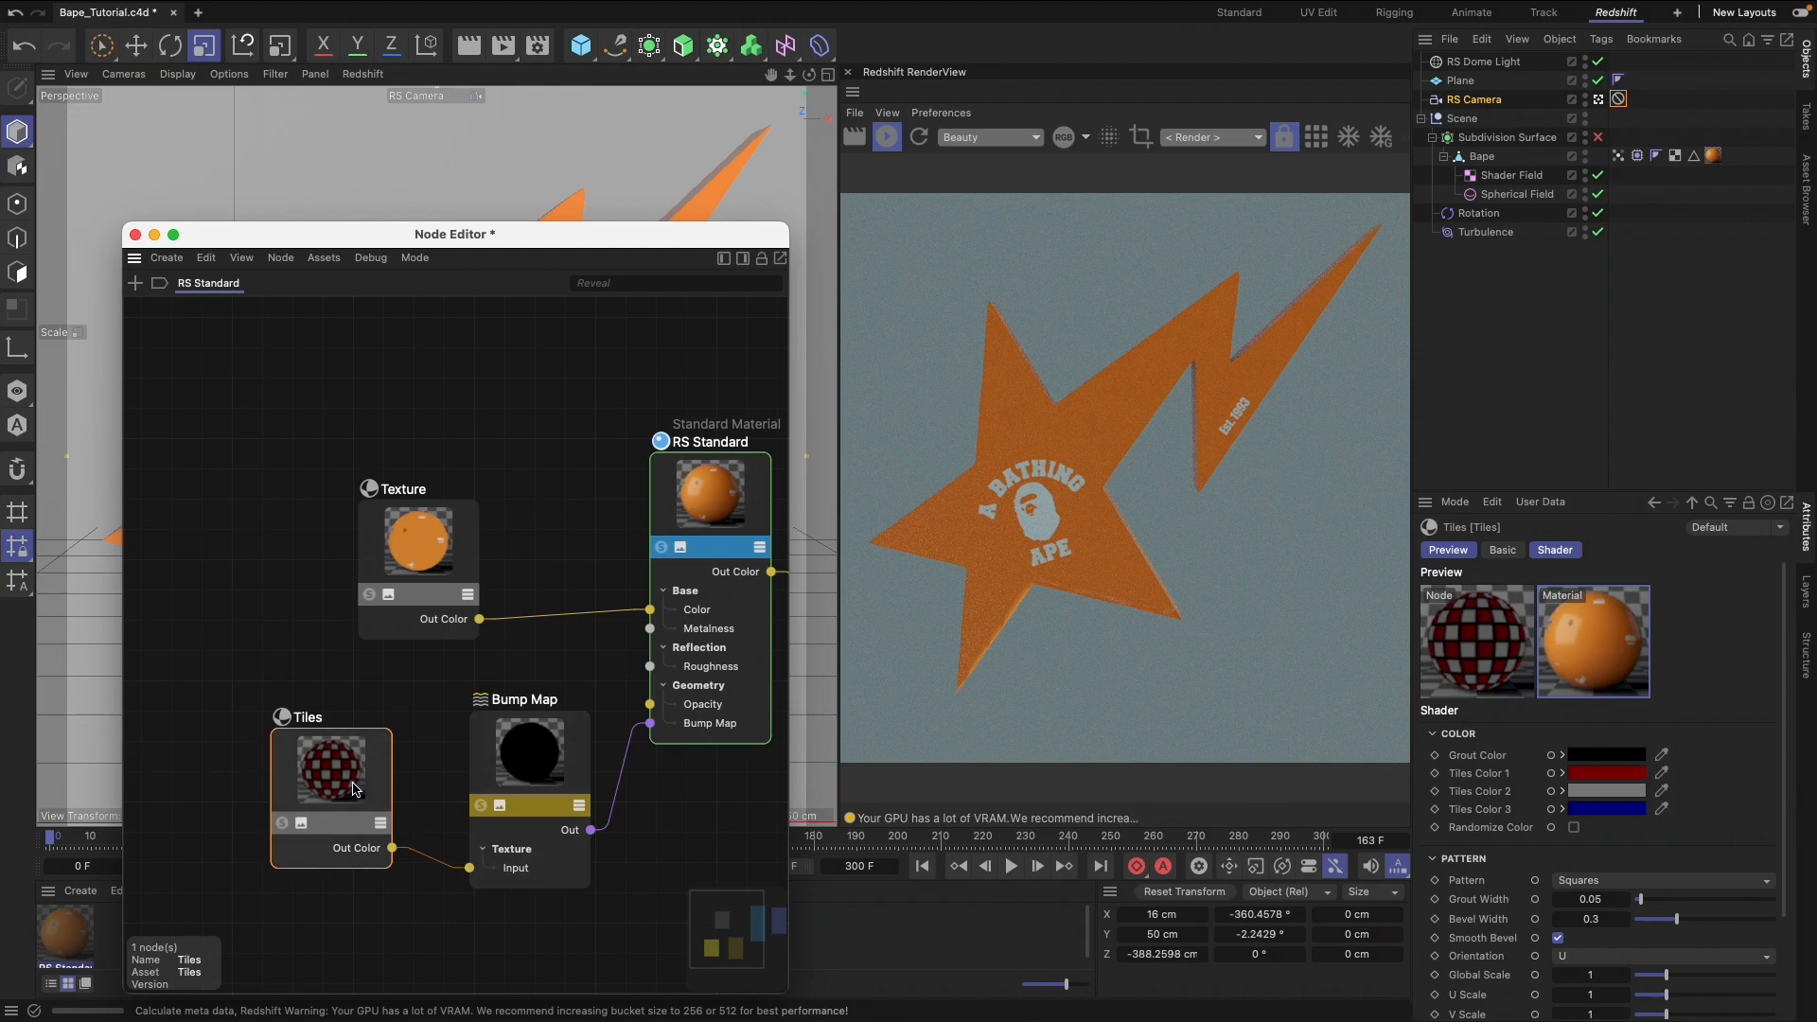
drag(291, 822, 303, 805)
Solo the Tiles node in the render and set Tiles Color 1, 2 and 3 to white
click(297, 805)
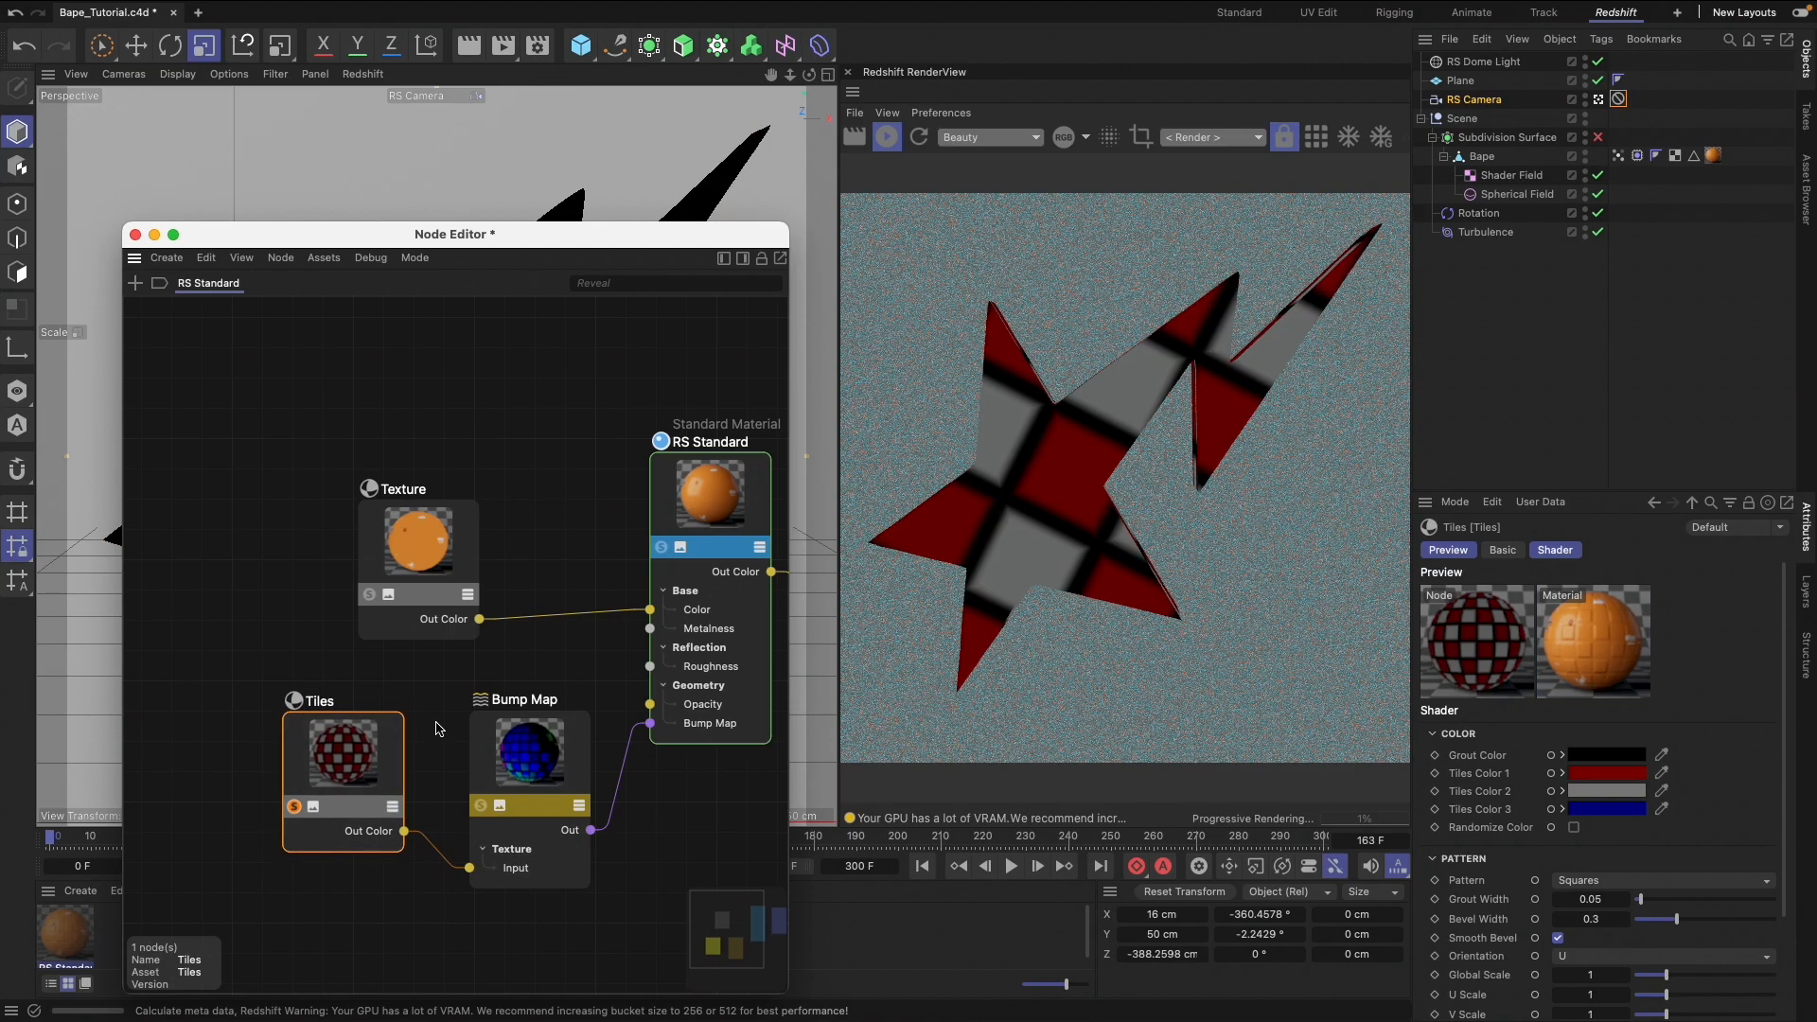
click(1590, 777)
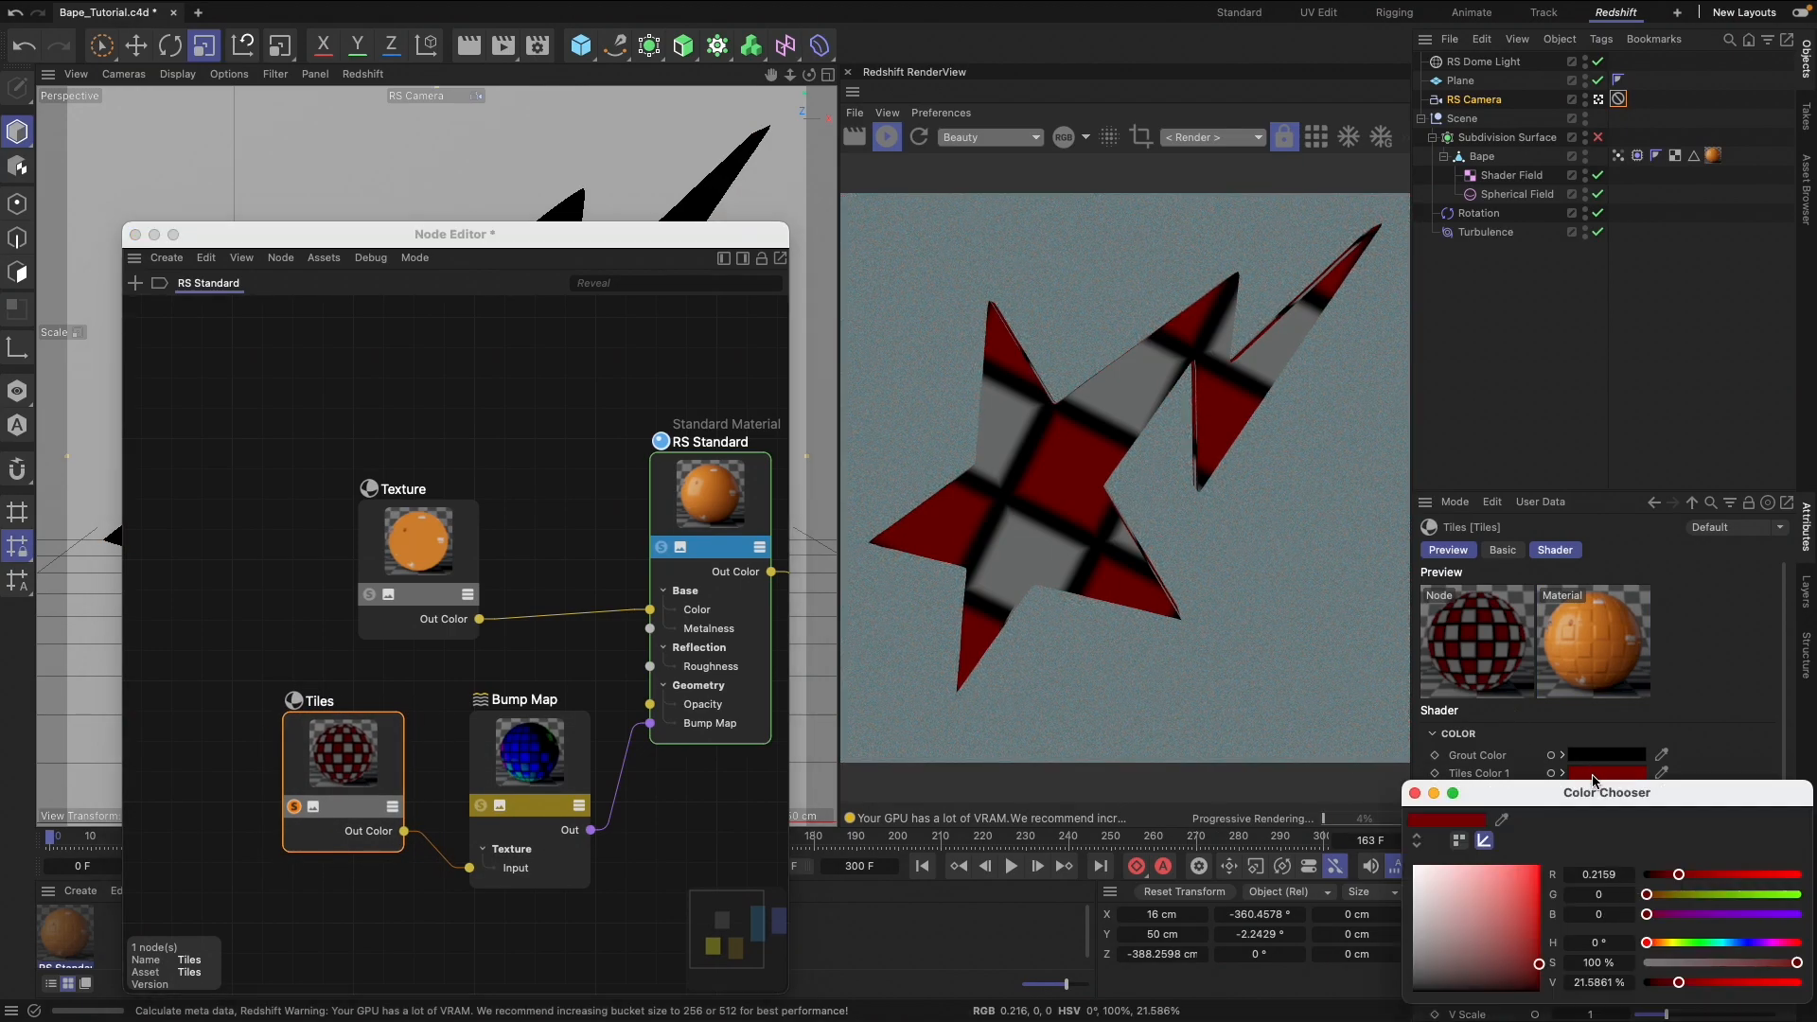
click(1415, 867)
click(1415, 794)
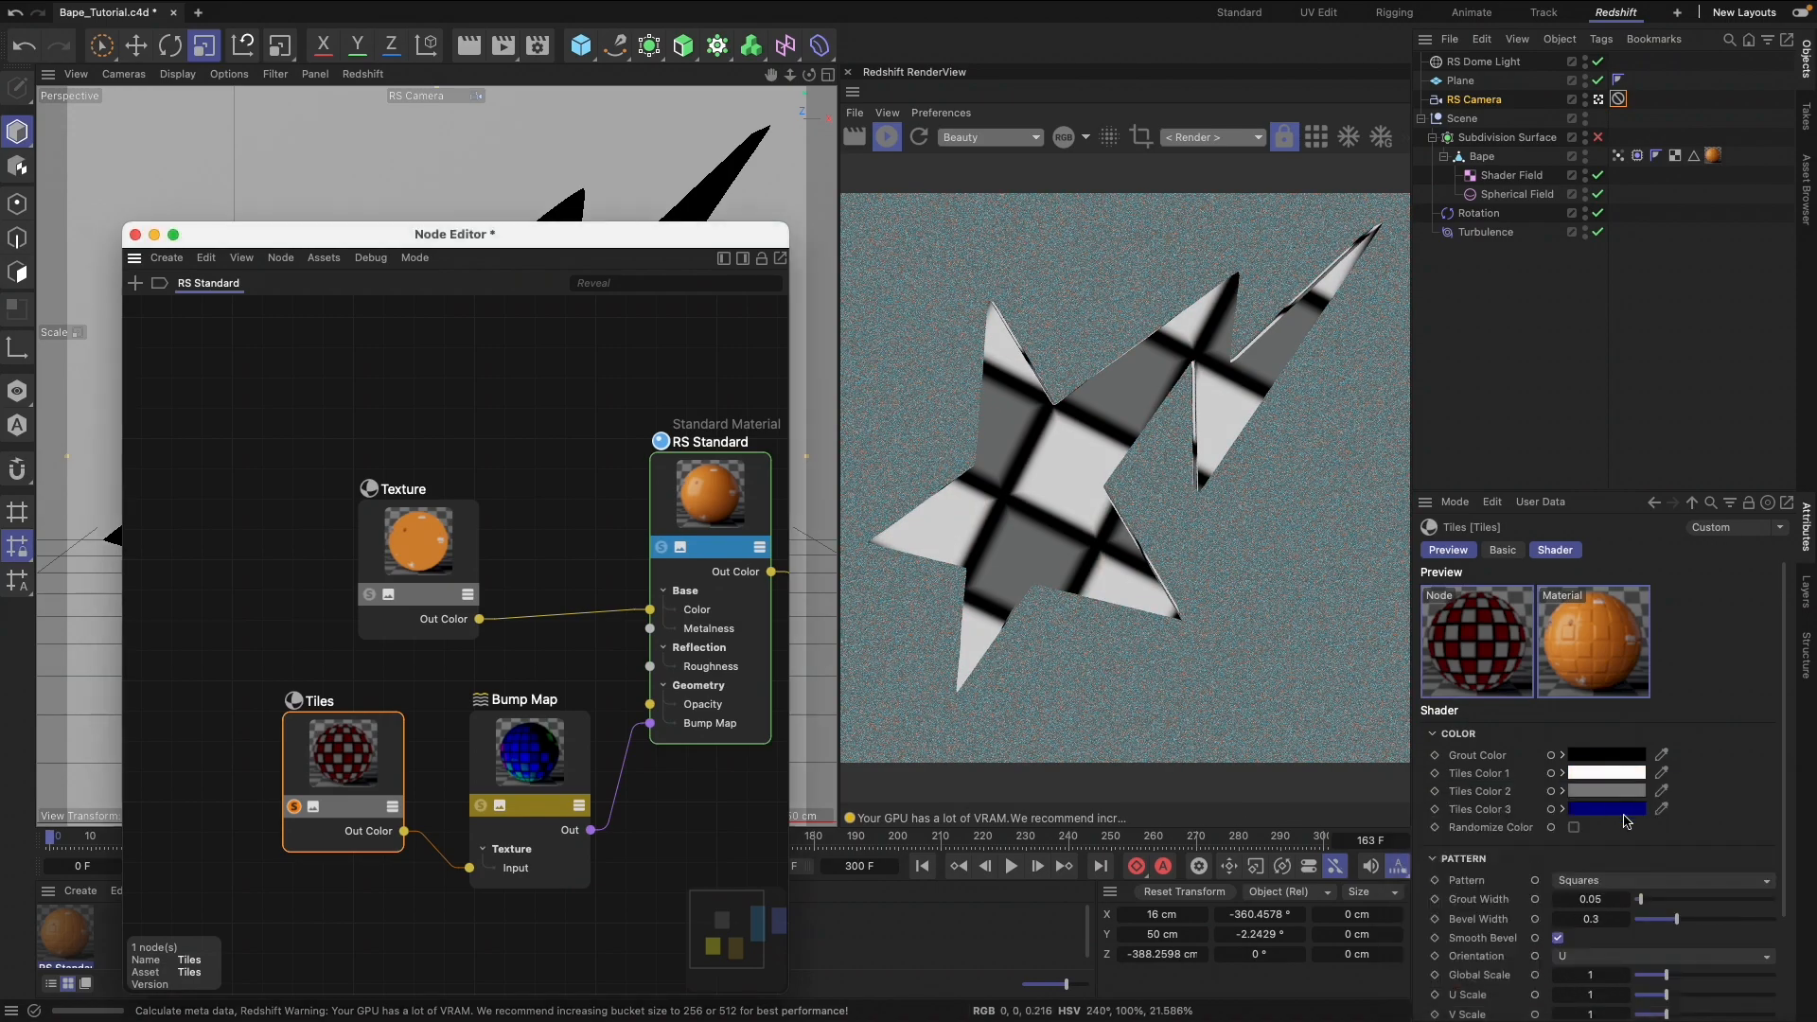
click(1606, 791)
mouse_move(1428, 893)
mouse_down()
mouse_move(1412, 883)
mouse_move(1452, 908)
mouse_move(1413, 883)
mouse_up()
click(1415, 810)
click(1627, 809)
click(1415, 809)
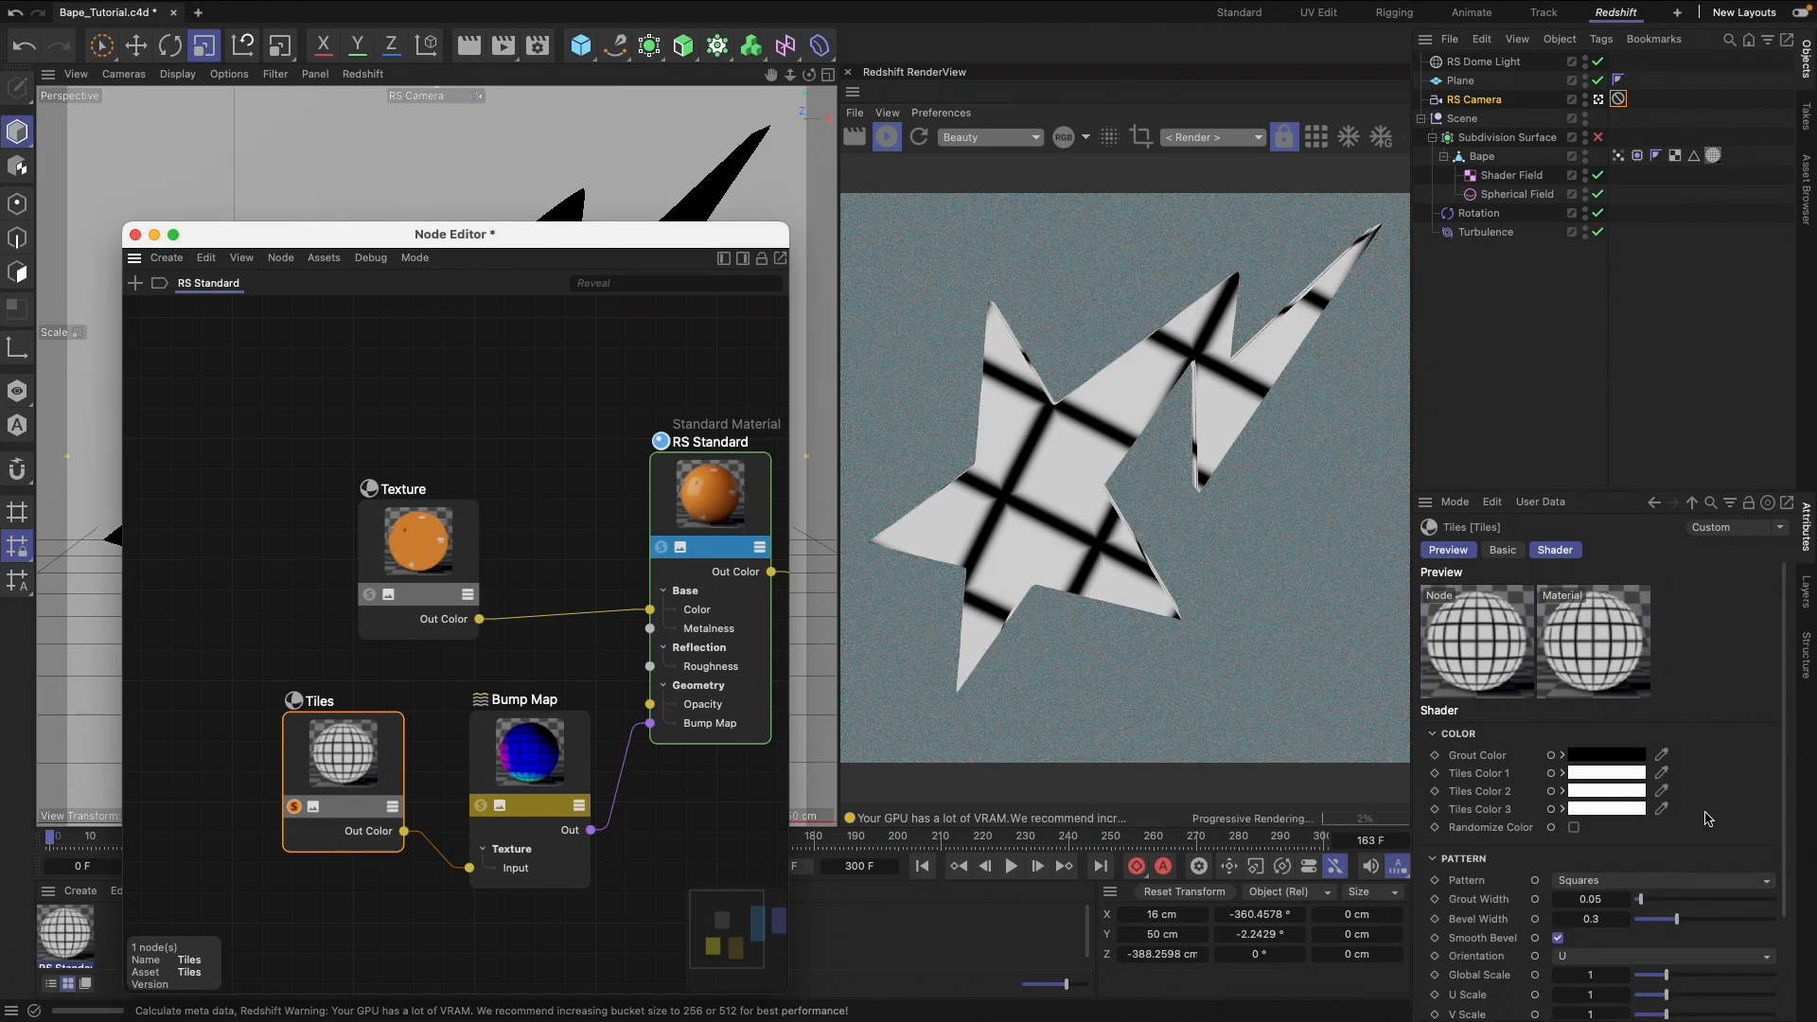
Set the Tiles pattern to Weave and its Global Scale to 0.03
scroll(1708, 818, down, 2)
click(1648, 839)
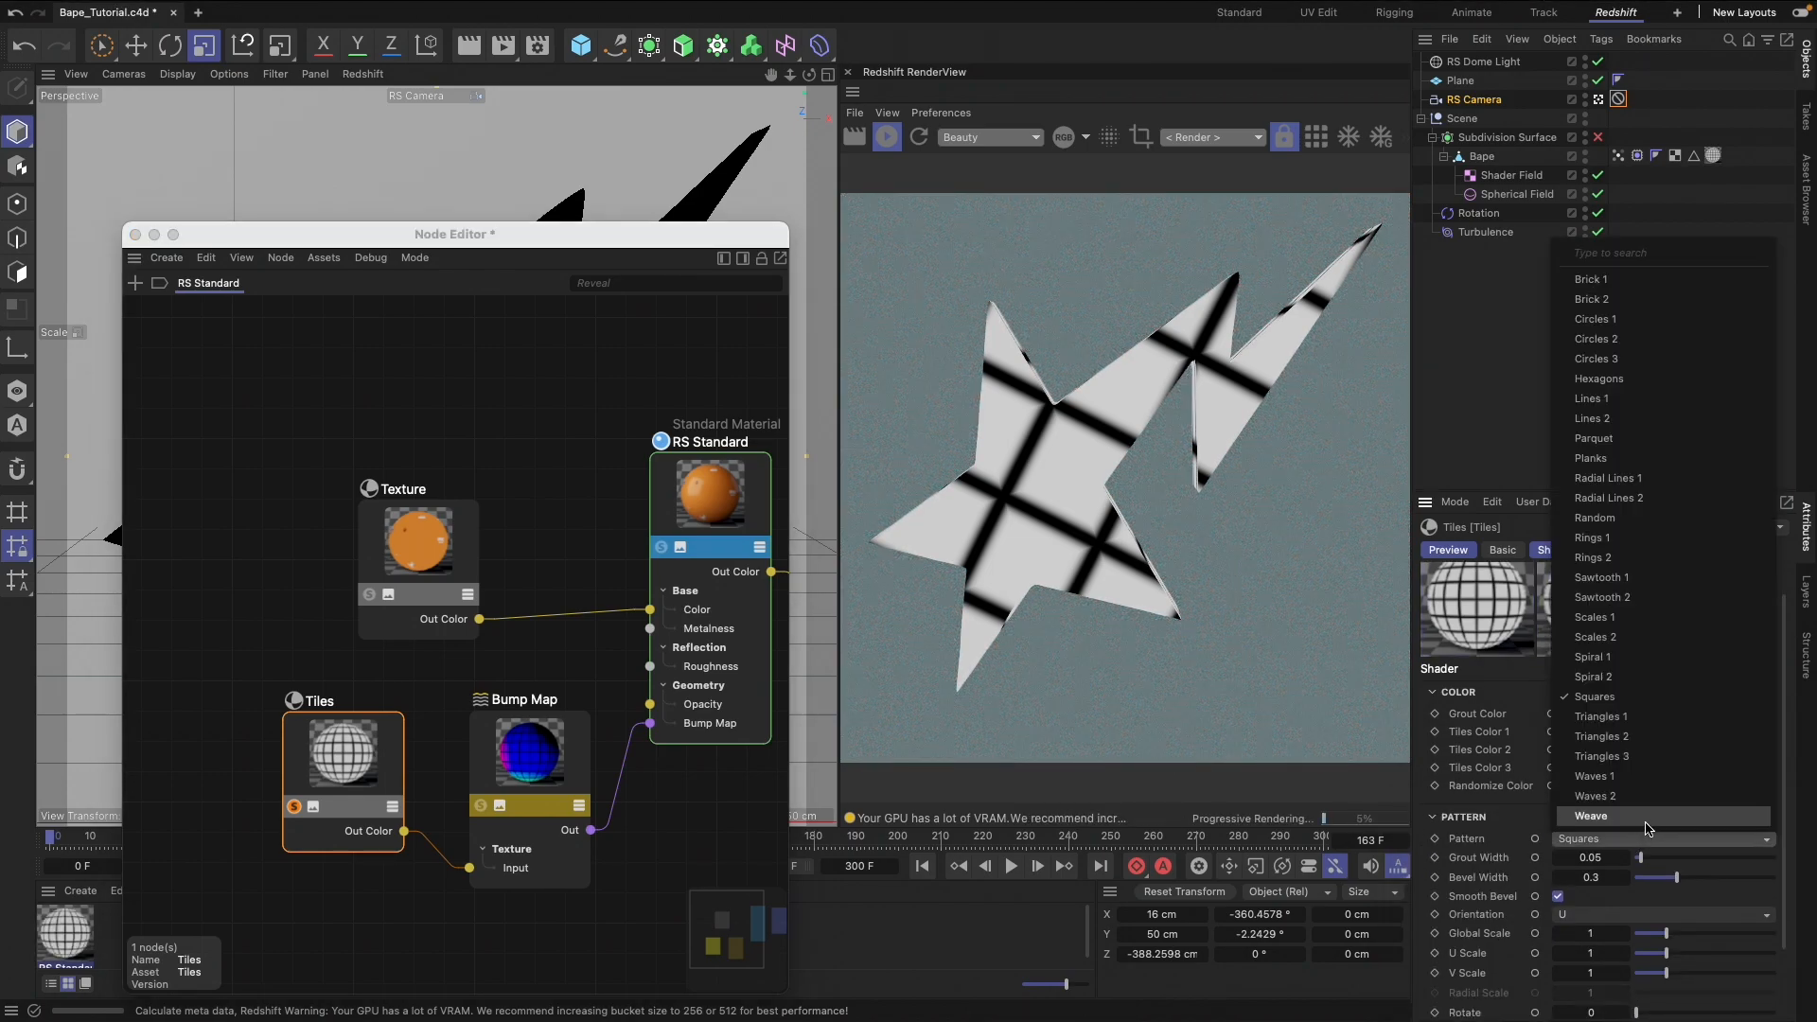
click(1648, 823)
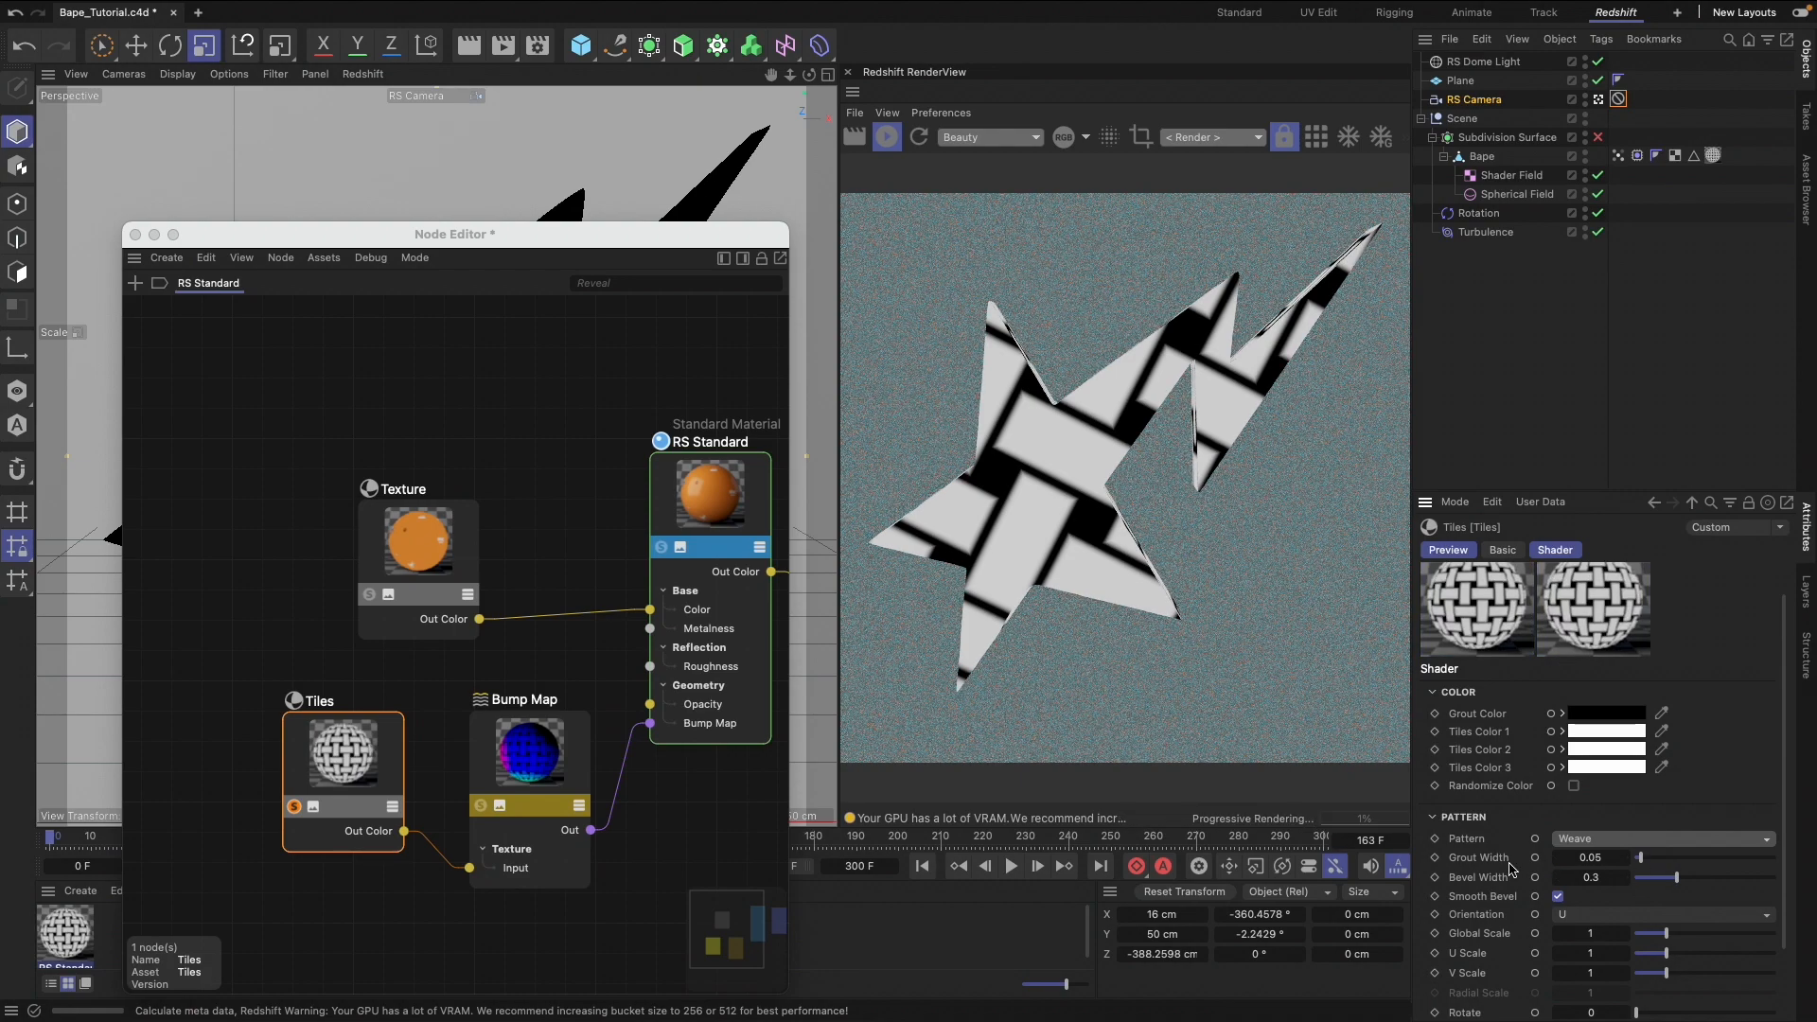
scroll(1515, 856, down, 4)
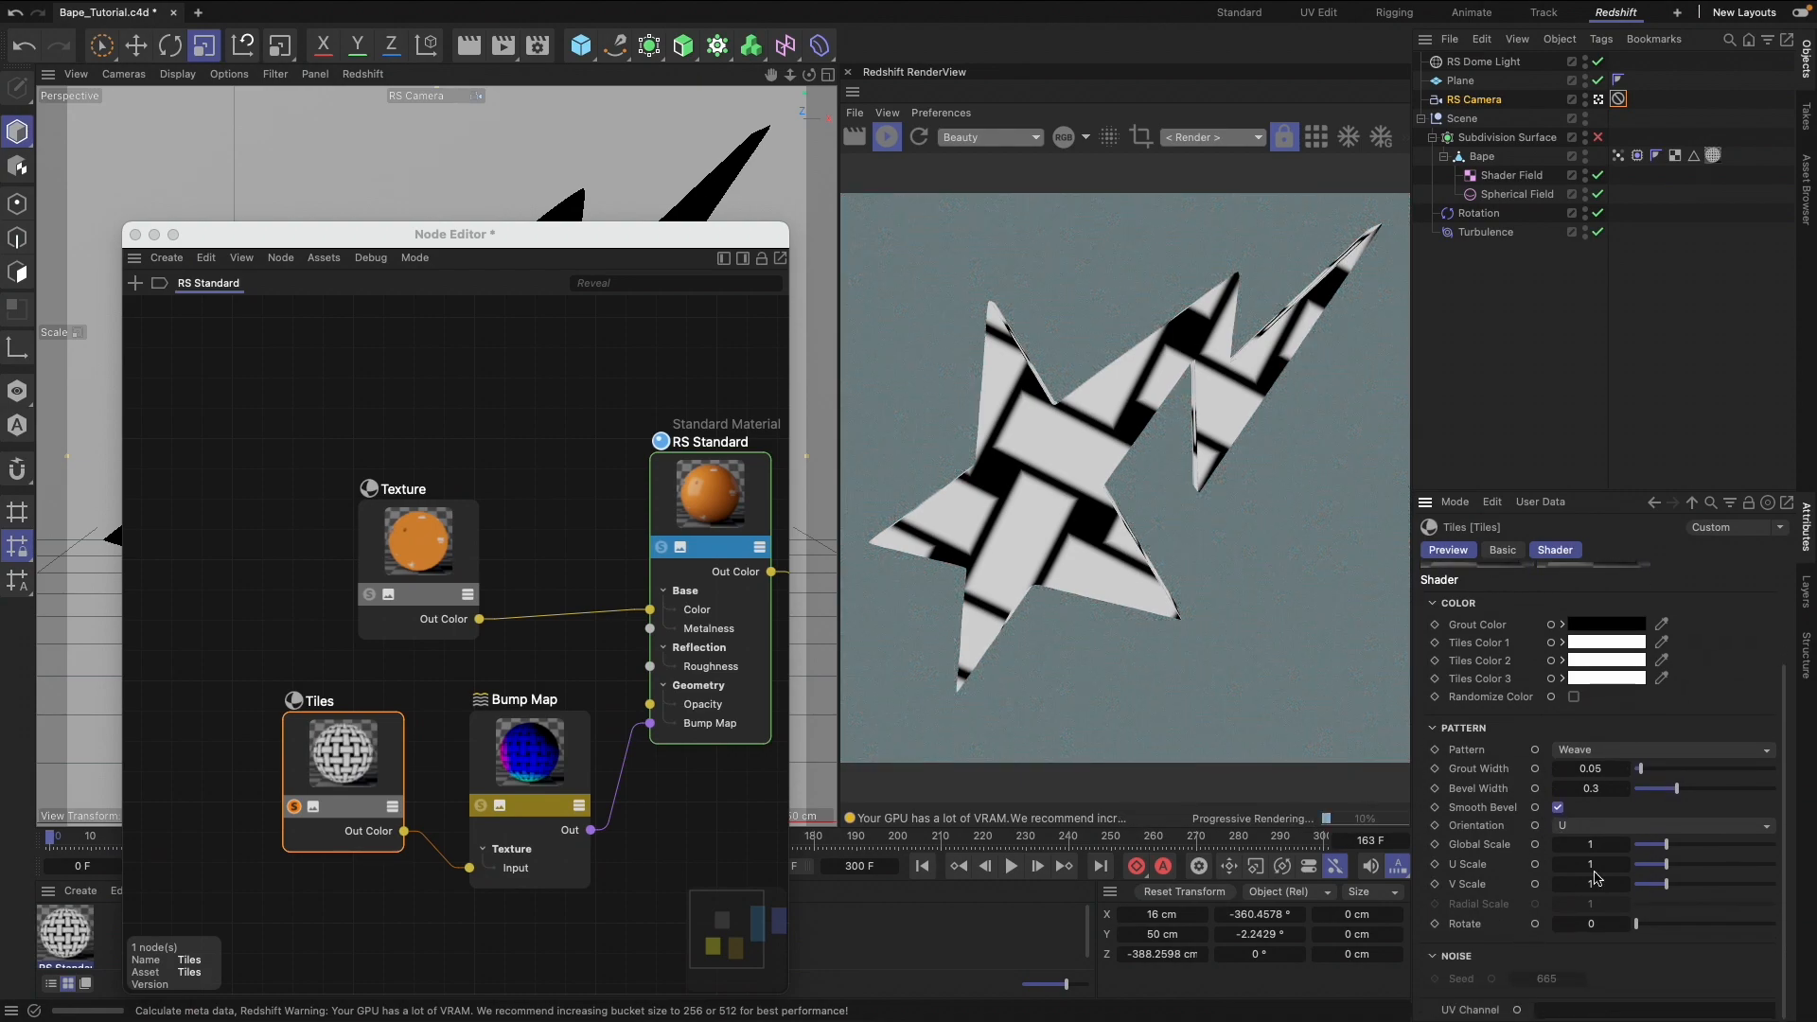
click(1617, 846)
key(Return)
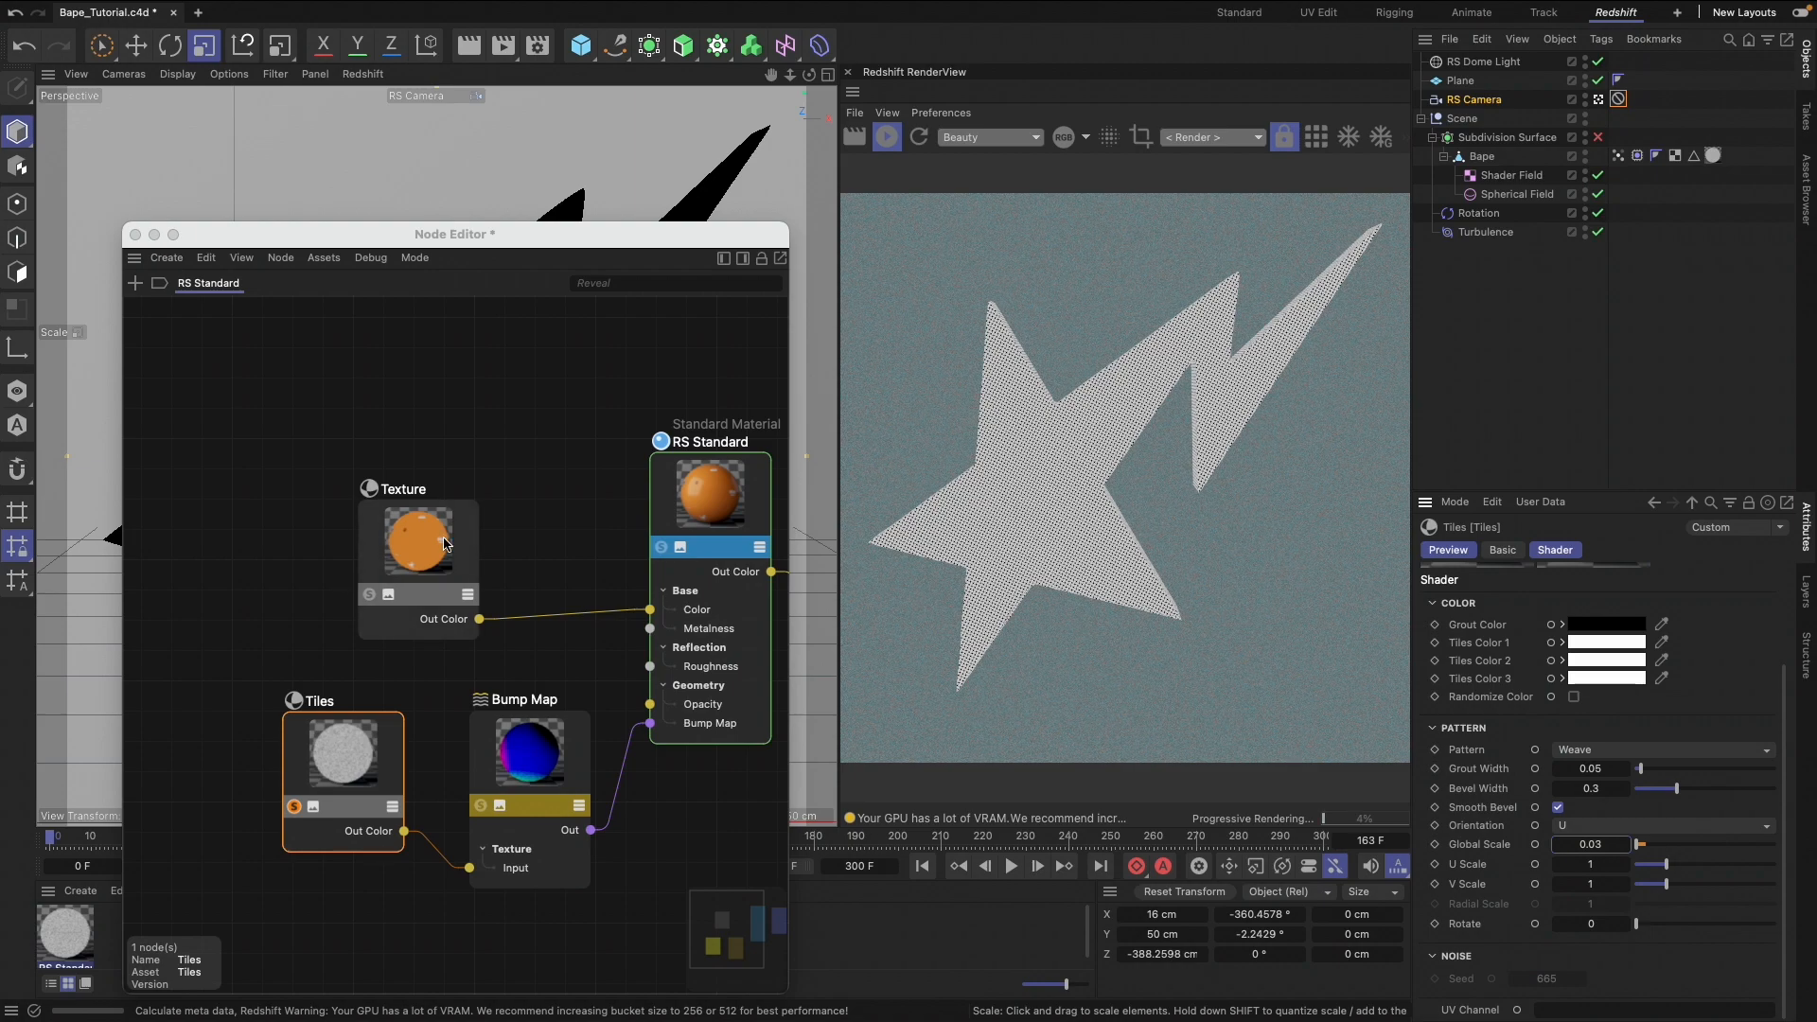
Add a Maxon Noise node to the graph below the Tiles node
drag(528, 750, 529, 737)
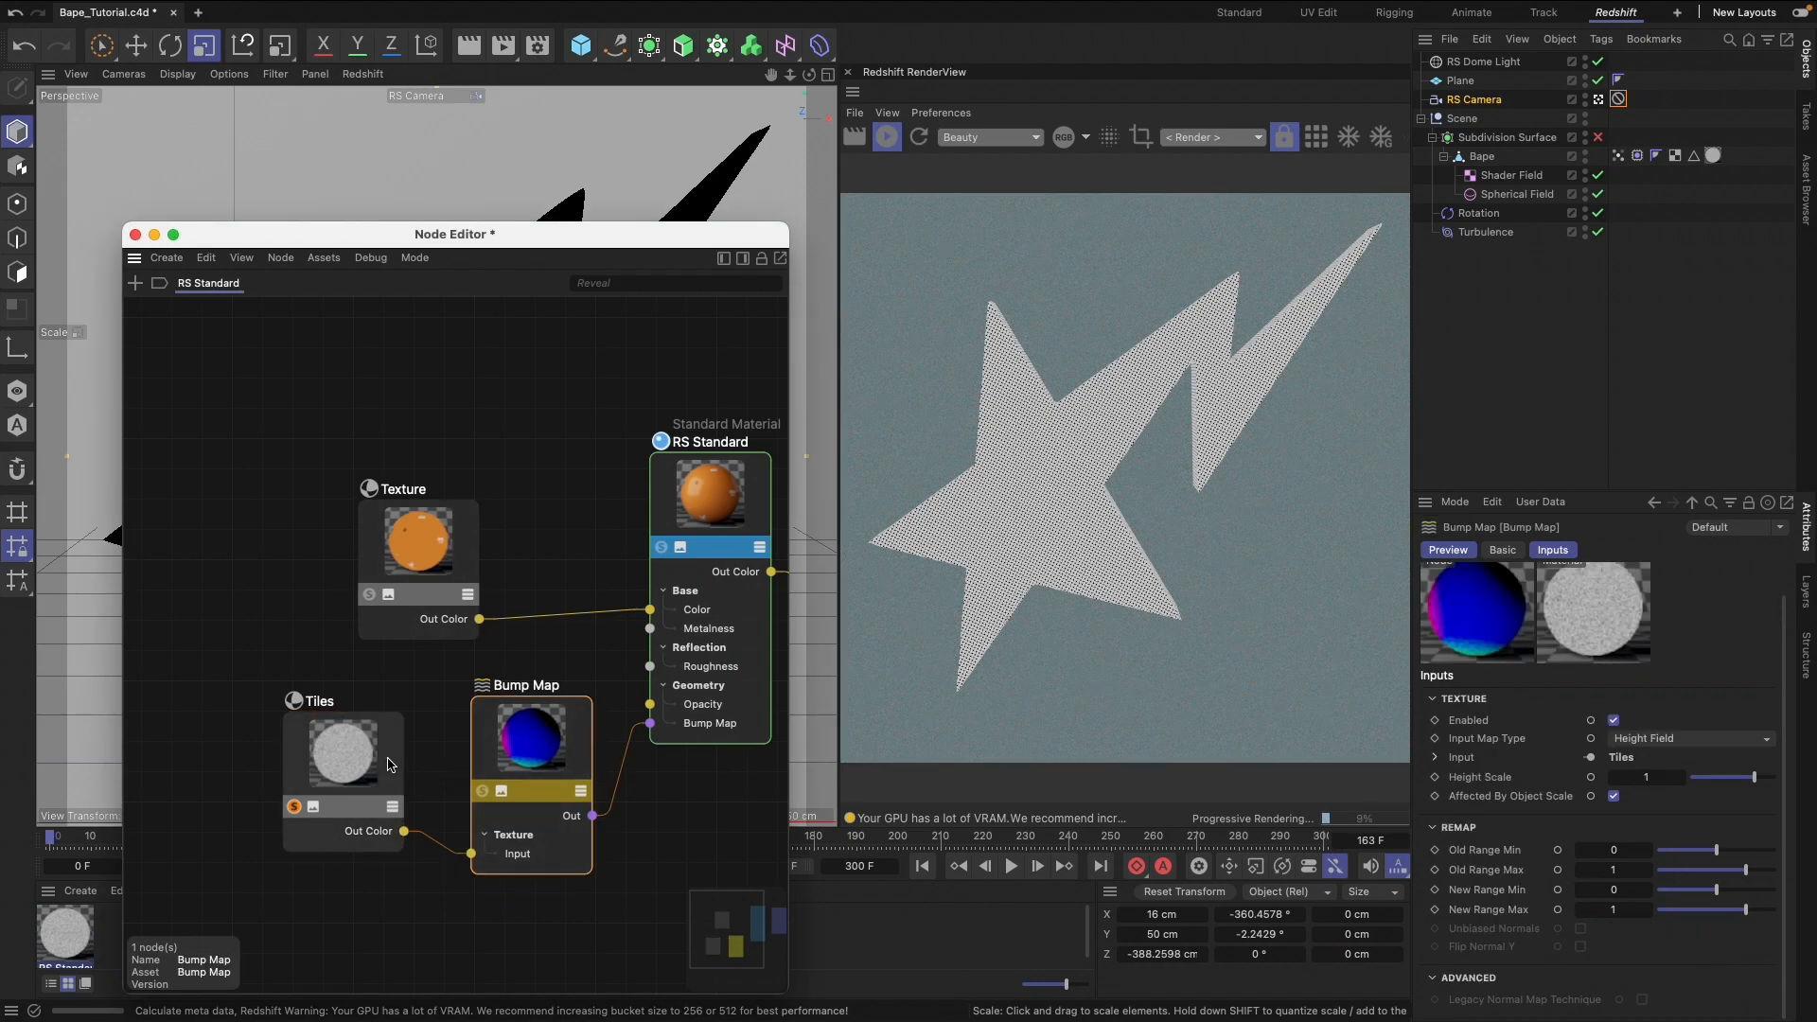
text(c)
text(maxon)
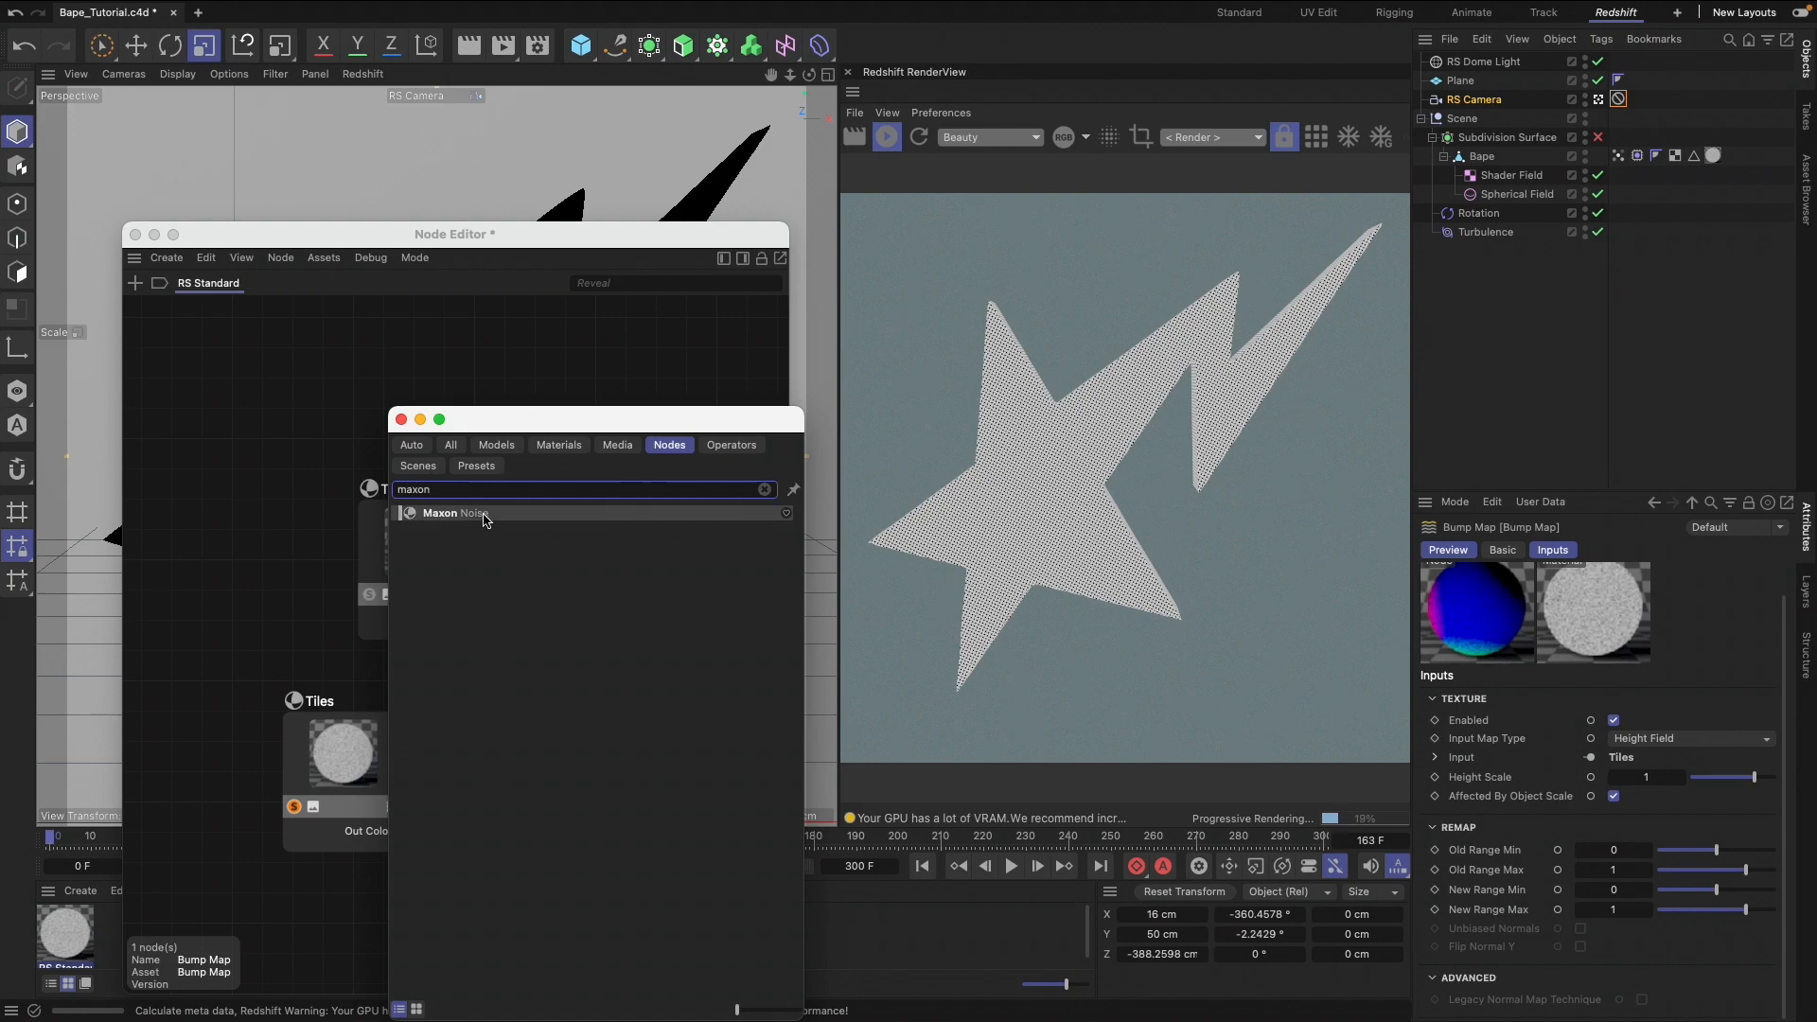
drag(488, 520, 318, 932)
drag(483, 426, 1045, 371)
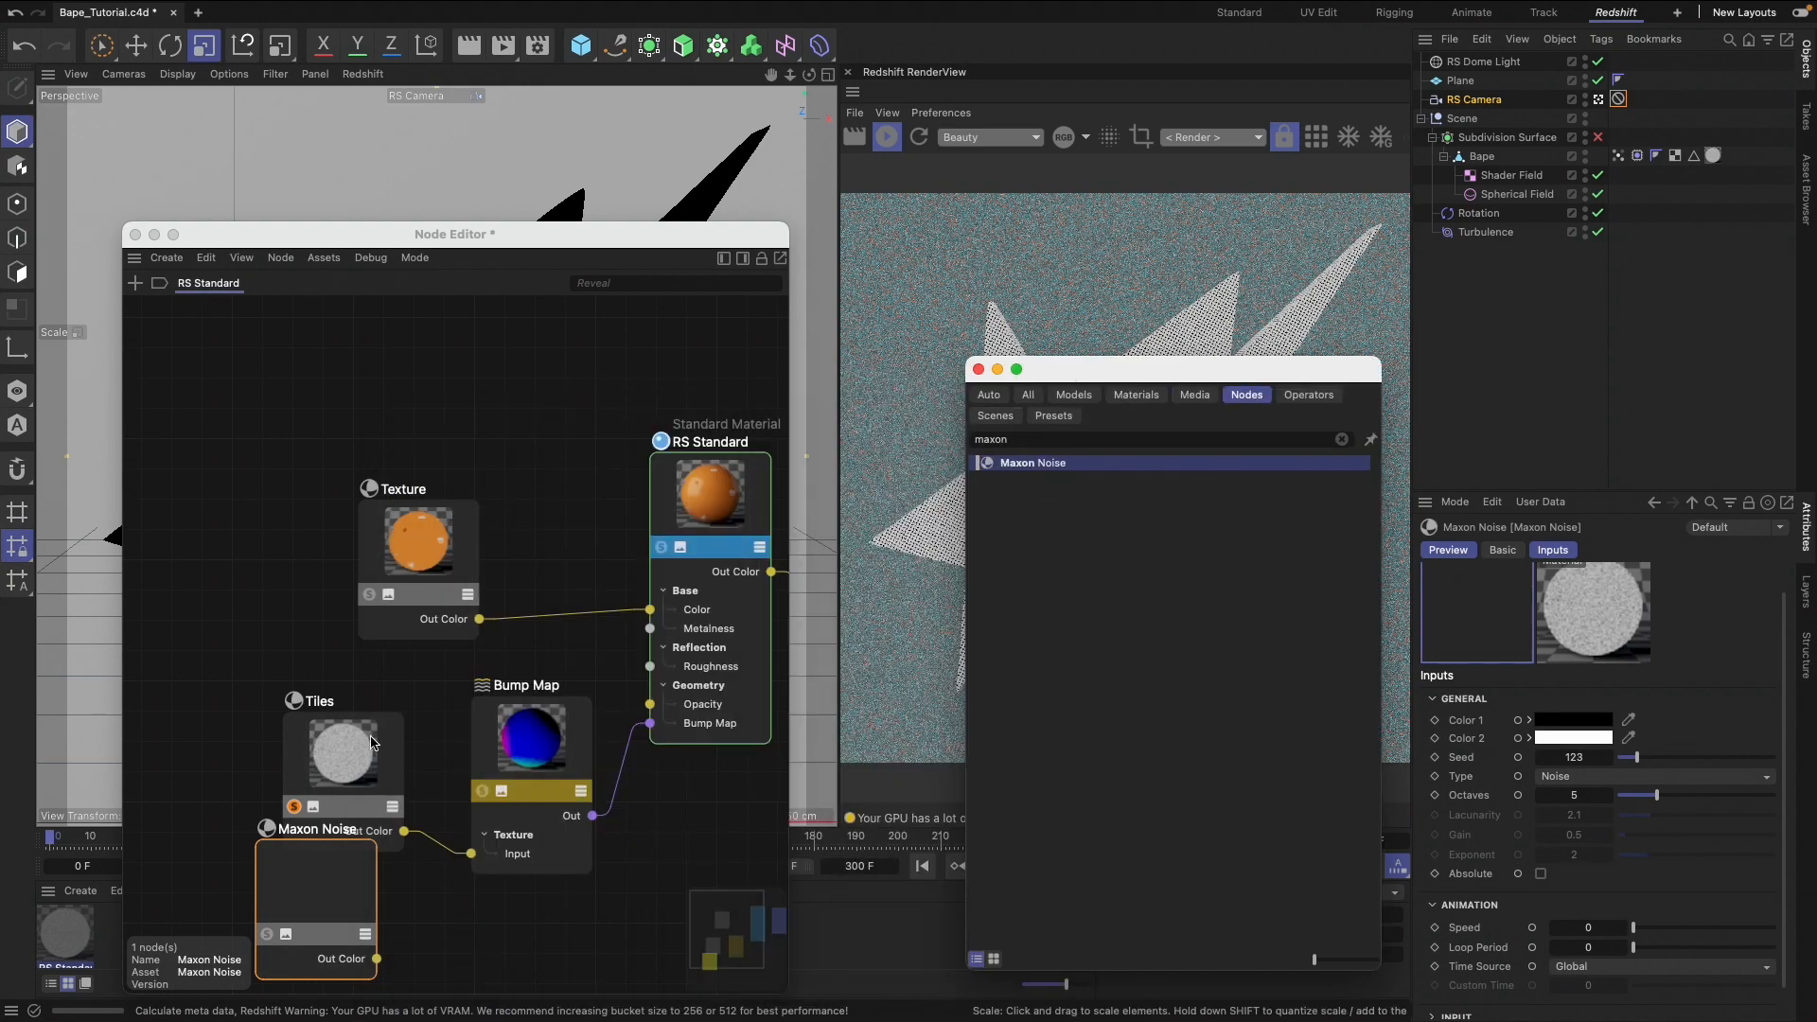
Spread out the Tiles, Texture and Bump Map nodes to make room in the graph
drag(379, 723, 296, 680)
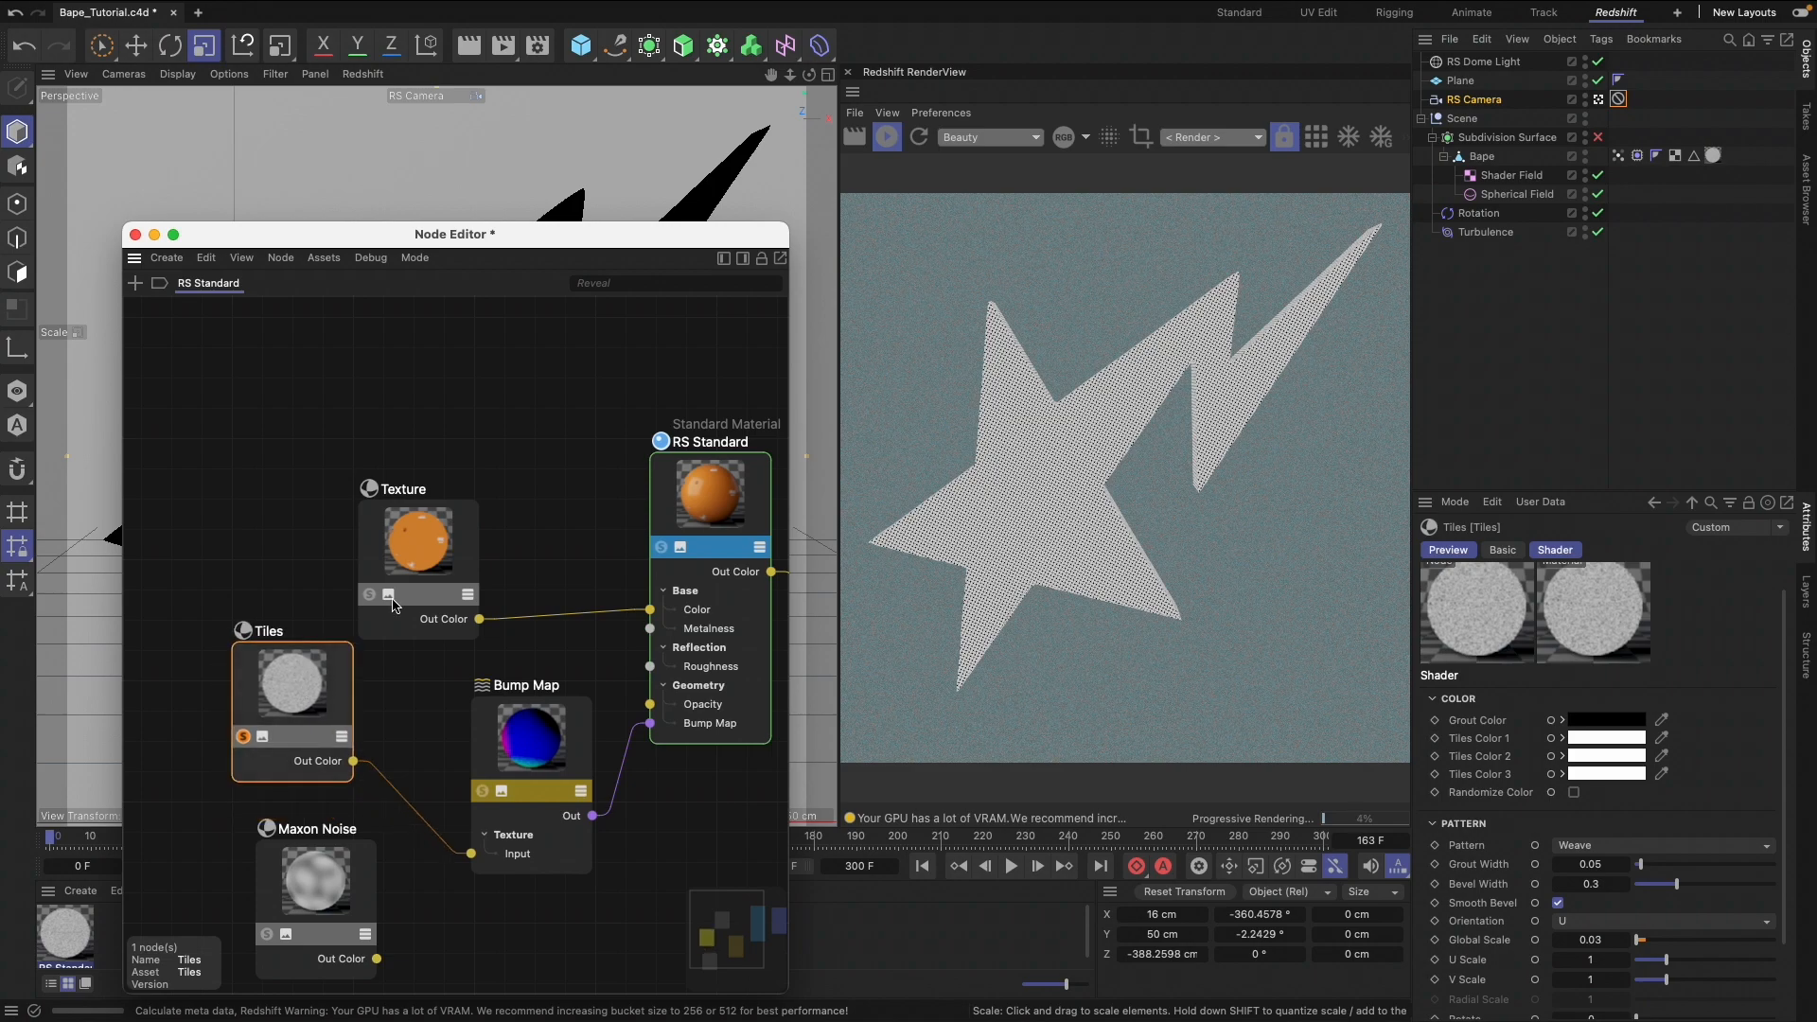
drag(430, 501, 470, 390)
drag(525, 788, 519, 807)
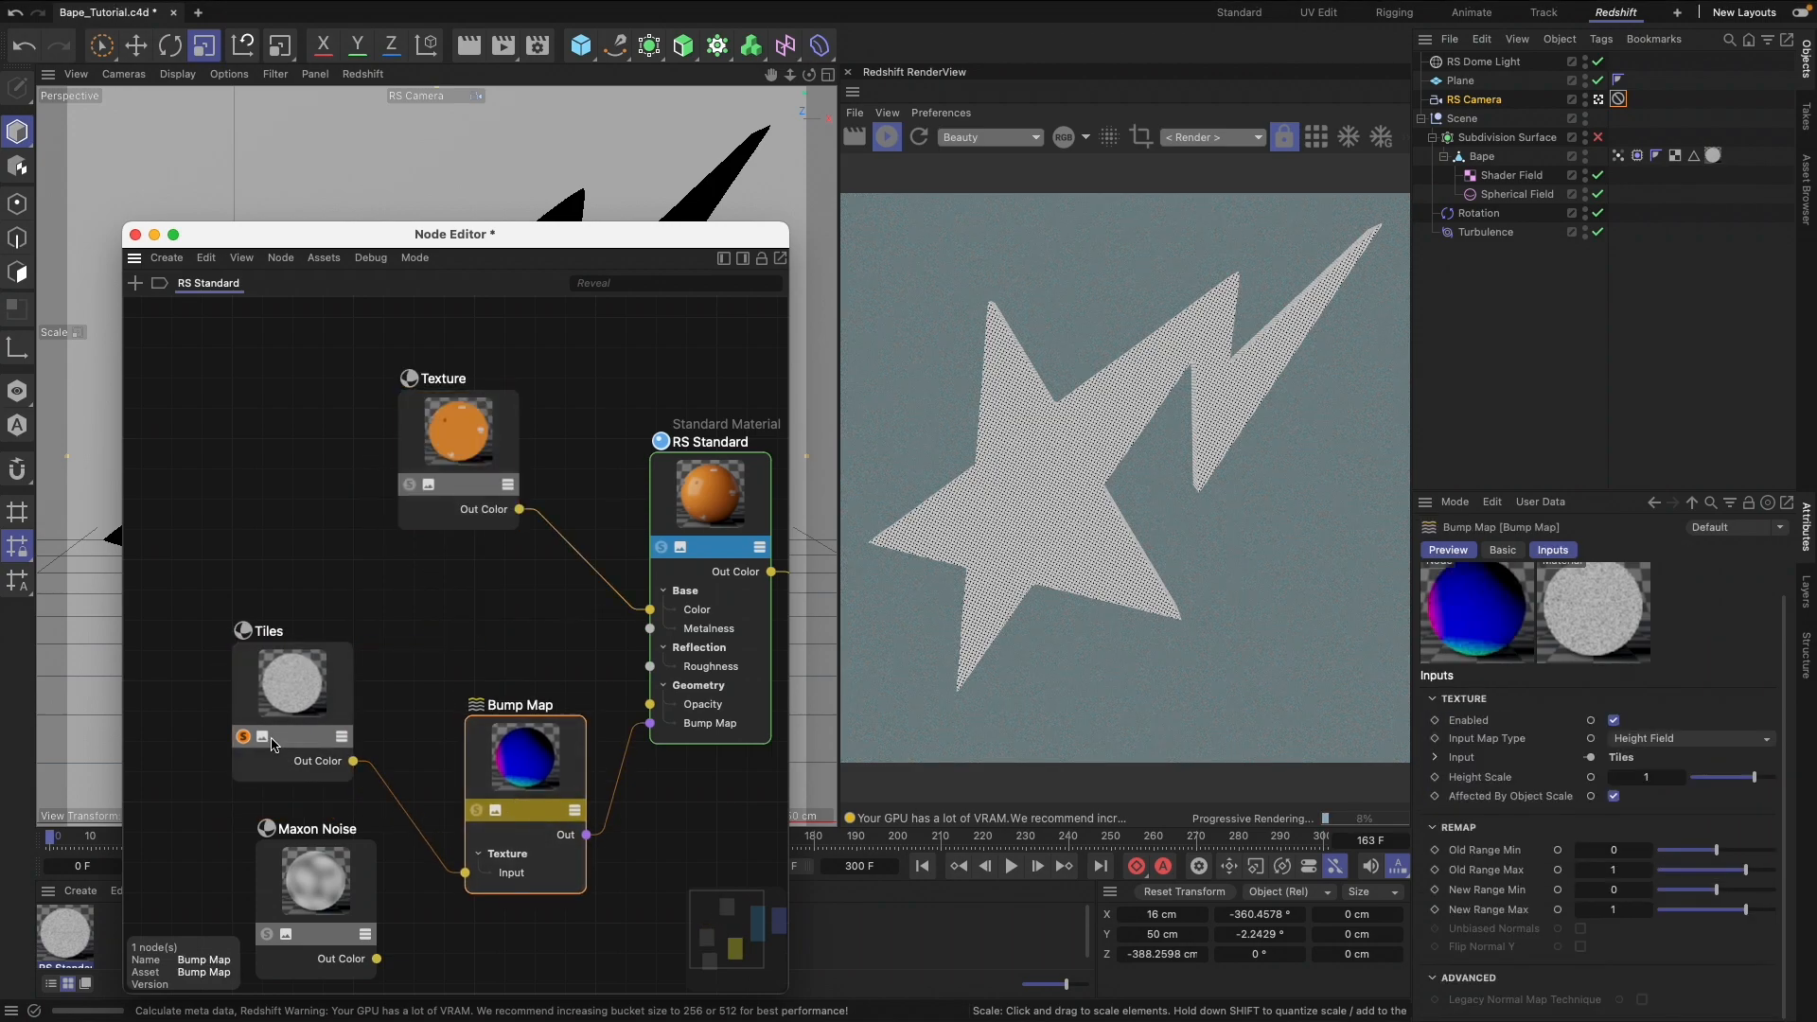
drag(296, 743, 323, 732)
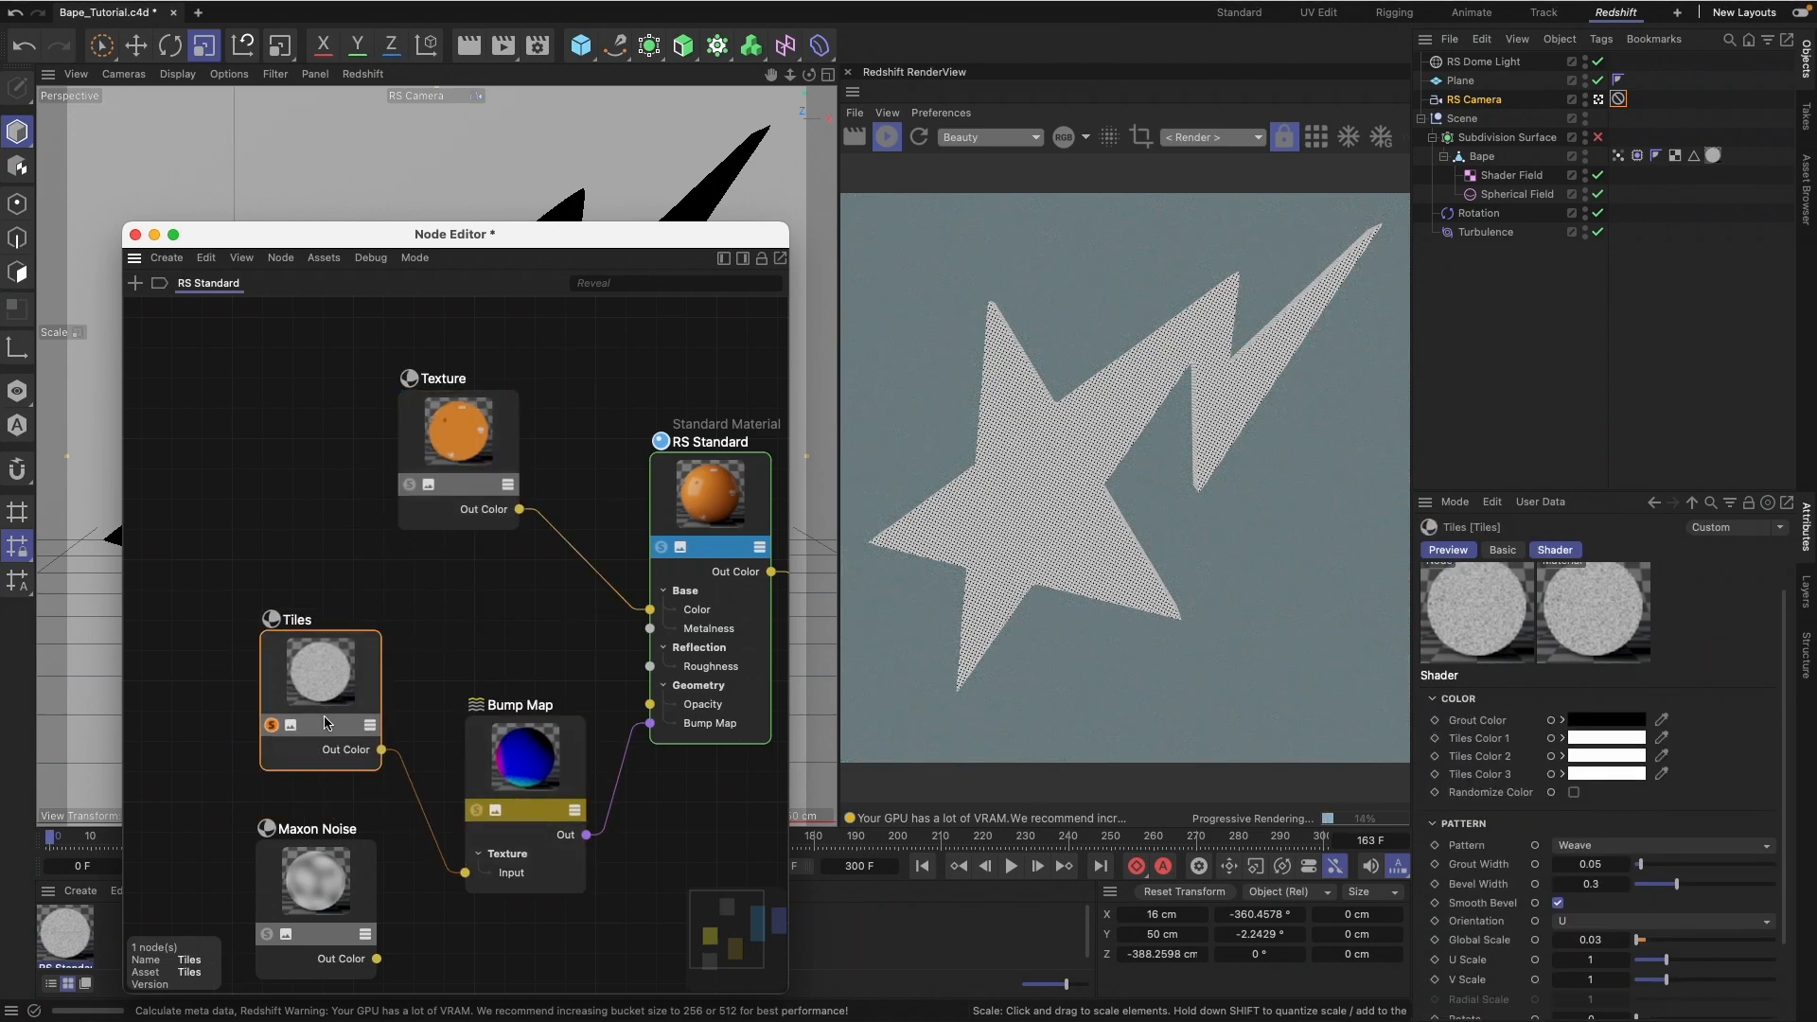
Add a Color Layer node and place it in the free space below Maxon Noise
key(shift+c)
text(color)
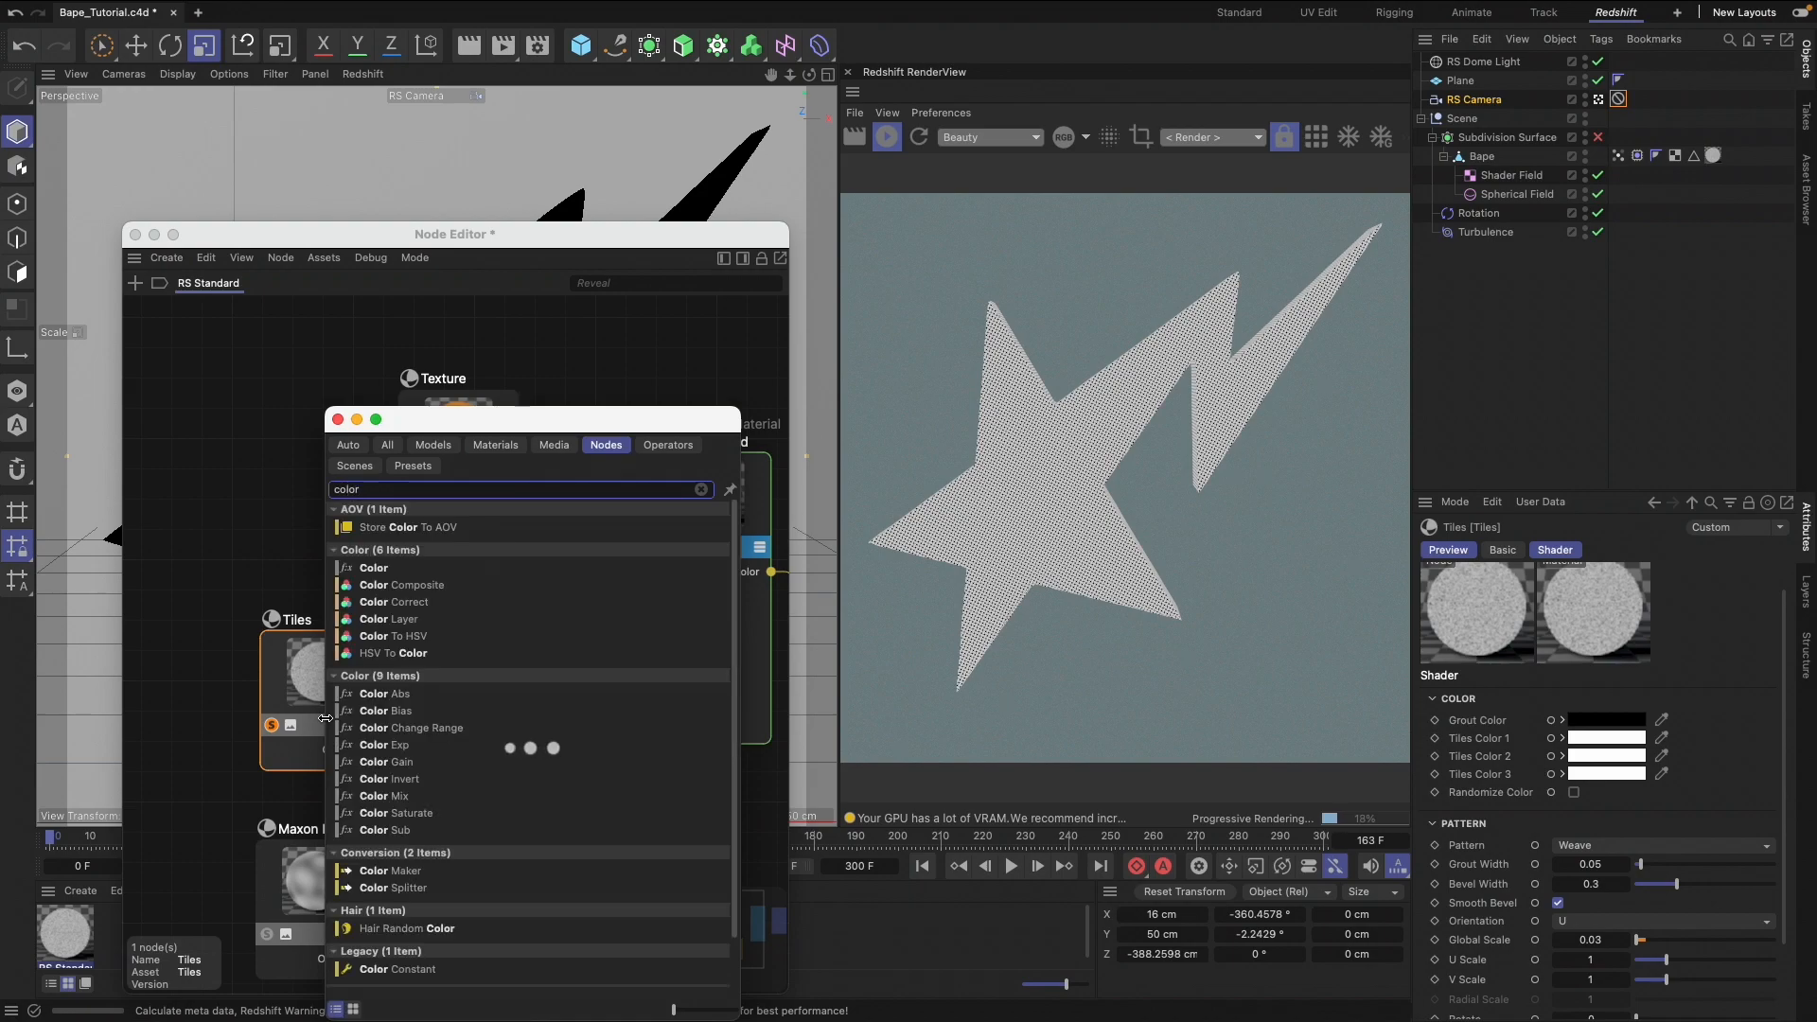
key(Return)
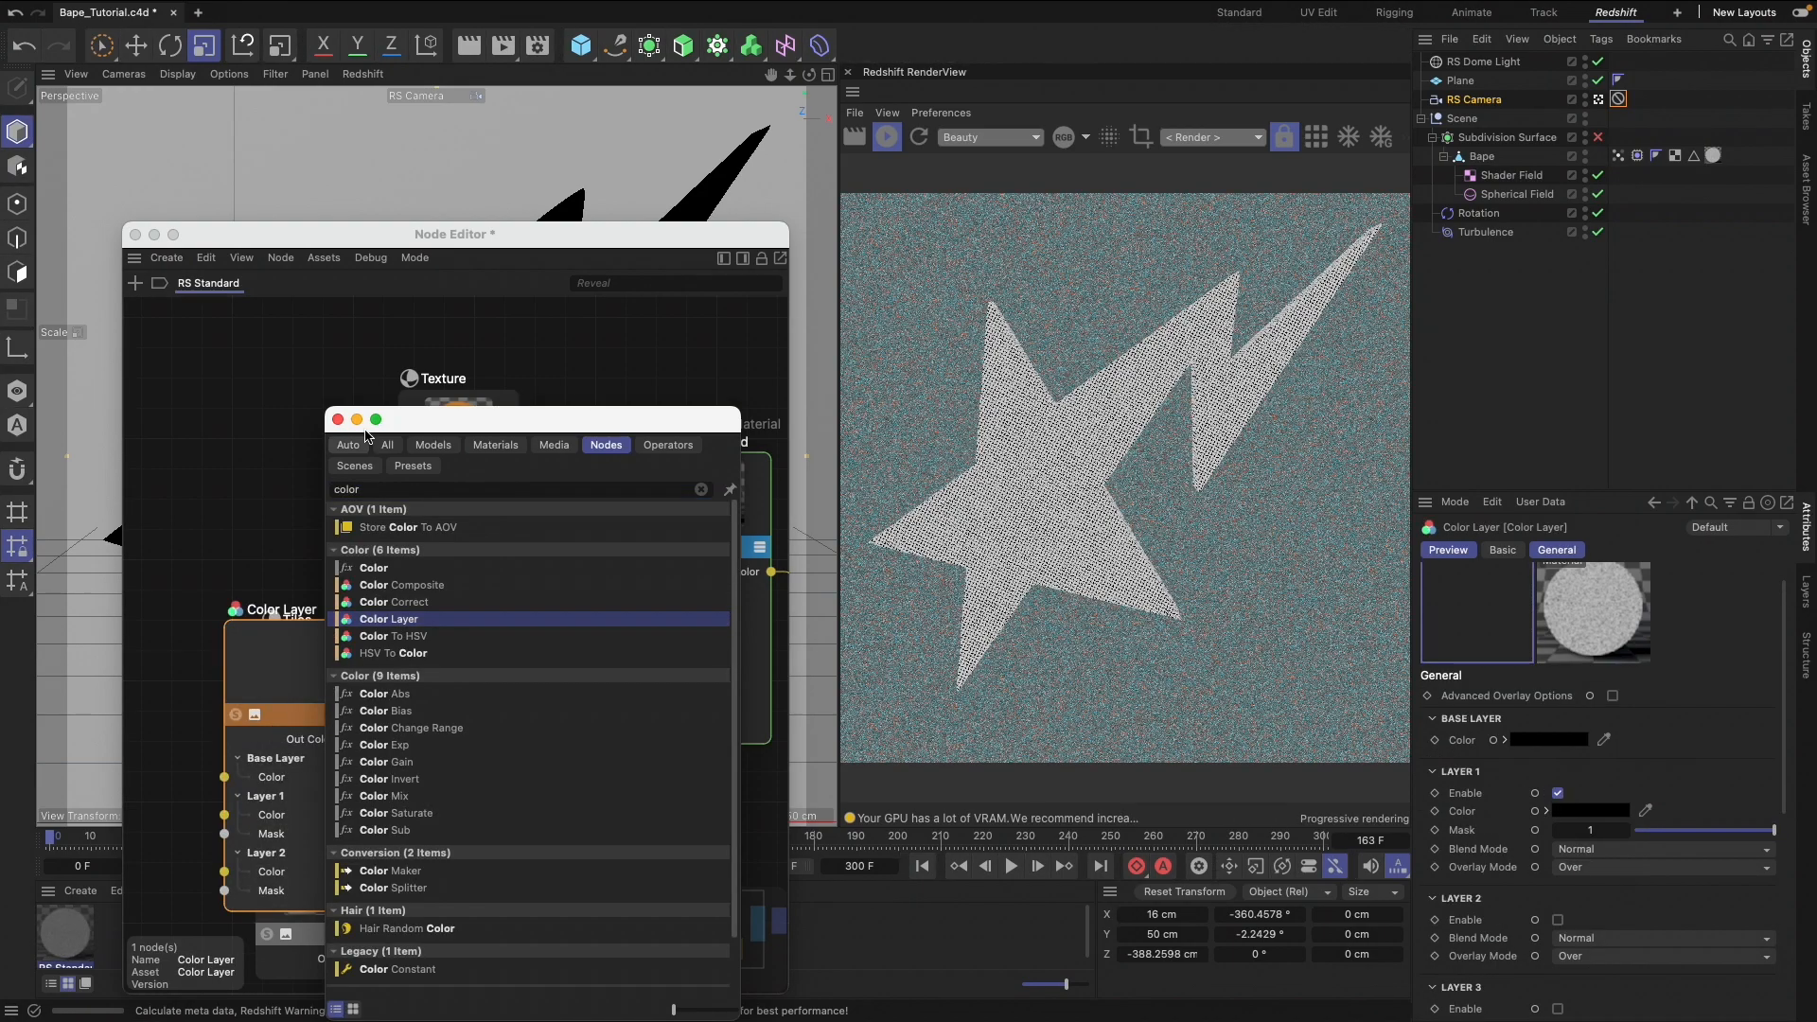
scroll(298, 490, down, 3)
scroll(298, 490, left, 2)
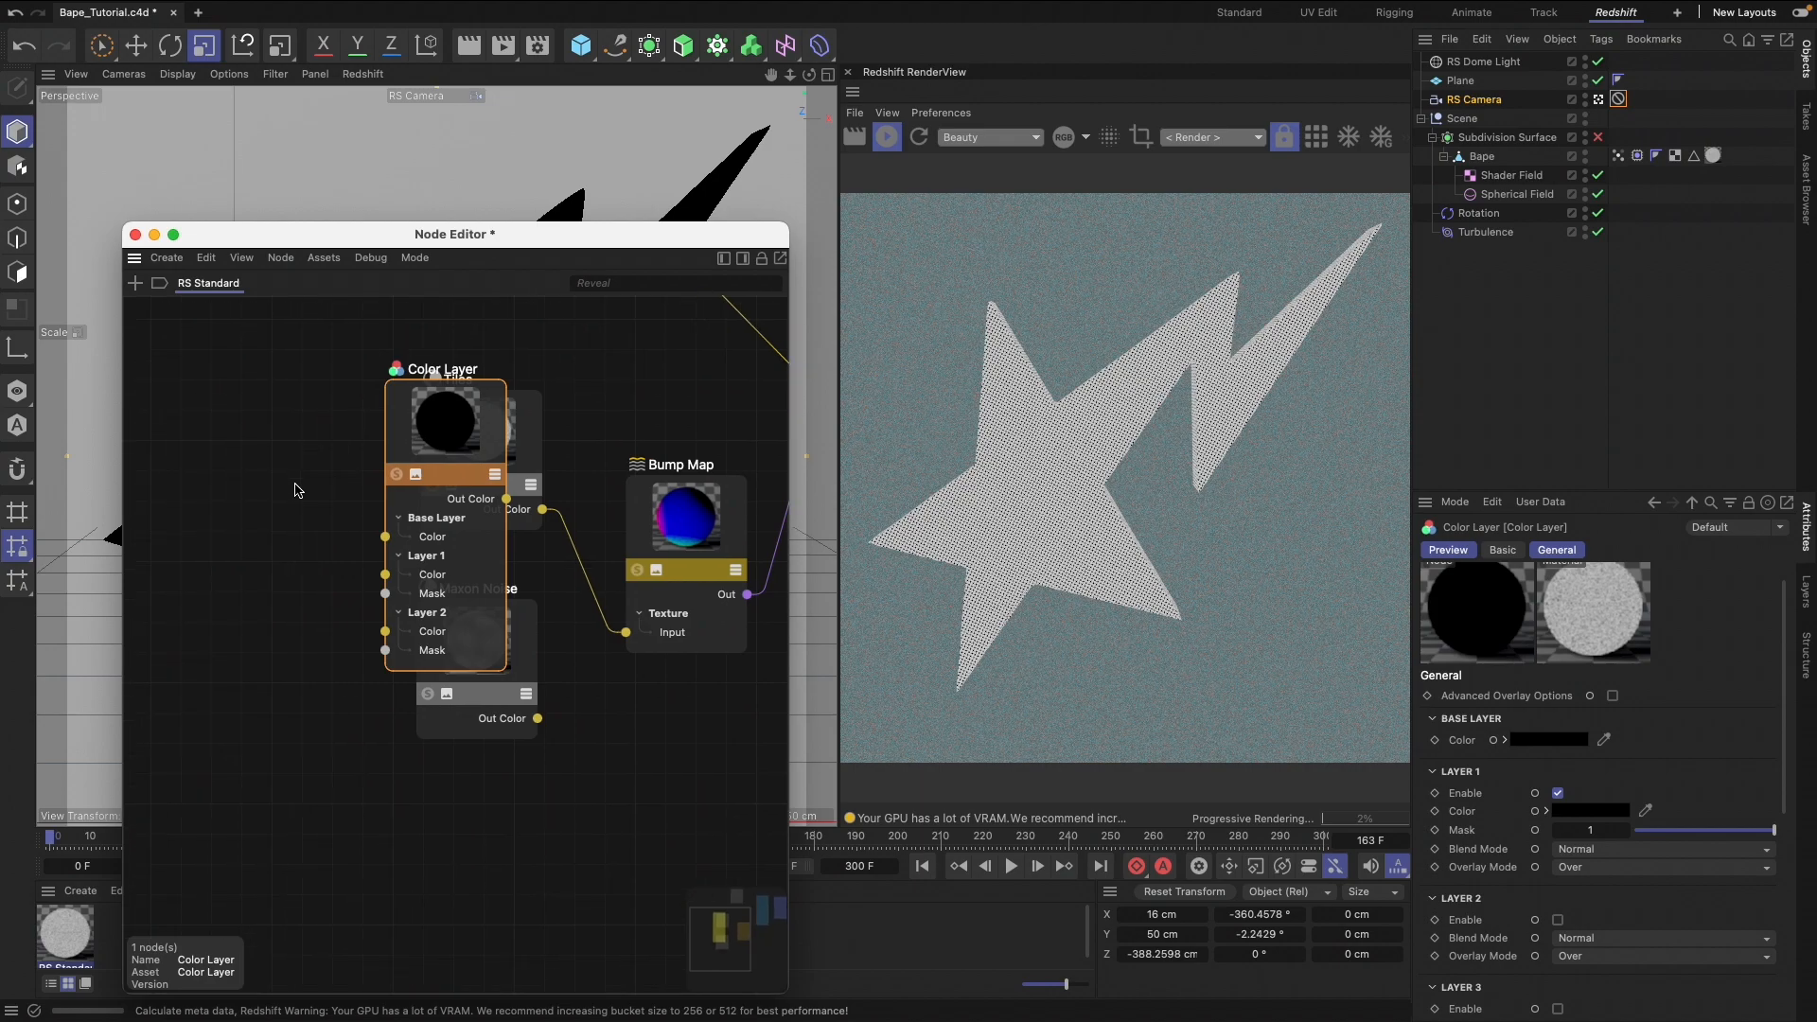
drag(489, 378, 392, 767)
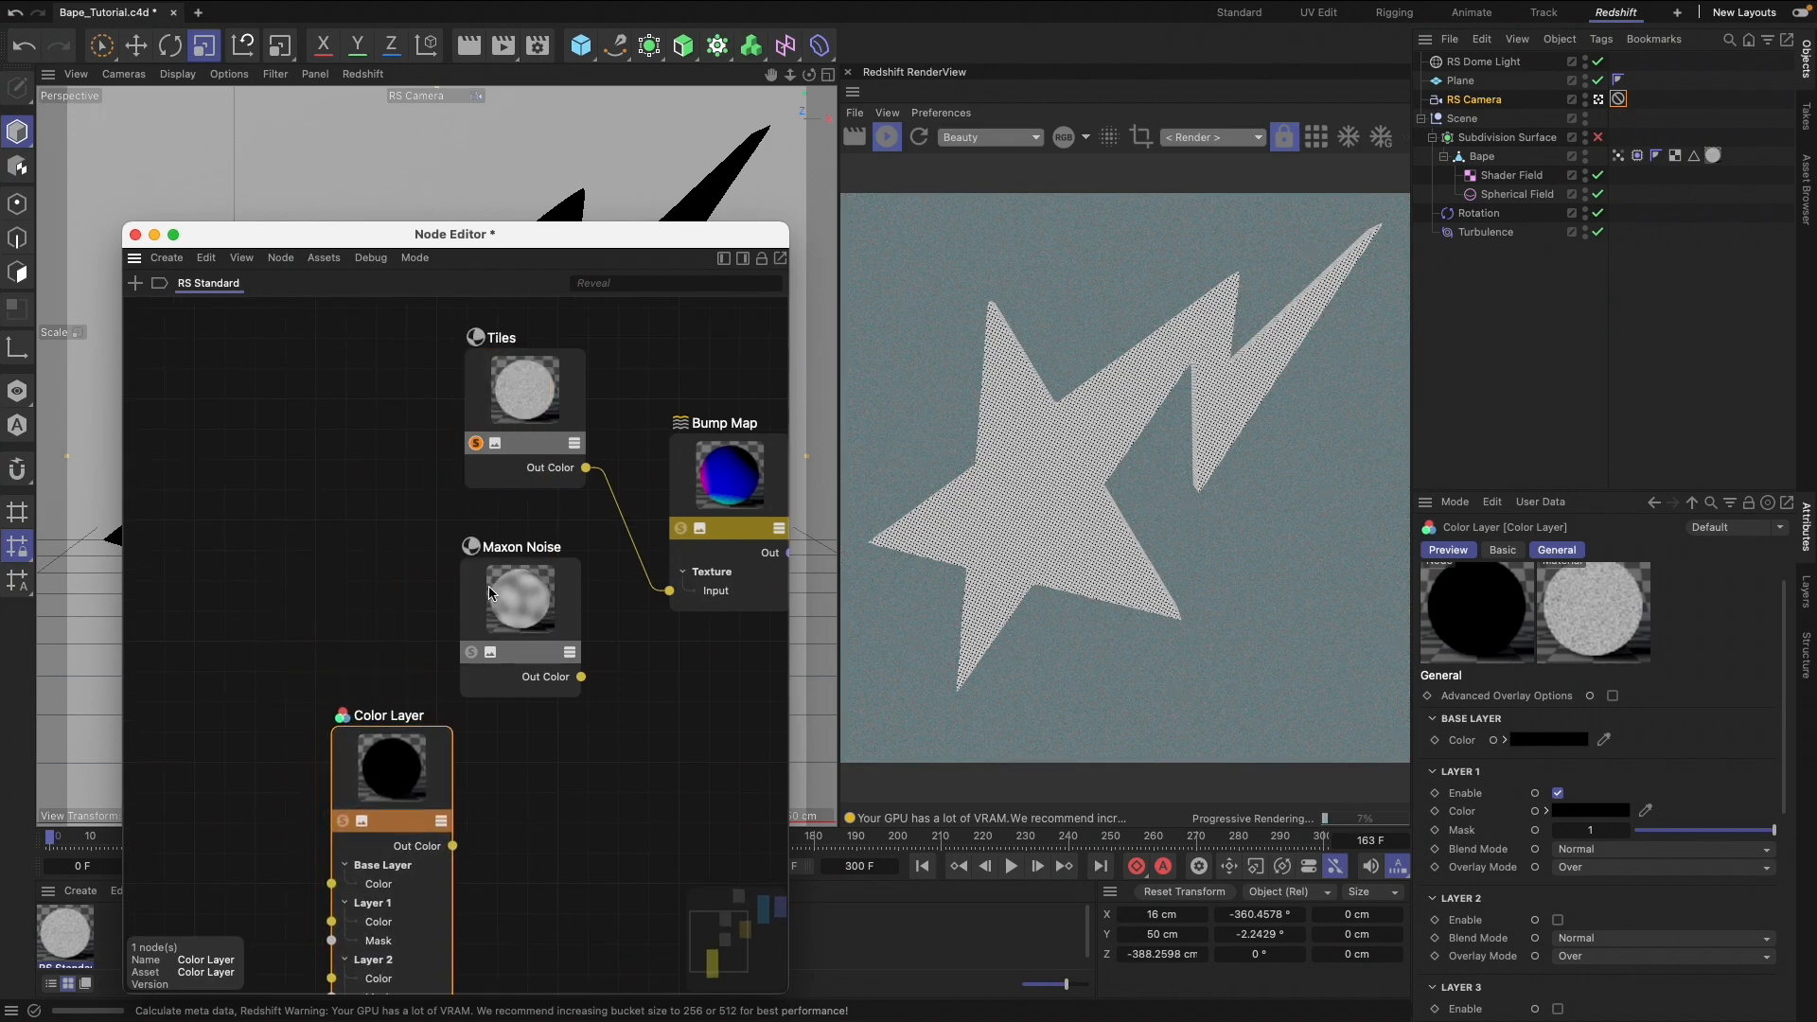
Shift Maxon Noise and Tiles away from Bump Map and connect Color Layer's Out Color to the Bump Map Input
drag(520, 601, 327, 598)
drag(527, 379, 310, 383)
drag(413, 776, 669, 591)
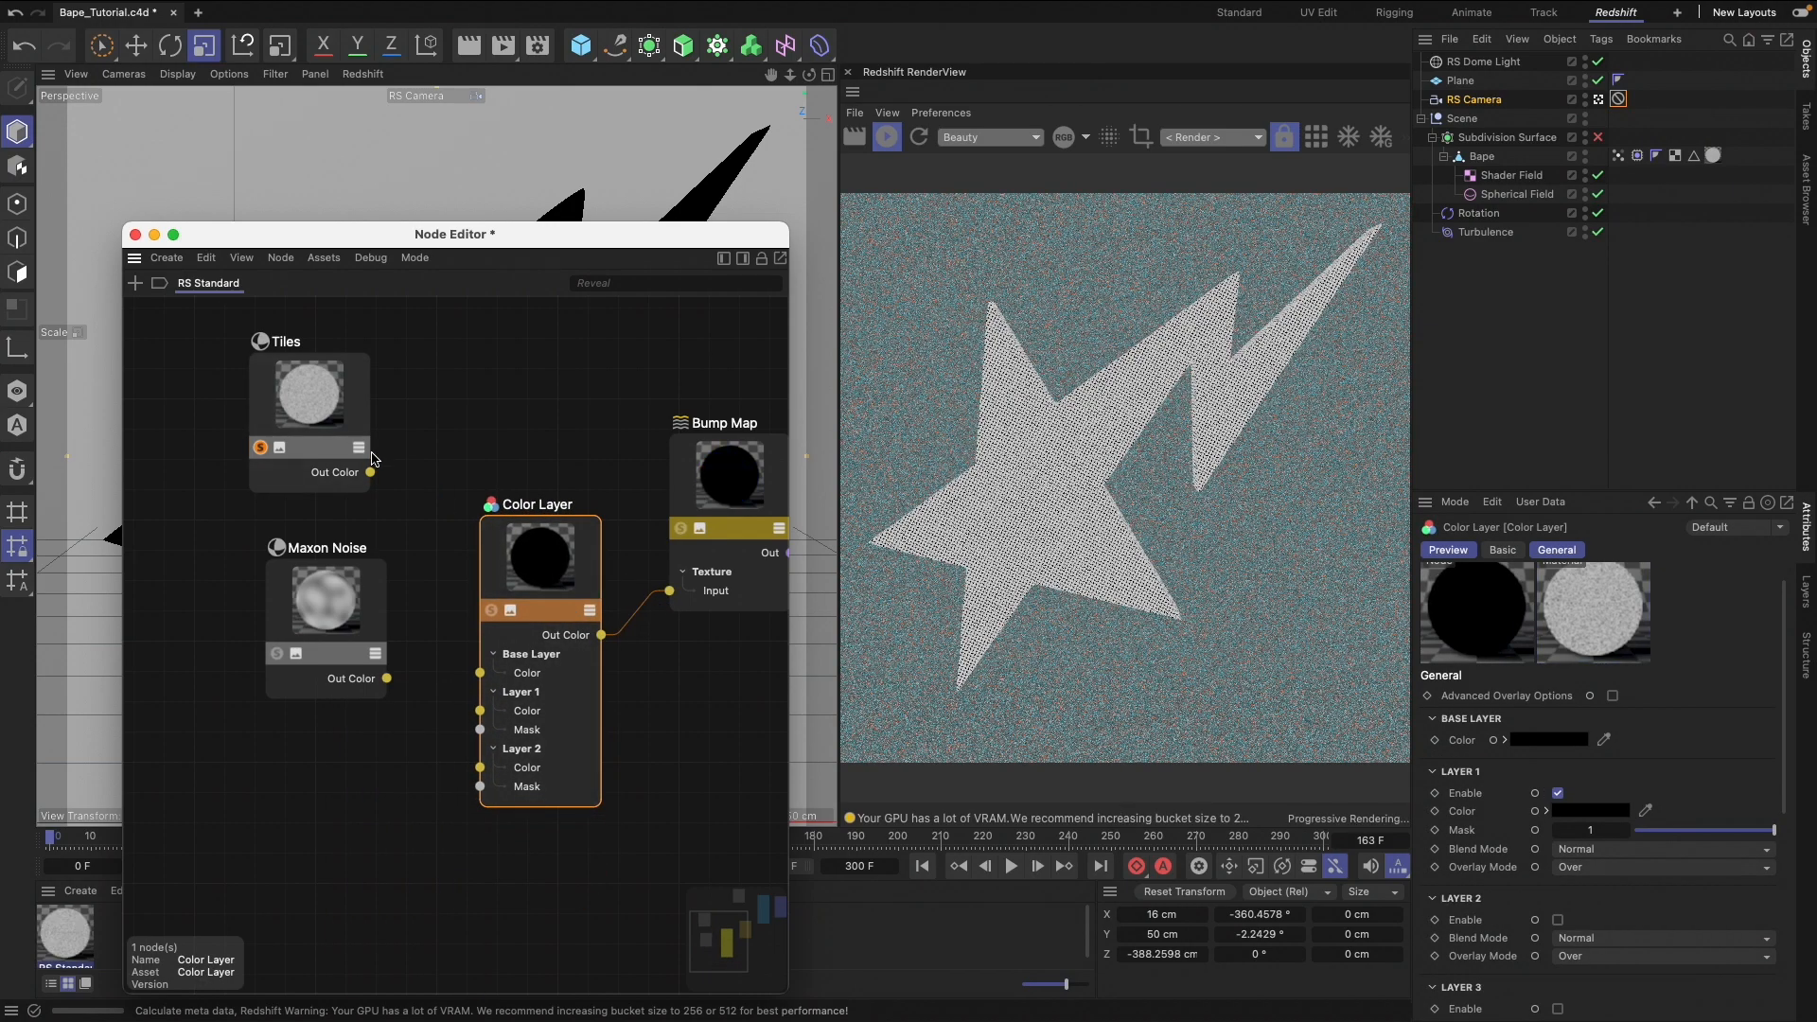
Connect Tiles to the Color Layer's Base Layer Color and Maxon Noise to its Layer 1 Color
drag(480, 702, 481, 673)
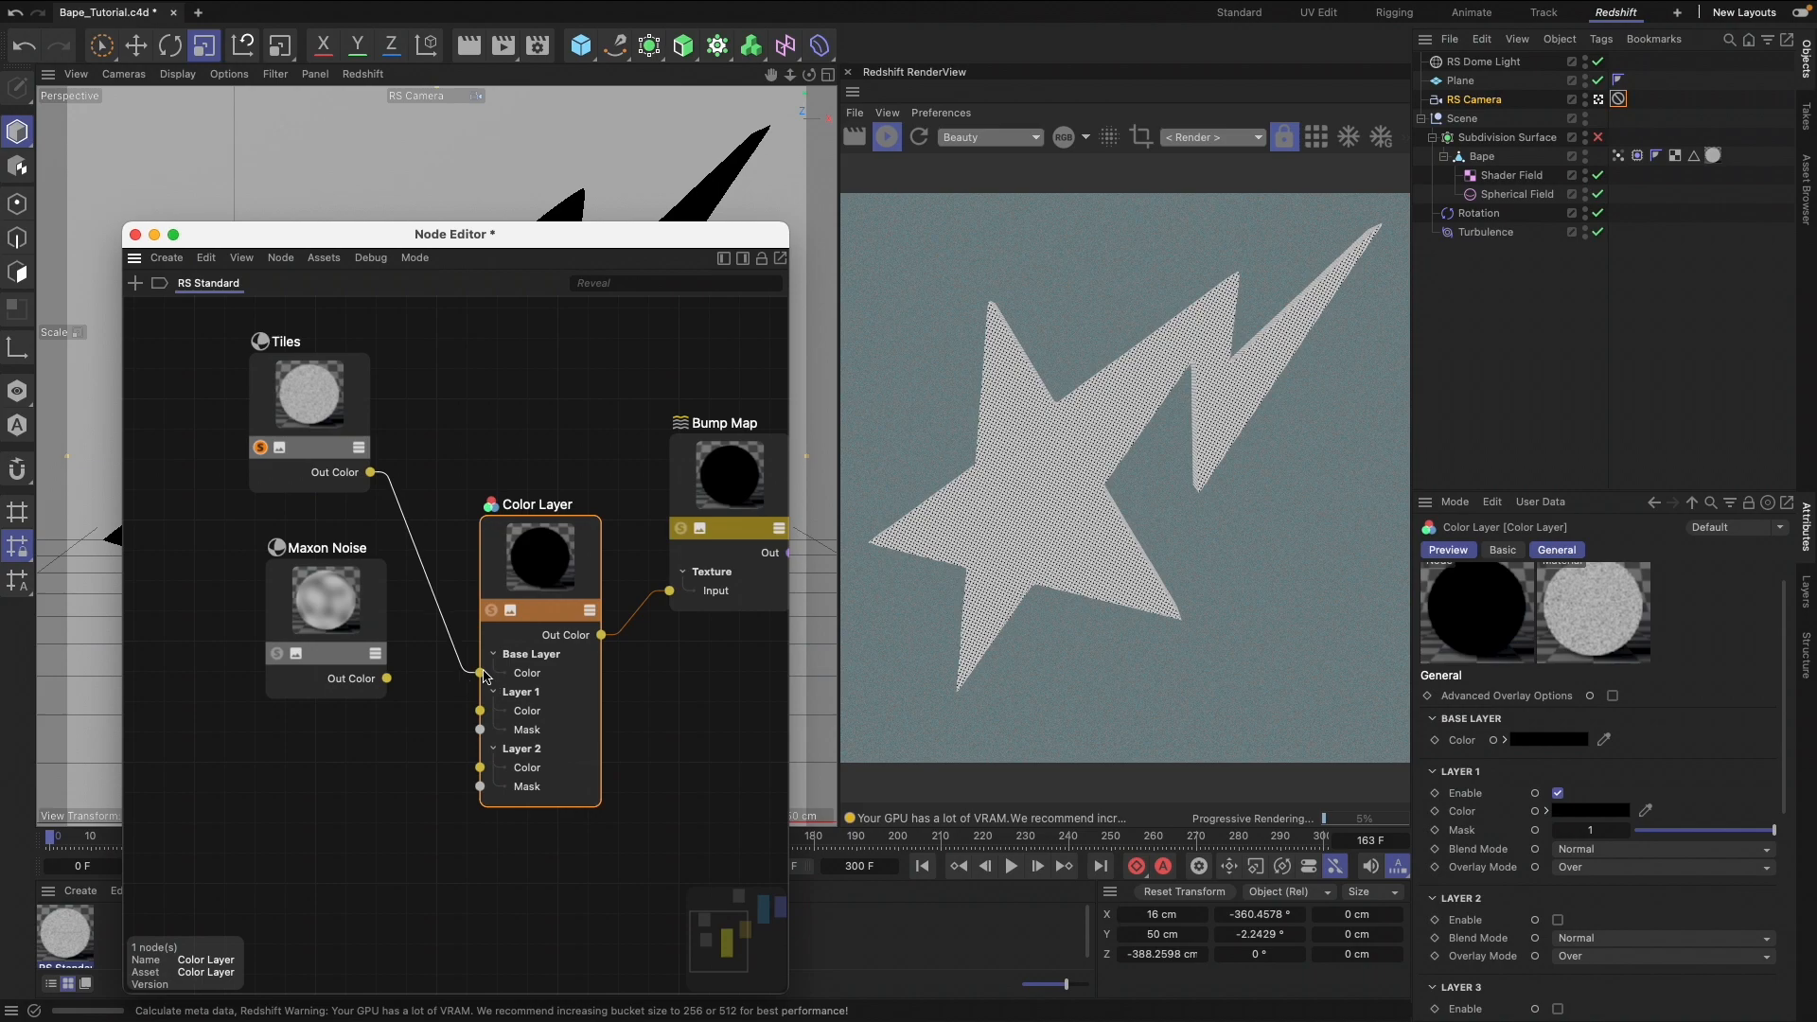
drag(316, 593, 315, 632)
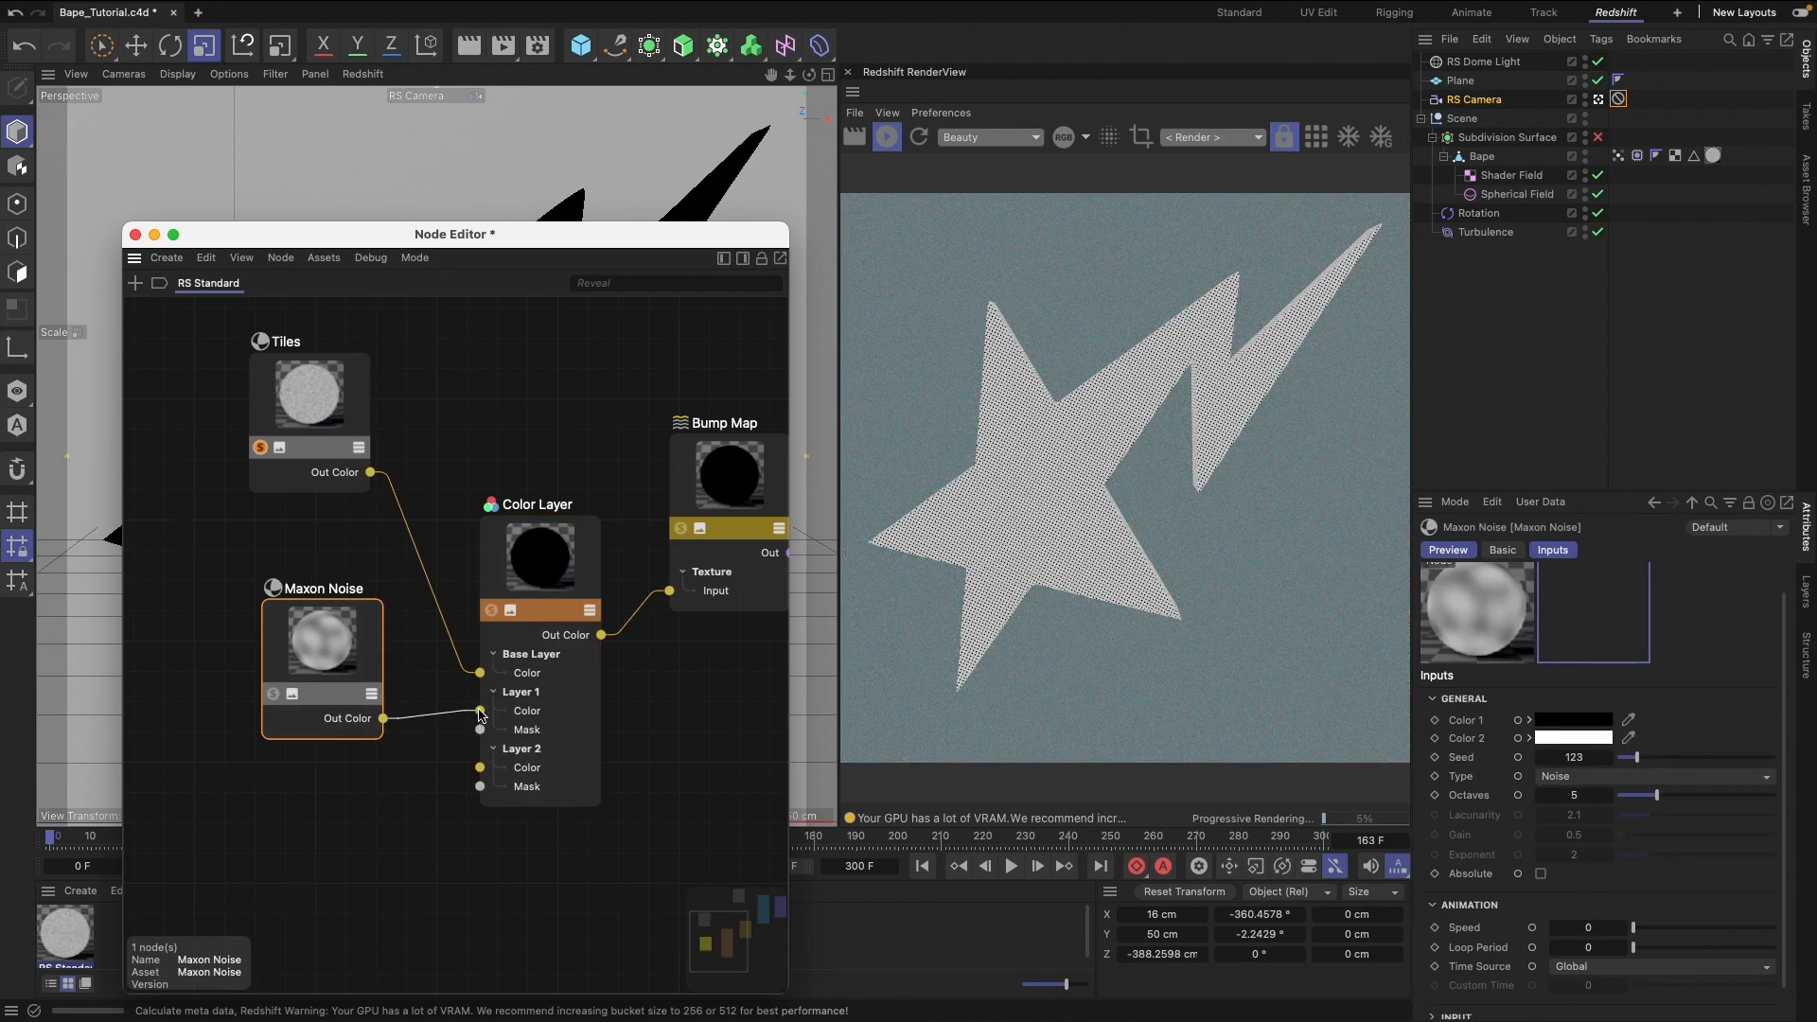
drag(480, 713, 480, 711)
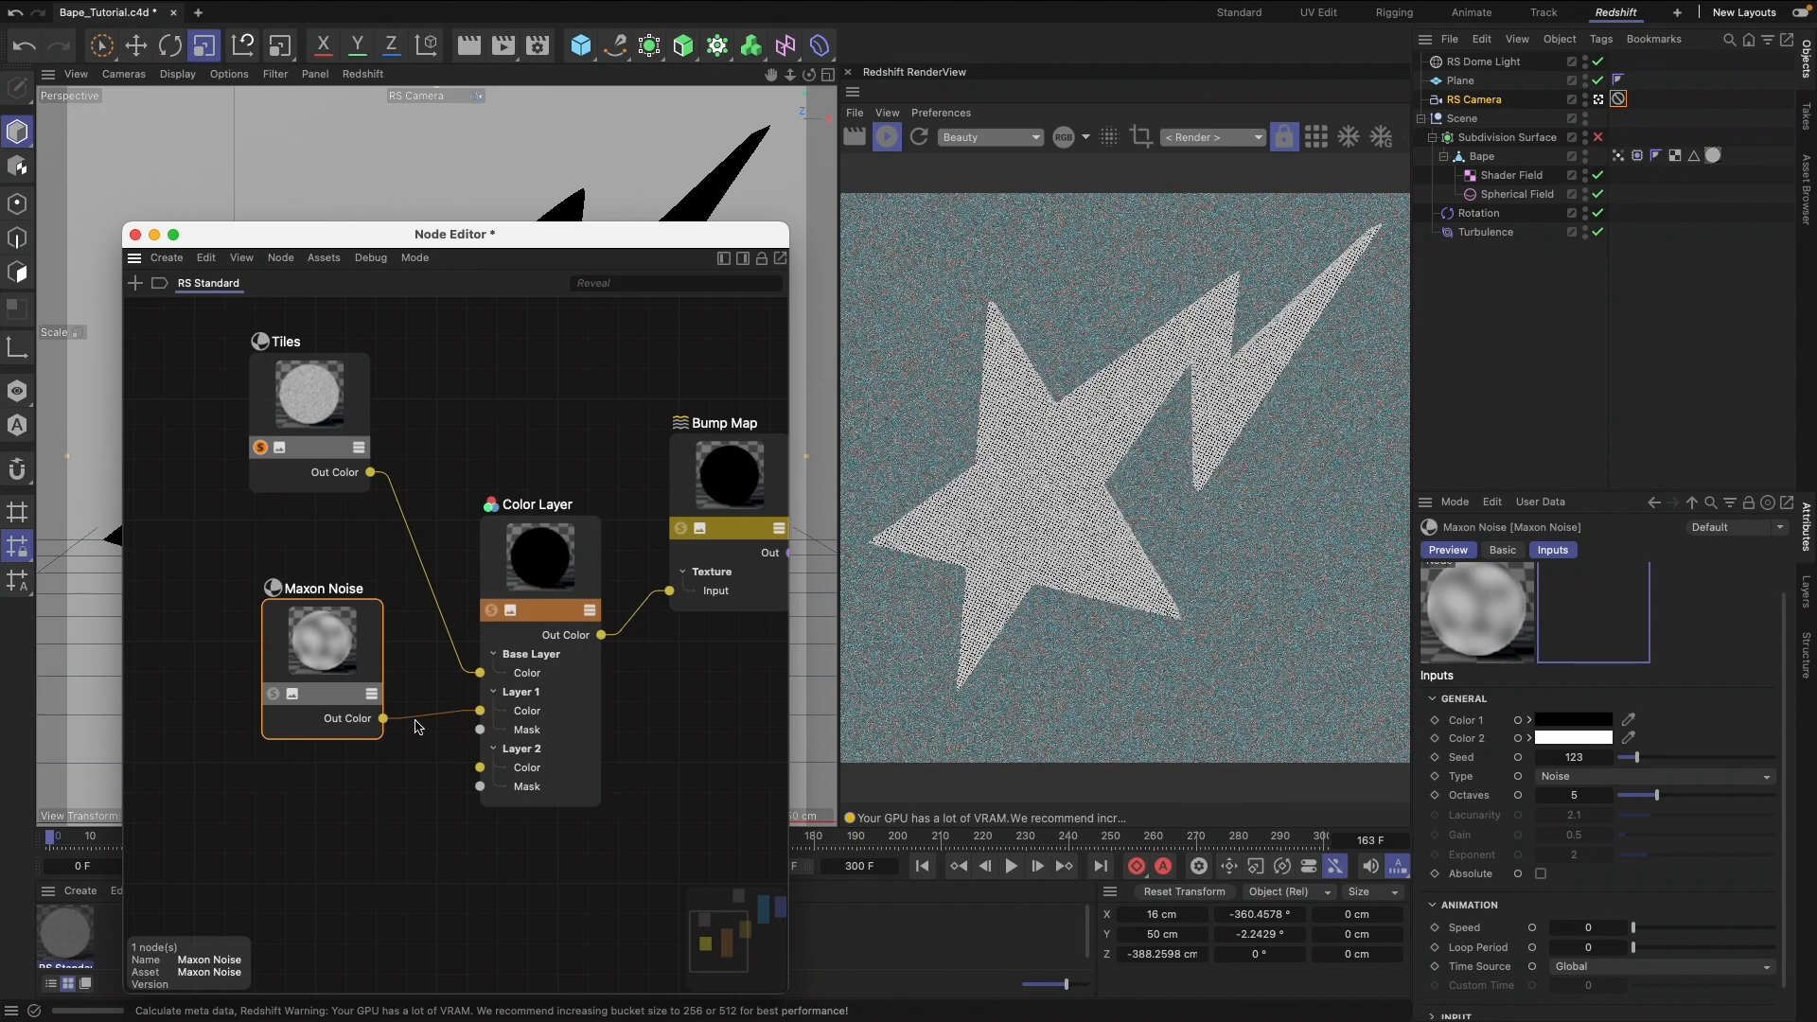
drag(322, 668, 301, 646)
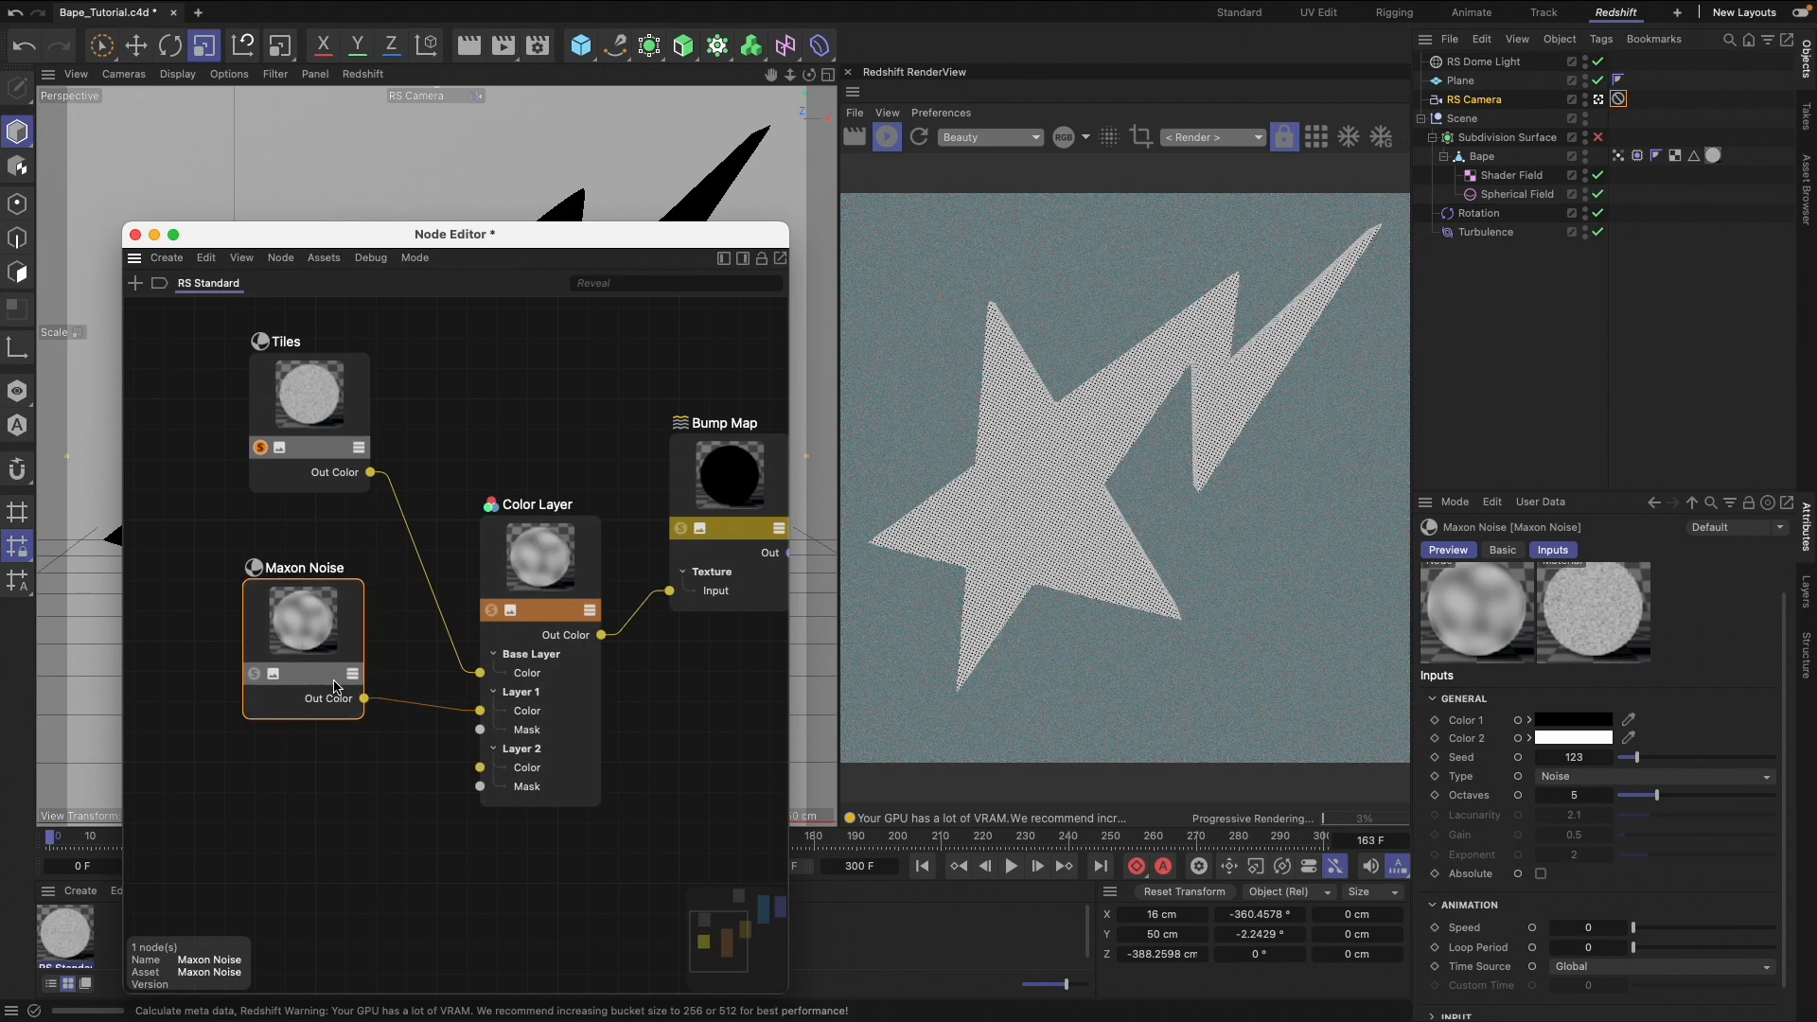
Solo the Maxon Noise node, set its noise type to Ober and its seed to 146
click(255, 675)
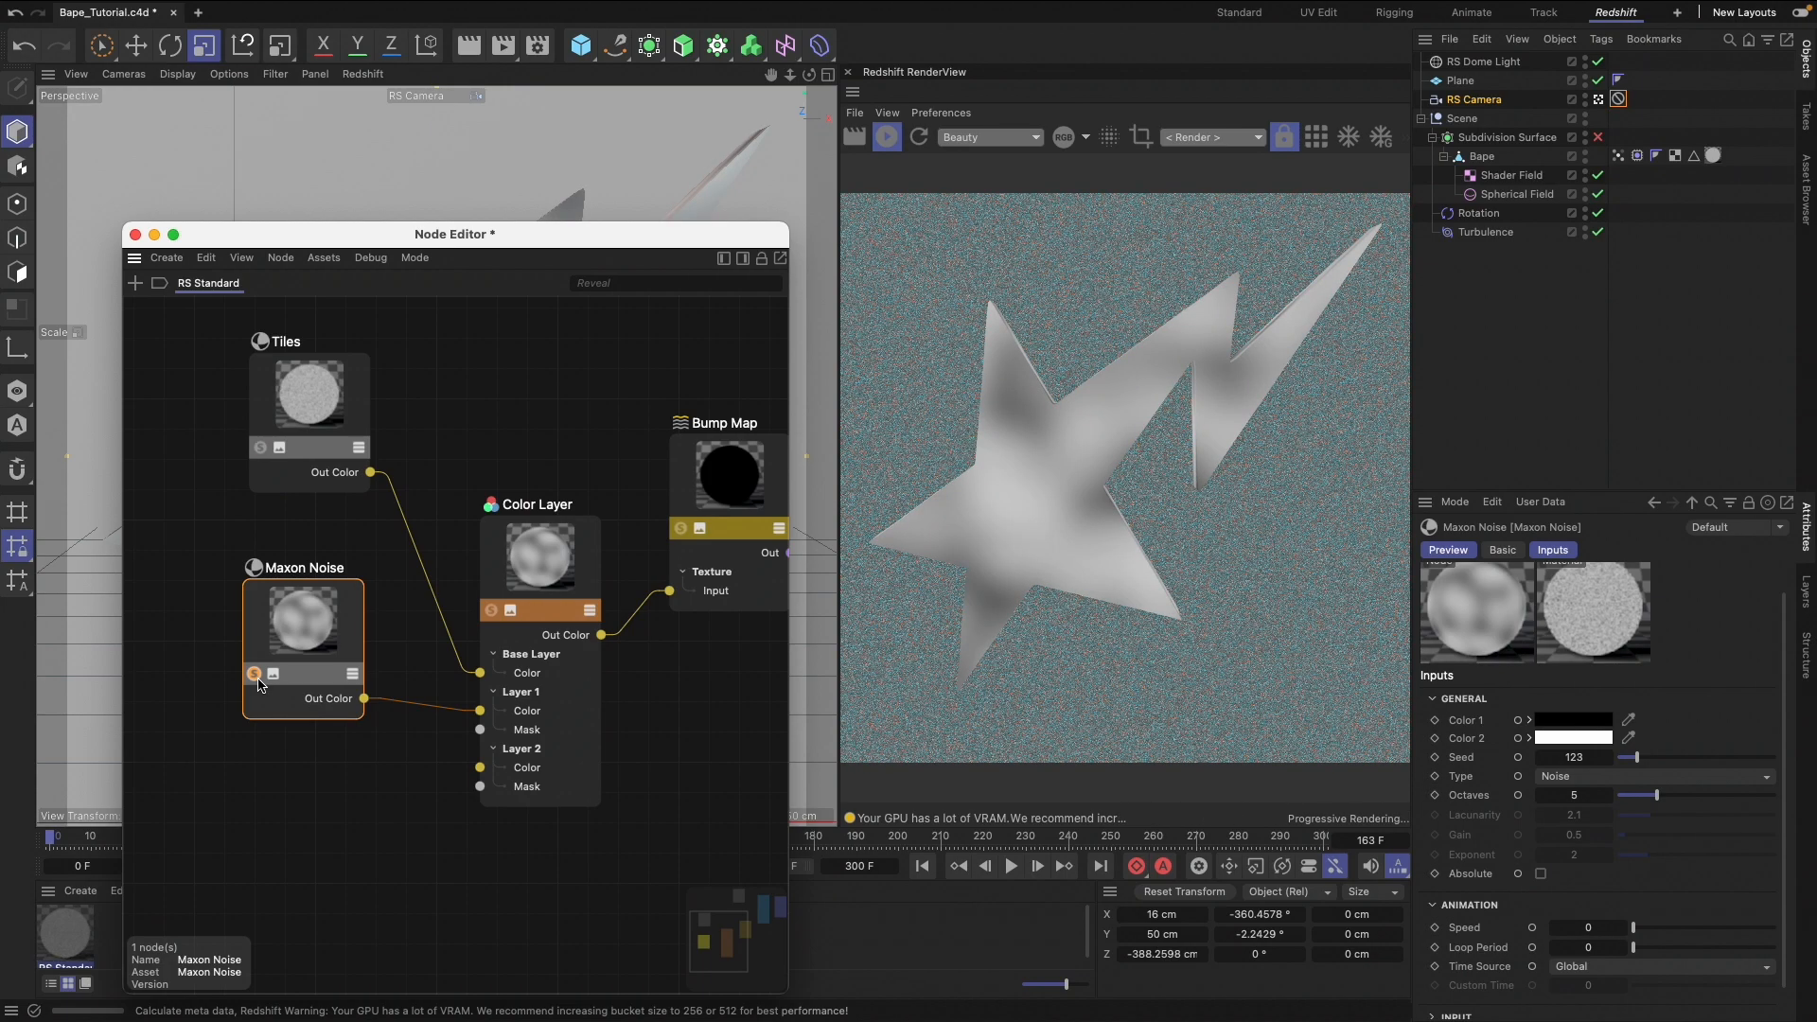
click(1642, 782)
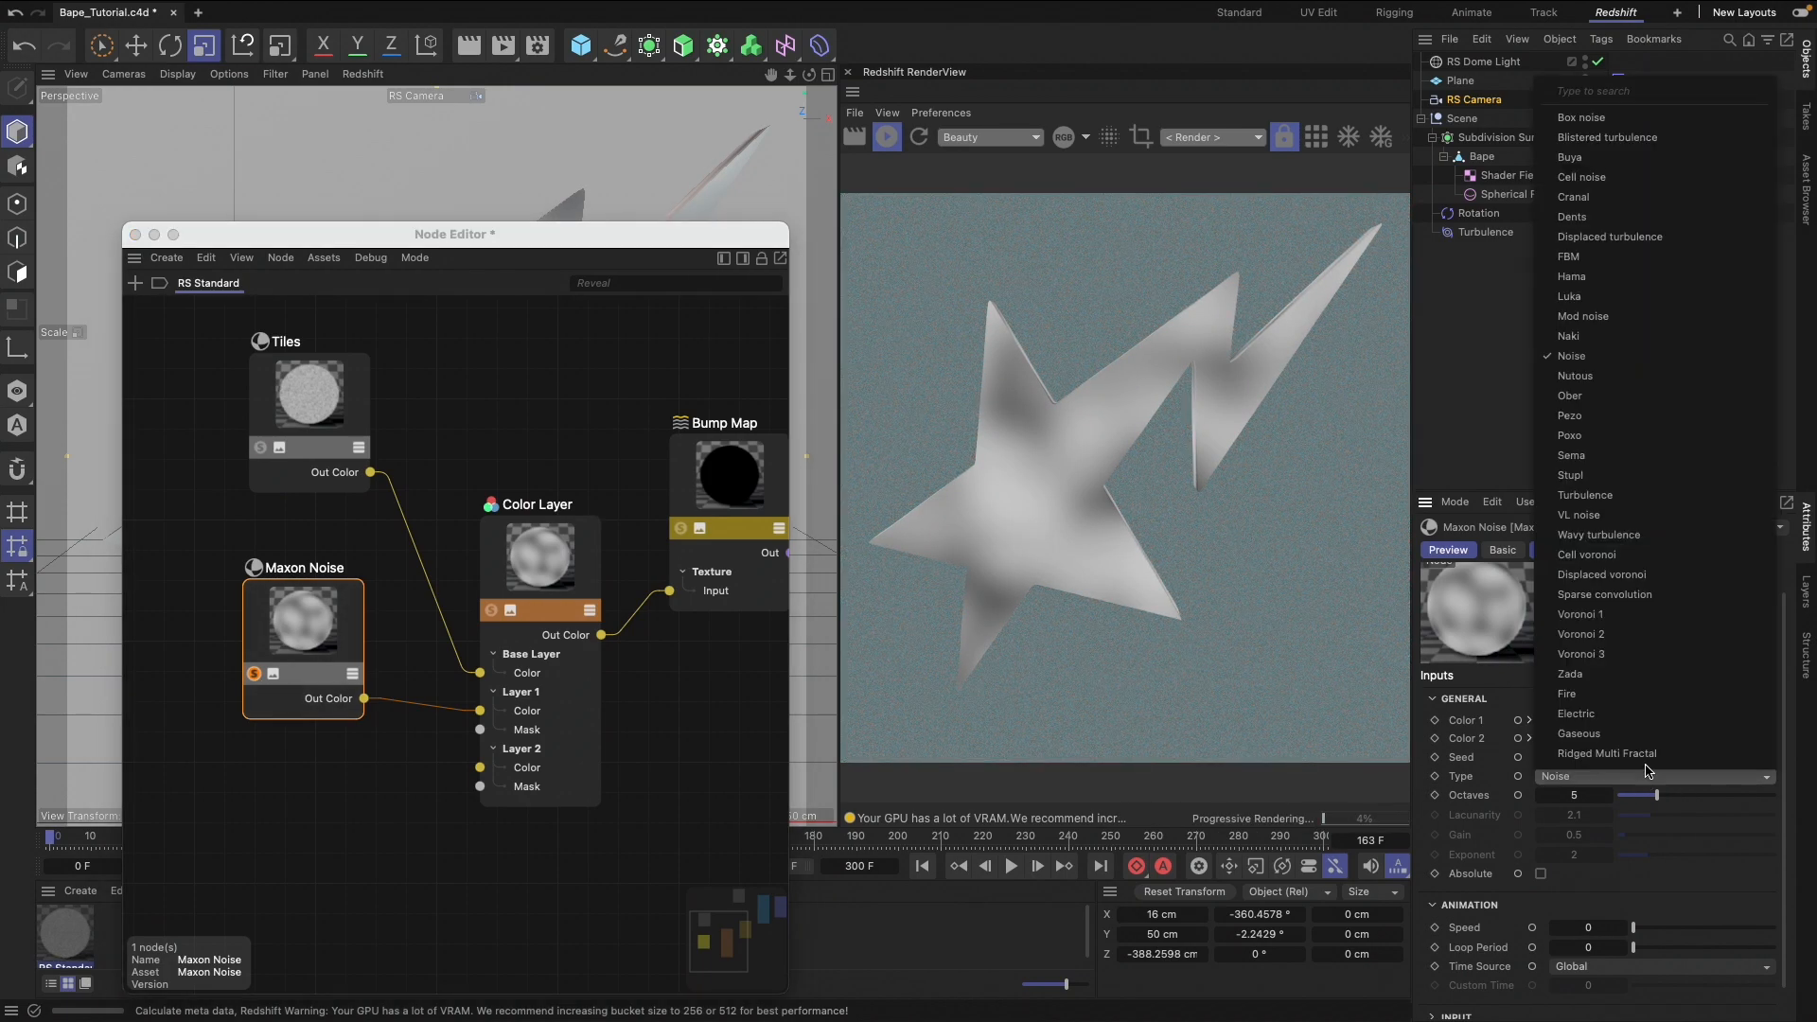
click(1625, 404)
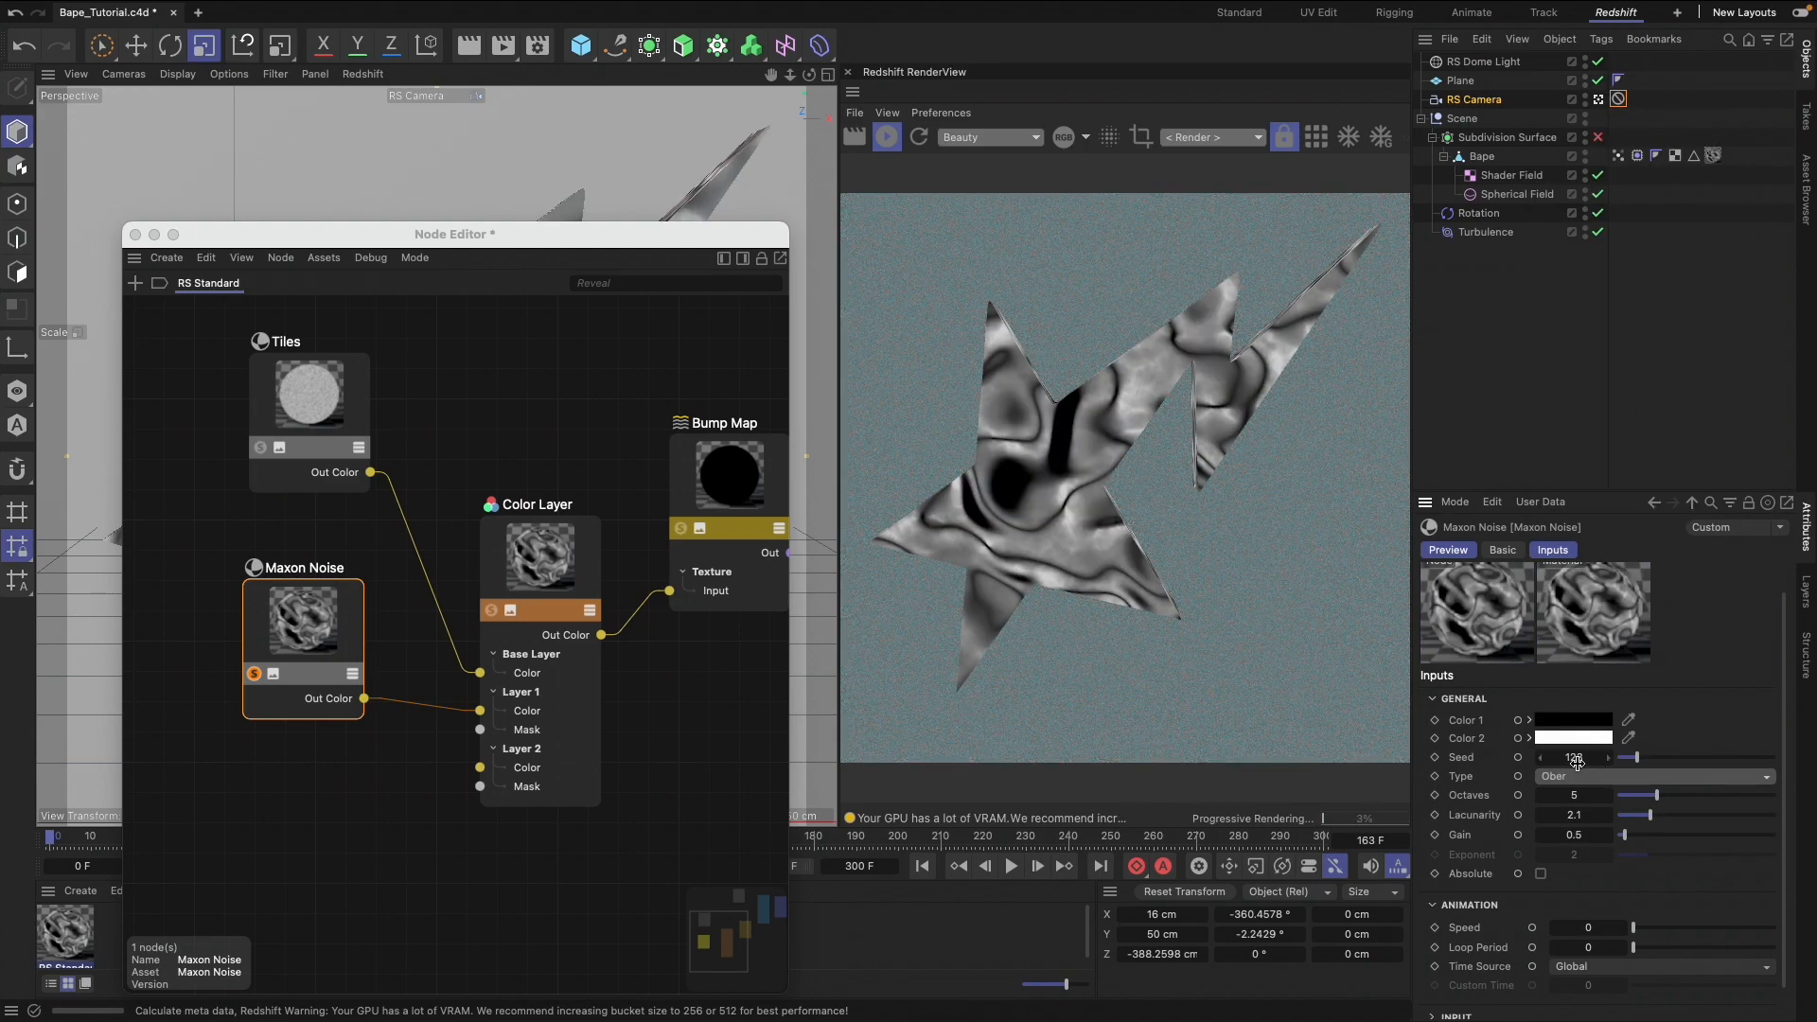
drag(1578, 762, 1638, 762)
Try an Overall Scale of 0.07 for the Maxon Noise input and settle on 0.7
scroll(1608, 916, down, 2)
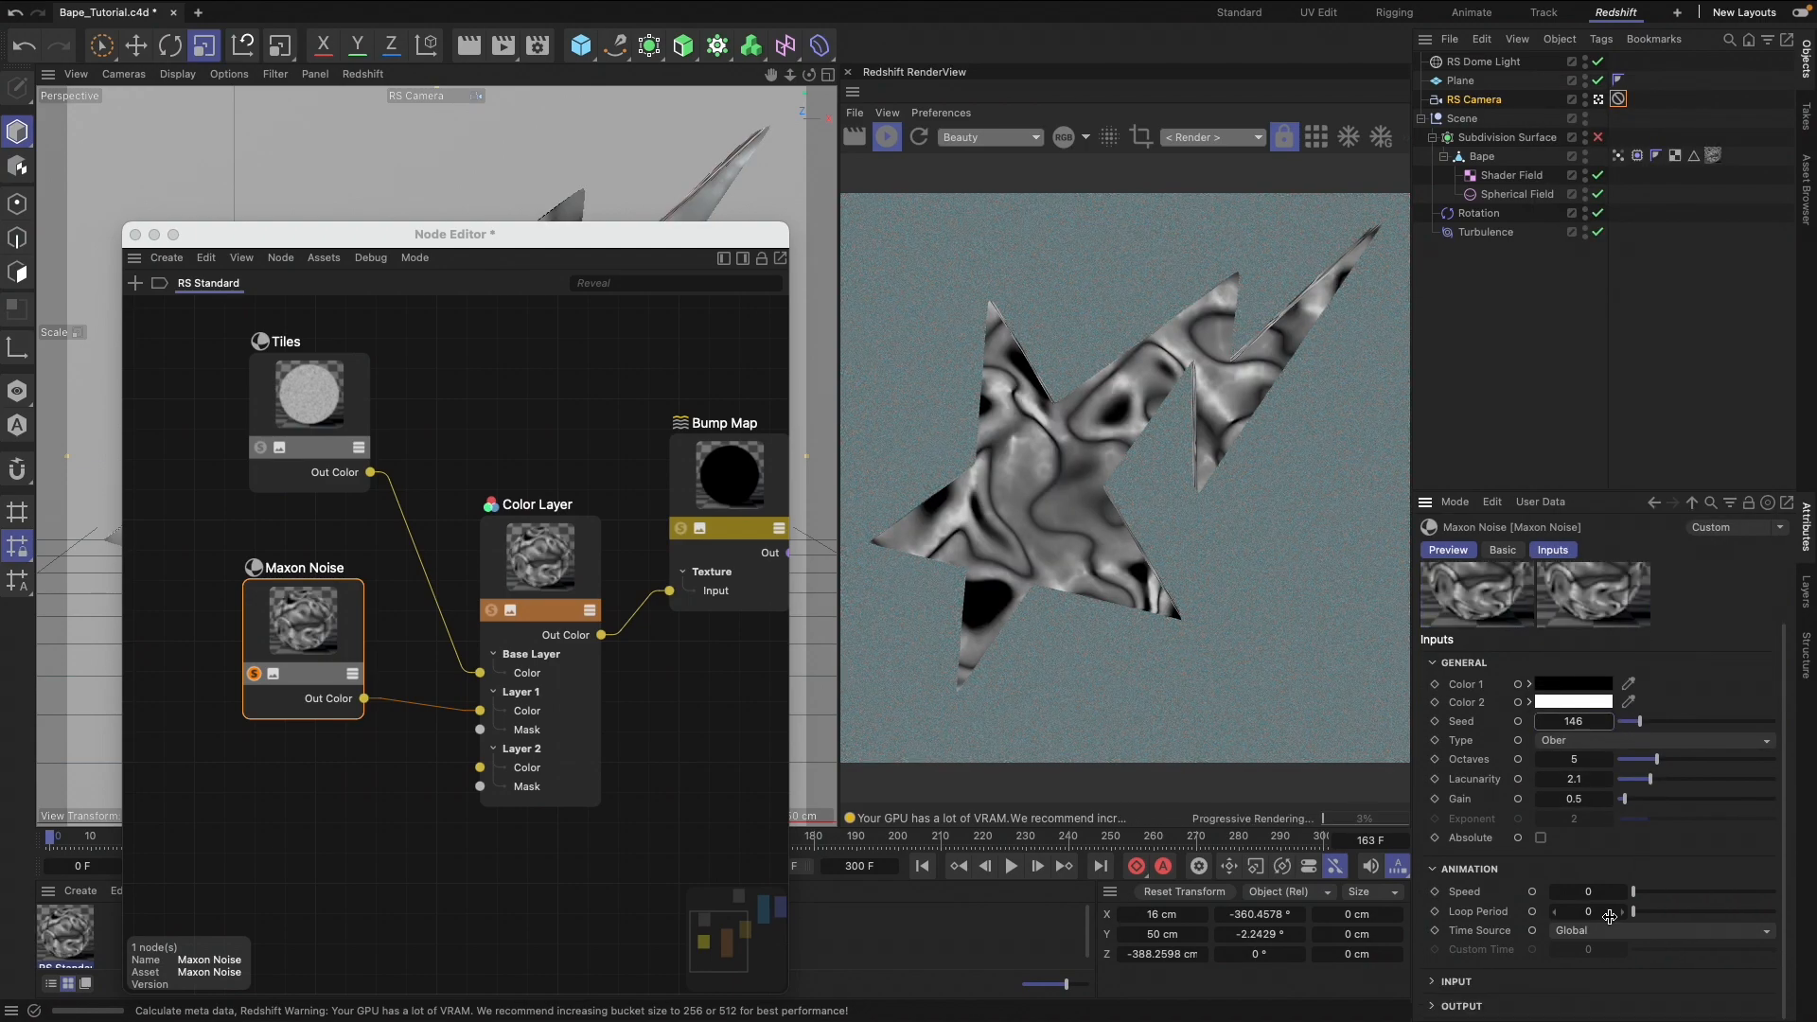
scroll(1486, 934, down, 5)
click(1645, 869)
text(.07)
key(Return)
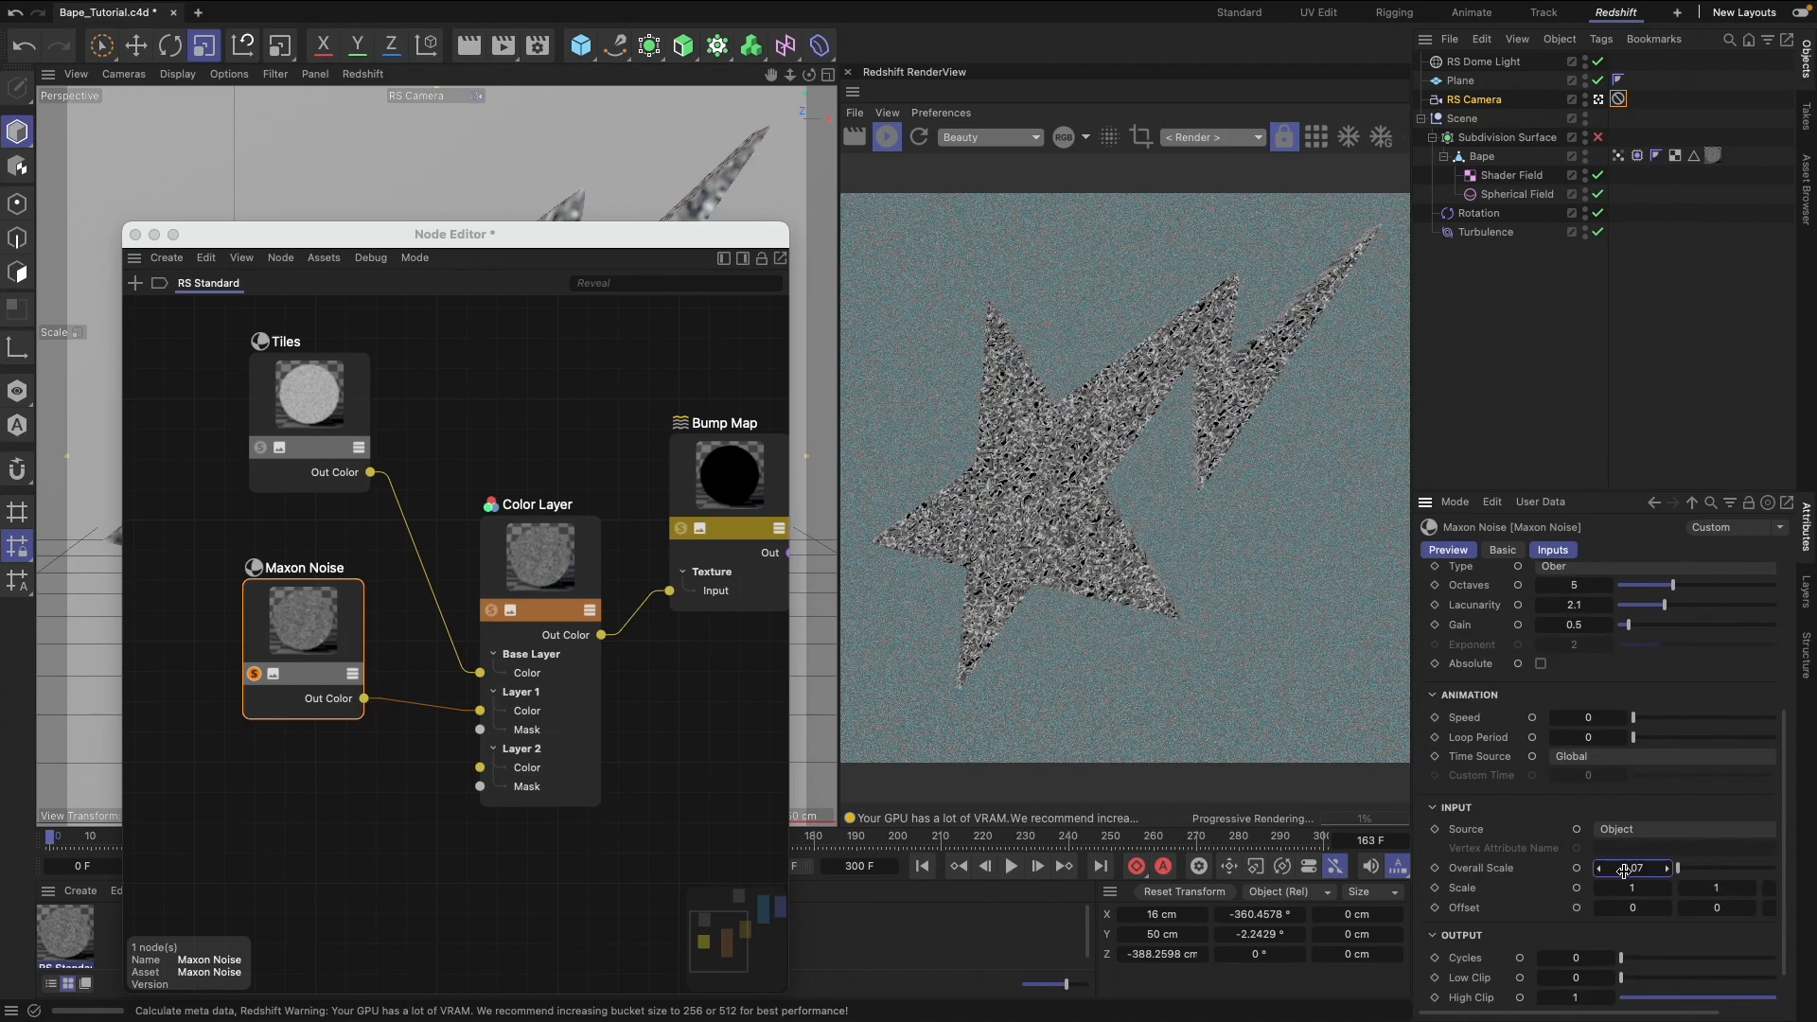
text(.7)
key(Return)
Try Multiply and Overlay as the Color Layer's Layer 1 blend mode and turn off the Maxon Noise solo preview
scroll(1623, 871, down, 1)
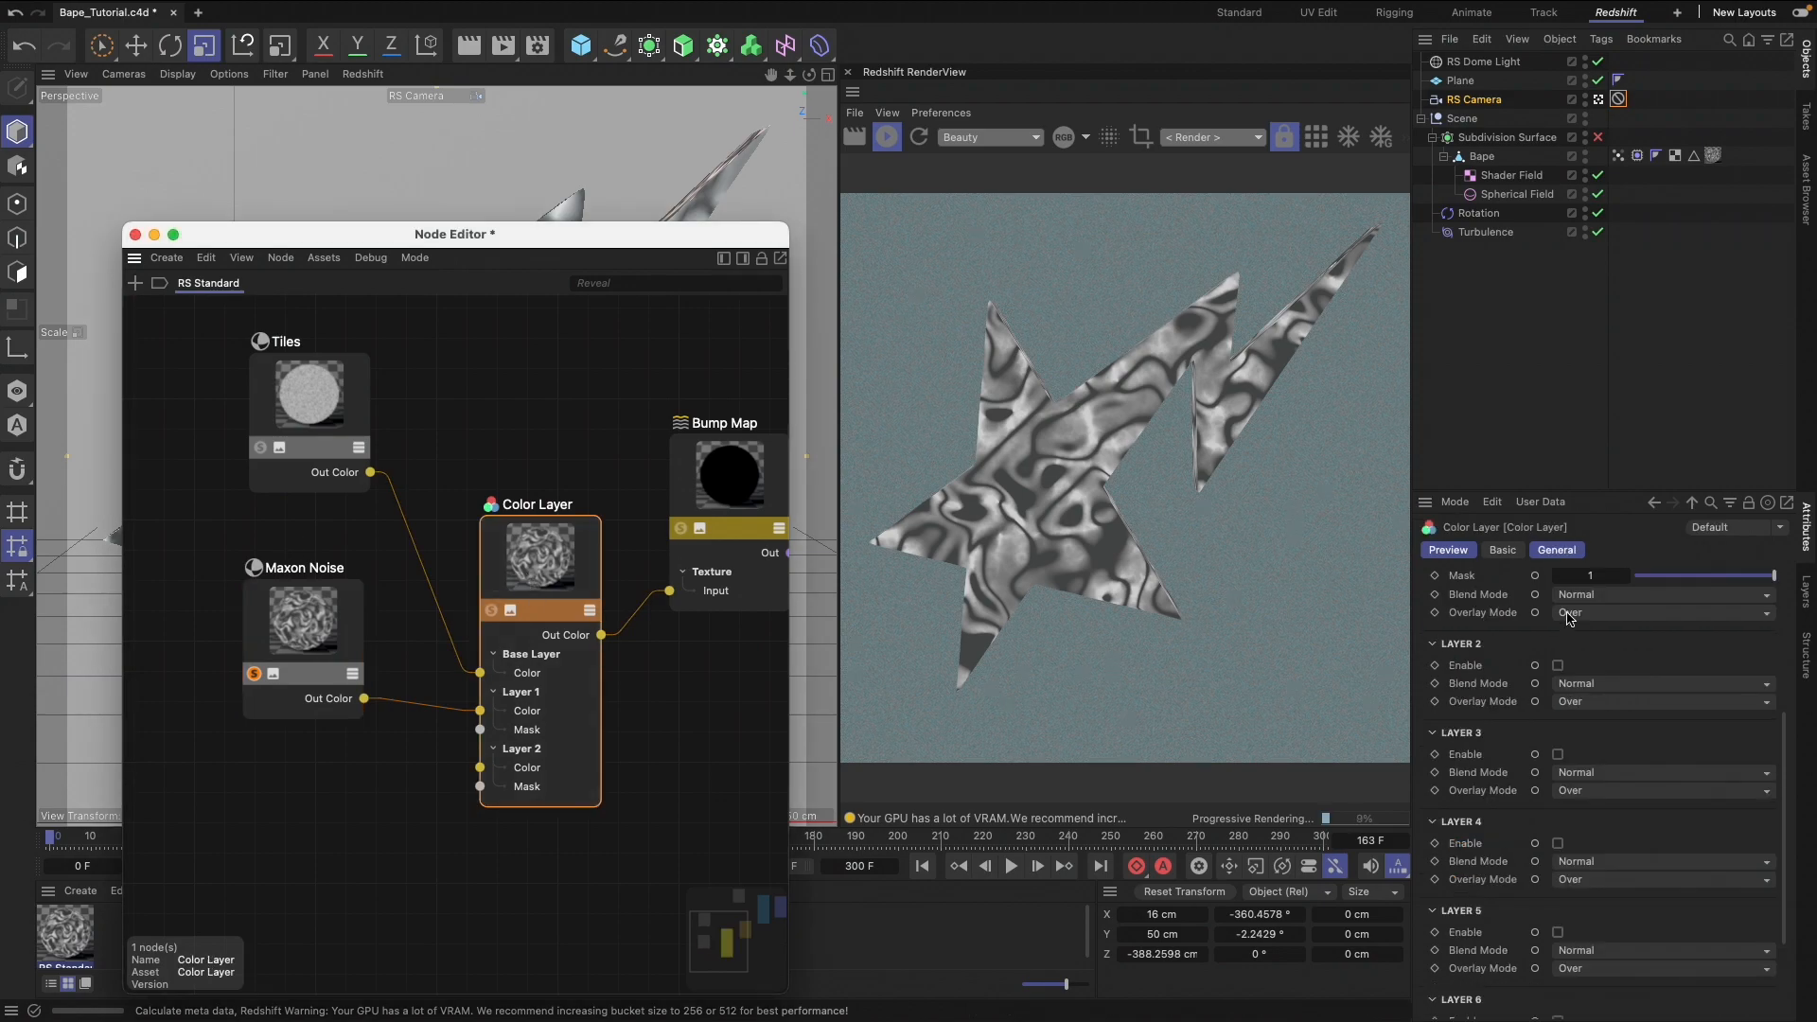
click(528, 581)
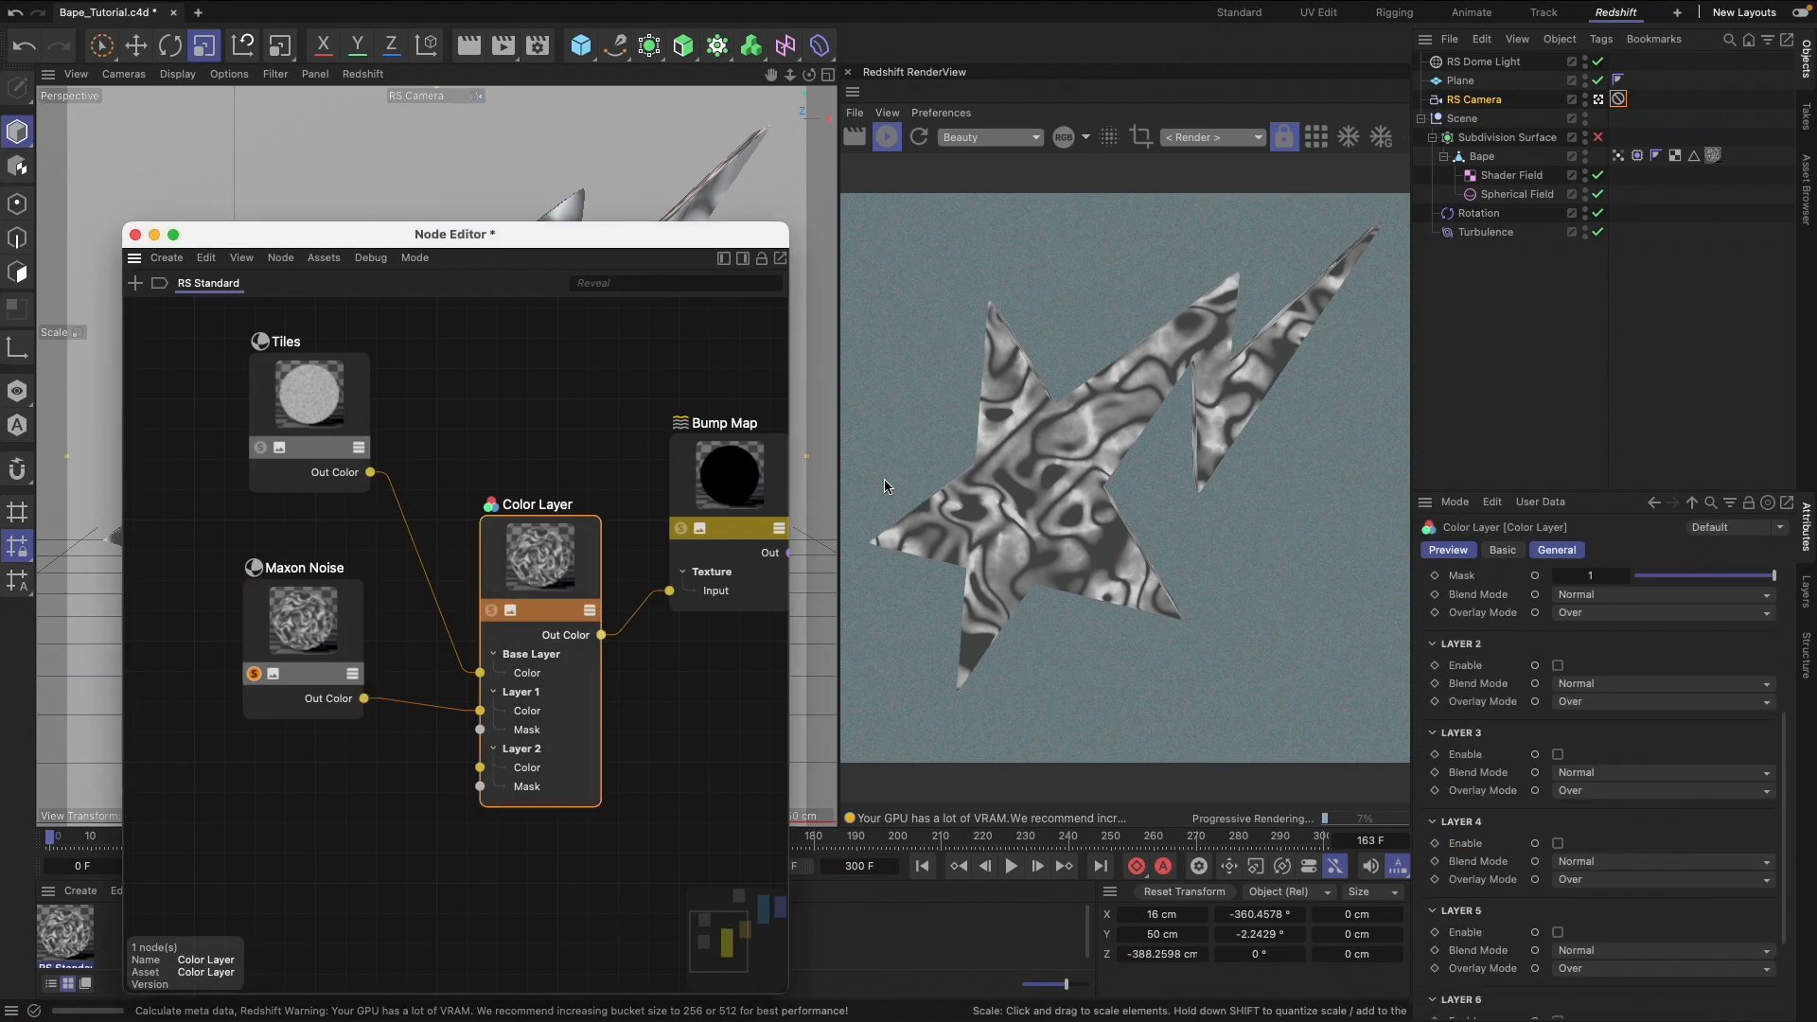
scroll(1509, 662, up, 6)
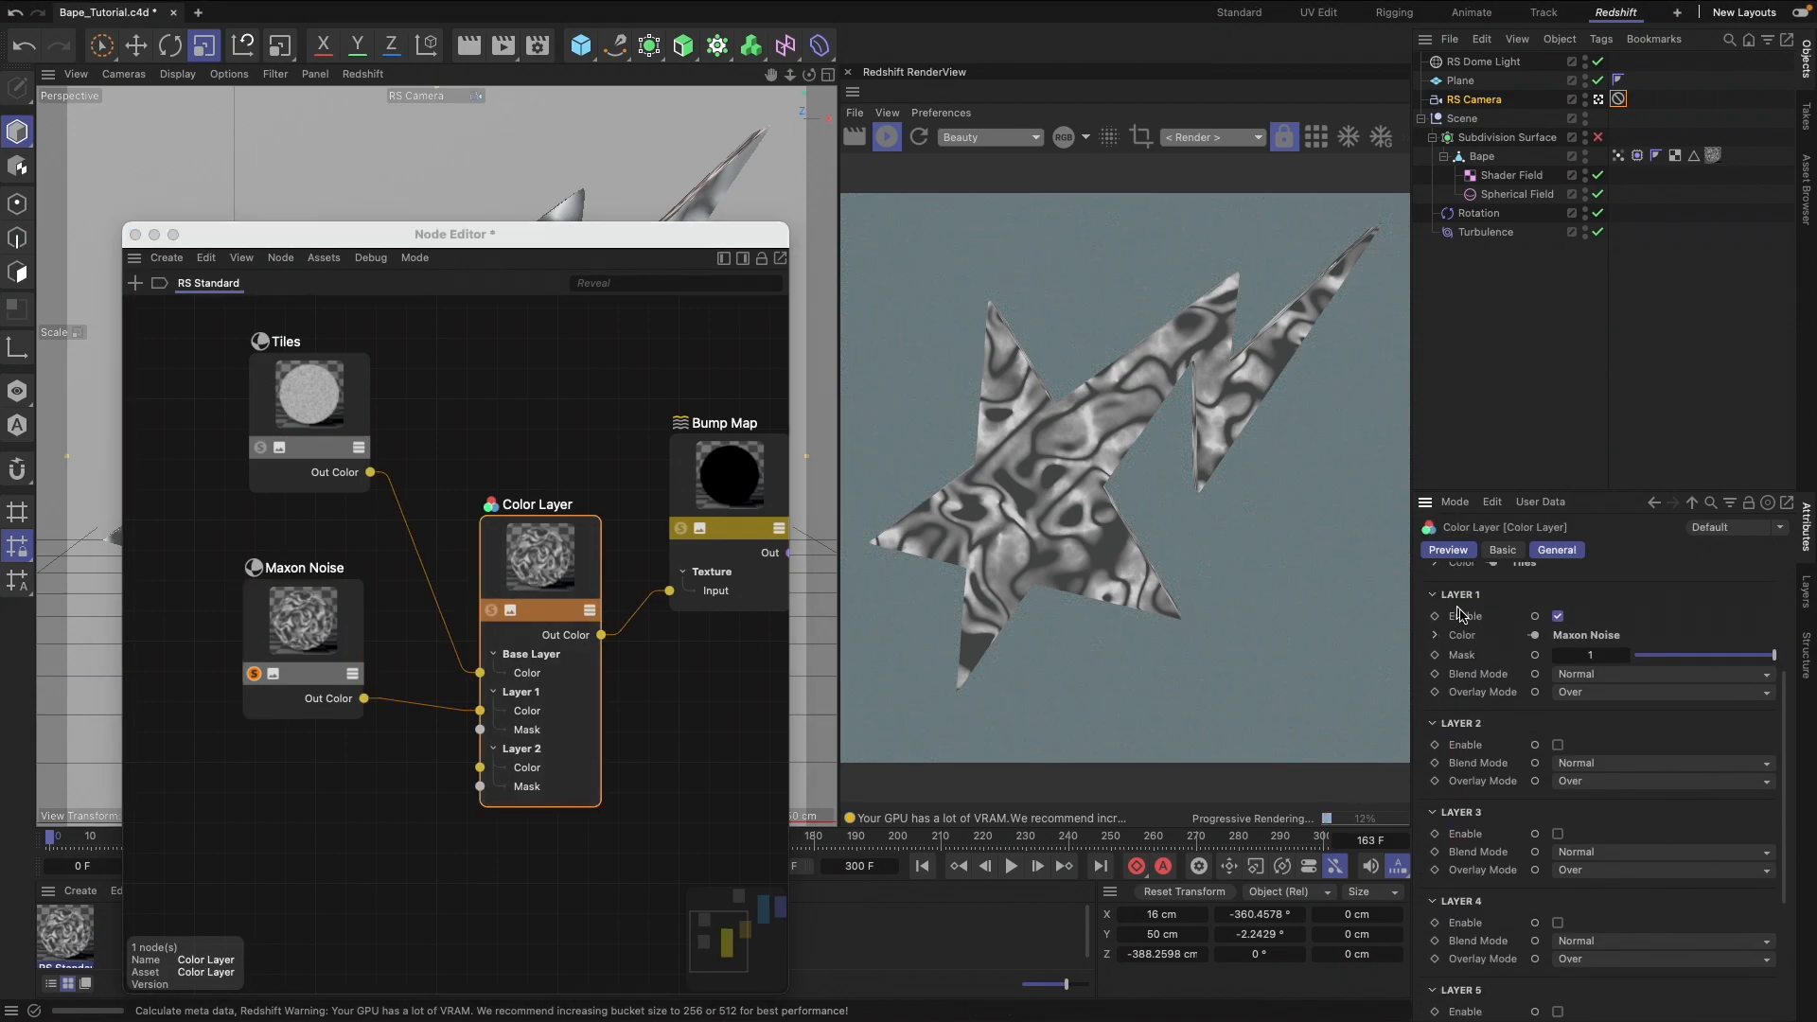
click(1628, 890)
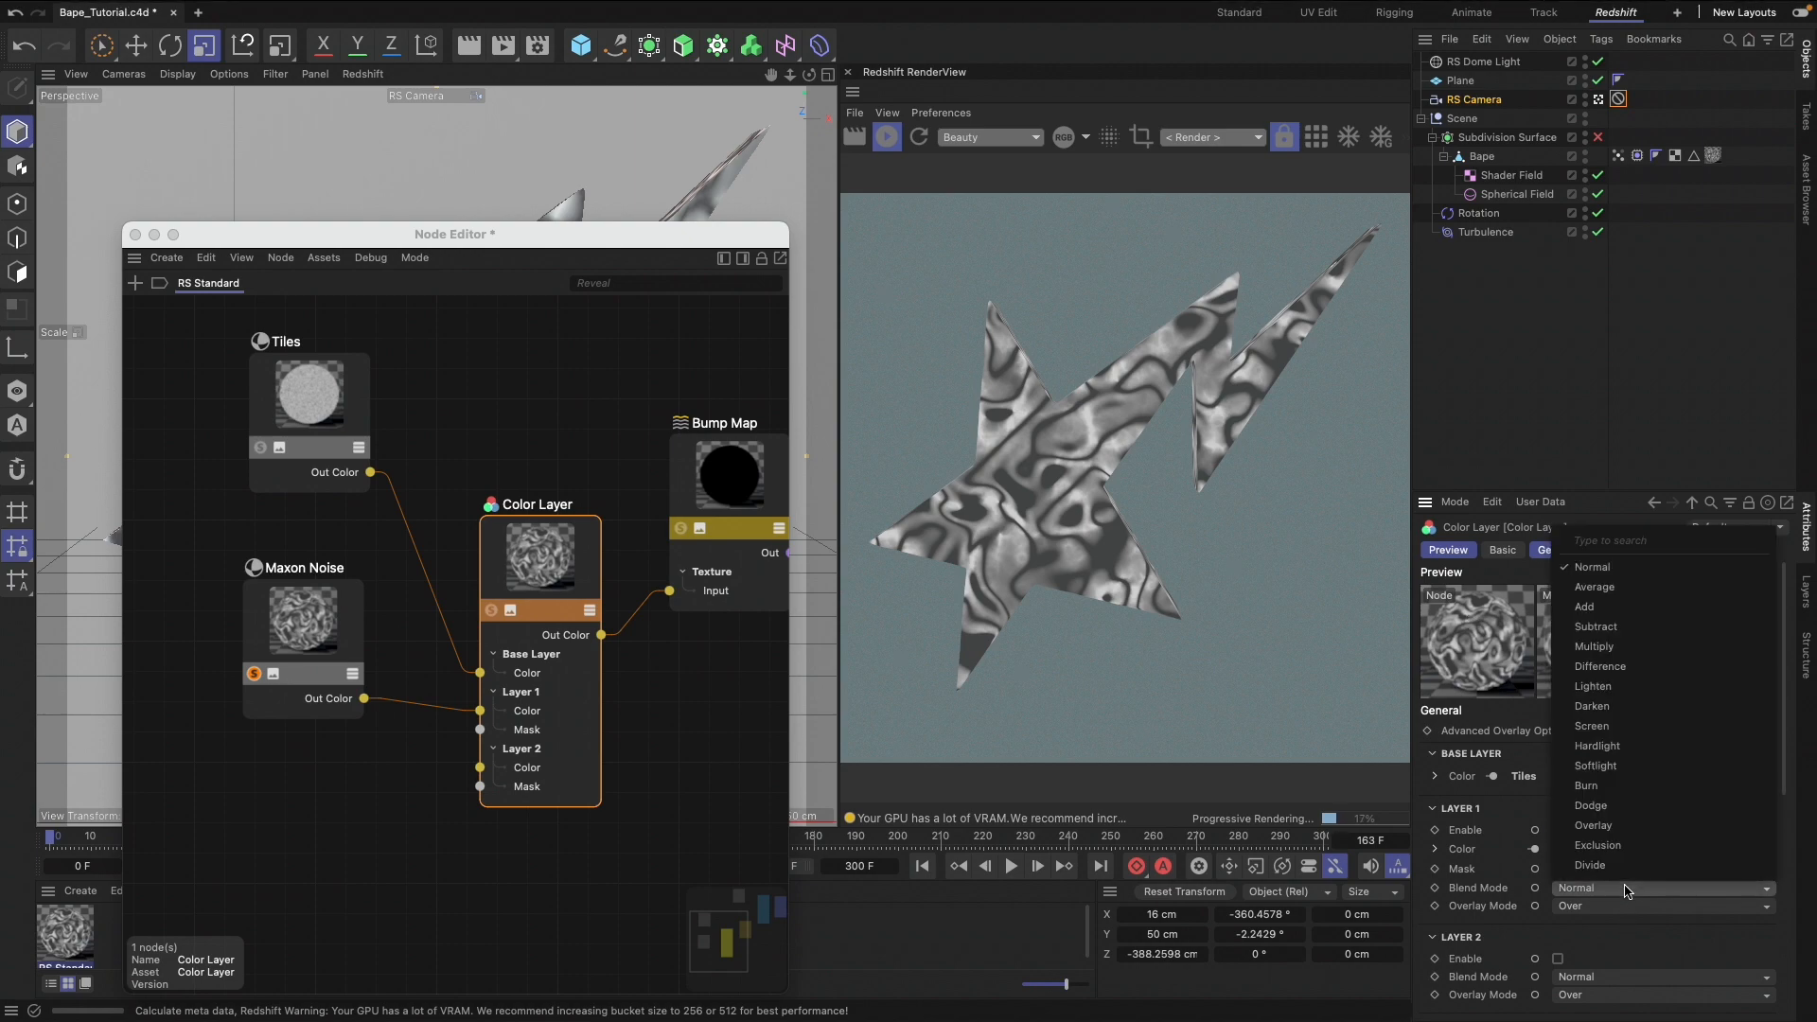
click(1649, 649)
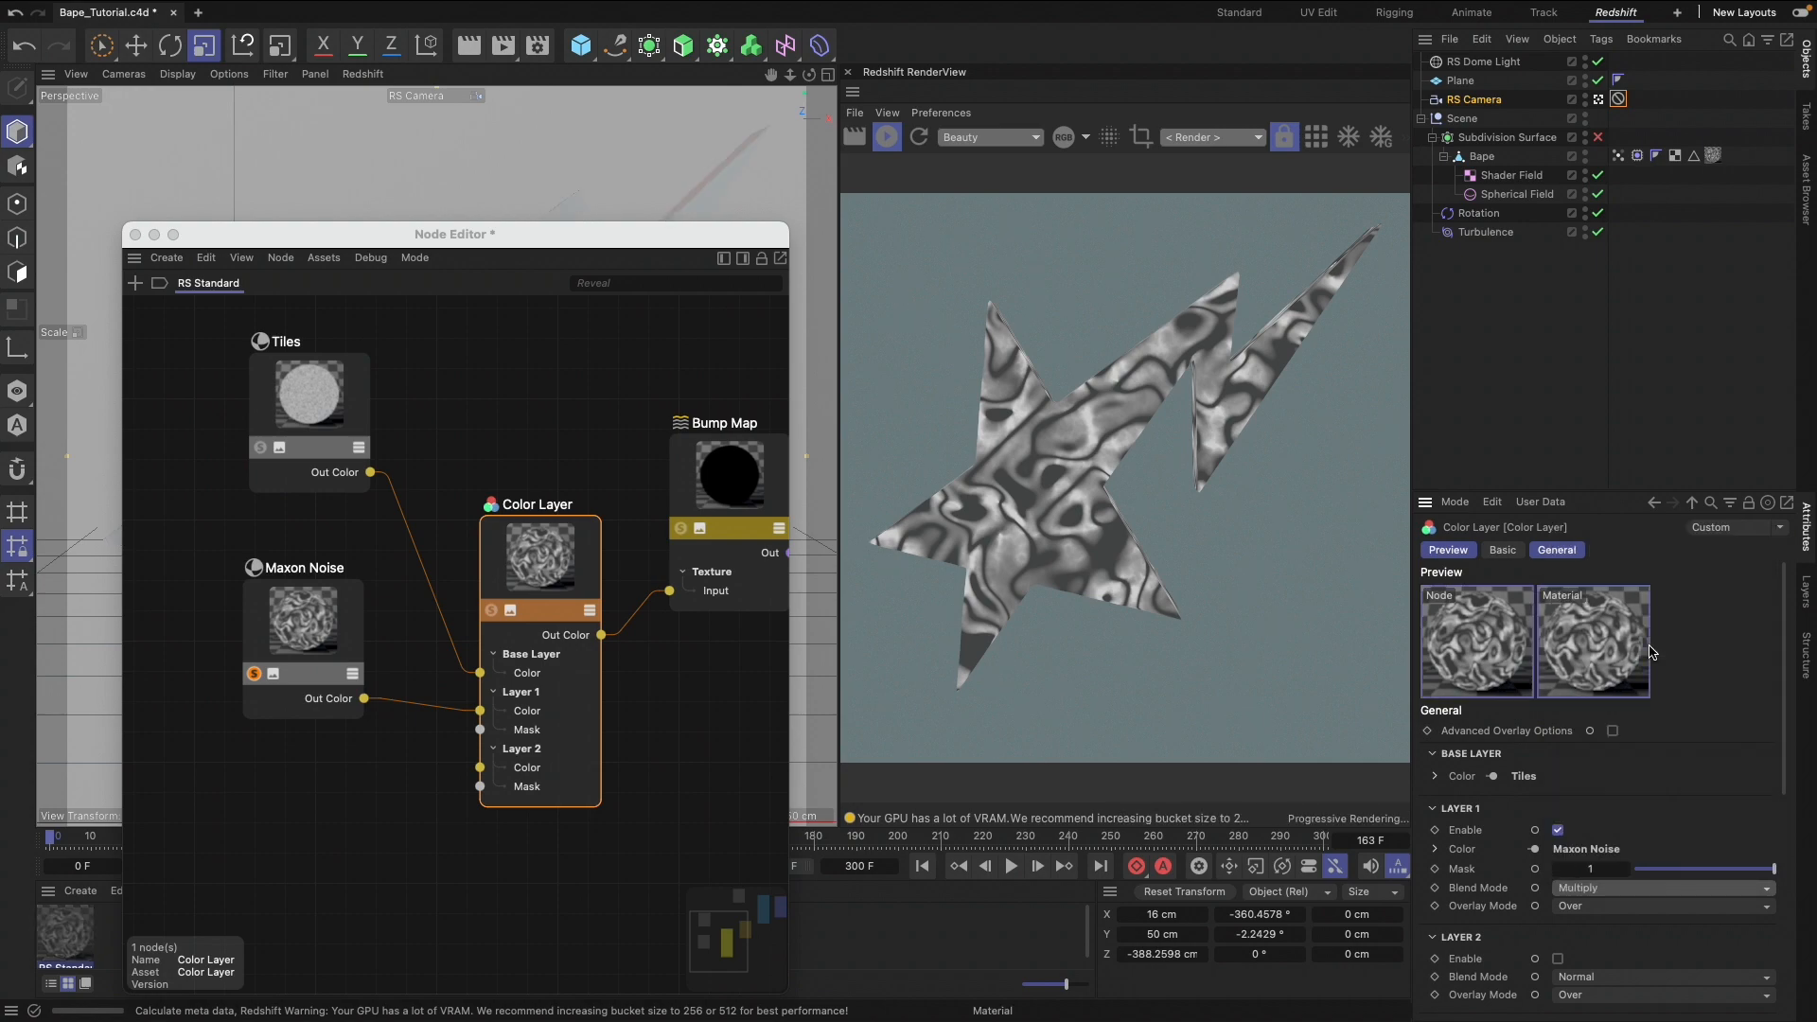
click(1606, 891)
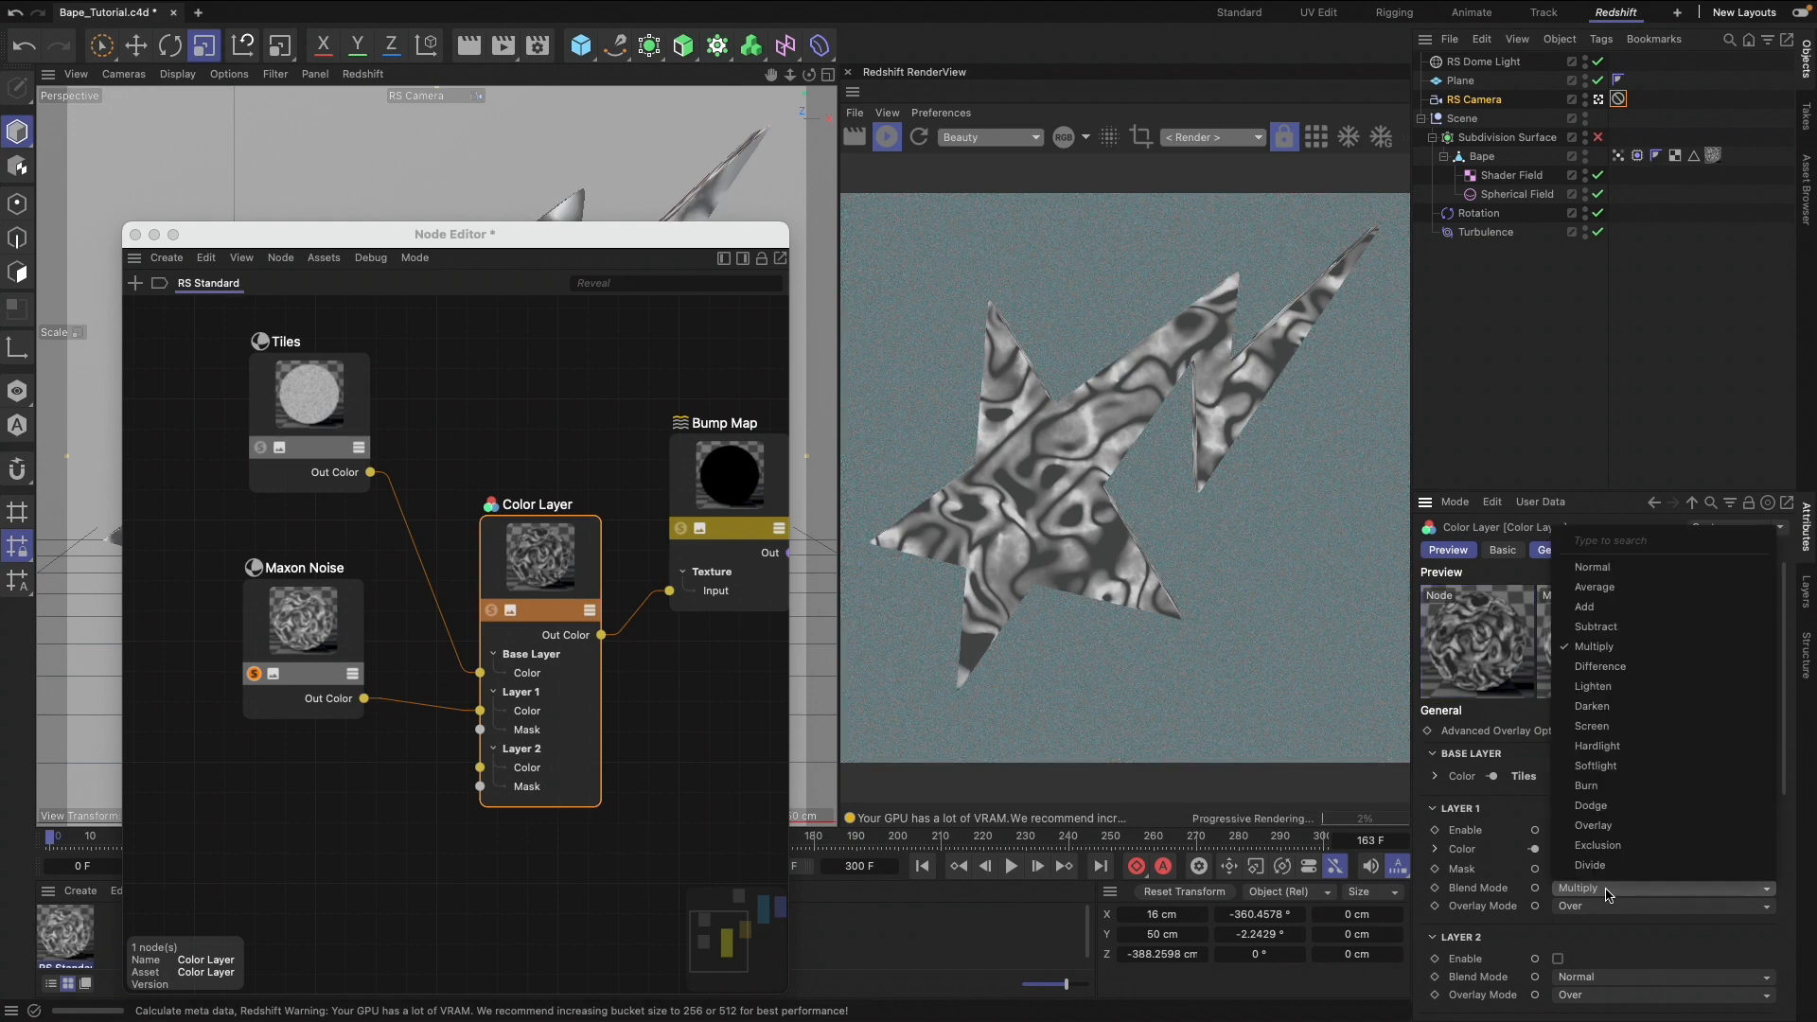
click(1620, 827)
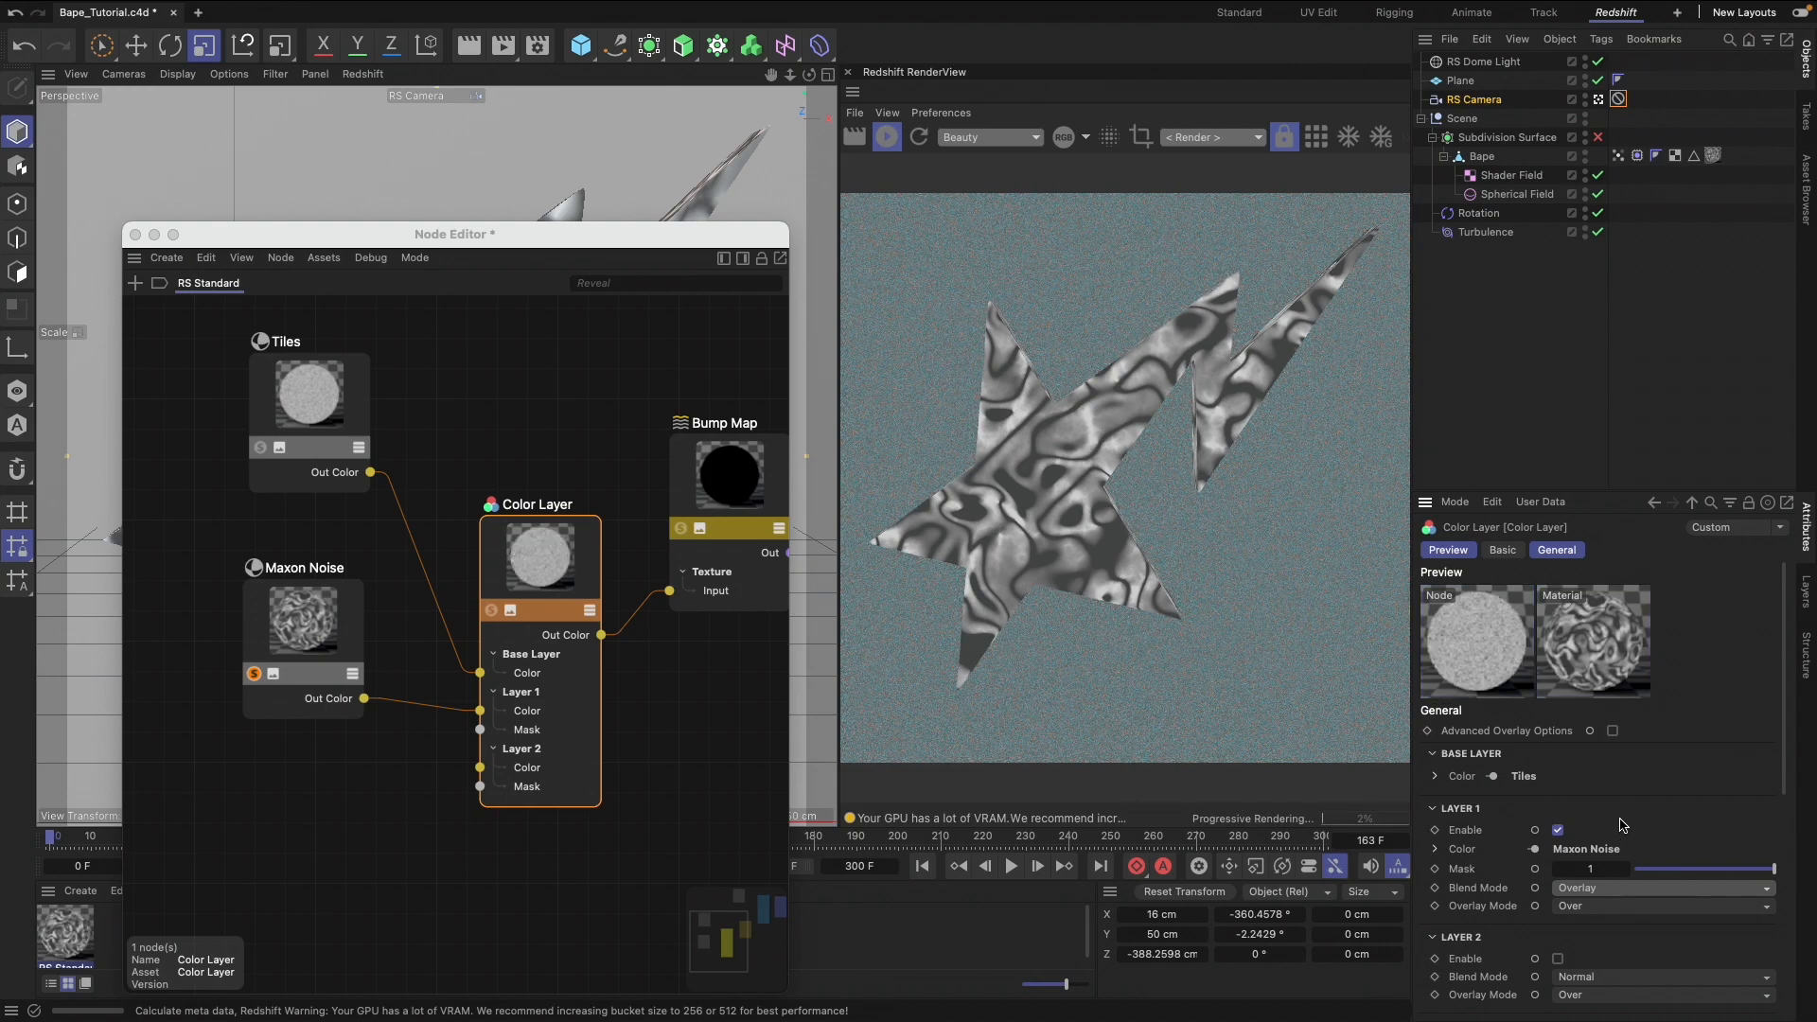
click(253, 674)
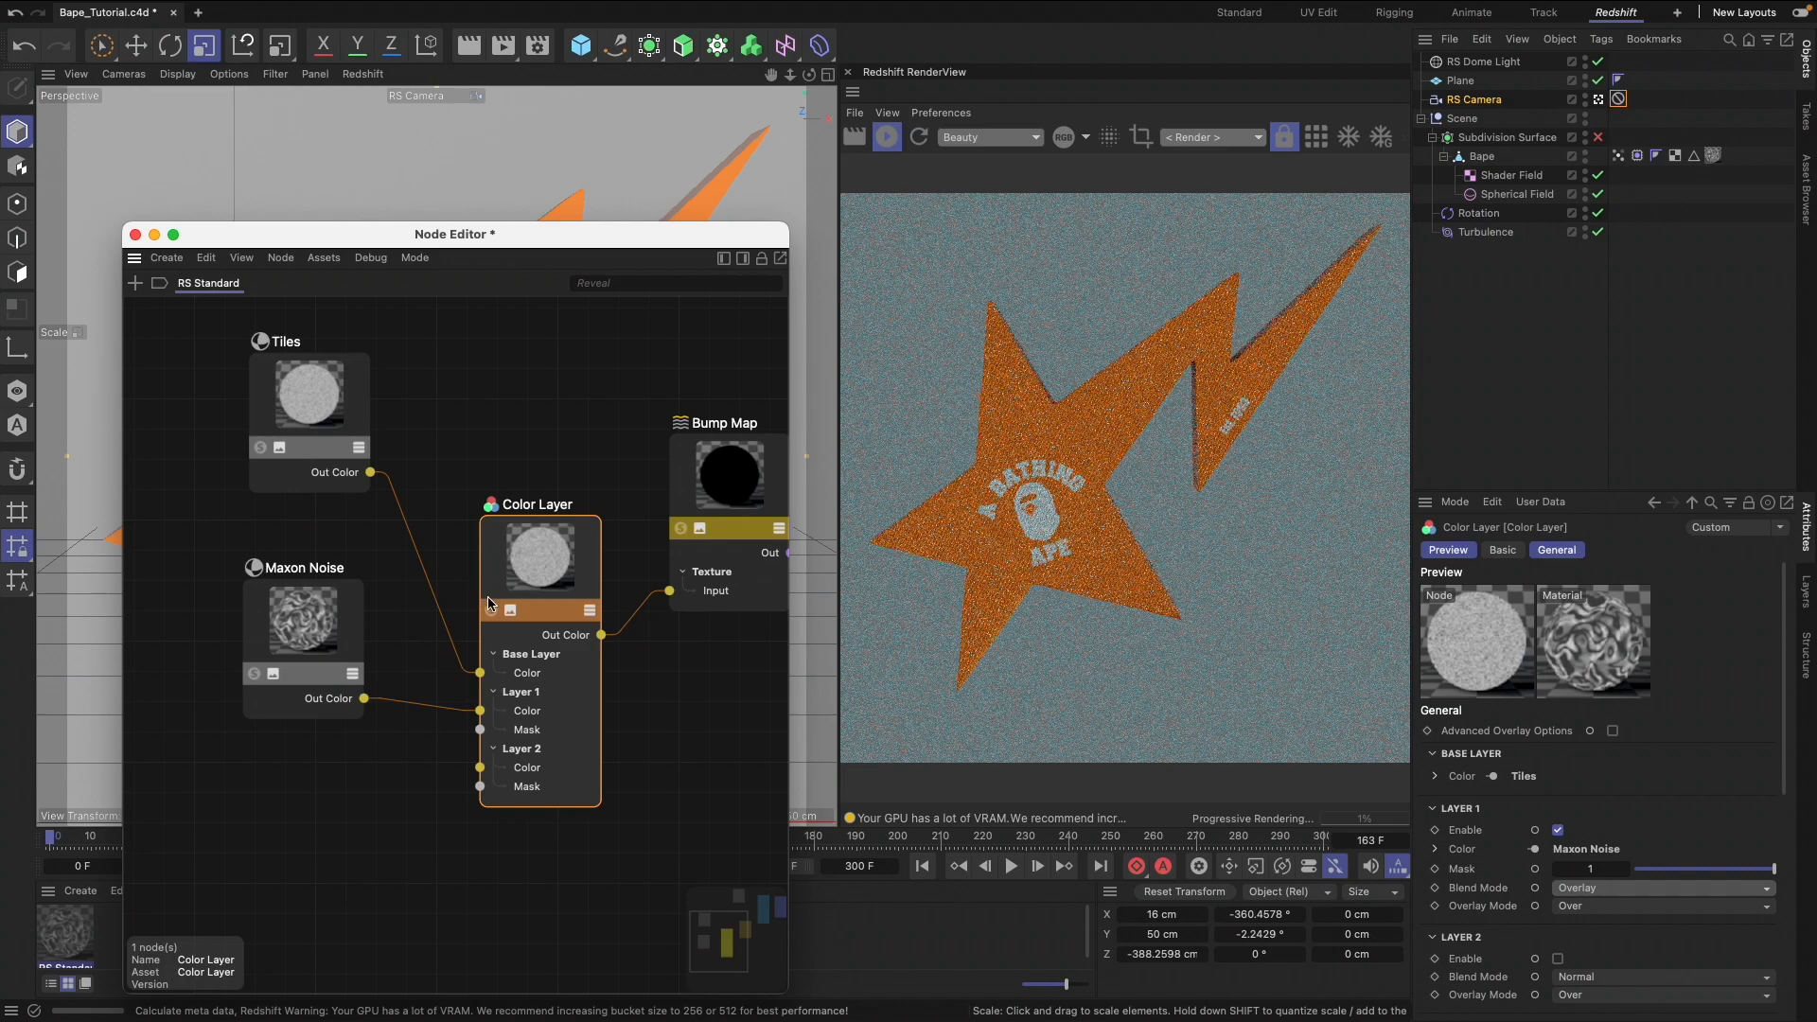
Compare Multiply and Overlay for the Color Layer's Layer 1 on the full material and settle on Multiply
click(1564, 889)
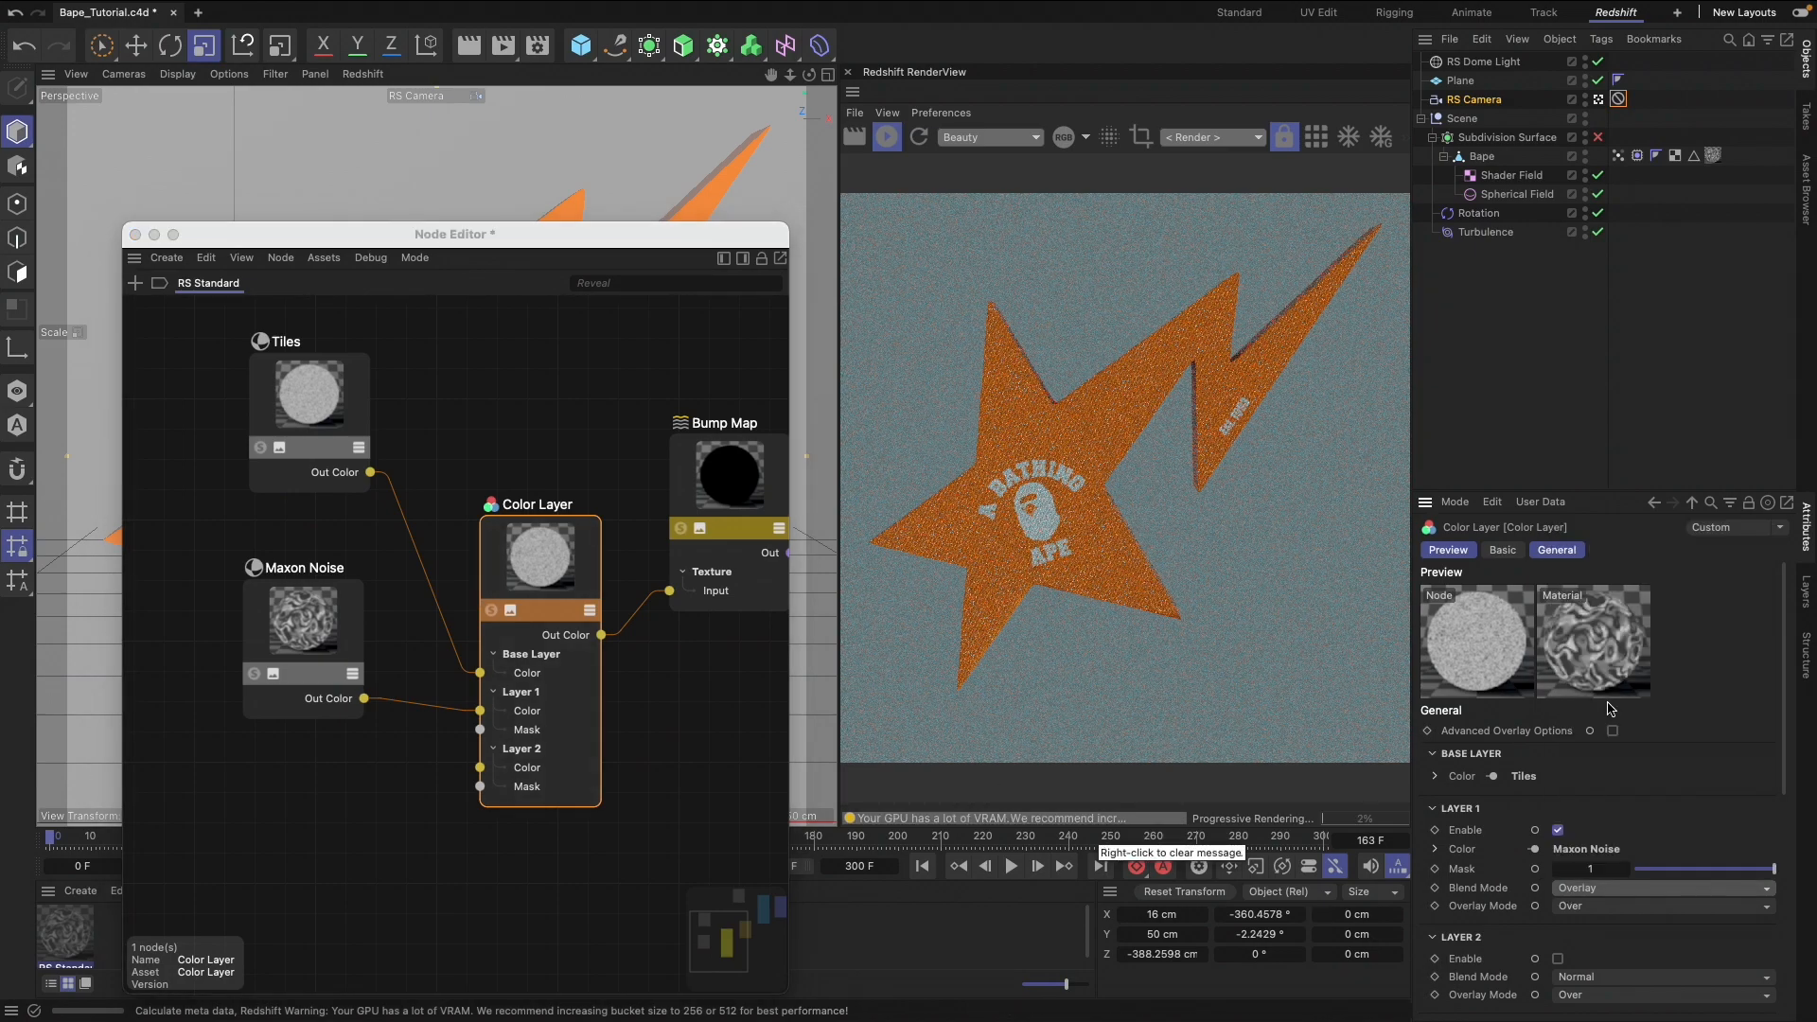
click(1574, 893)
click(1594, 648)
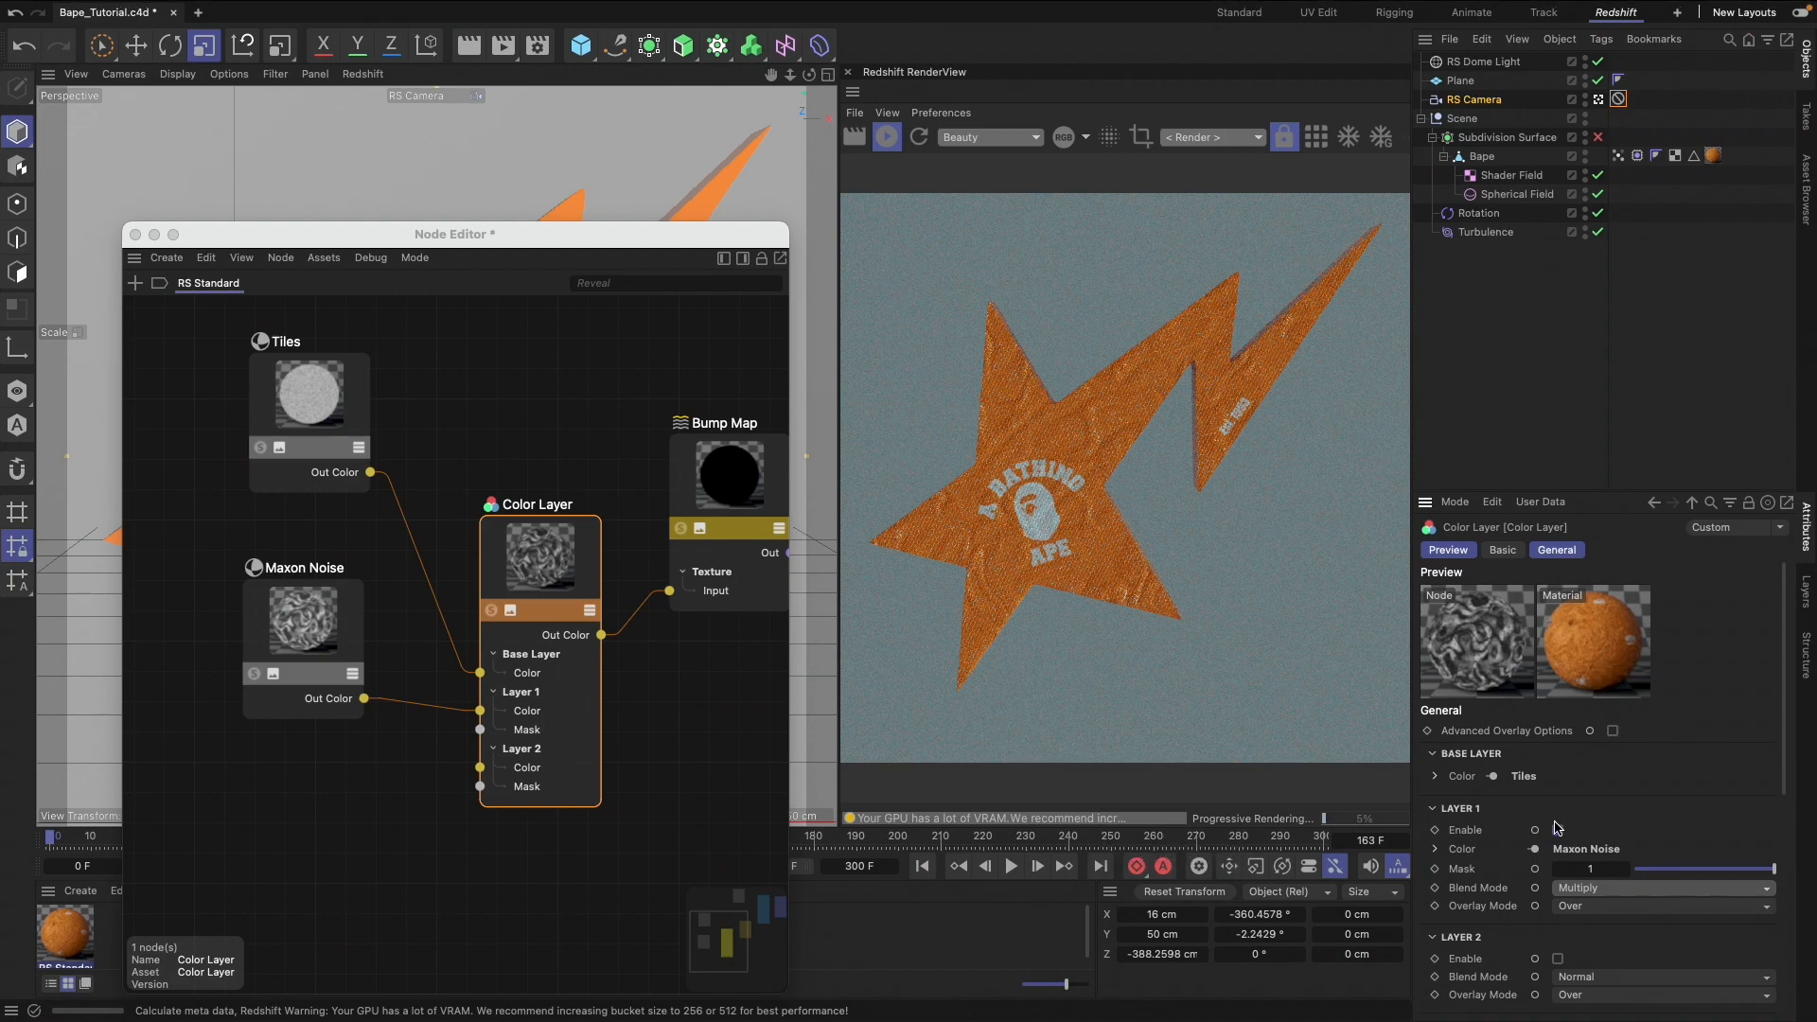
click(1572, 889)
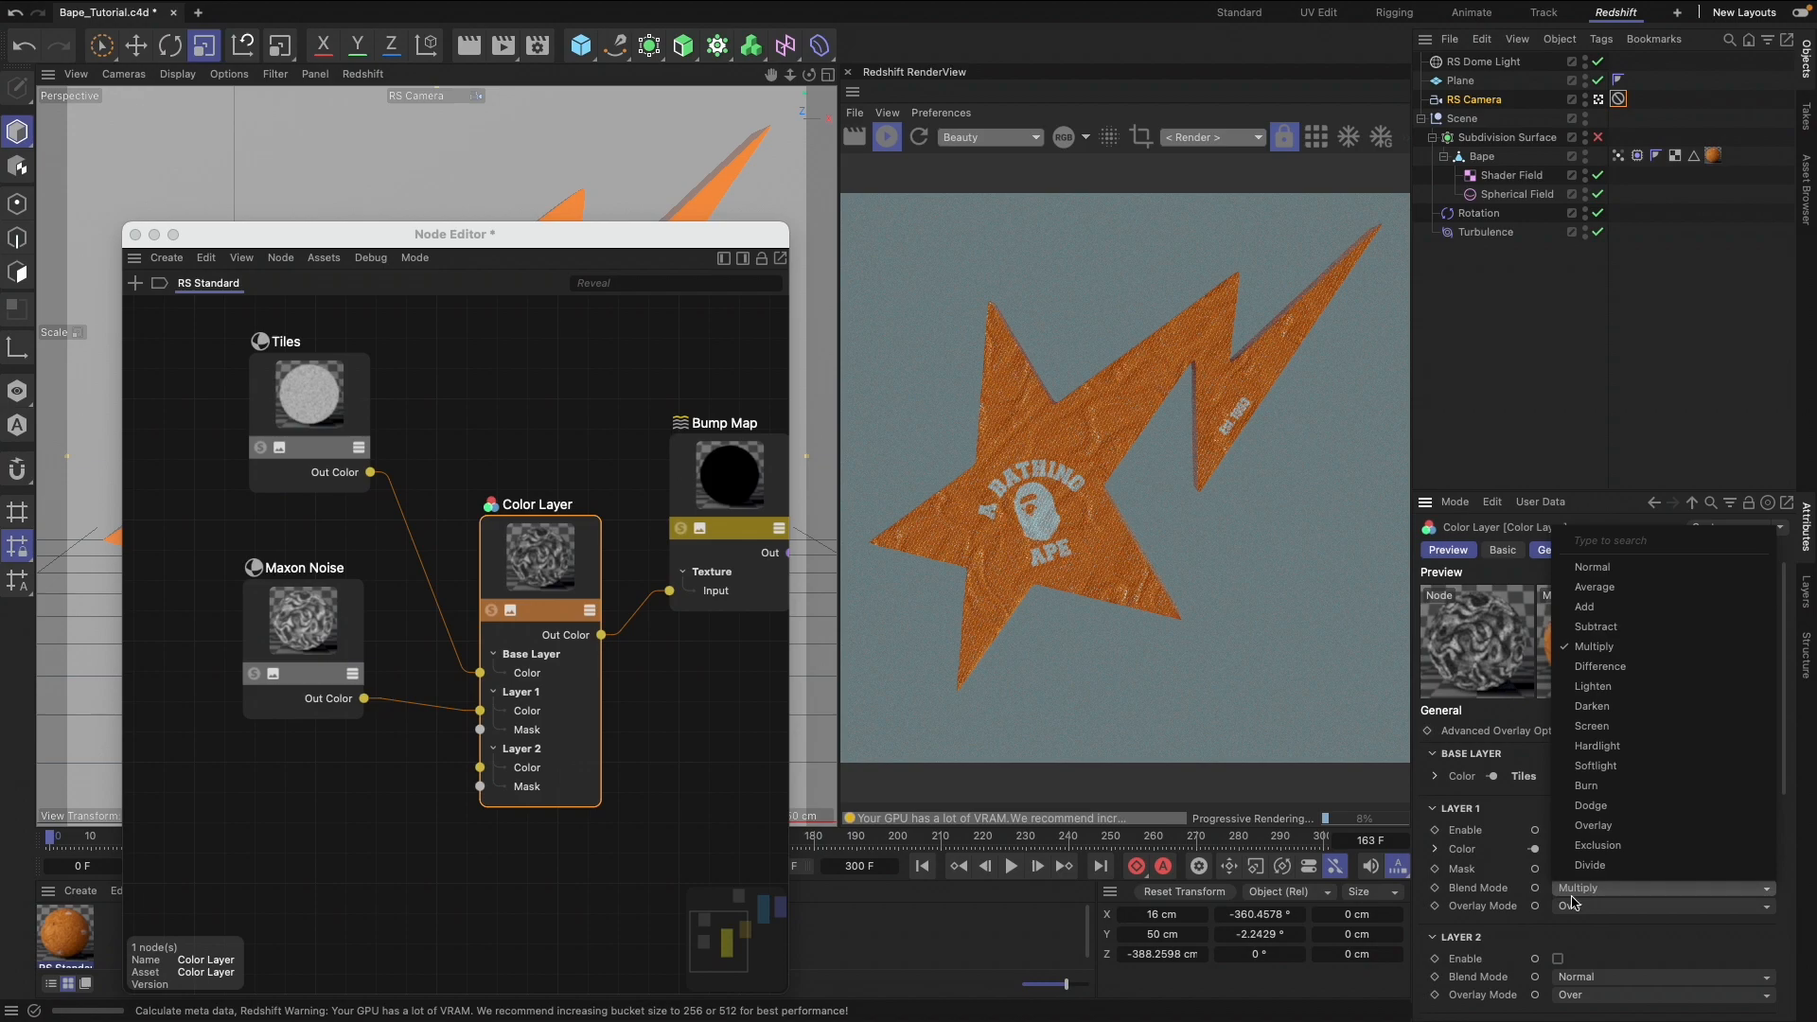
click(1621, 826)
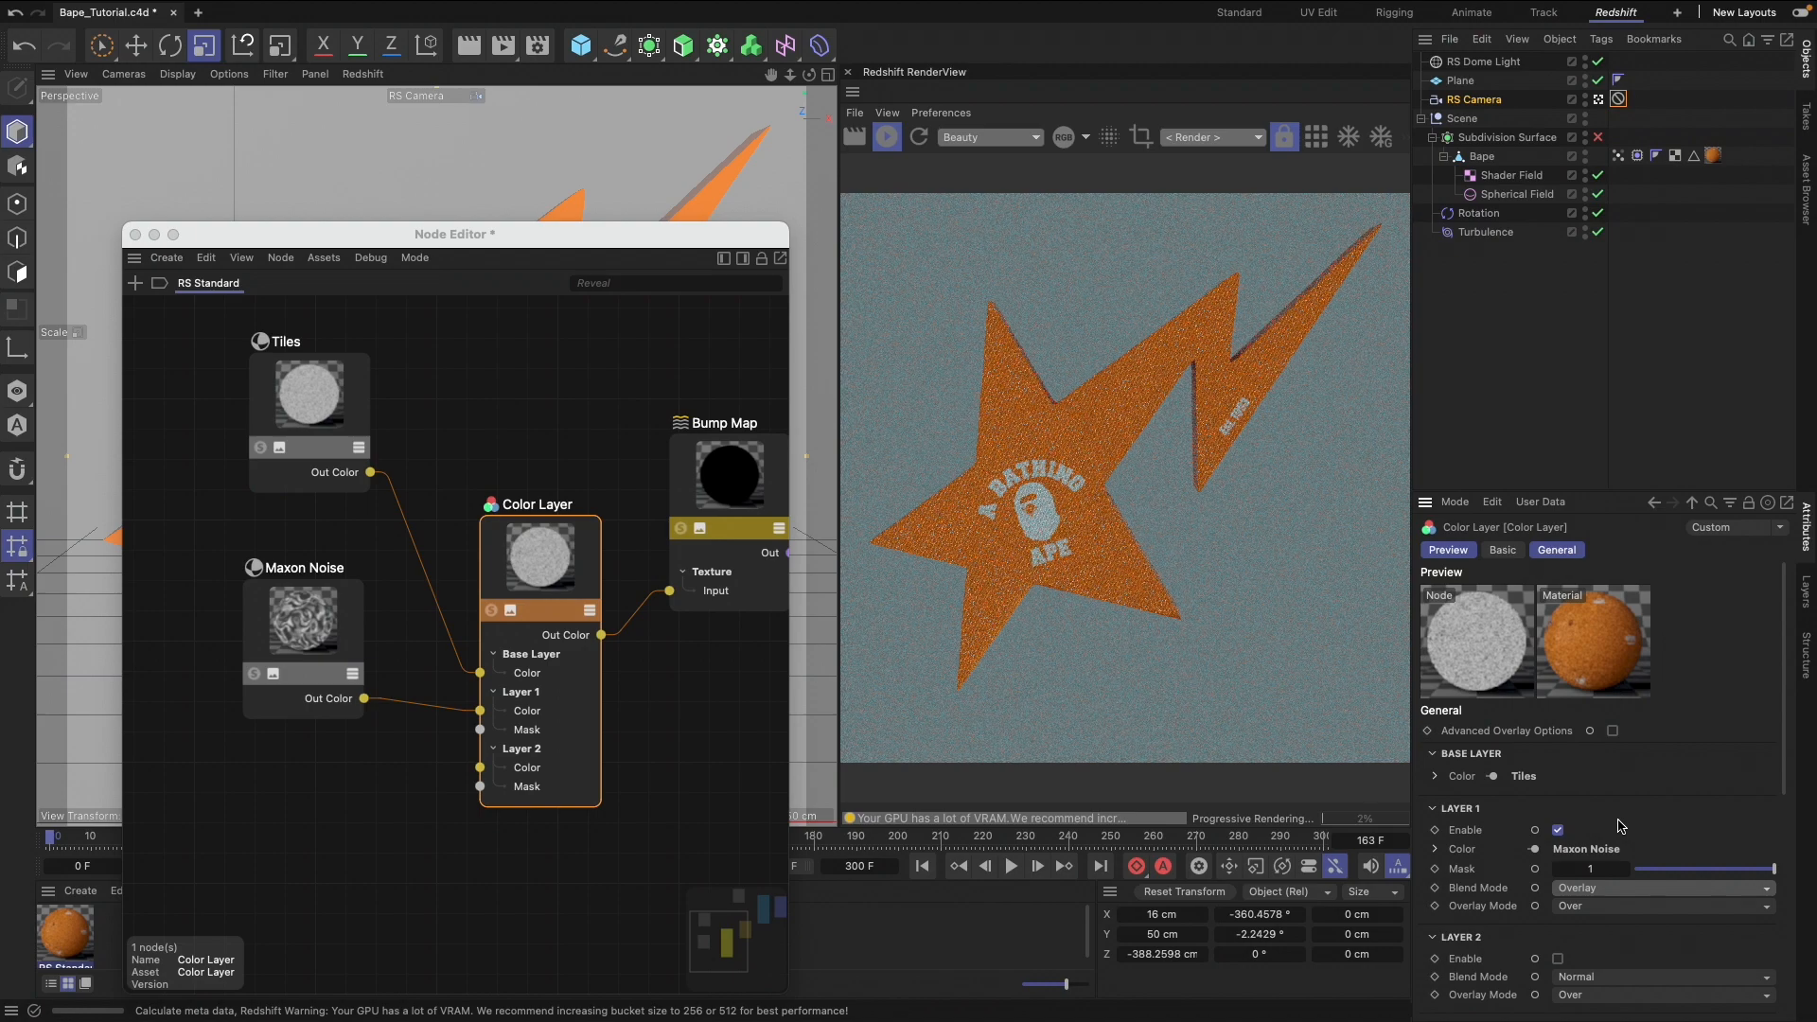
click(1596, 890)
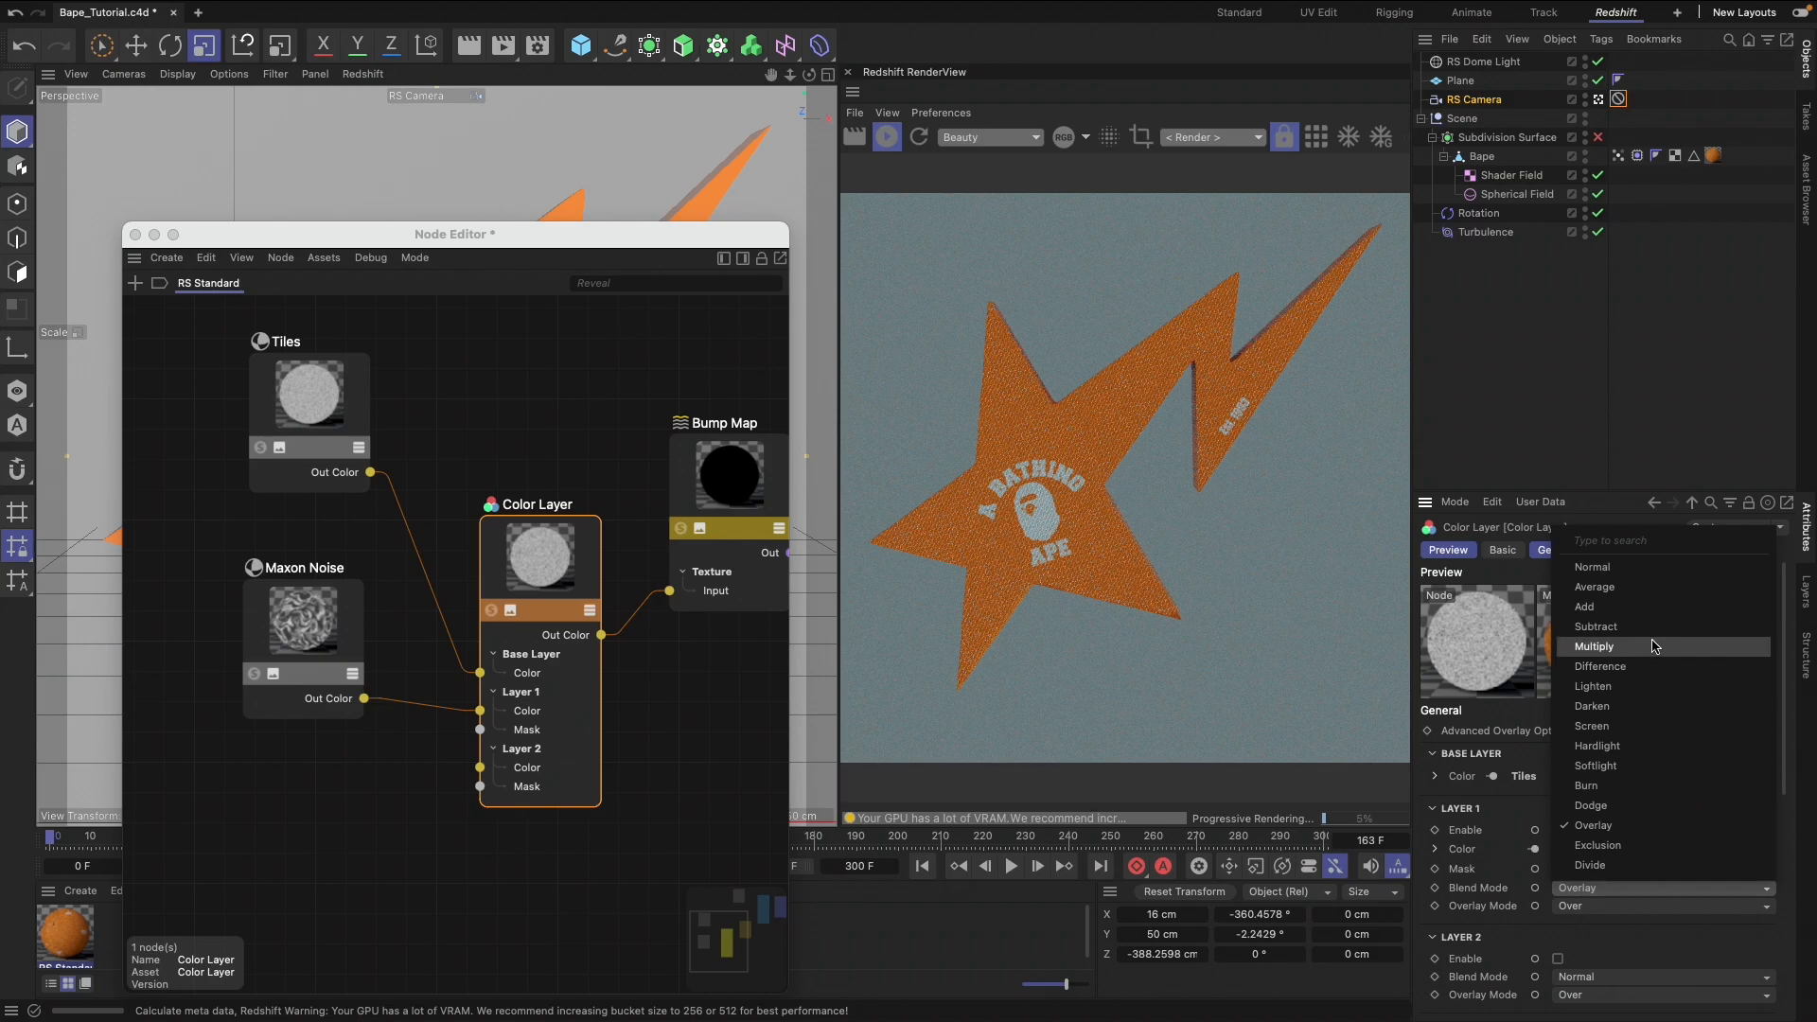
click(1606, 646)
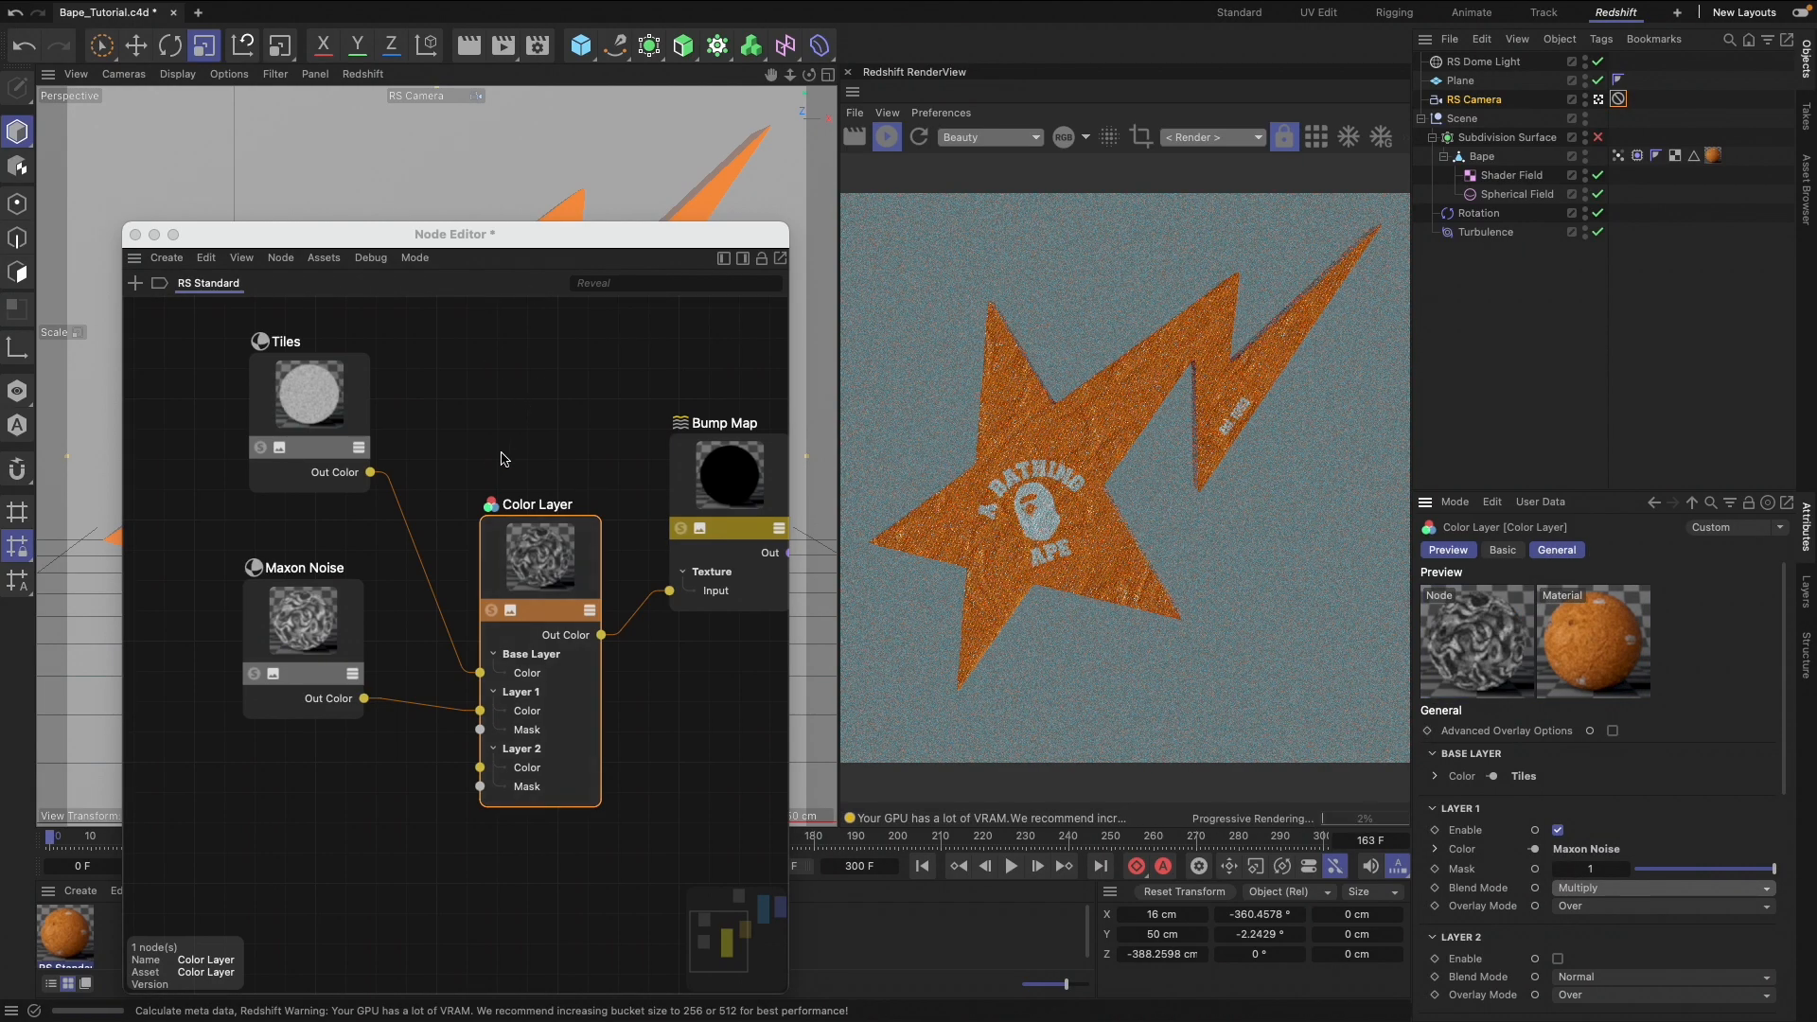
Add a second Texture node and place it in the free space below the existing base color Texture node
scroll(505, 459, right, 5)
scroll(504, 459, up, 4)
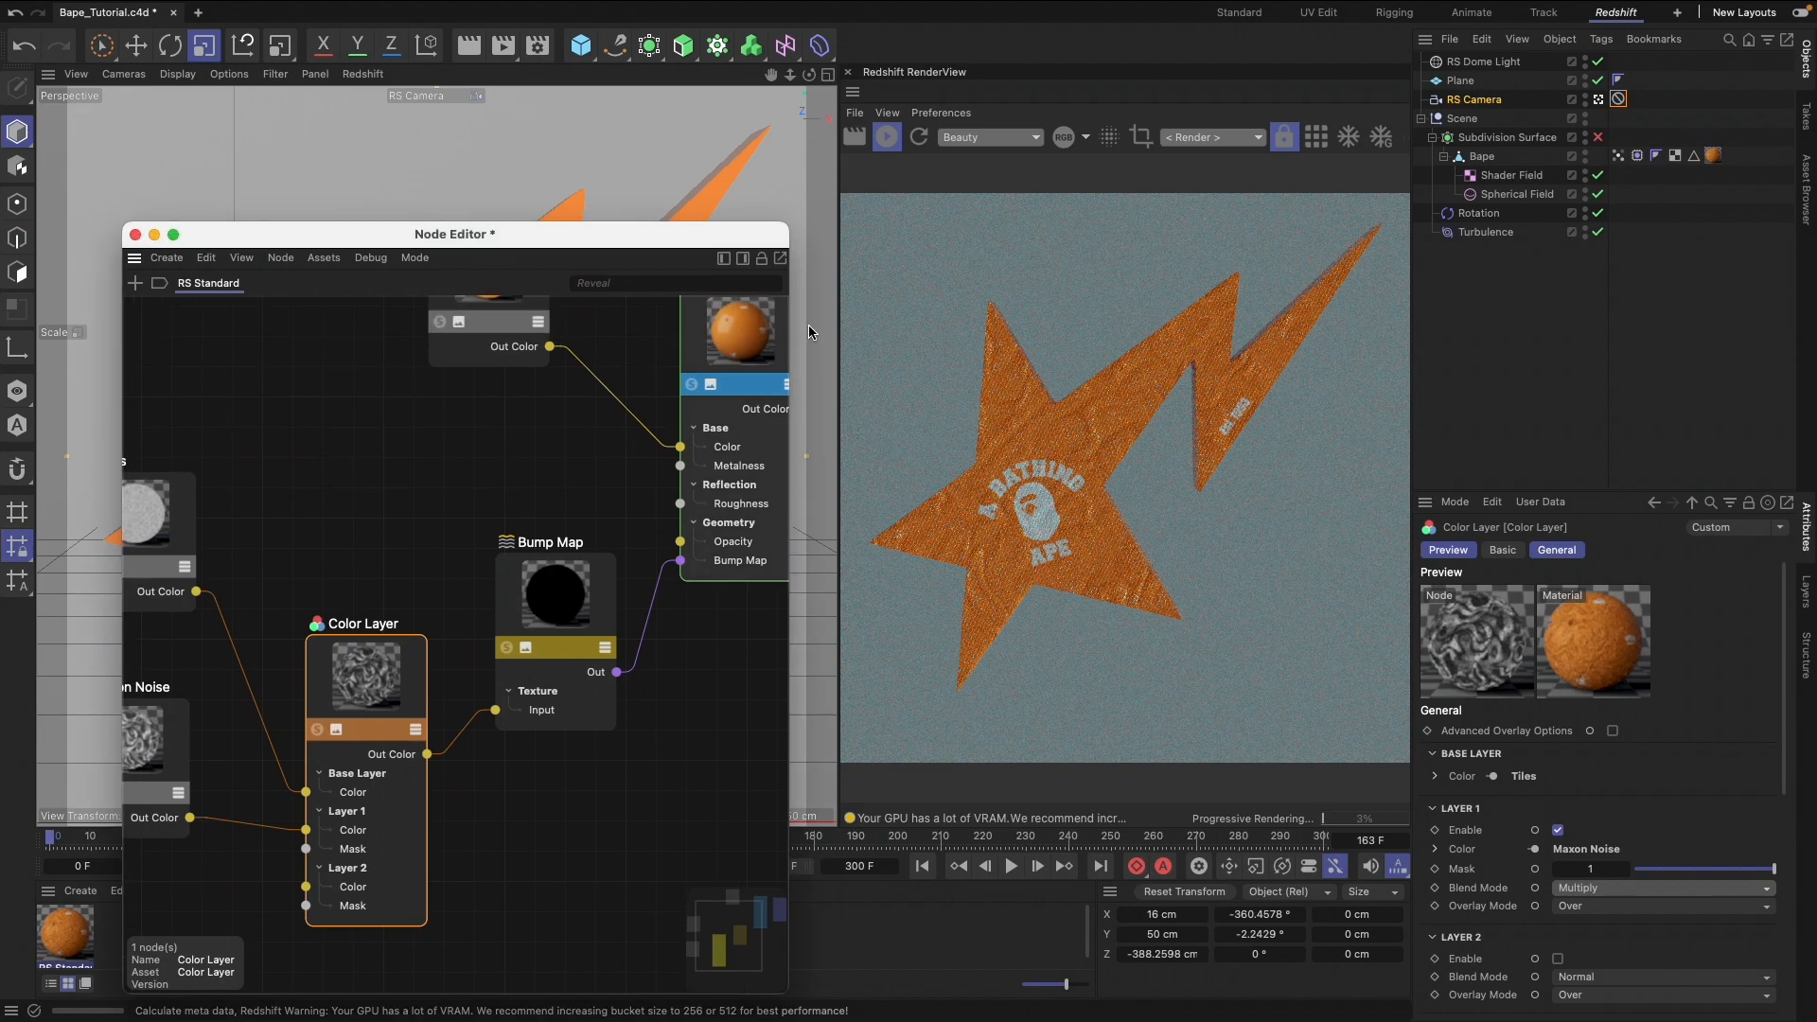
scroll(586, 468, up, 3)
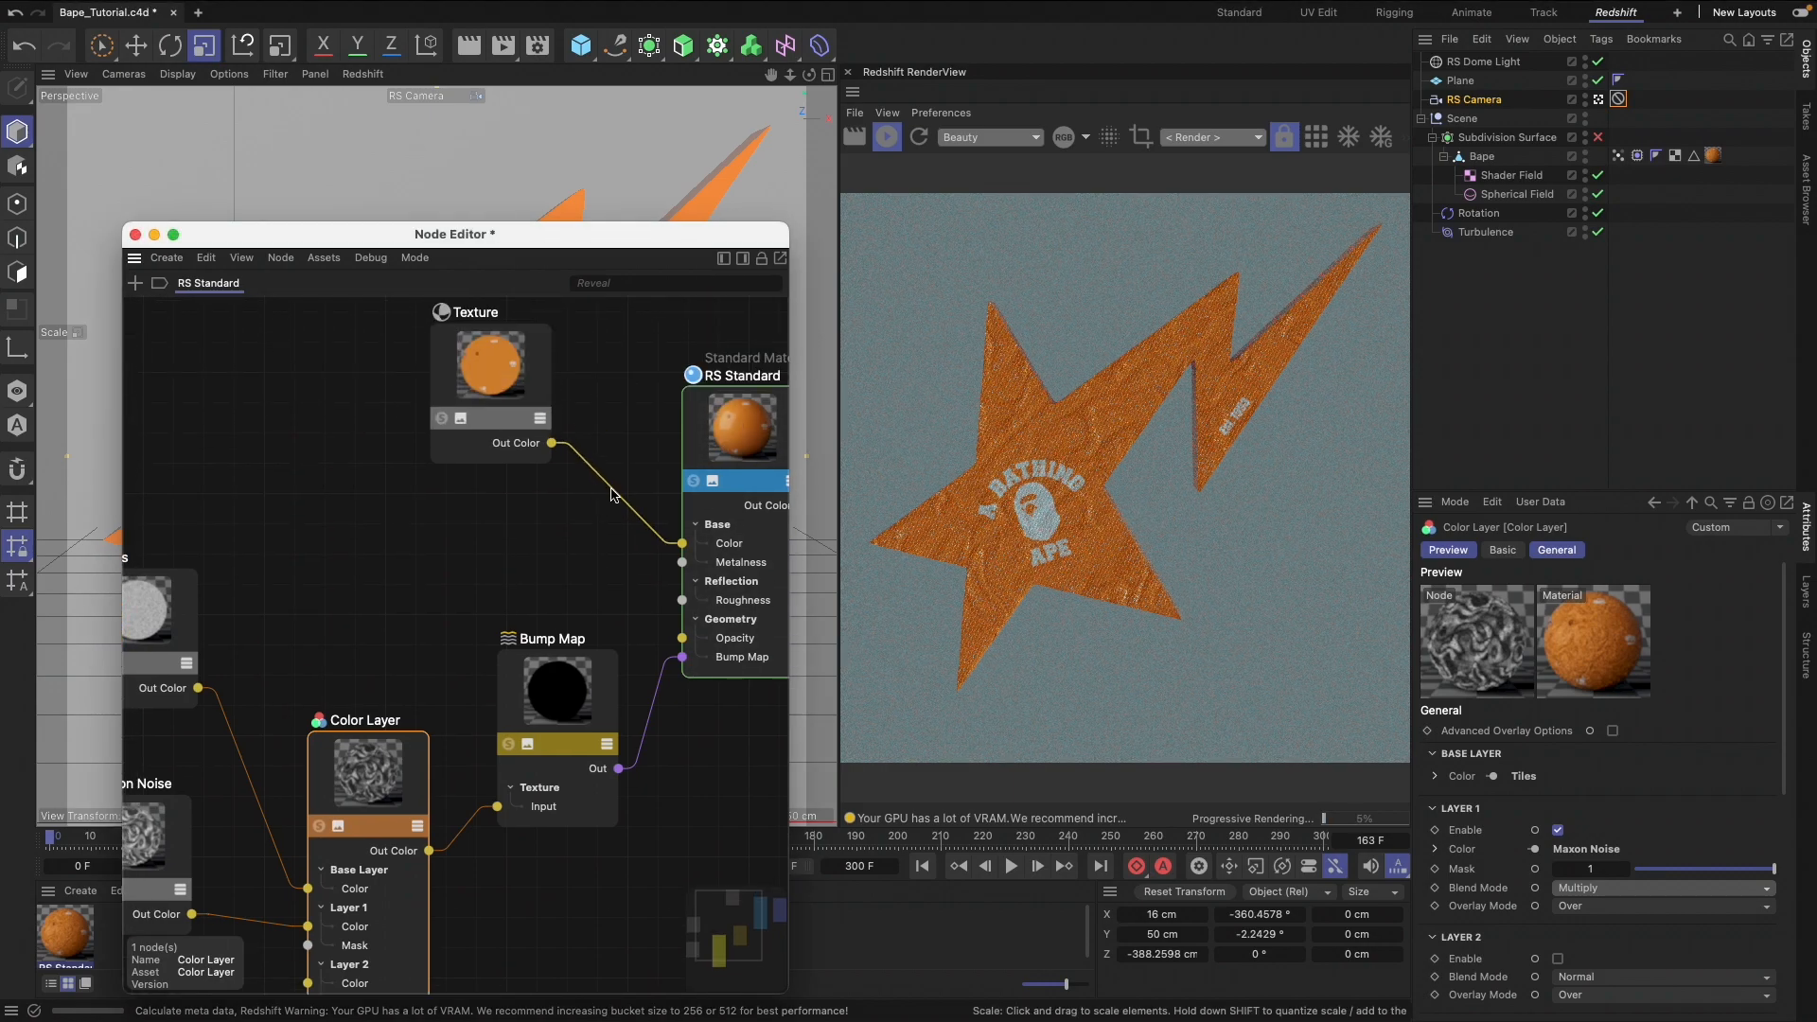
key(shift+c)
text(tex)
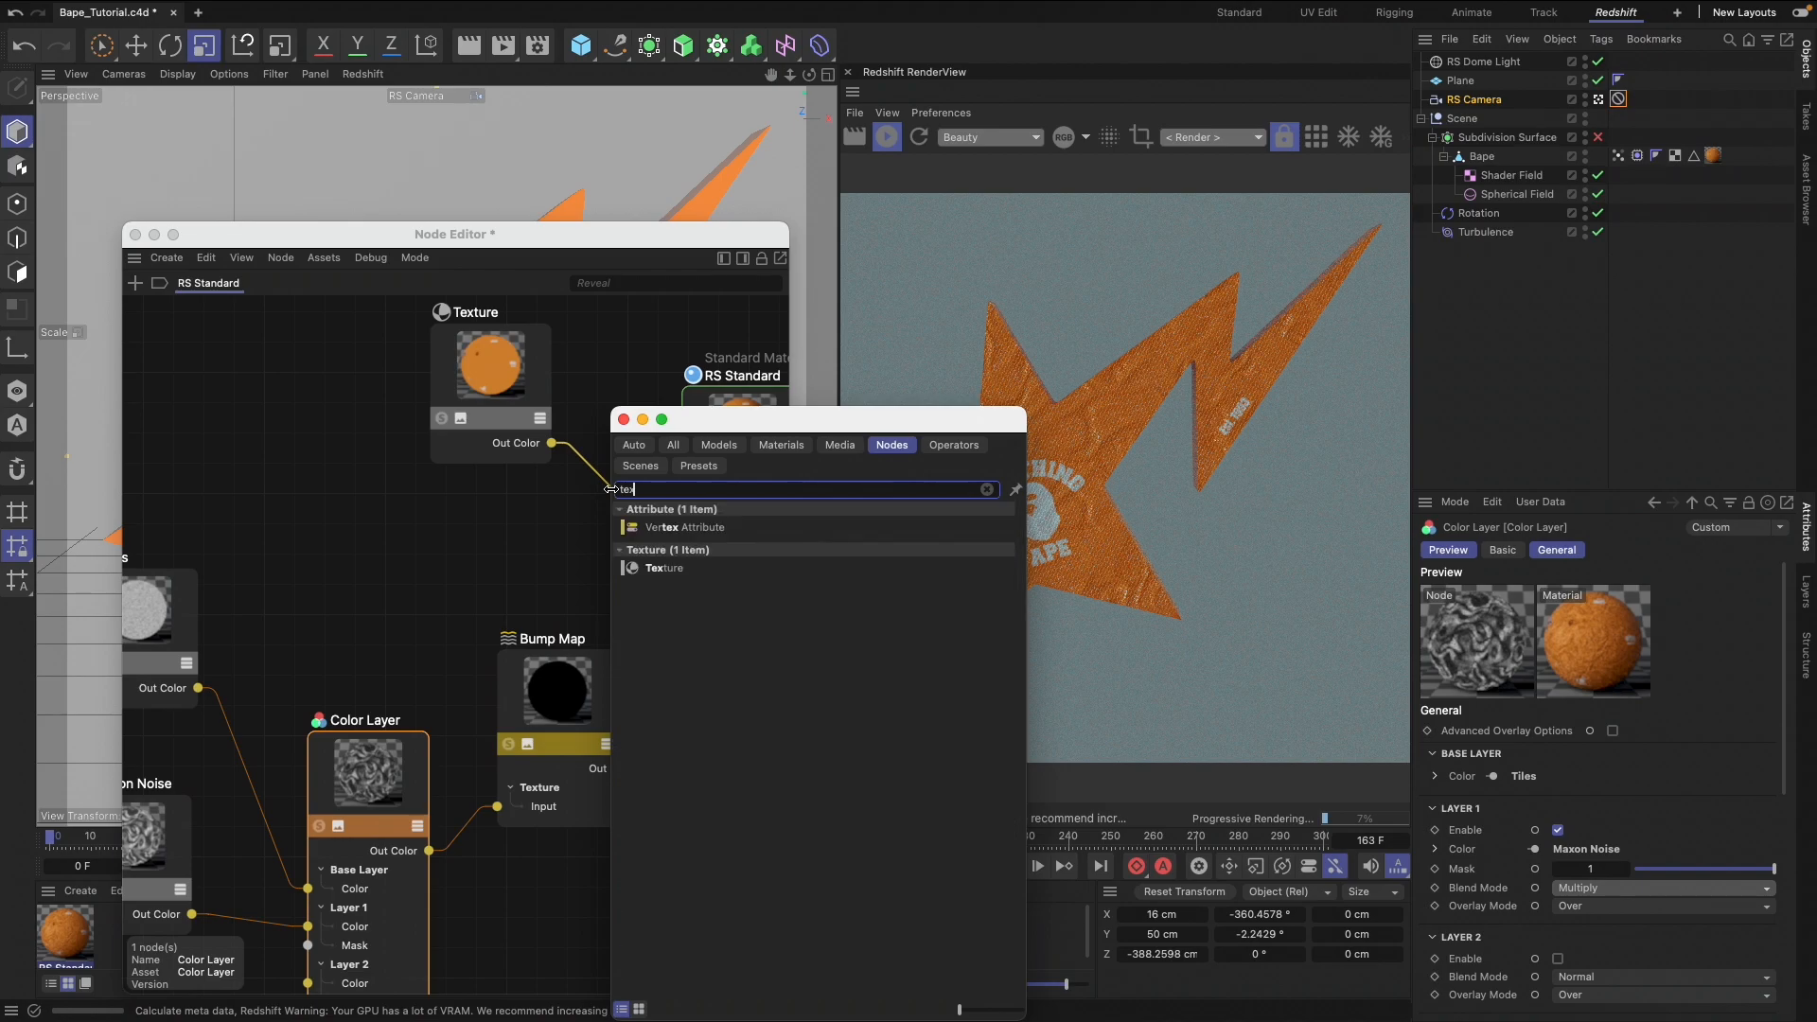
text(t)
key(Return)
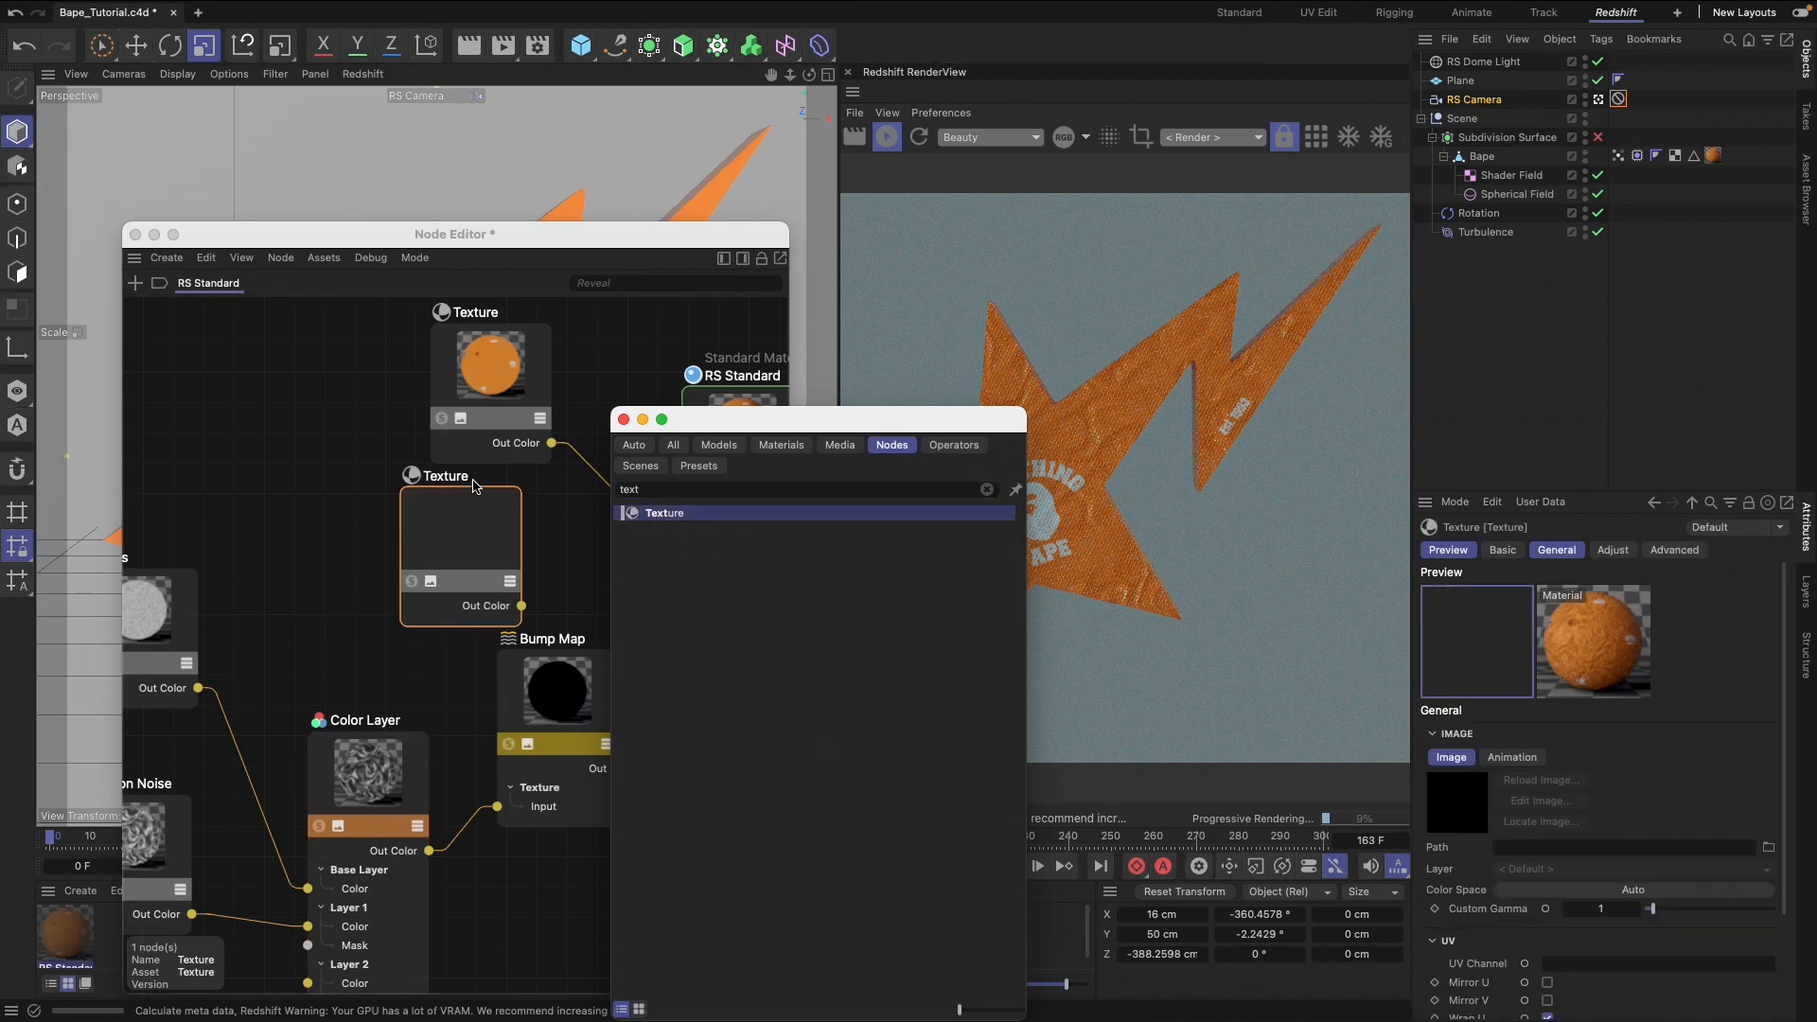
drag(471, 496, 395, 533)
Load GSG_SI_Smudges_48.jpg from the Surface Imperfections Smudges textures folder into the new Texture node
click(1767, 847)
click(359, 209)
click(501, 319)
click(719, 440)
click(994, 270)
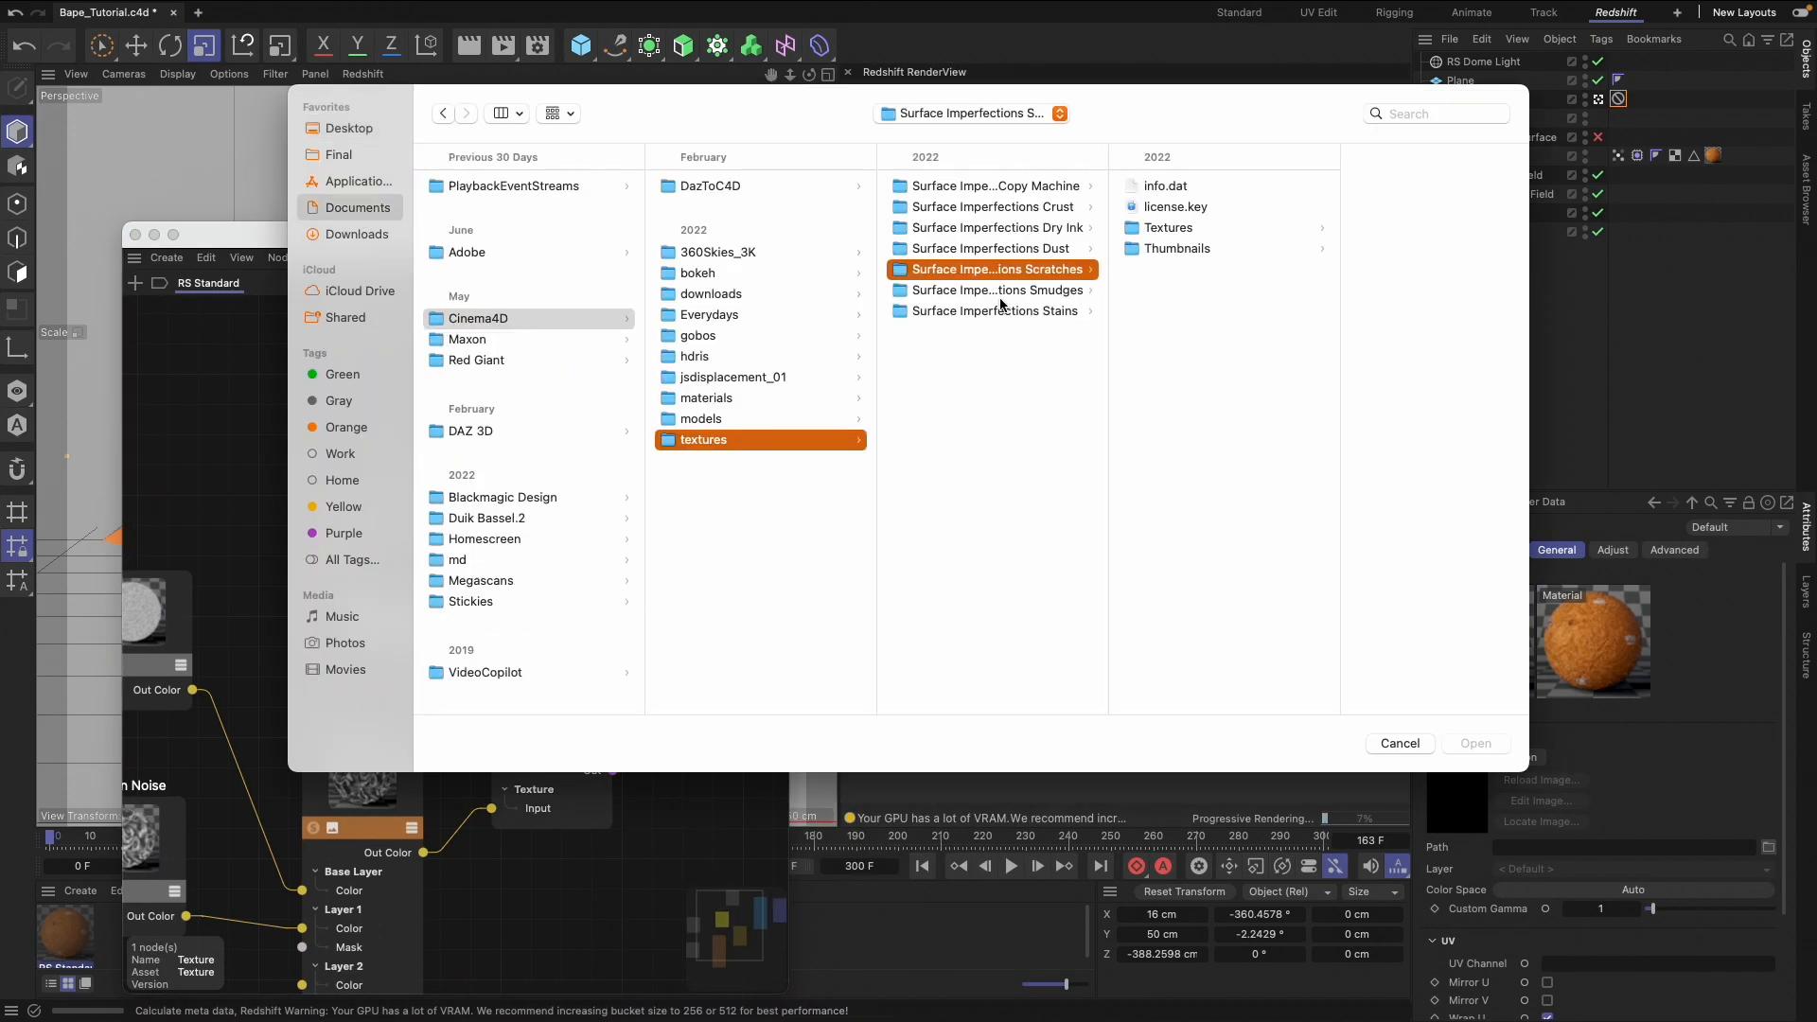
click(998, 310)
click(1171, 228)
click(1184, 456)
scroll(1182, 530, down, 5)
click(1178, 656)
click(729, 290)
click(899, 228)
click(1172, 655)
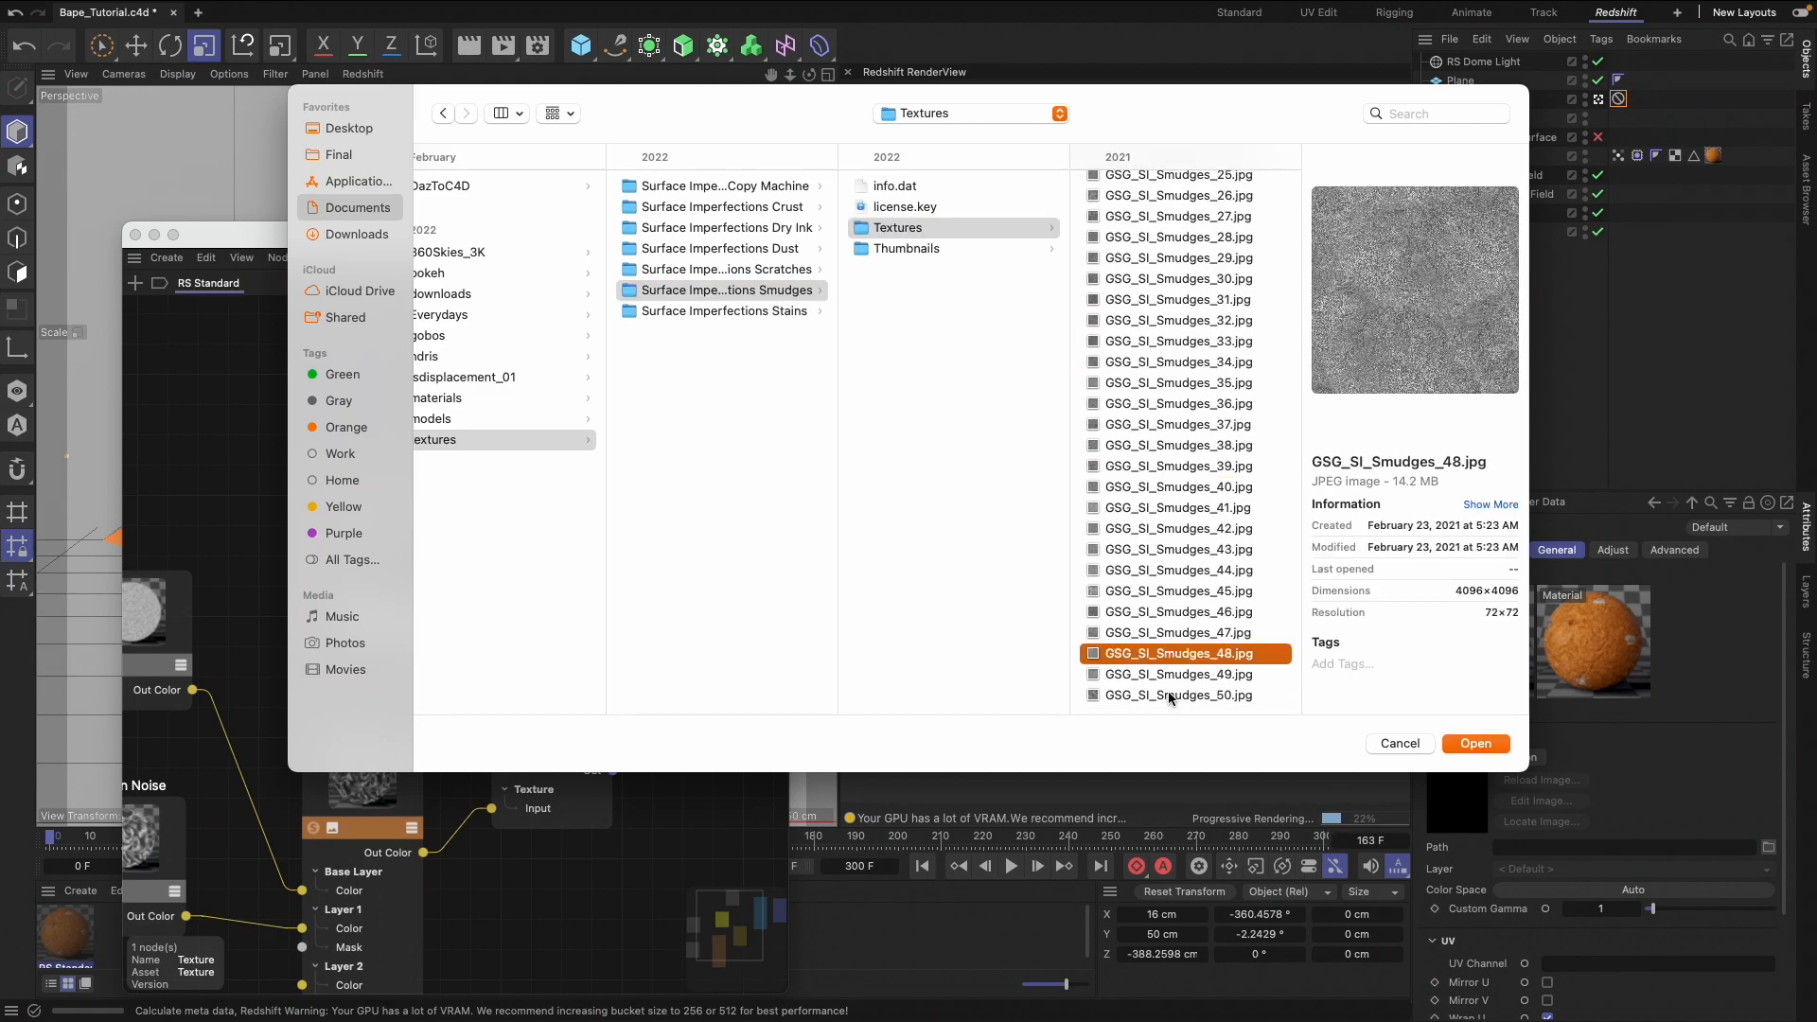
click(1475, 743)
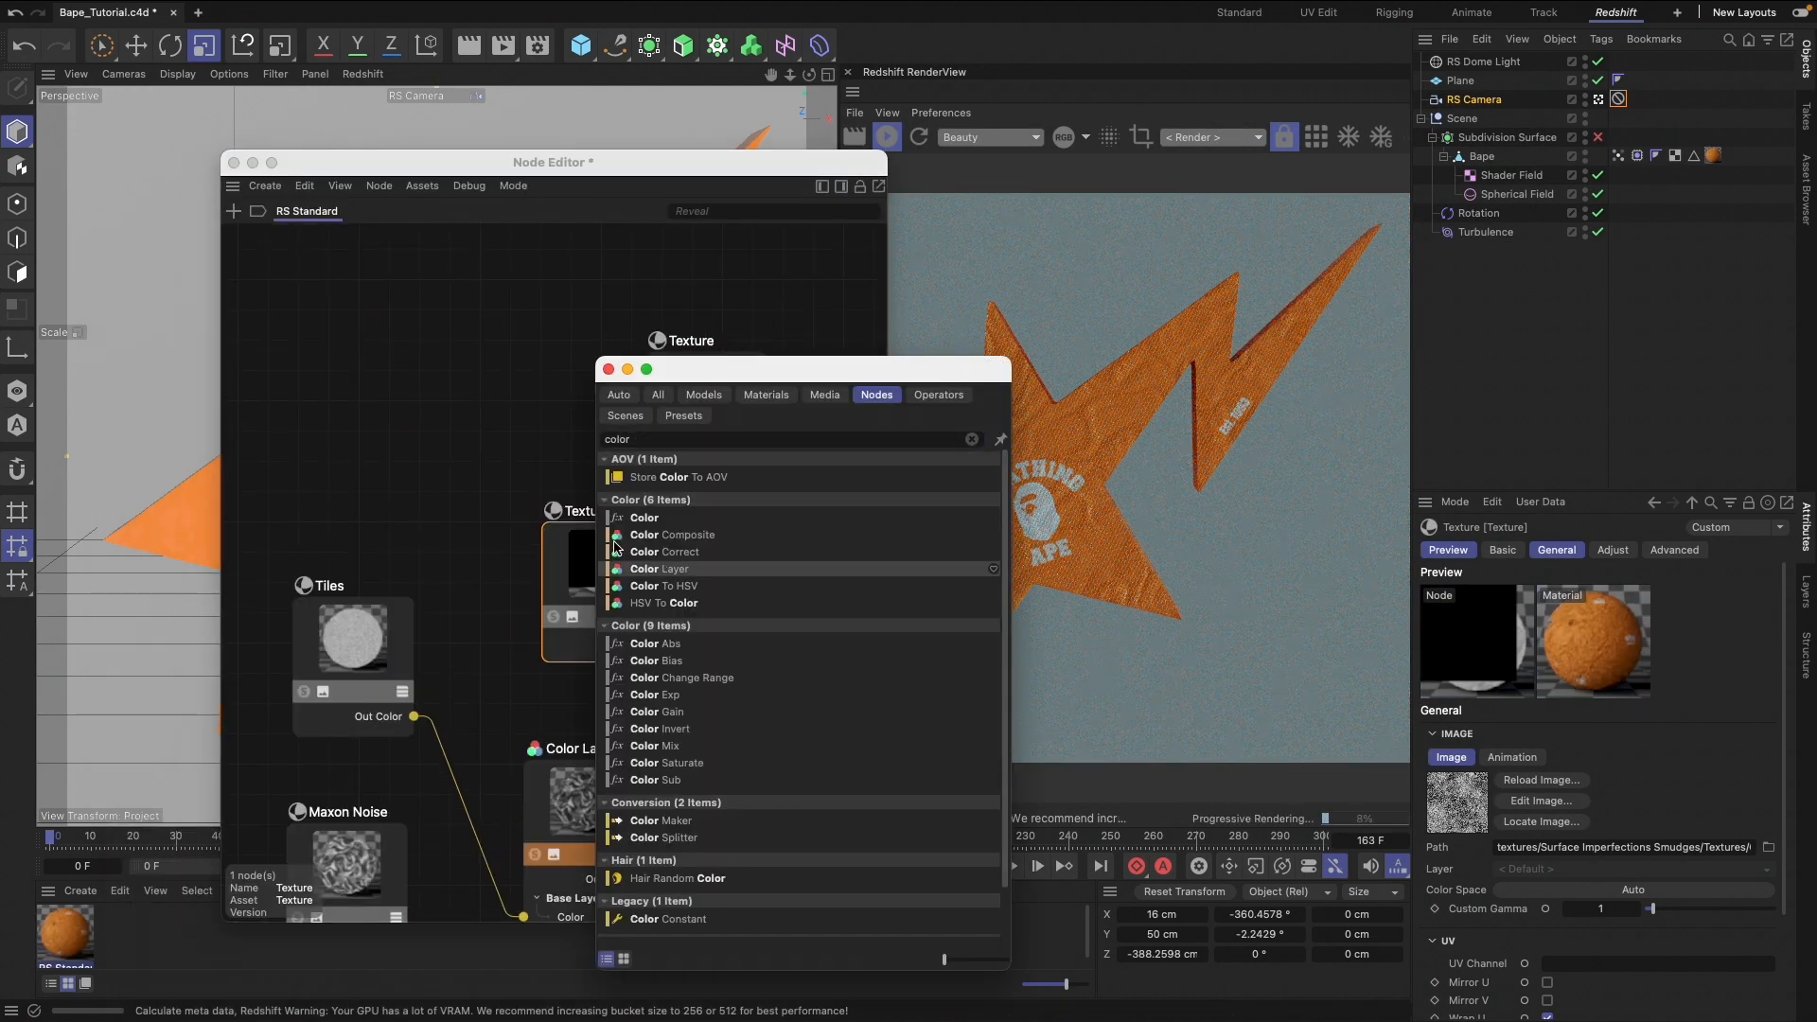
Add a Color Layer node after the base color Texture and connect a duplicate of Tiles to its Layer 1 Color
double_click(653, 569)
drag(544, 320, 649, 402)
ctrl+drag(392, 606, 355, 403)
drag(415, 466, 688, 432)
Set the new Color Layer's Layer 1 blend mode to Multiply and connect Maxon Noise's Out Color to Layer 1 Color
click(748, 284)
click(1662, 887)
click(1671, 745)
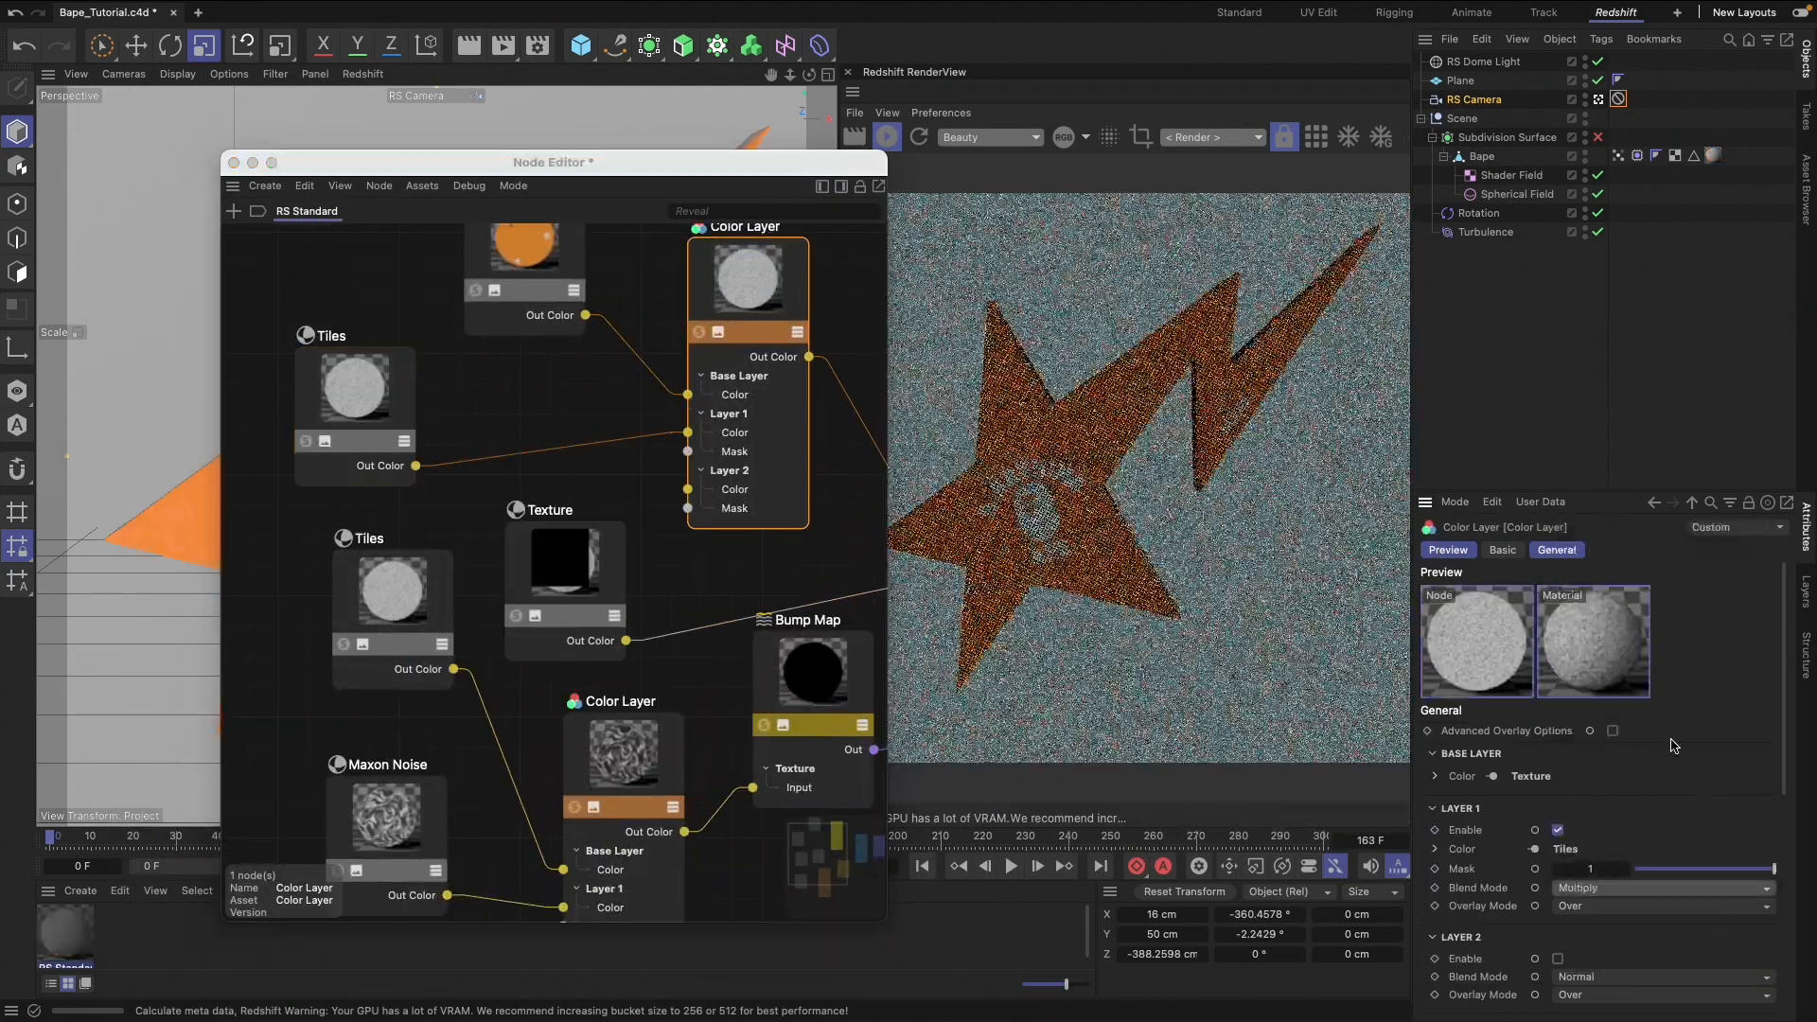
drag(447, 895, 688, 432)
drag(386, 765, 348, 758)
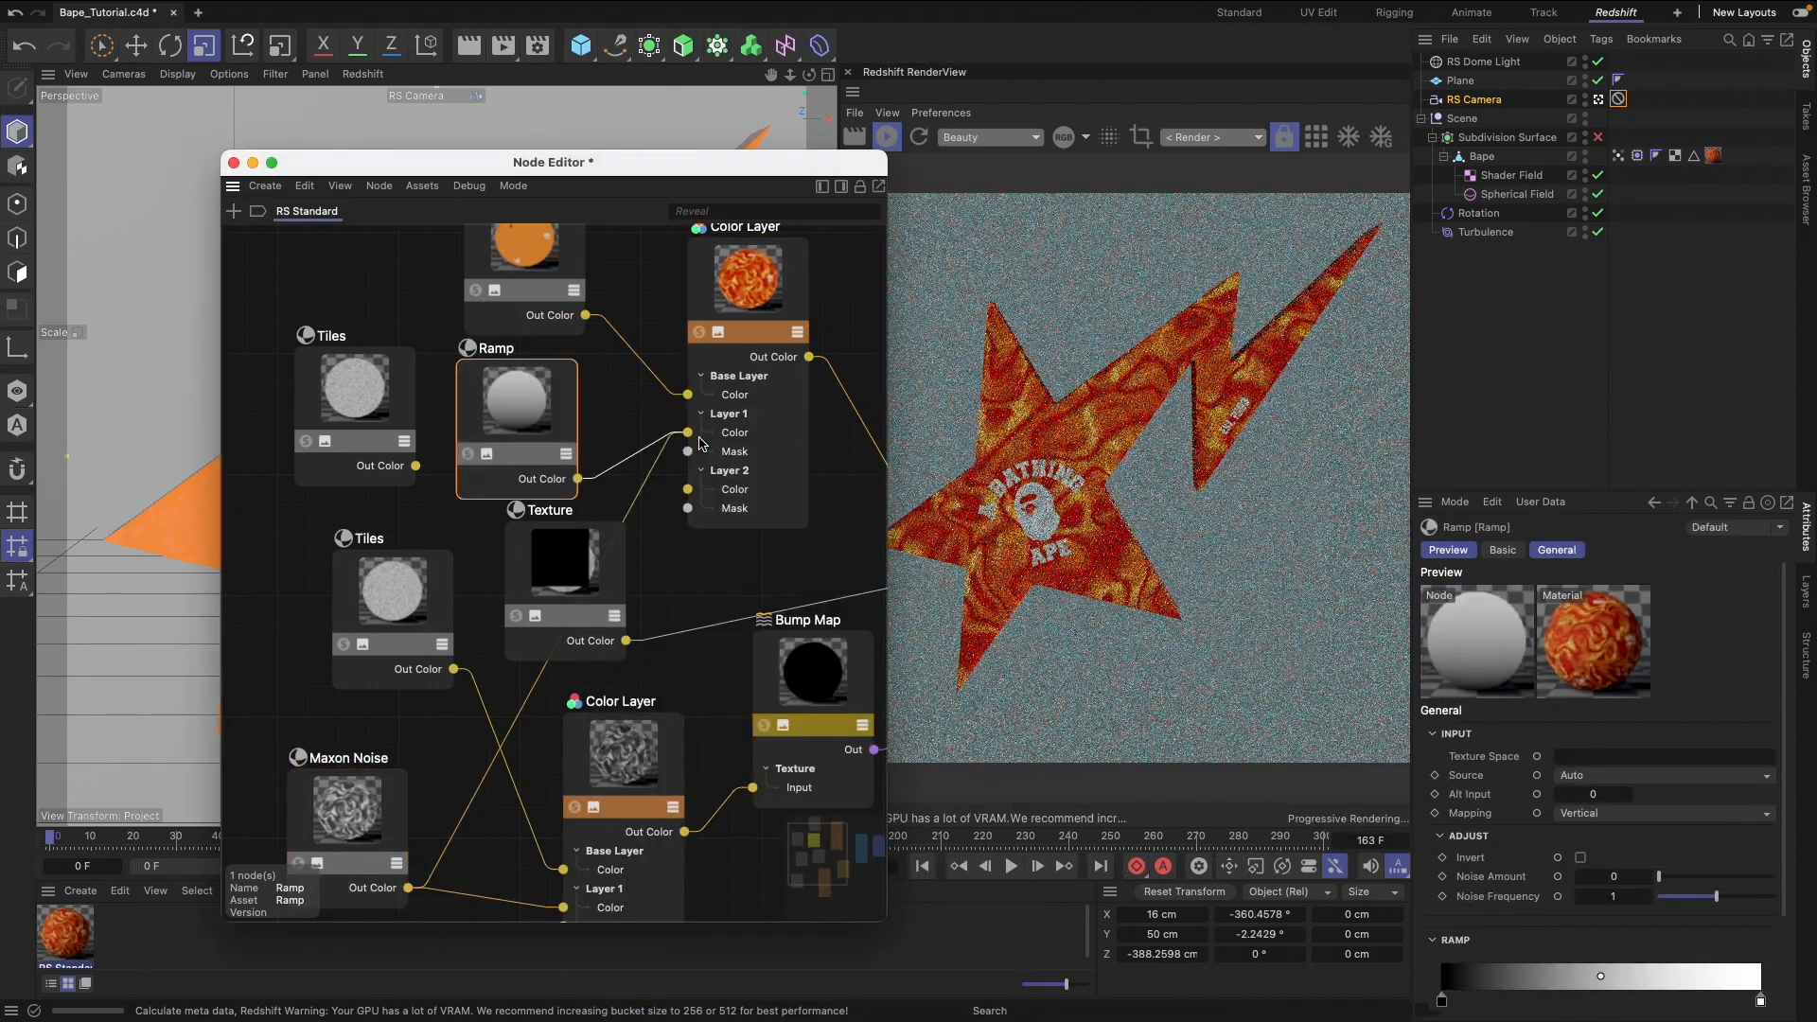
Try a purple-to-pink Ramp driven by Maxon Noise as the Layer 1 Color and test blend modes for it
double_click(1600, 976)
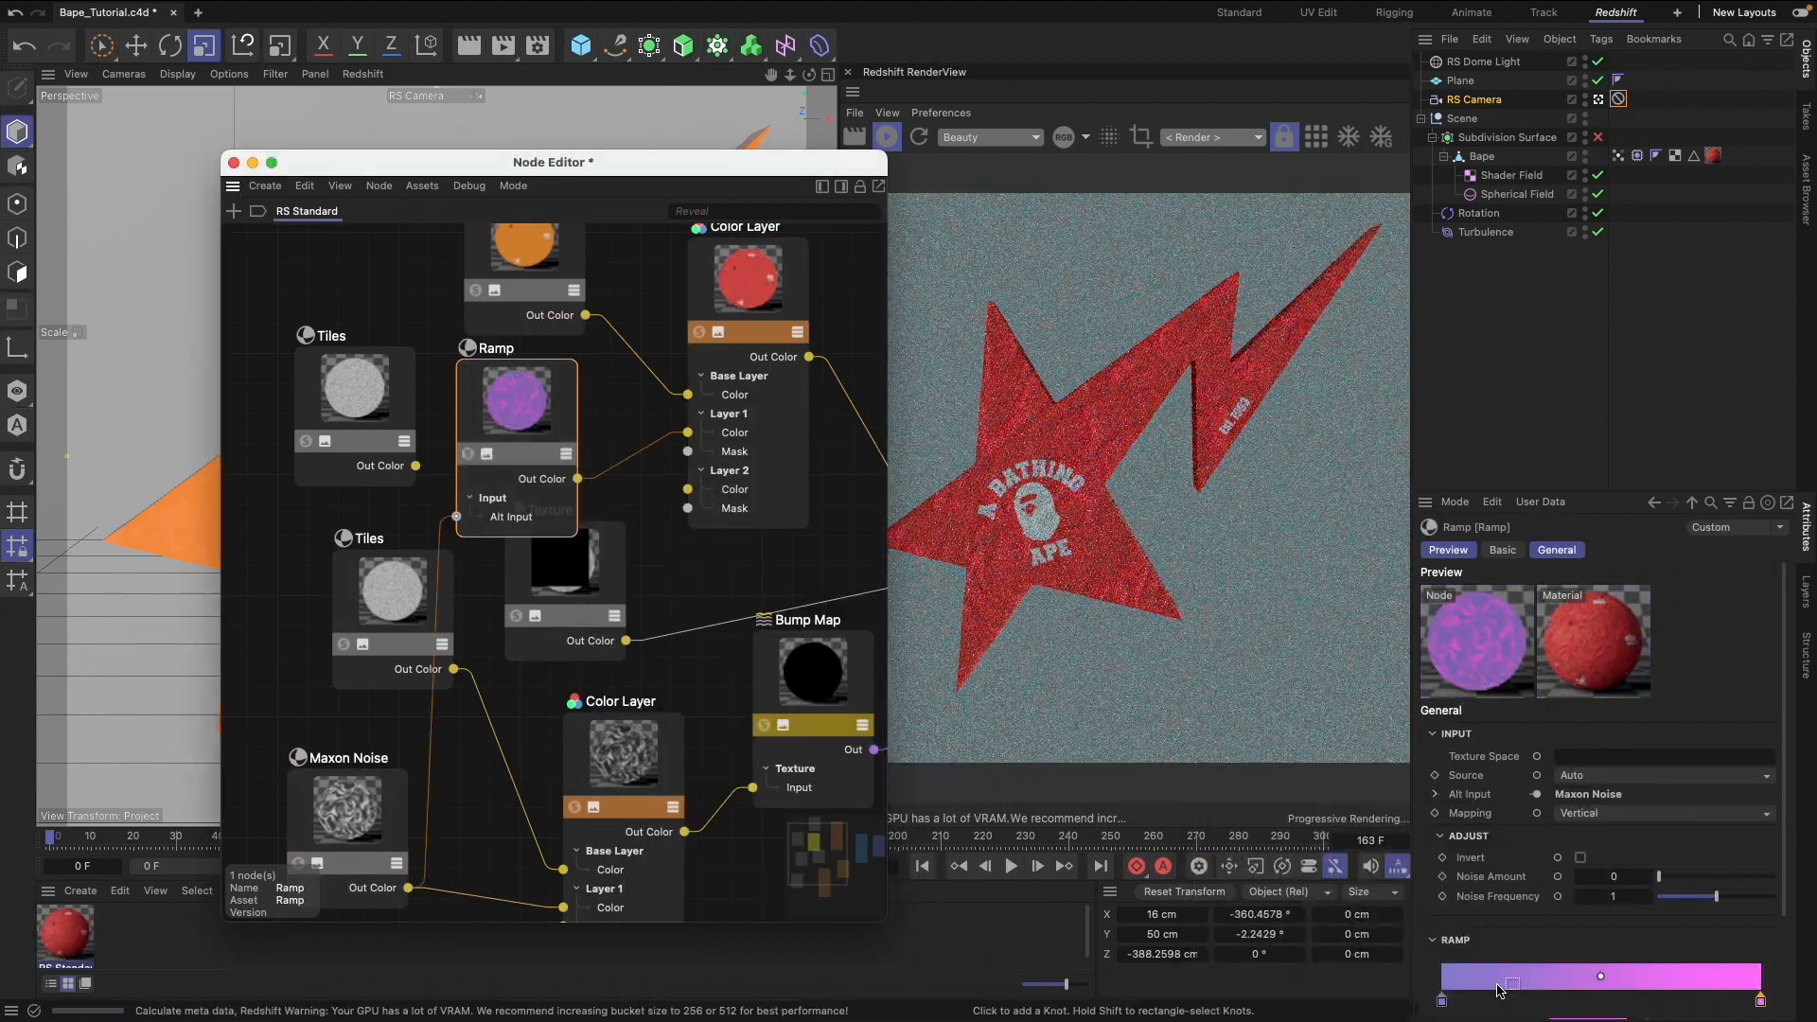
click(748, 284)
click(1663, 887)
click(1608, 661)
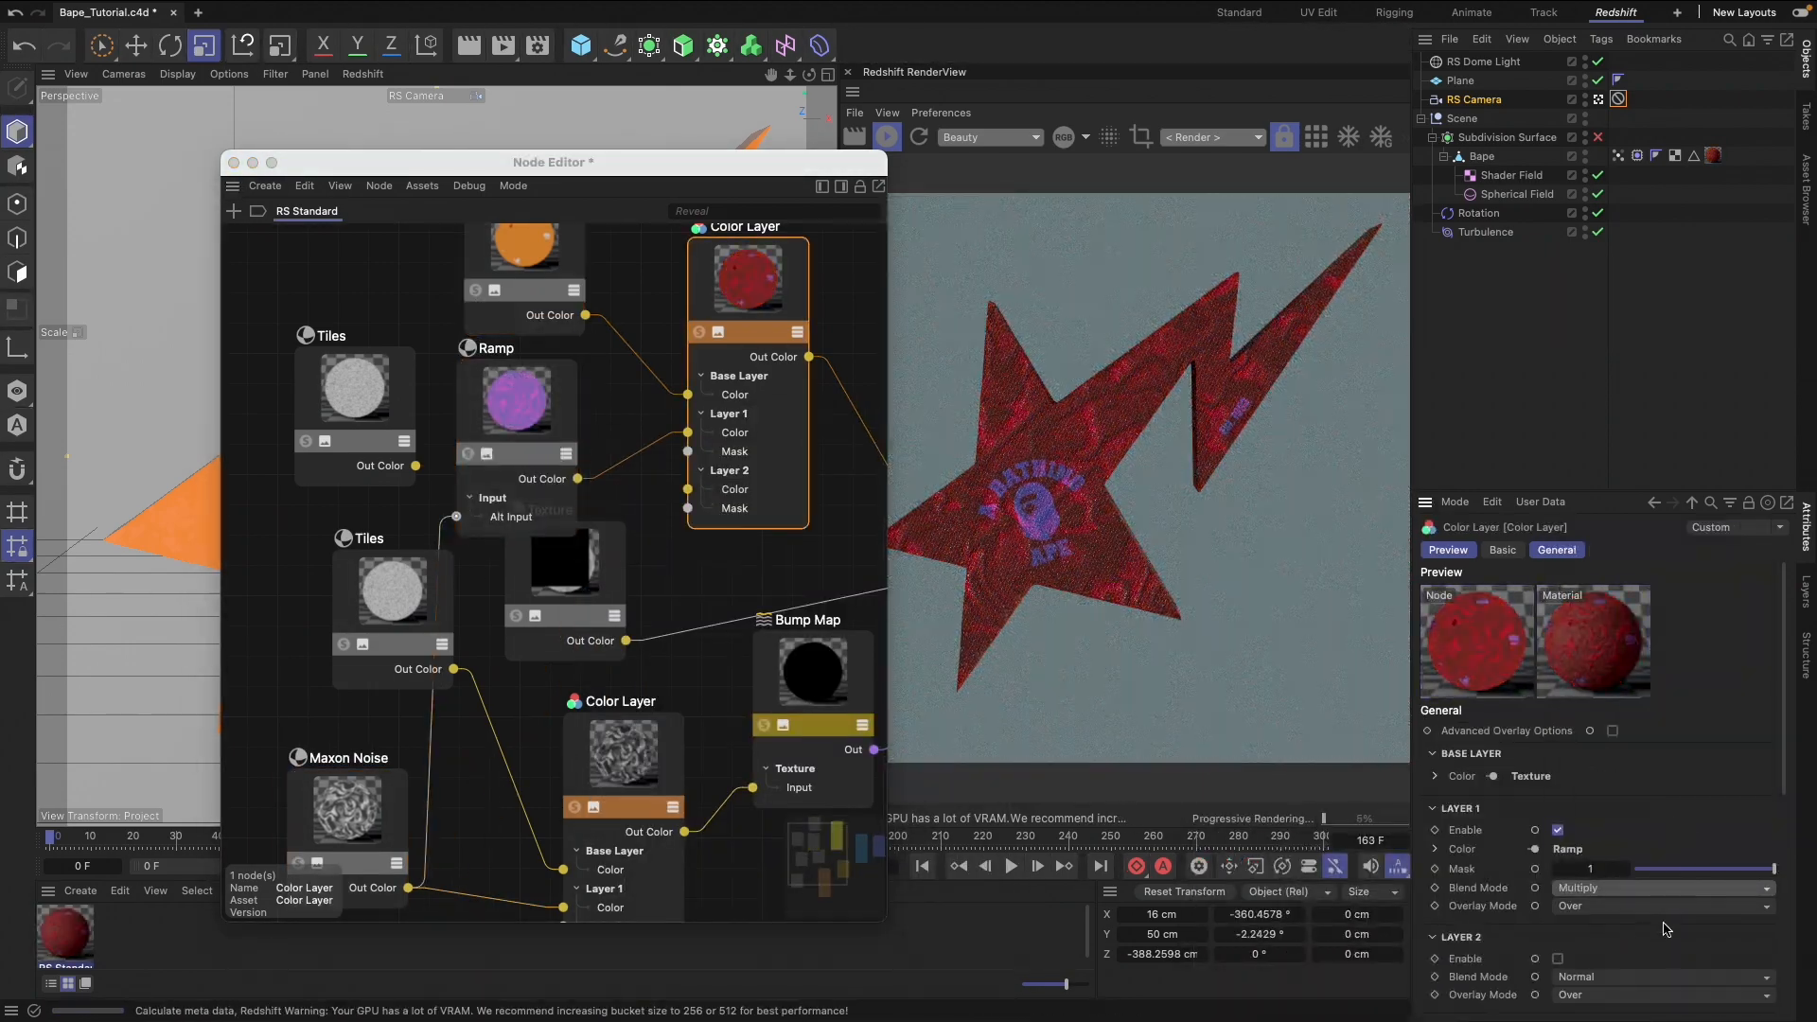
click(1663, 888)
click(1609, 857)
Replace the Ramp with a duplicate of Maxon Noise connected to the Layer 1 Color, placed beside the unconnected Tiles
click(517, 397)
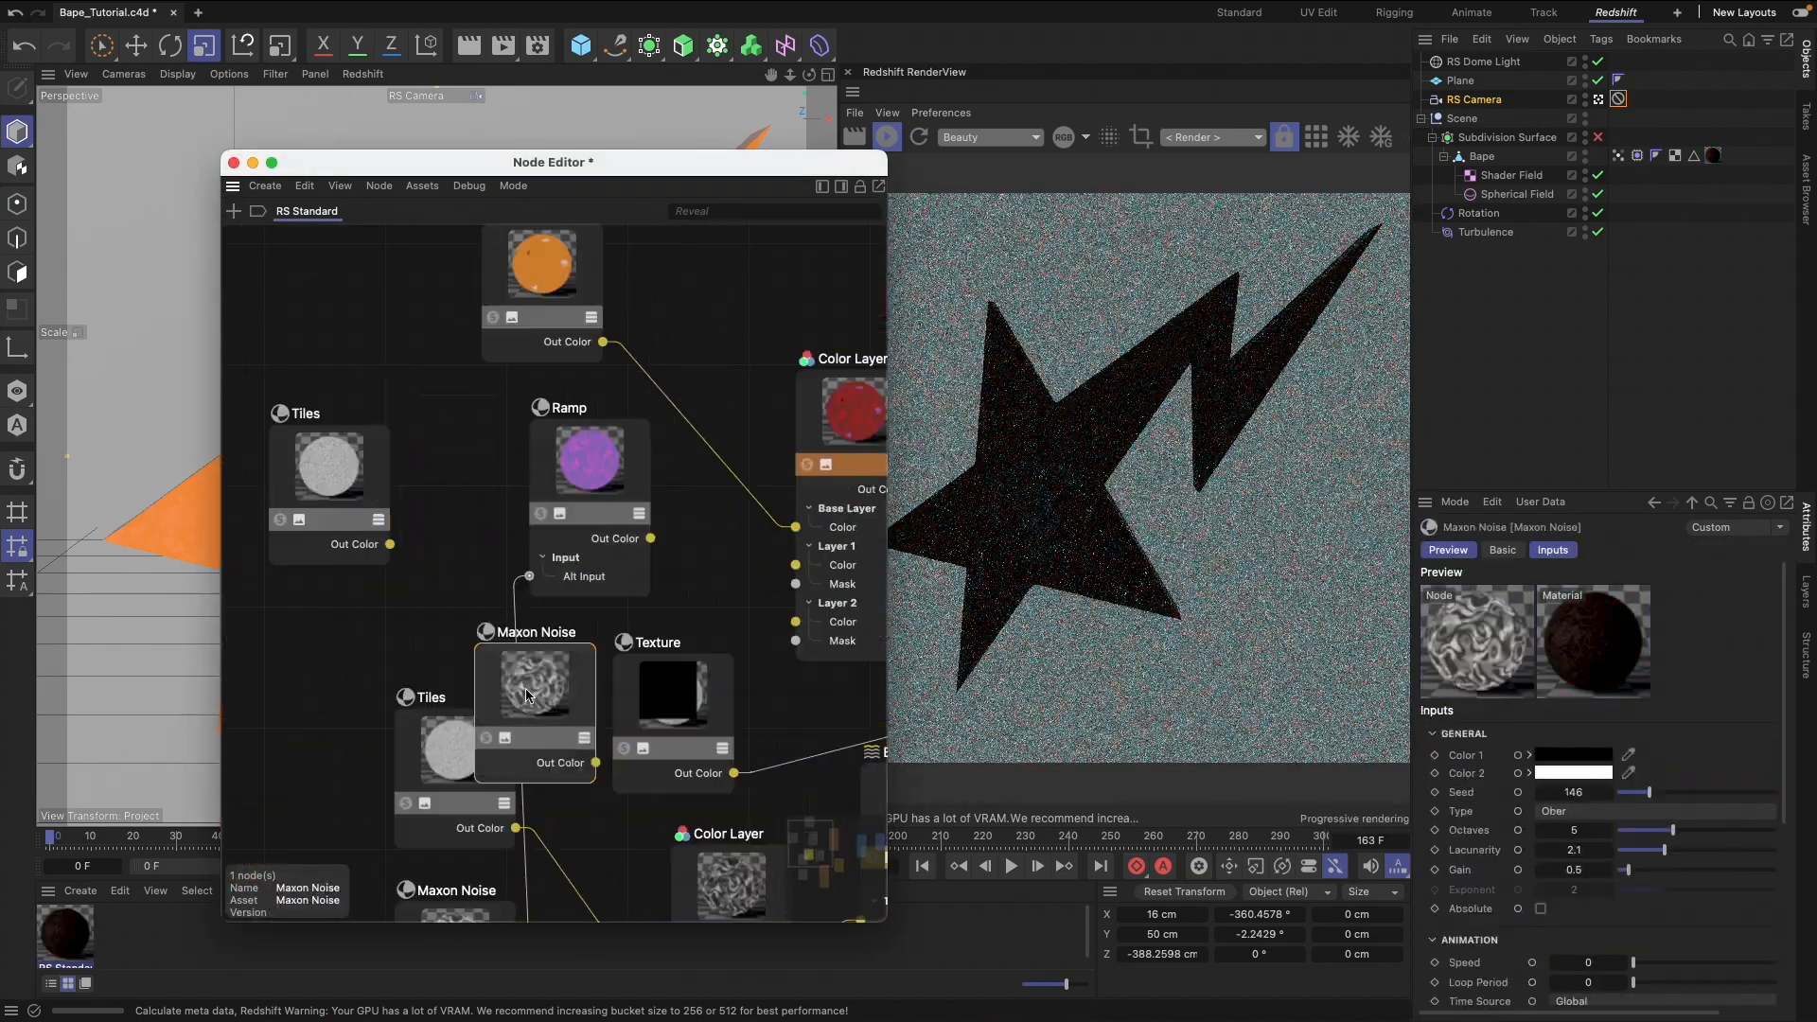
drag(544, 735, 451, 479)
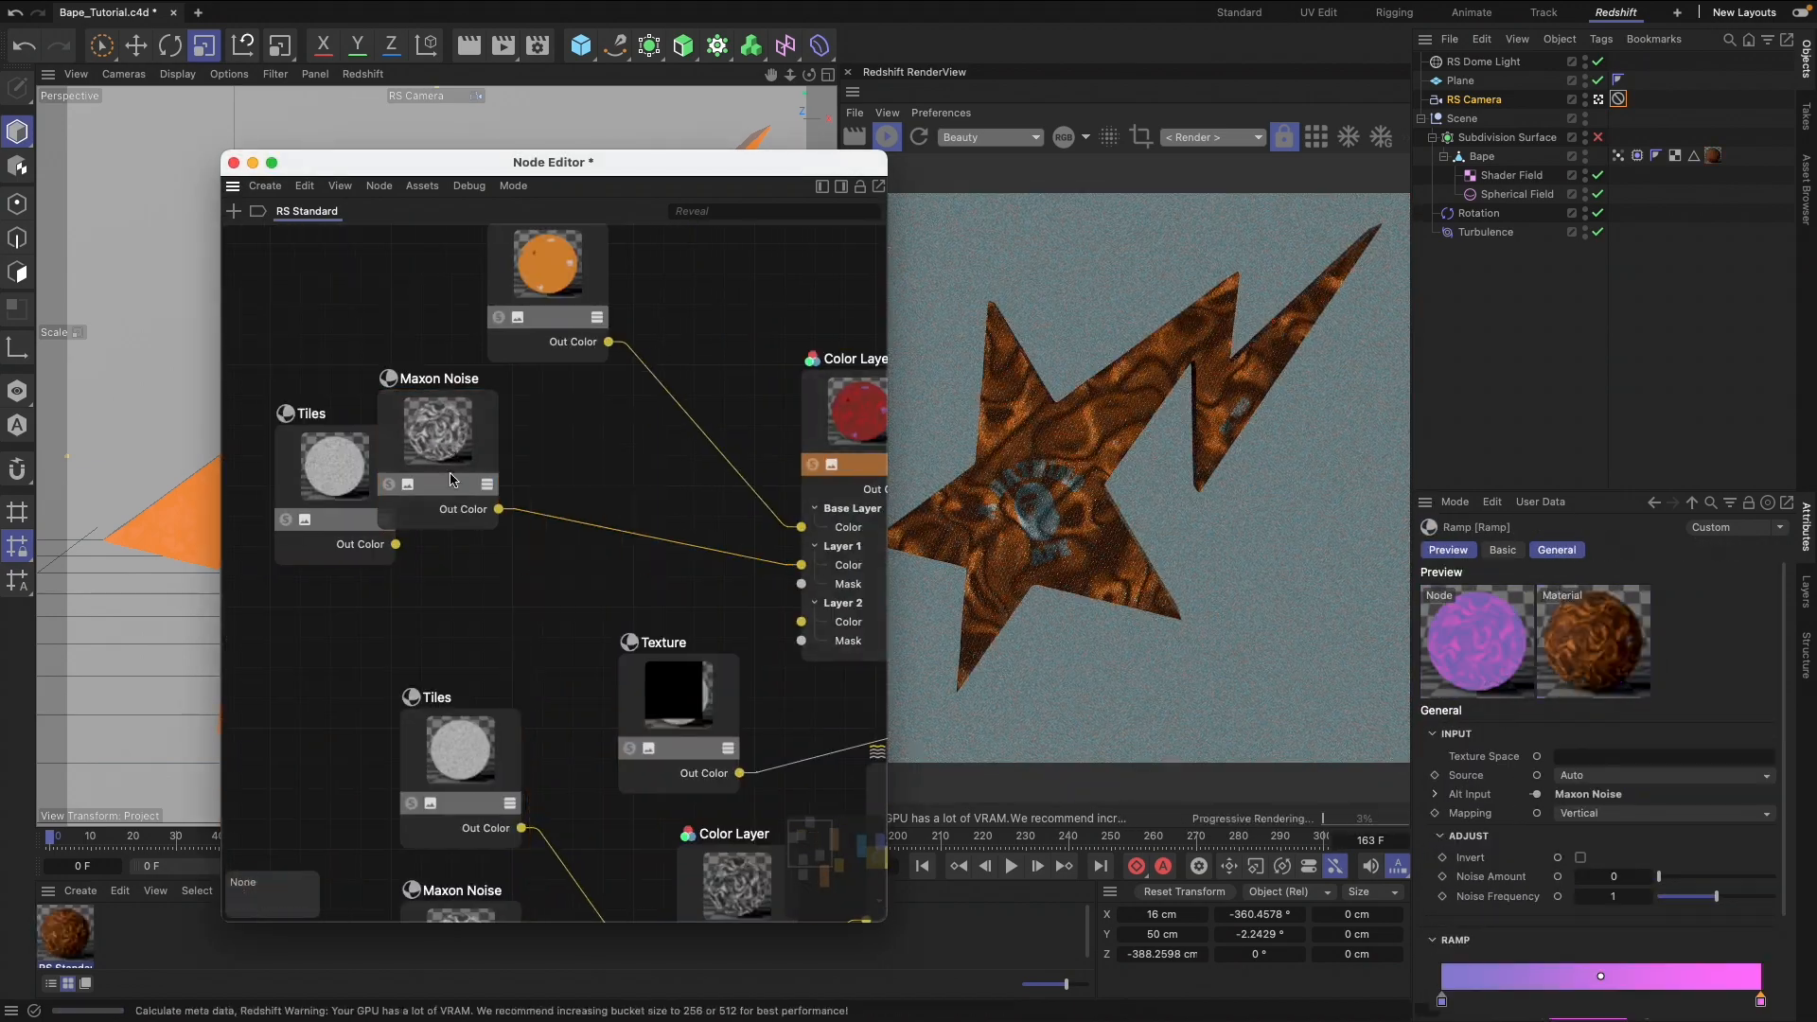
Add a Displacement node, connect its Out to the Output node's Displacement, and space the two nodes apart
click(793, 329)
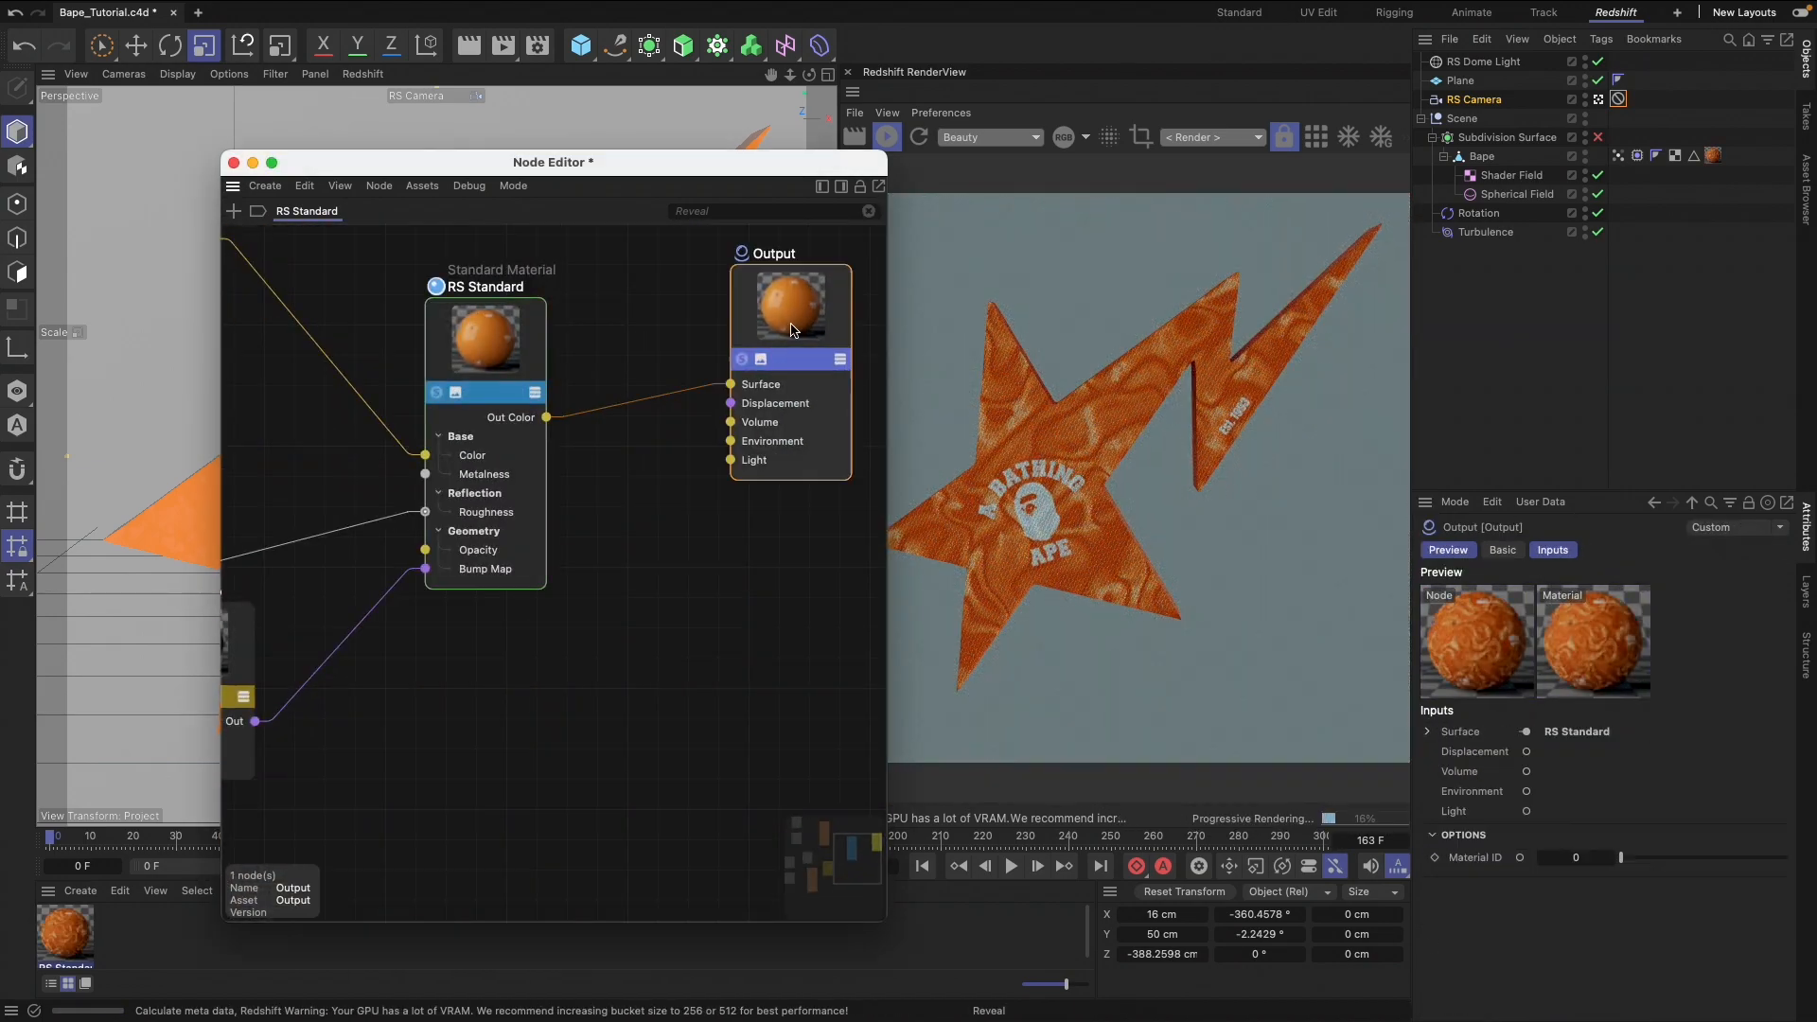
key(shift+c)
text(displa)
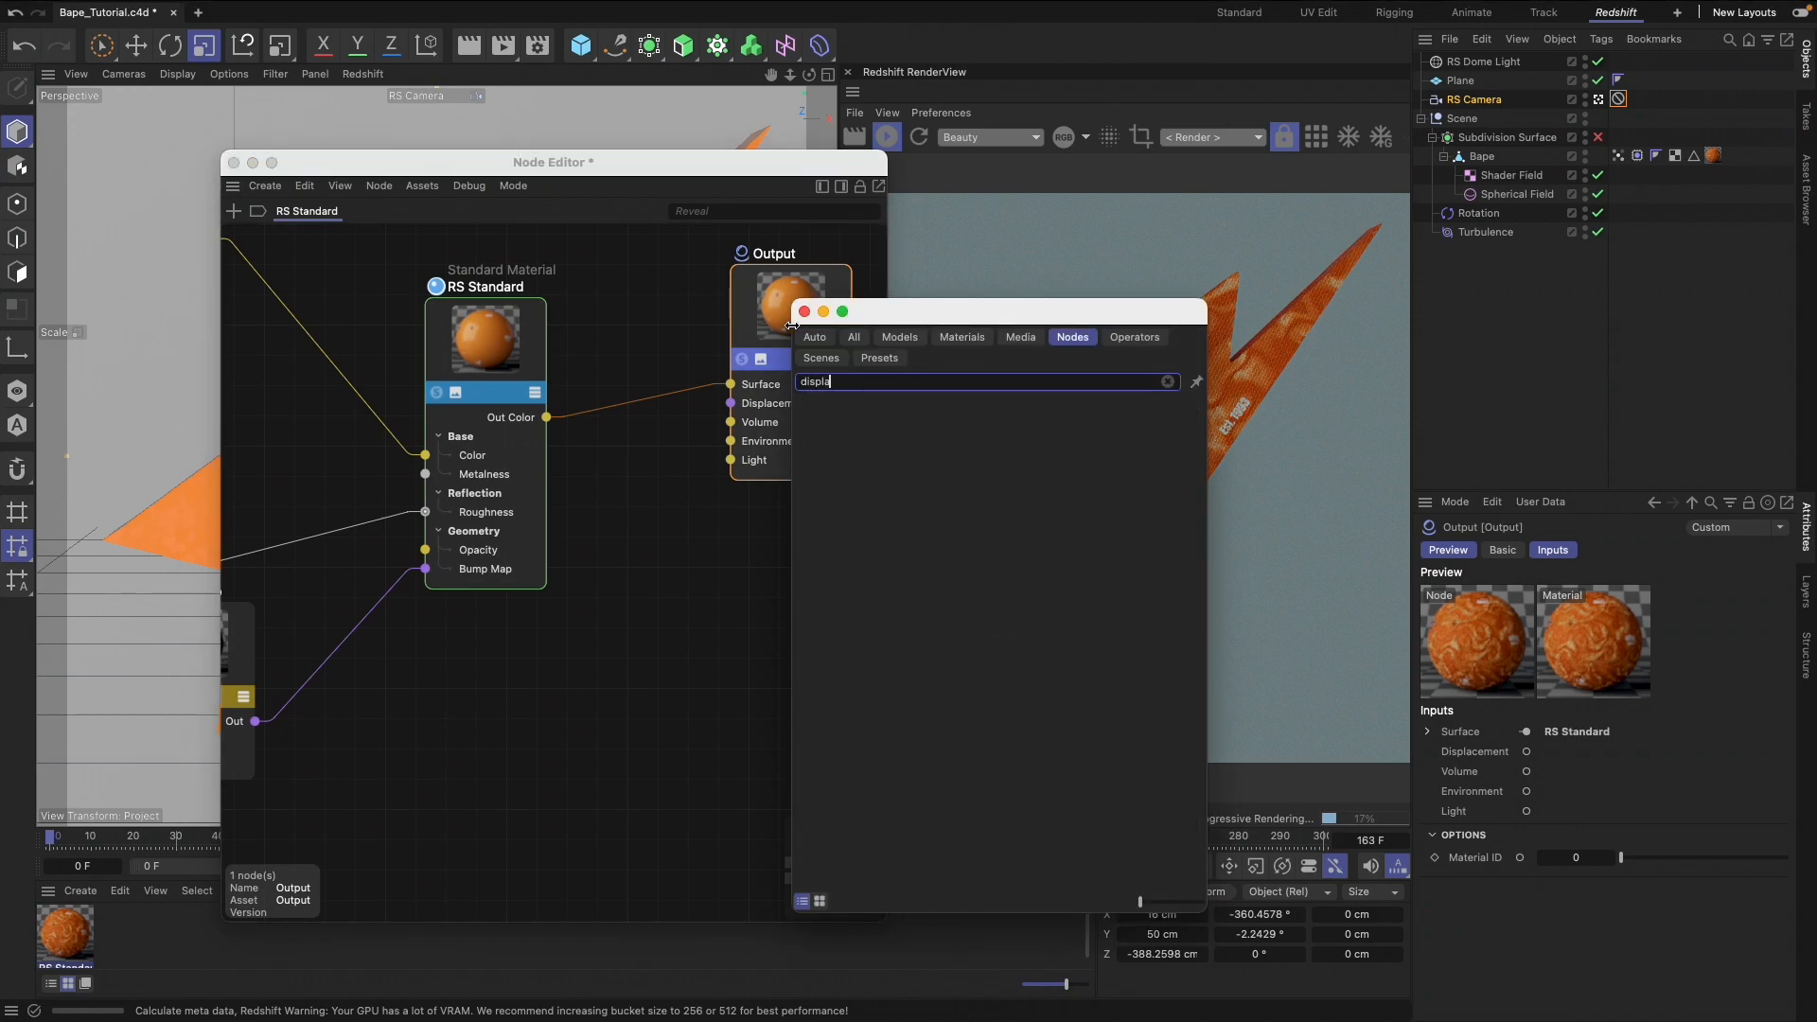
text(ce)
drag(908, 422, 731, 403)
click(803, 311)
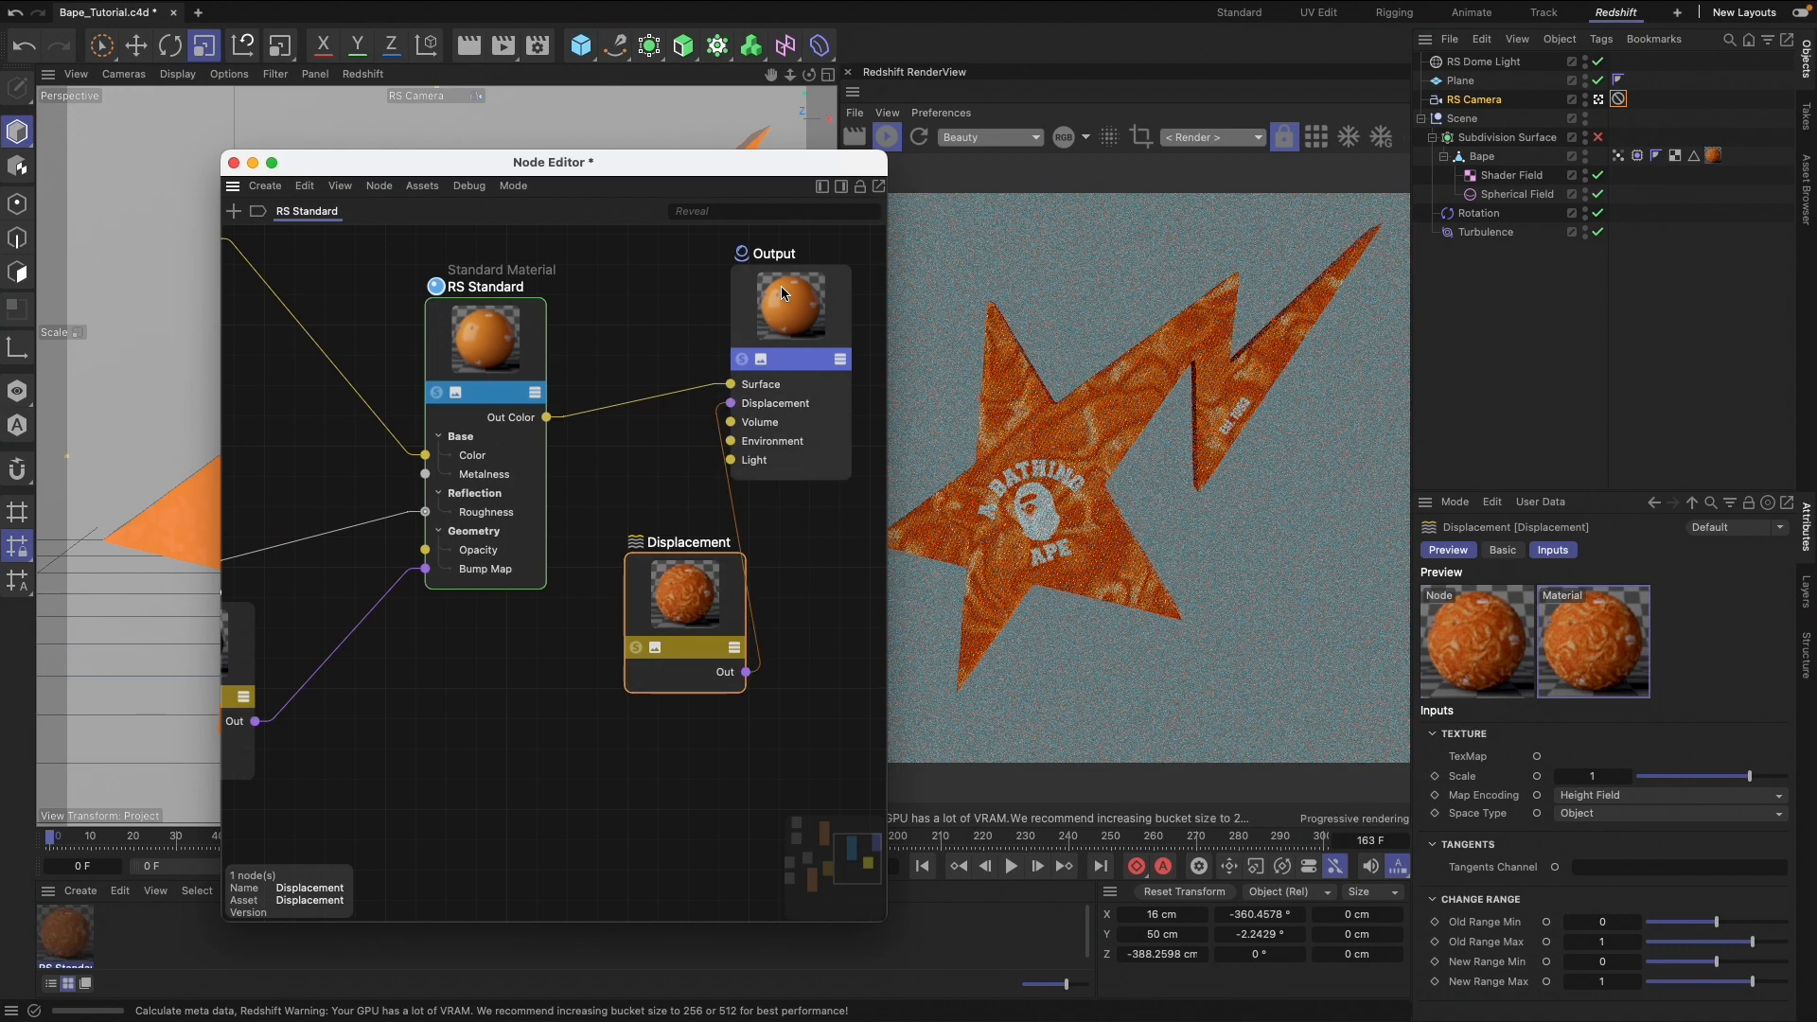
drag(781, 286, 818, 266)
drag(686, 596, 655, 624)
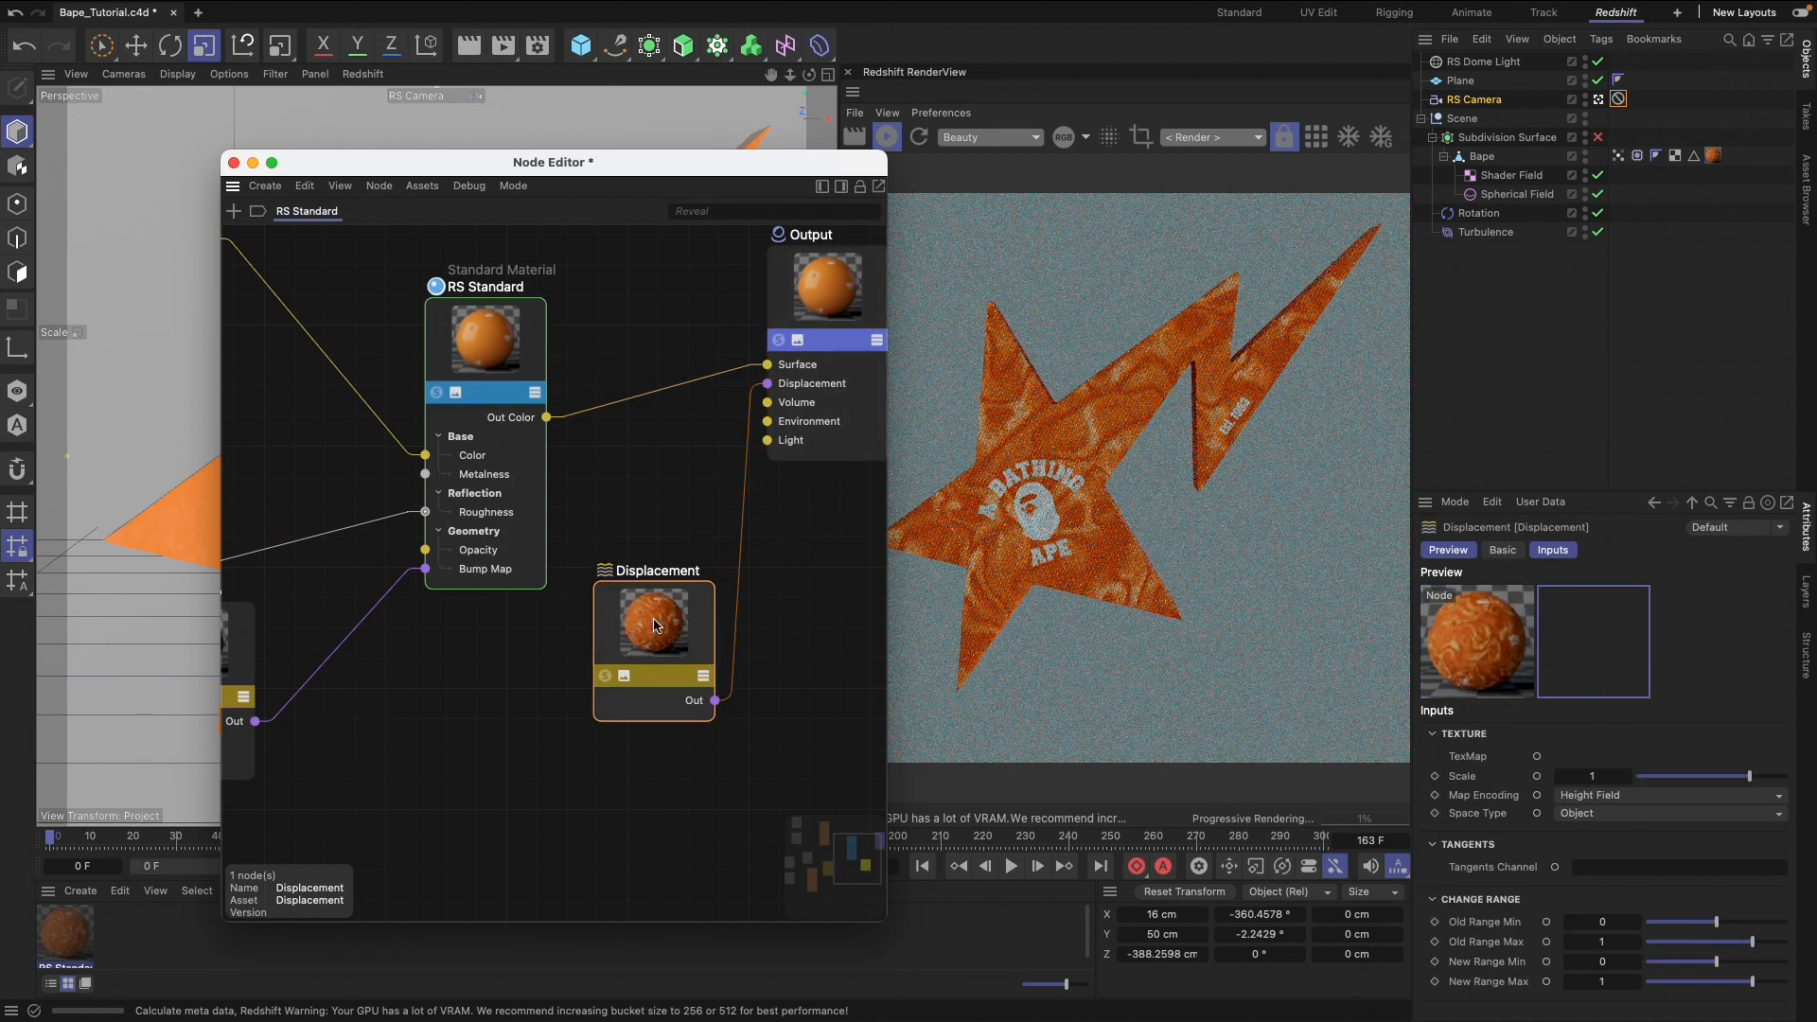
Duplicate the Tiles, Maxon Noise and Color Layer nodes feeding the Bump Map and place the copies near the Displacement node
middle_drag(679, 607, 811, 604)
middle_drag(527, 693, 705, 693)
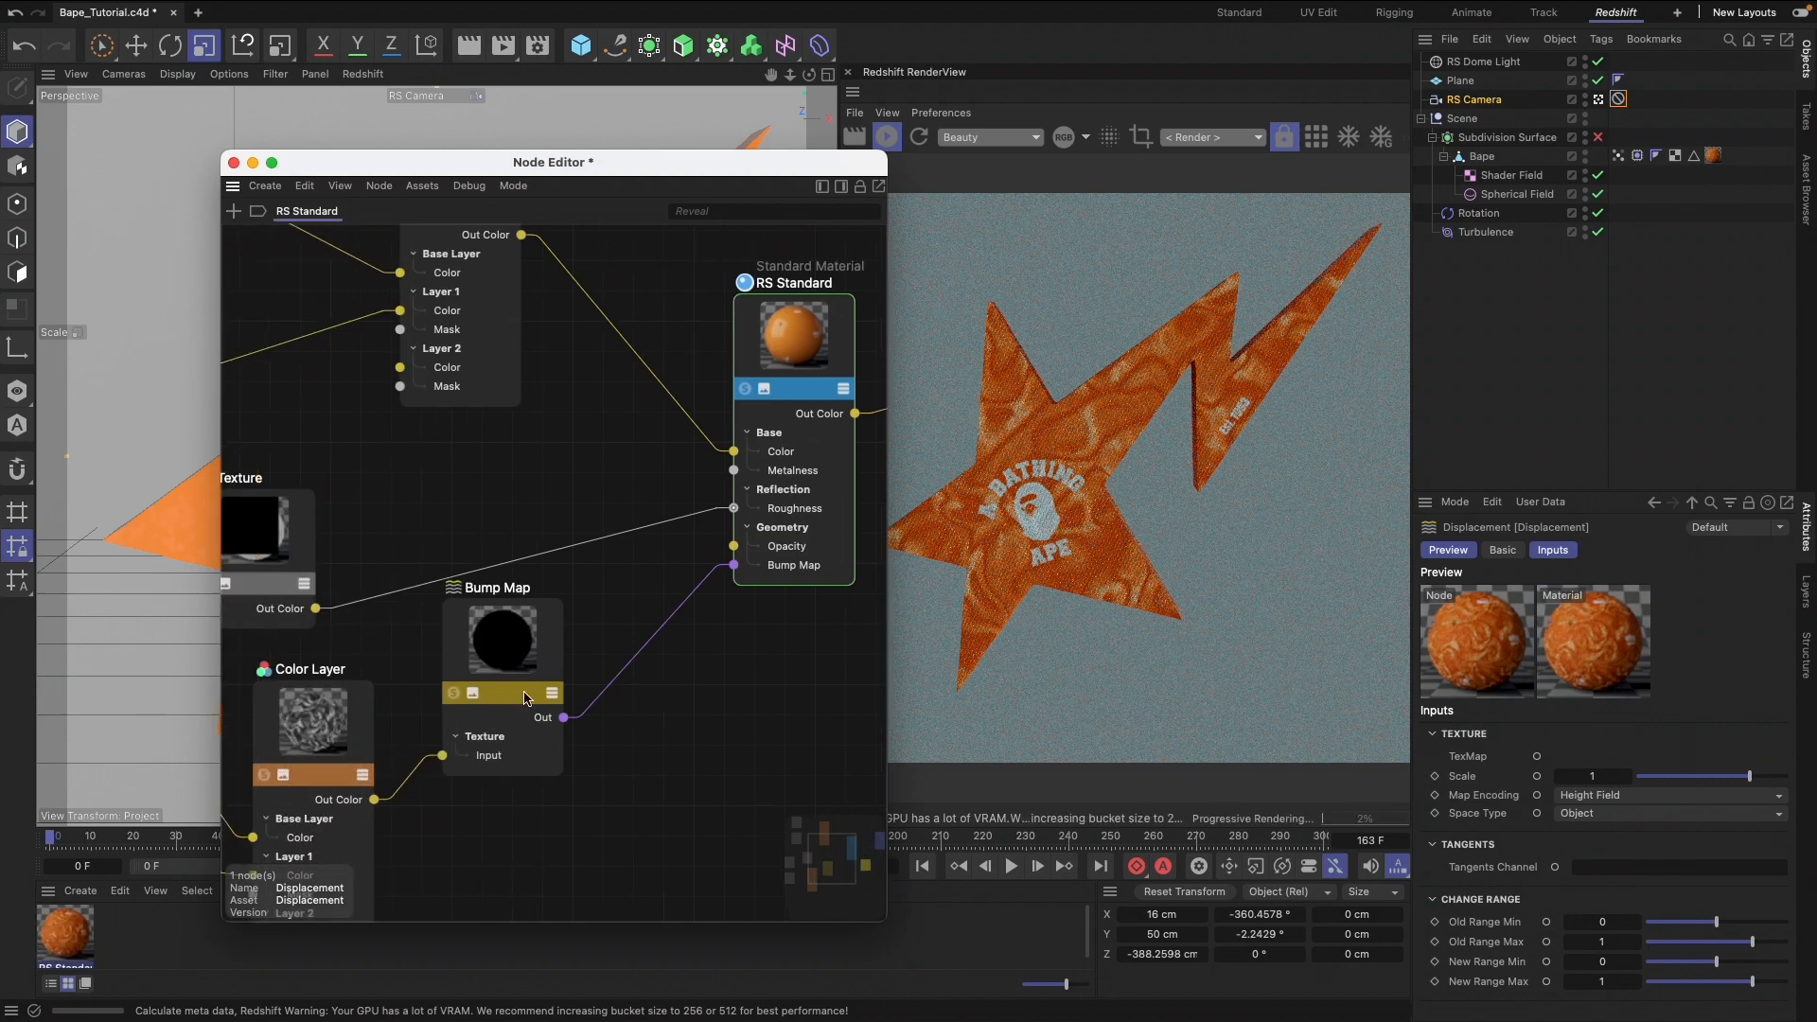
middle_drag(351, 698, 550, 697)
middle_drag(331, 778, 438, 678)
middle_drag(384, 768, 417, 678)
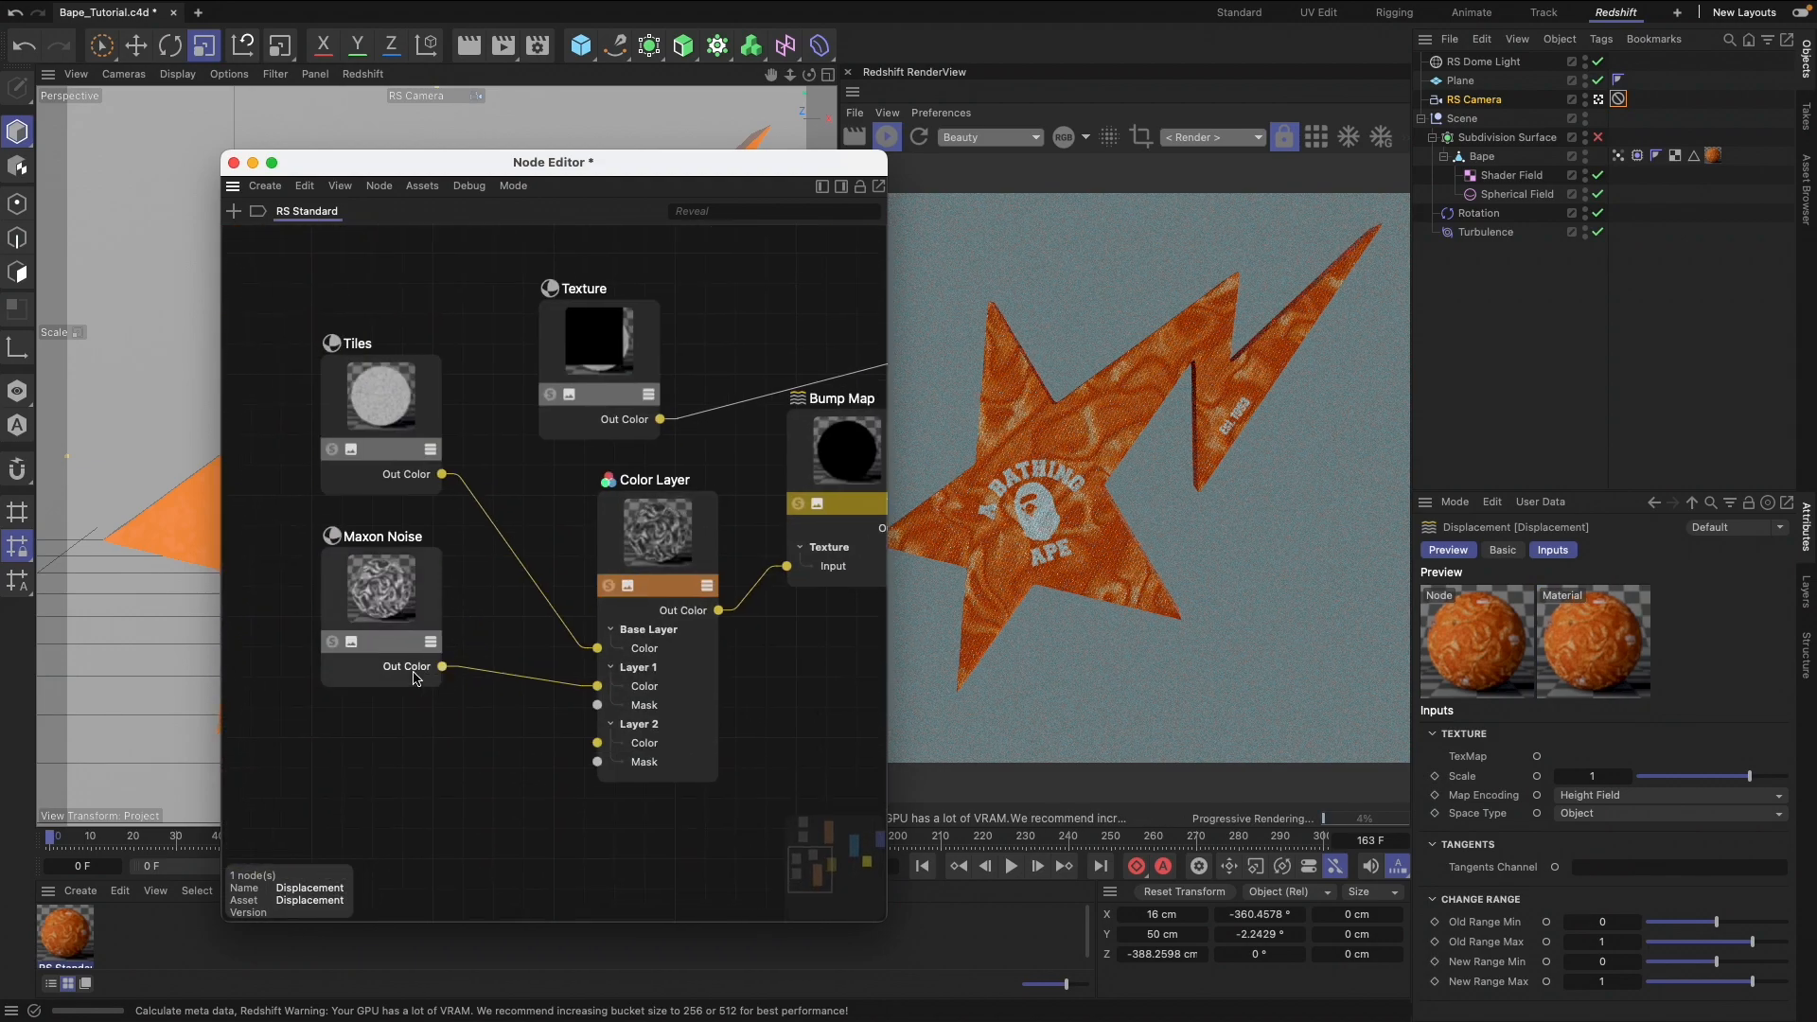
drag(280, 459, 668, 757)
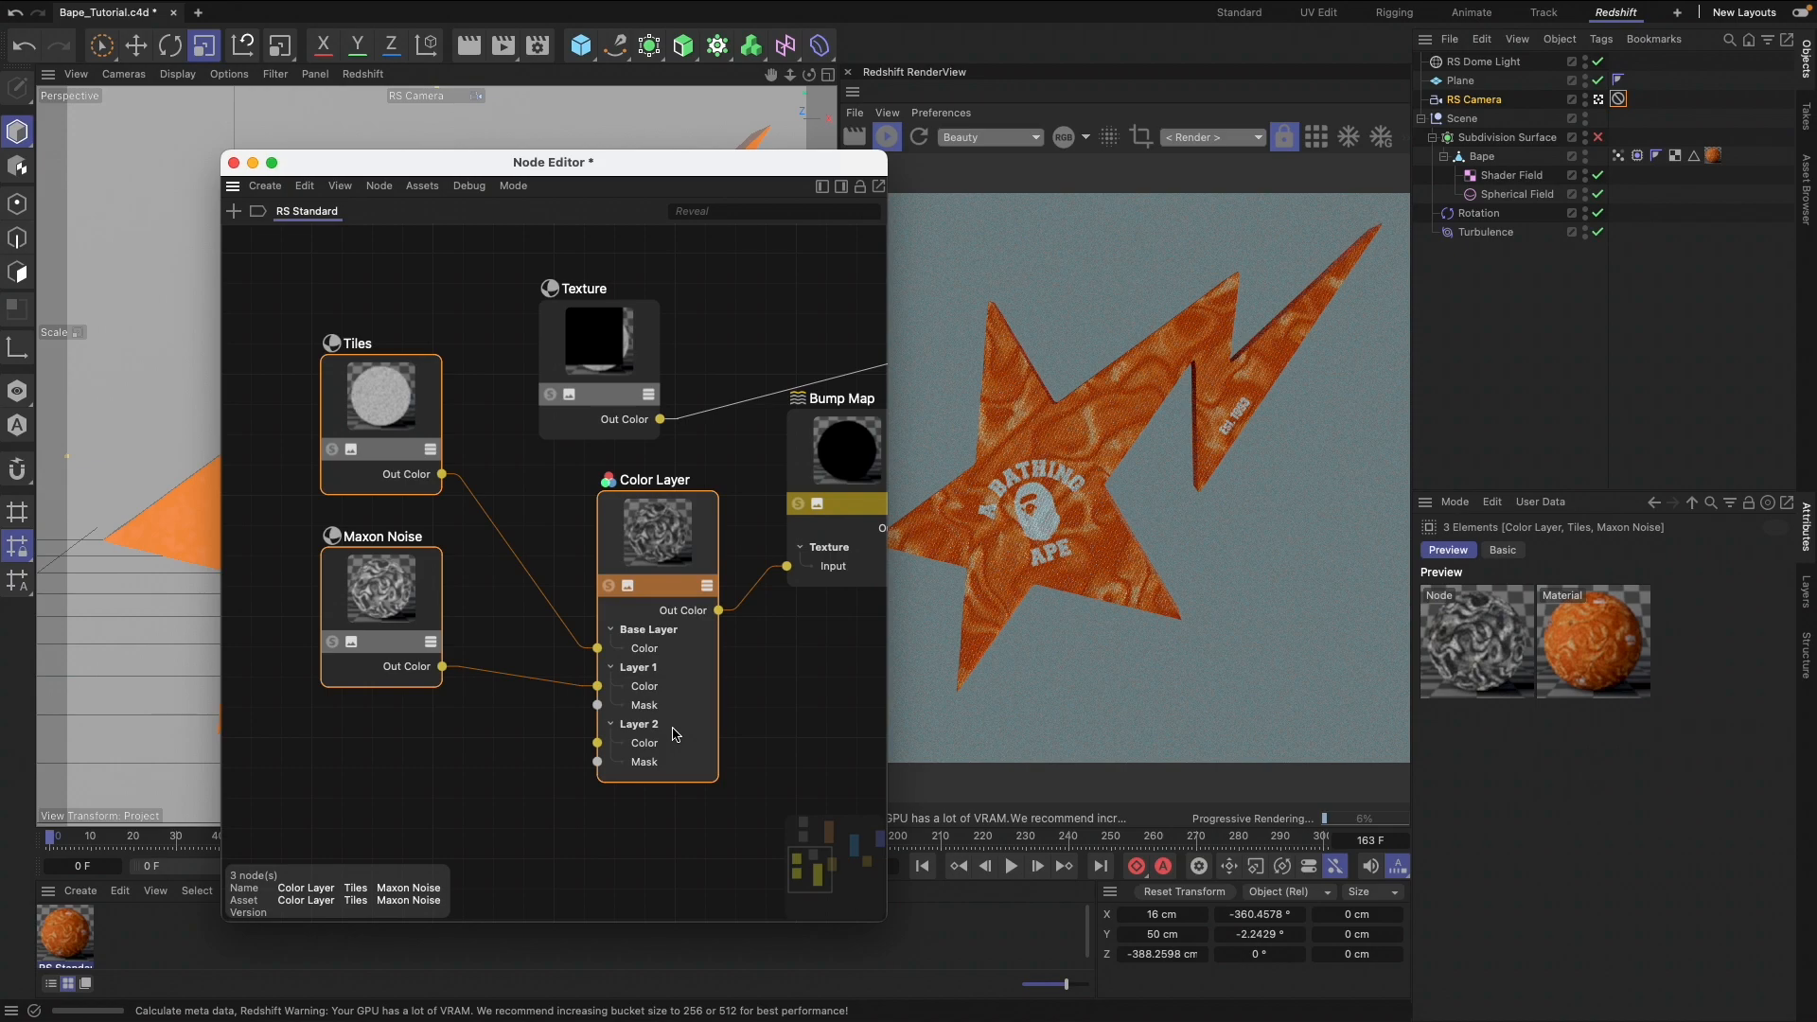
scroll(675, 734, right, 10)
scroll(674, 735, left, 3)
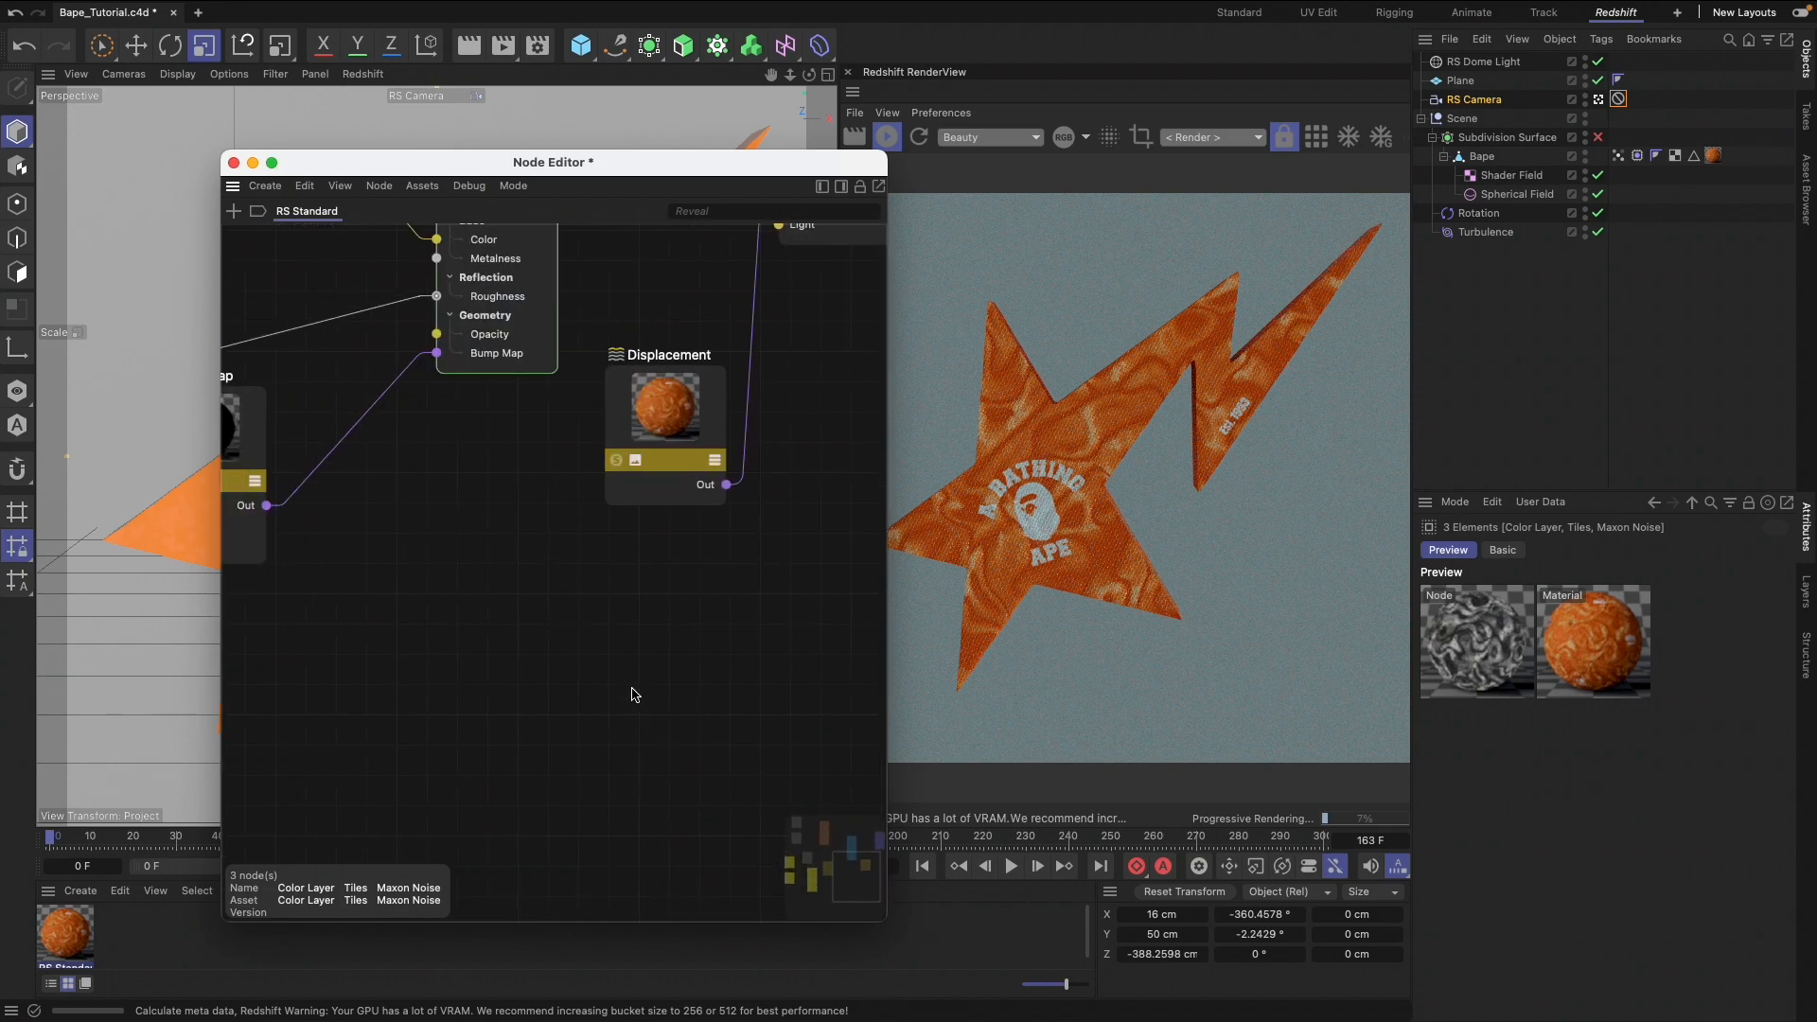
key(super+v)
Move the Displacement node clear of the copied Tiles, Maxon Noise and Color Layer nodes and shift the copies lower as a group
drag(672, 384, 815, 370)
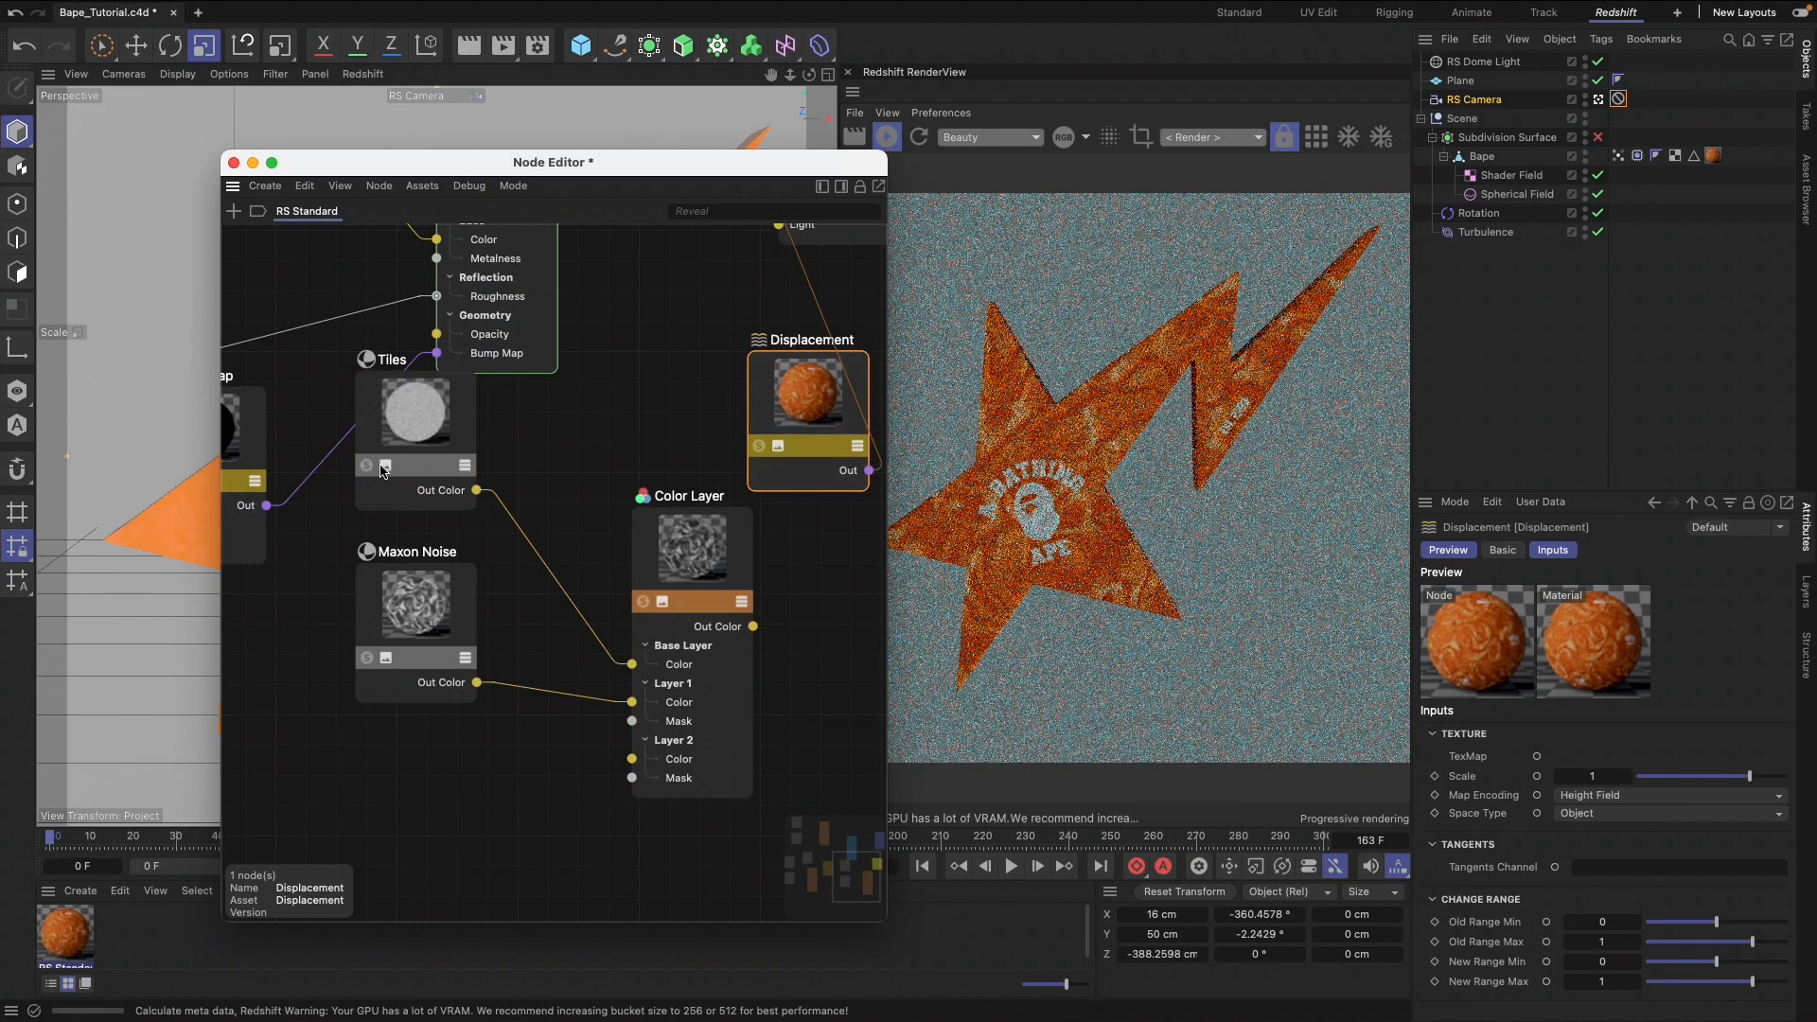
click(321, 486)
drag(452, 600, 752, 766)
drag(677, 525, 690, 666)
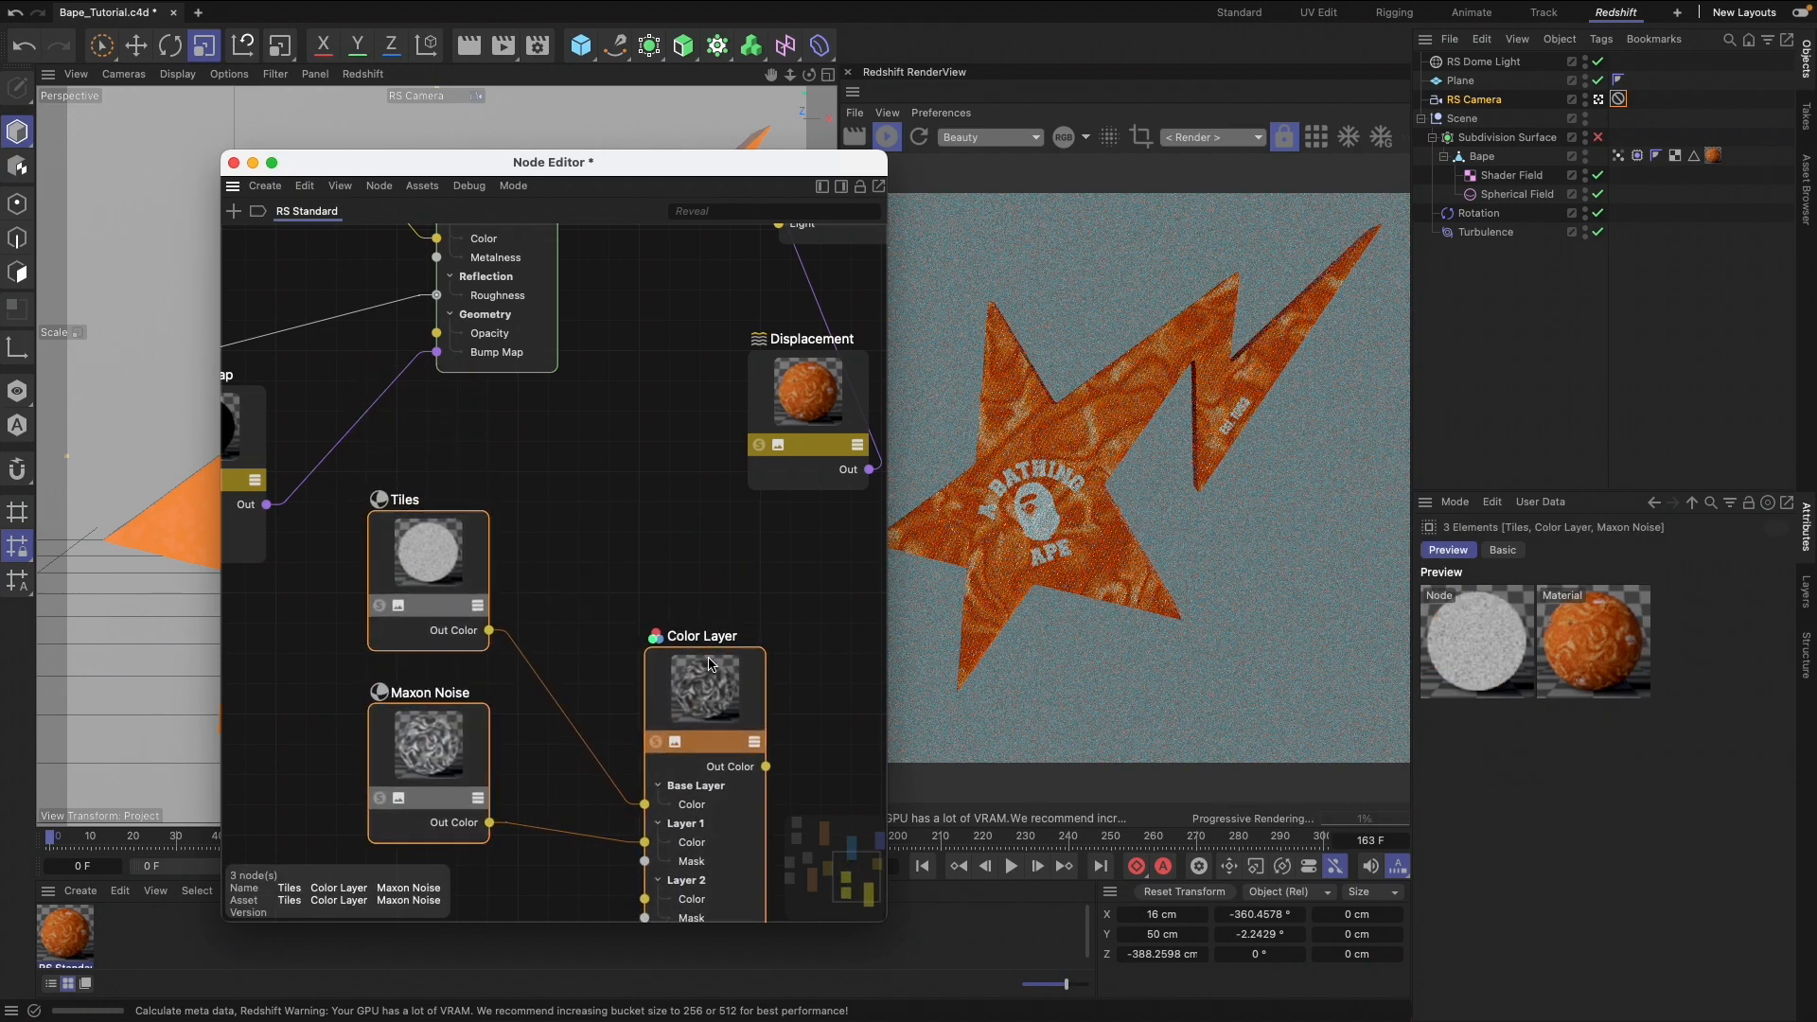
scroll(690, 666, right, 5)
click(691, 666)
Space the Output and Displacement nodes farther away from RS Standard to make room for the copied nodes
click(601, 375)
scroll(651, 384, up, 4)
scroll(651, 384, right, 4)
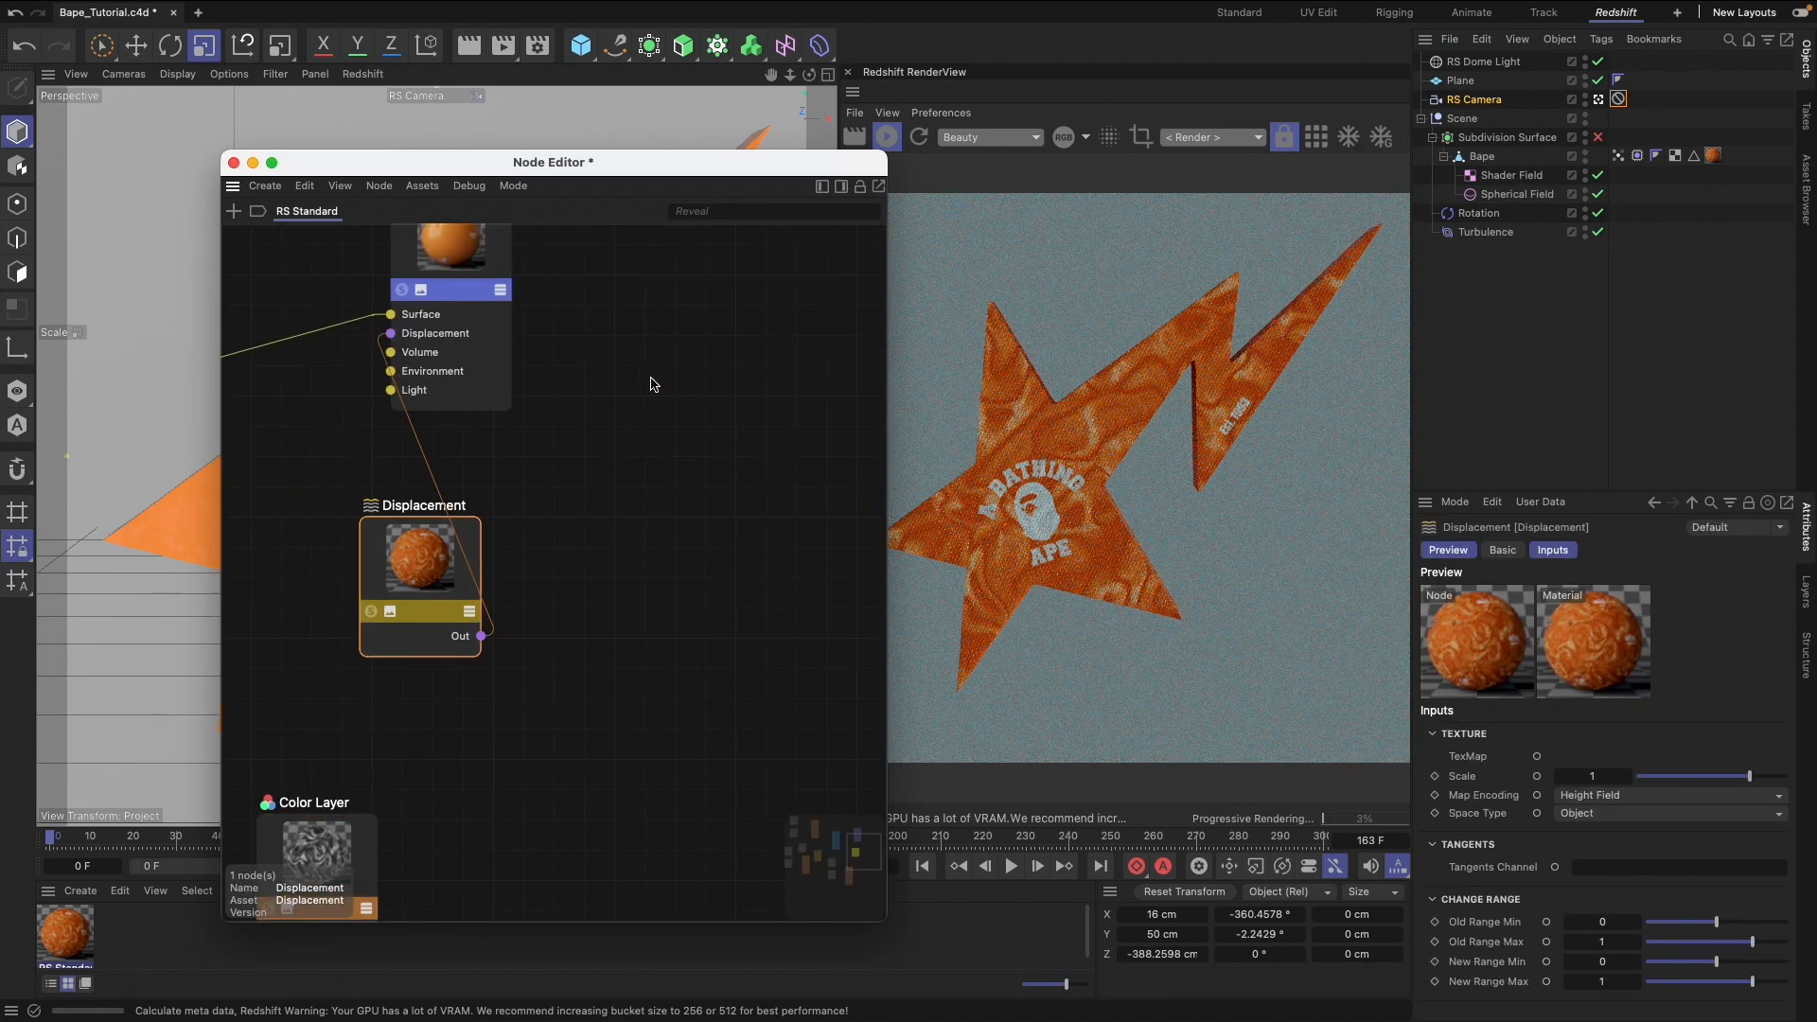
drag(438, 244, 811, 269)
scroll(580, 504, left, 5)
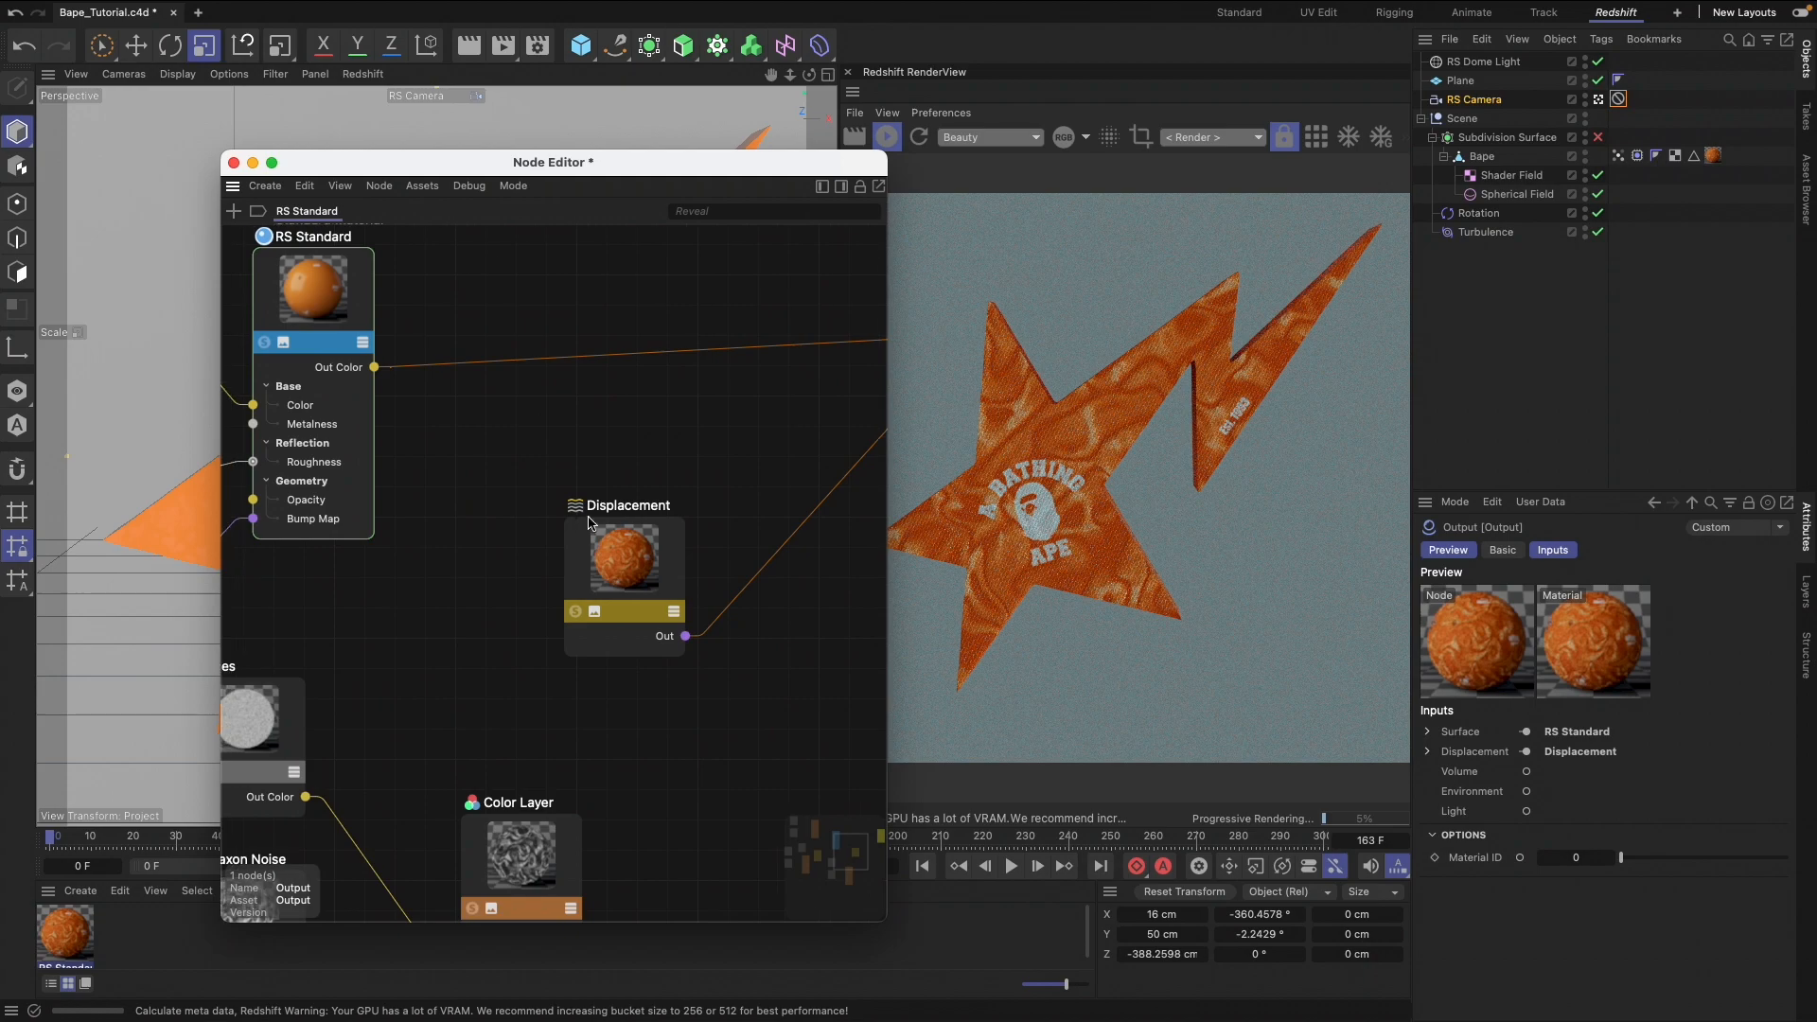
drag(590, 560, 735, 512)
Connect the copied Color Layer's Out Color to the Displacement node's Texture TexMap input
scroll(679, 593, down, 3)
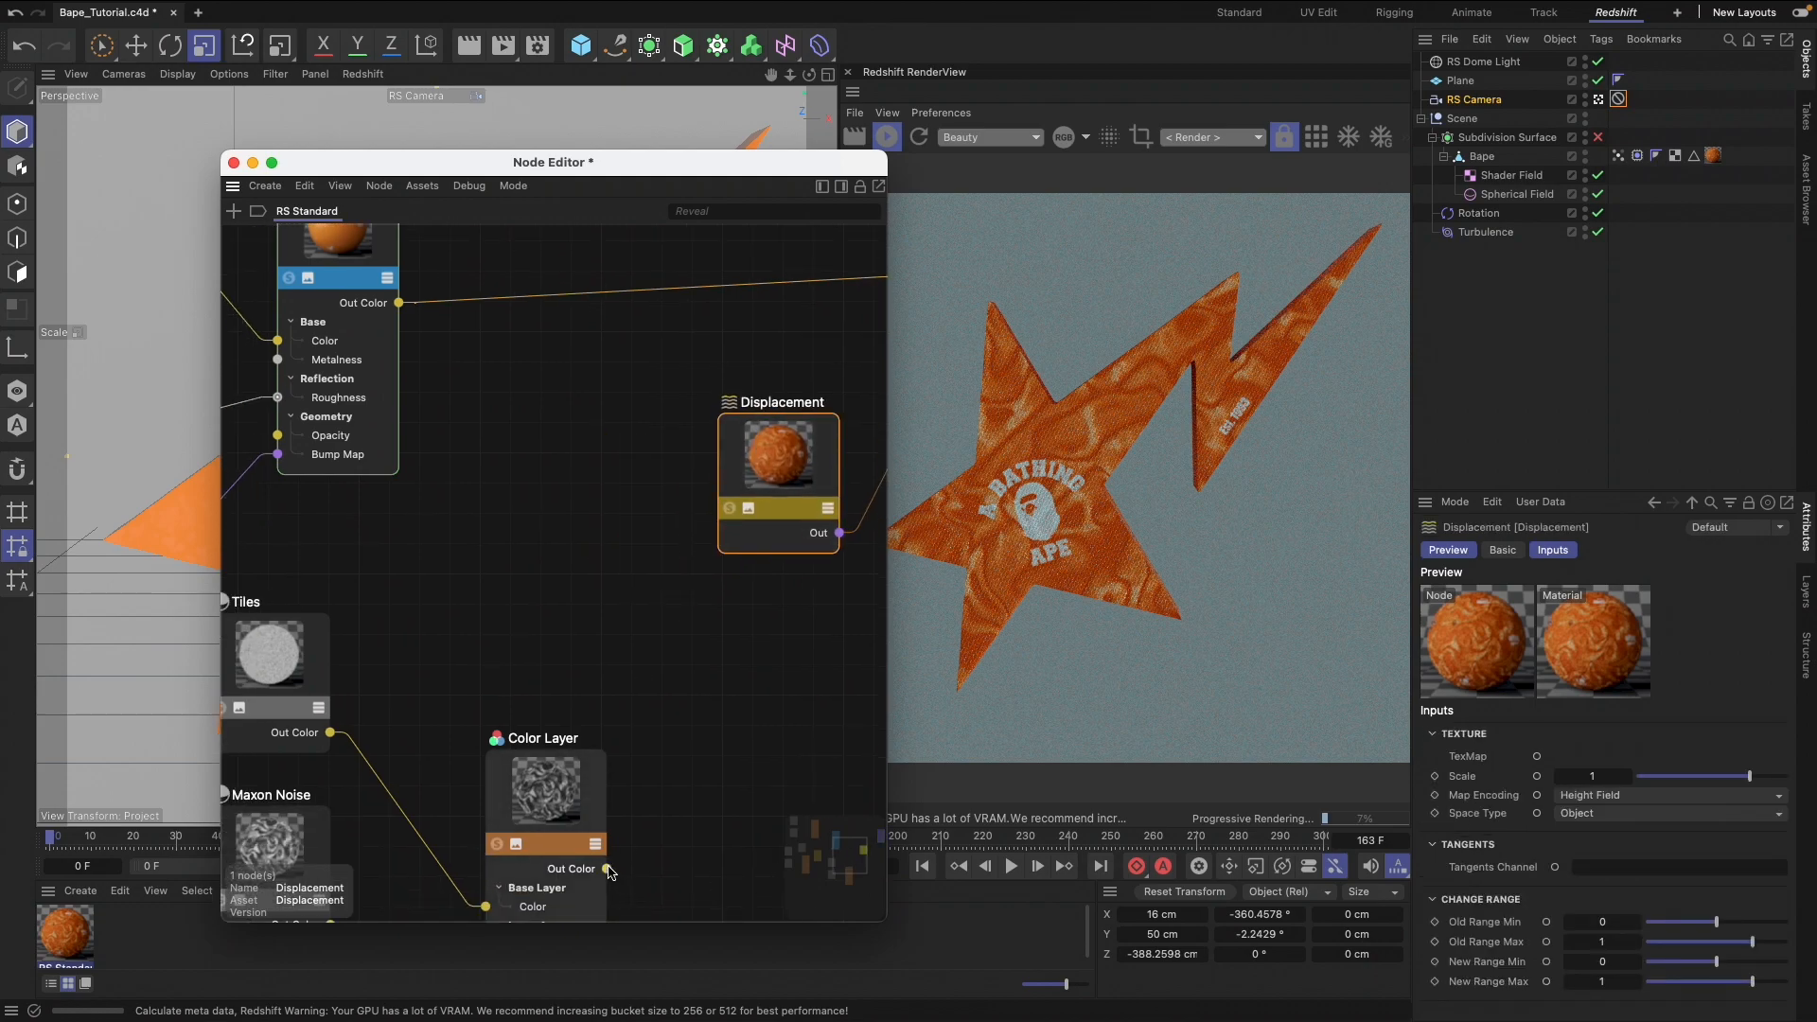
click(730, 511)
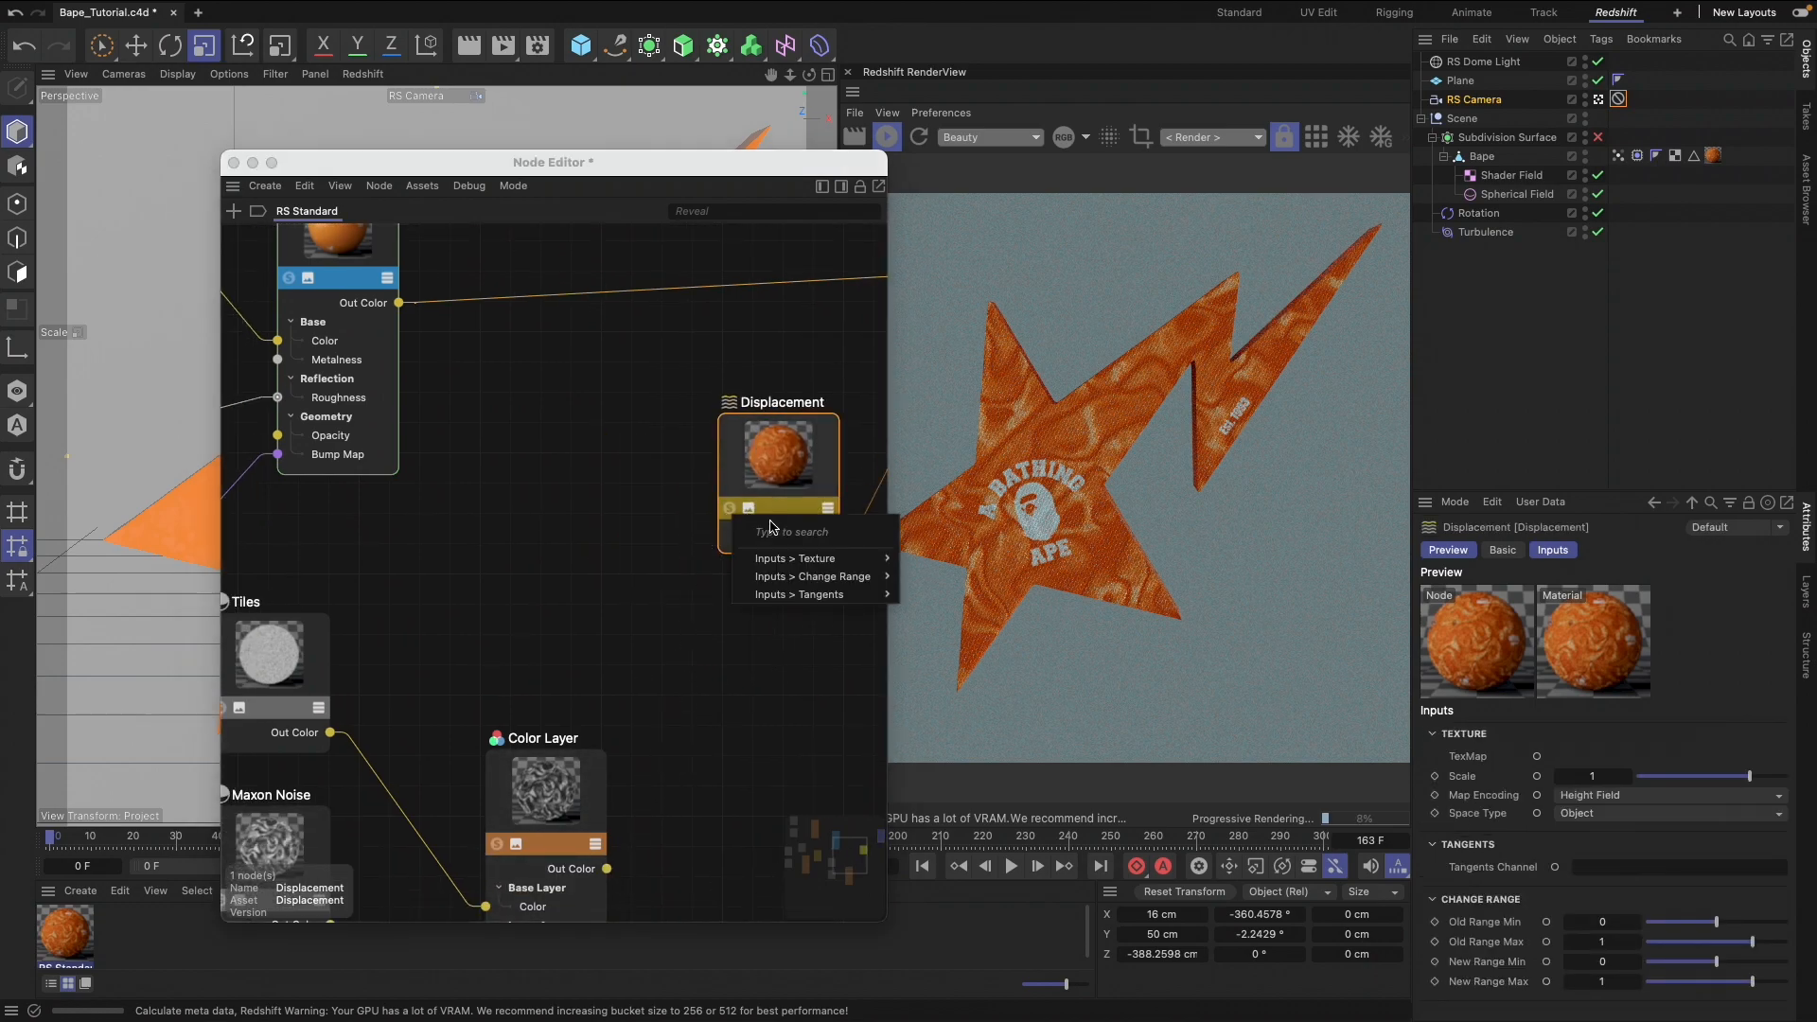
mouse_move(798, 560)
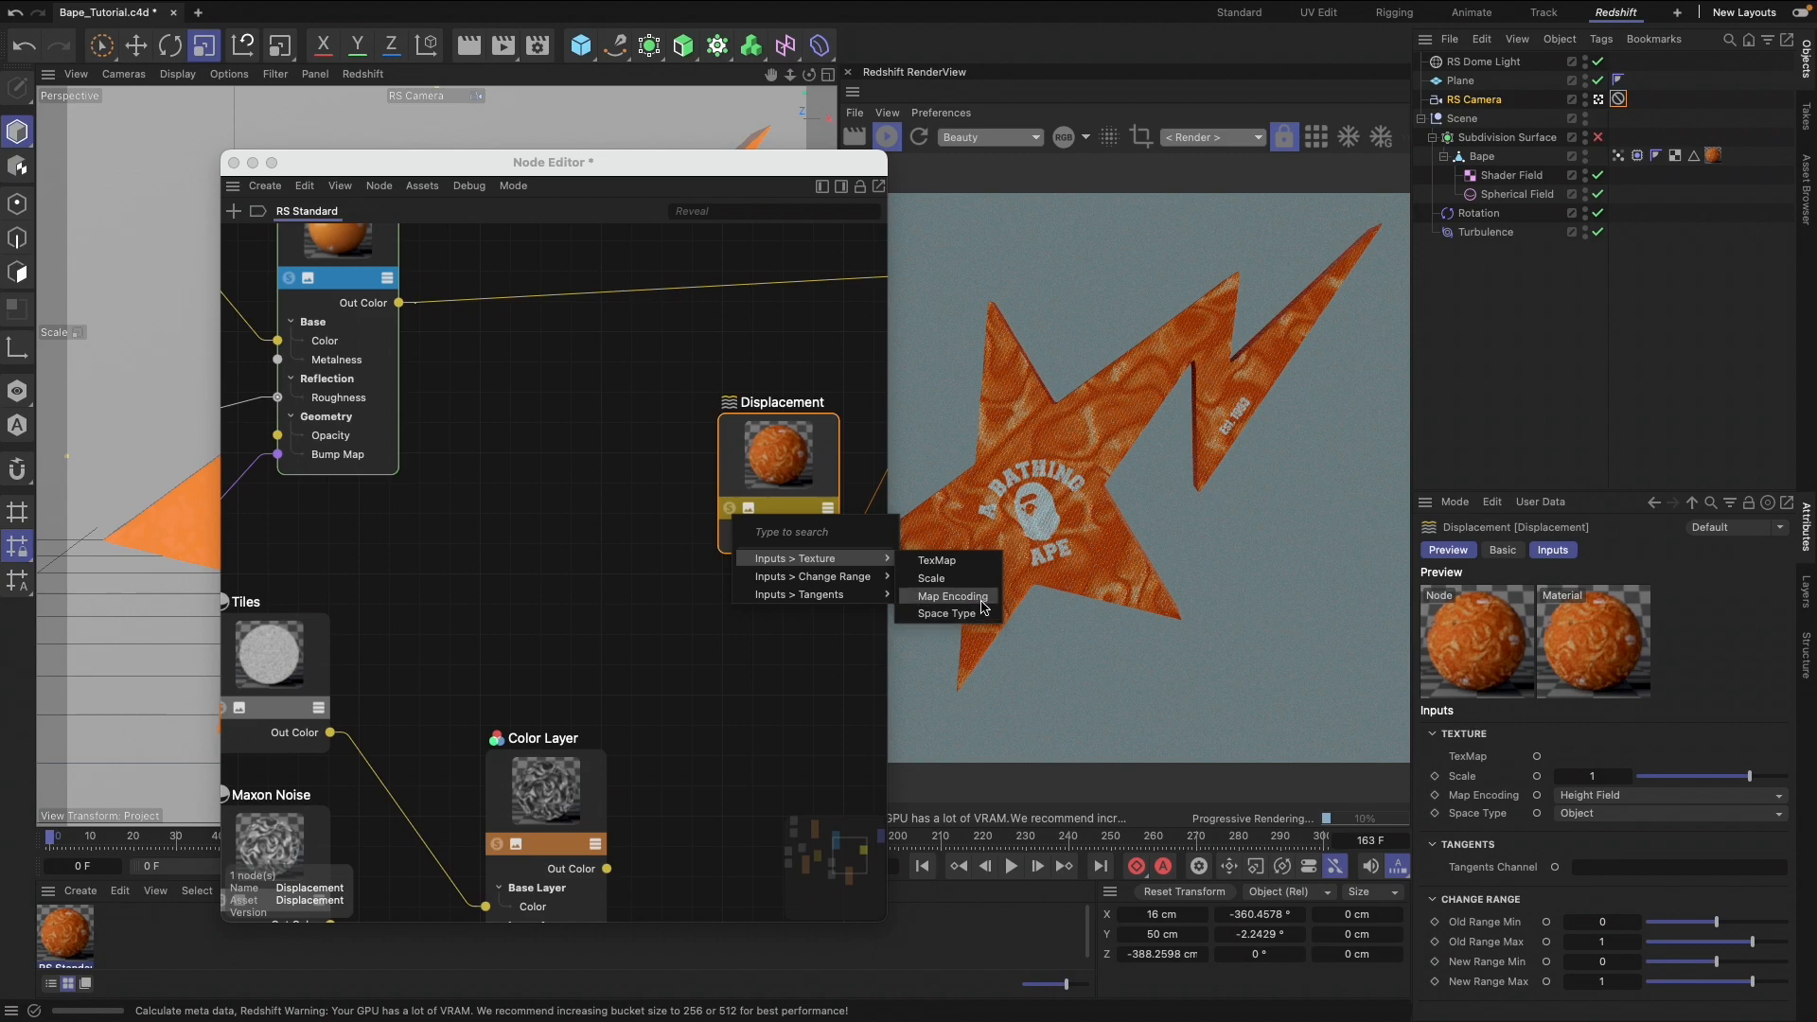
click(941, 561)
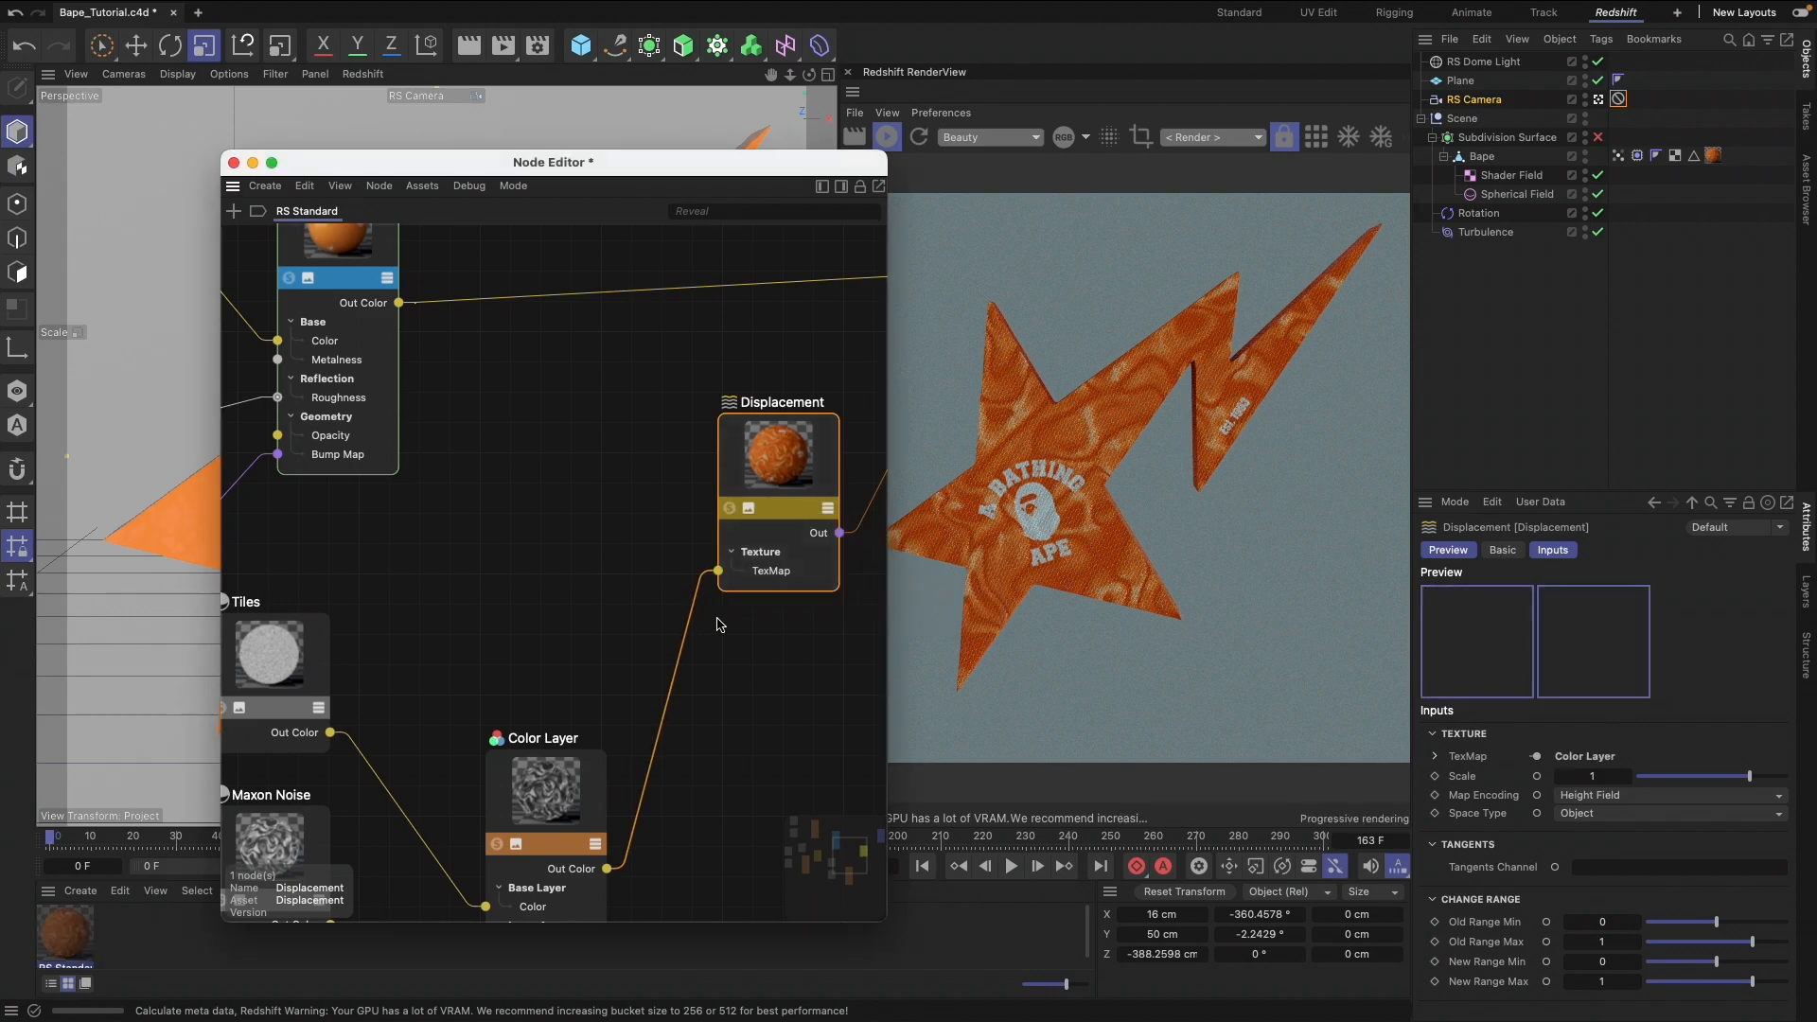
Review the copied displacement texture nodes alongside the material's original color, roughness and bump networks
scroll(719, 624, right, 3)
scroll(718, 620, left, 5)
drag(389, 685, 898, 779)
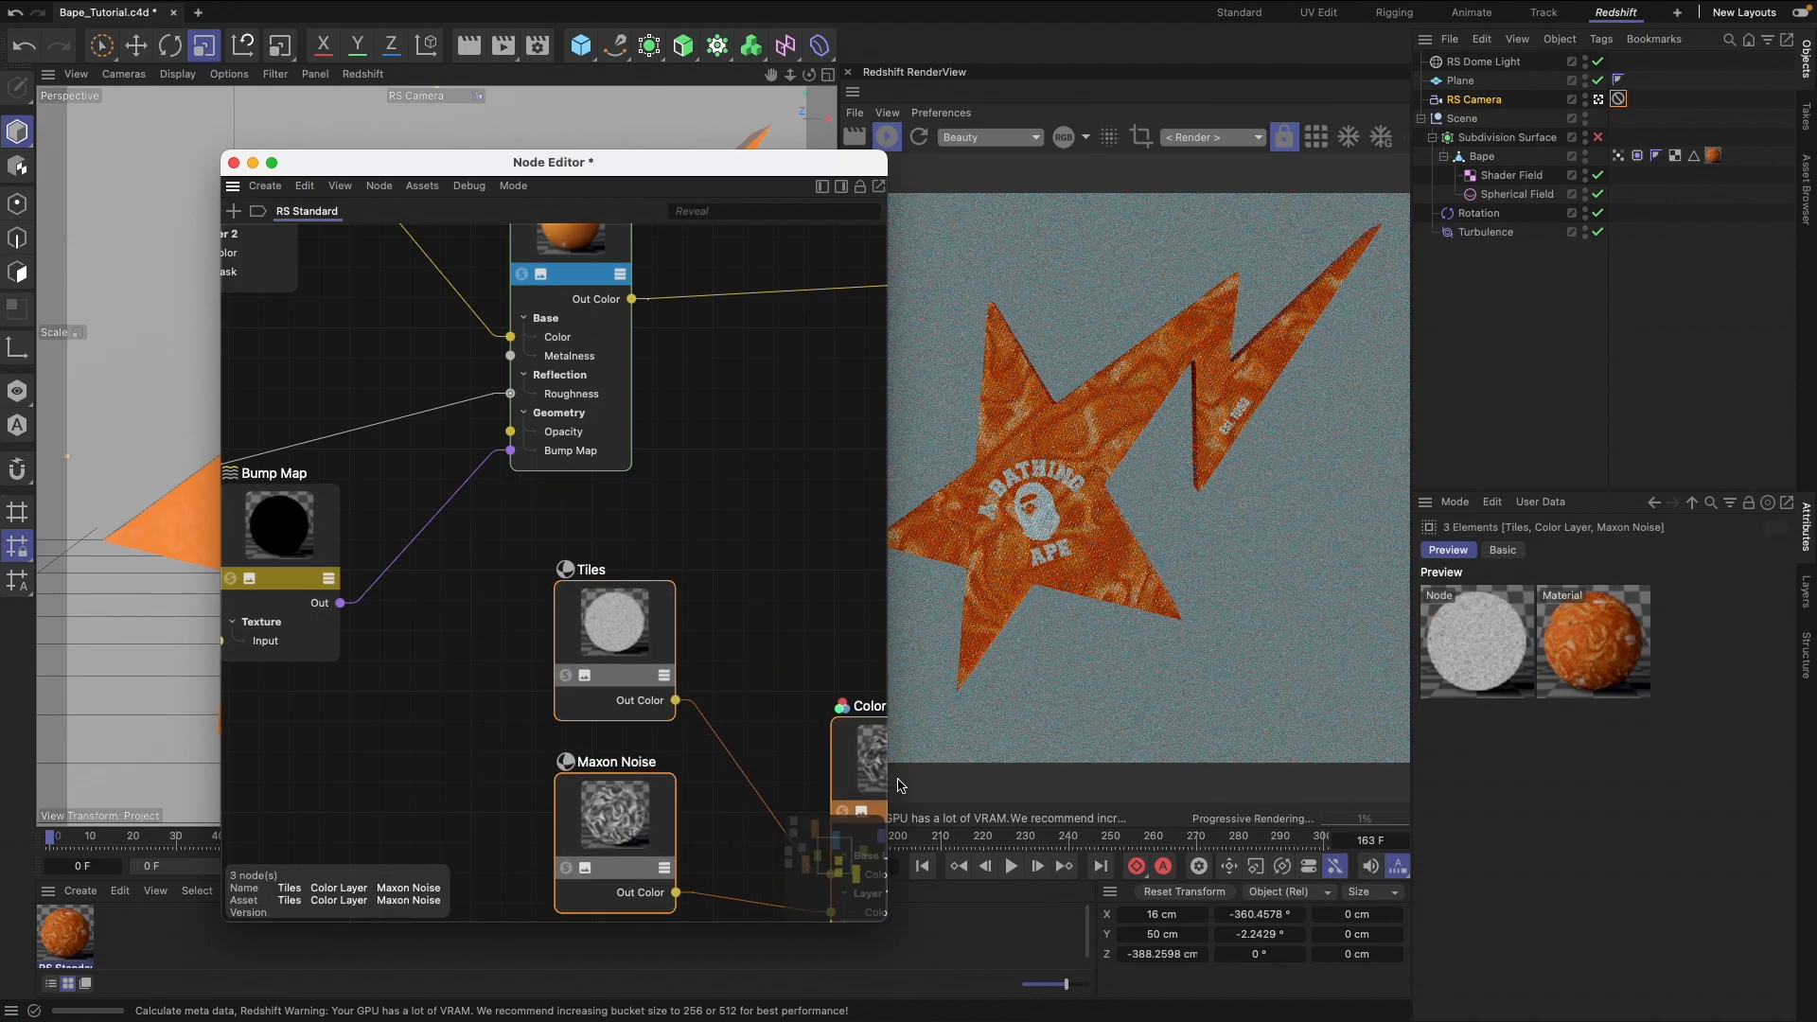
scroll(768, 699, right, 3)
scroll(771, 704, right, 4)
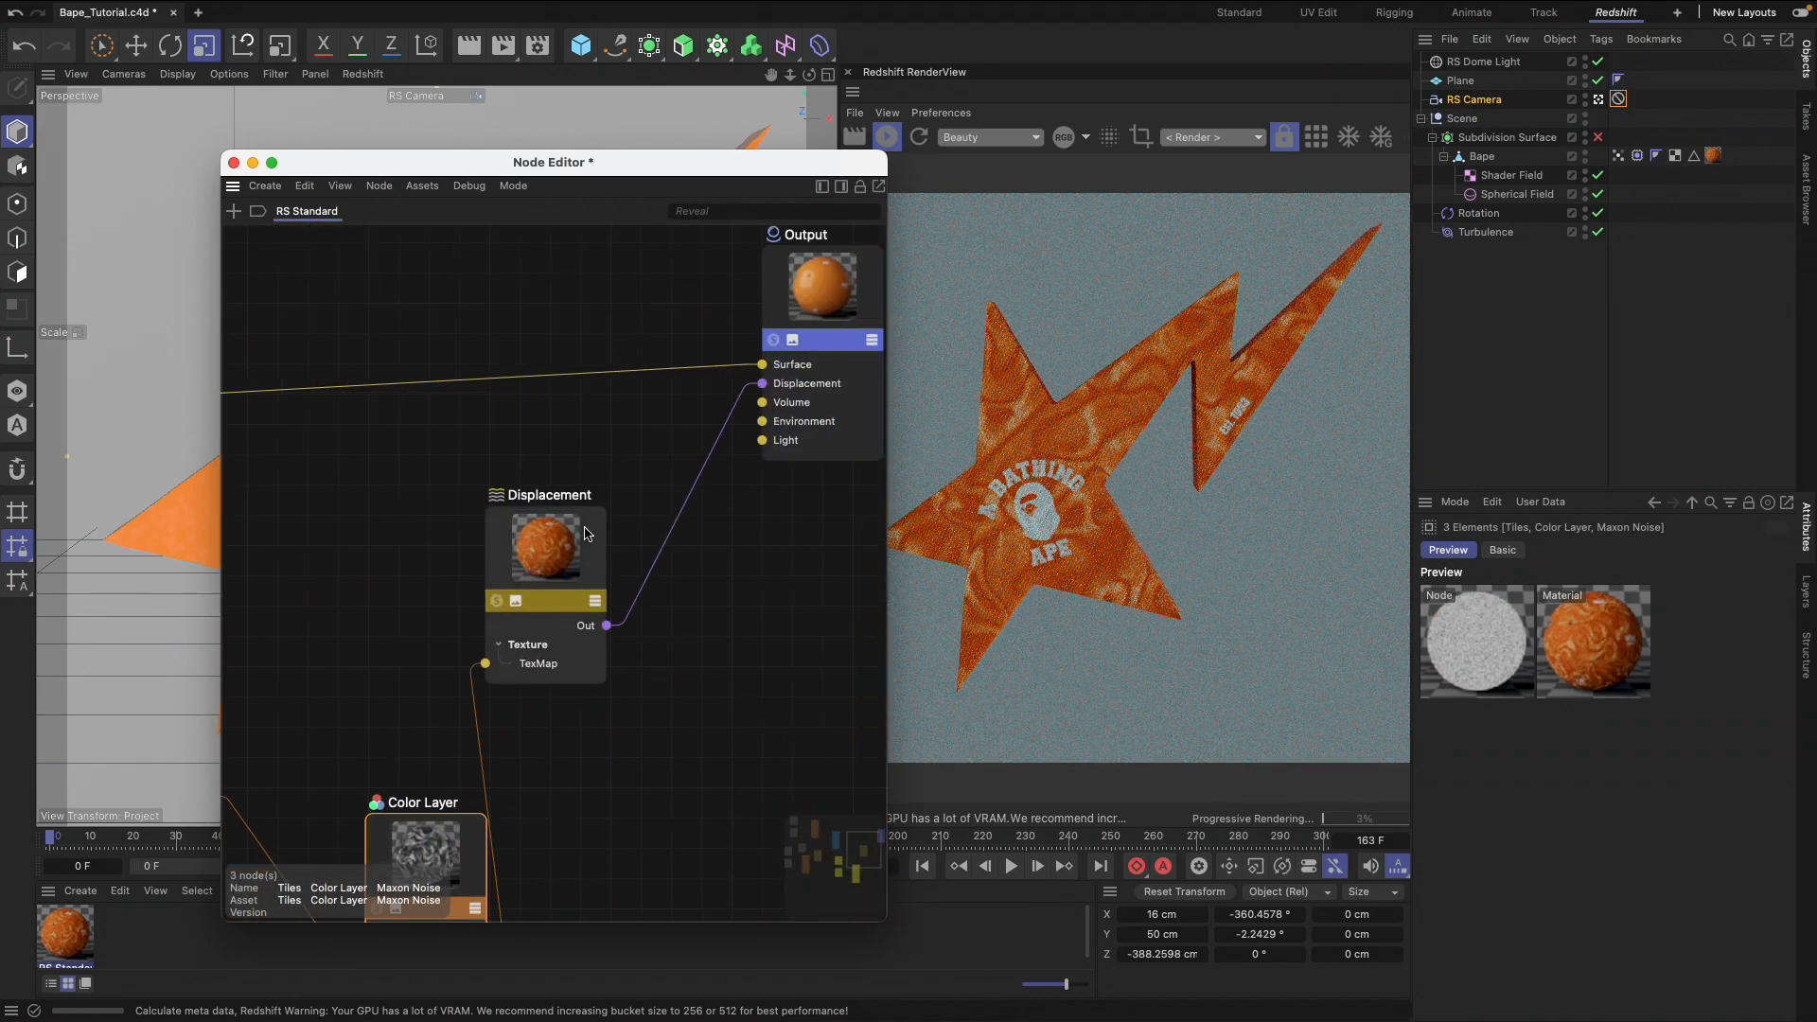
scroll(588, 533, left, 6)
scroll(585, 532, left, 8)
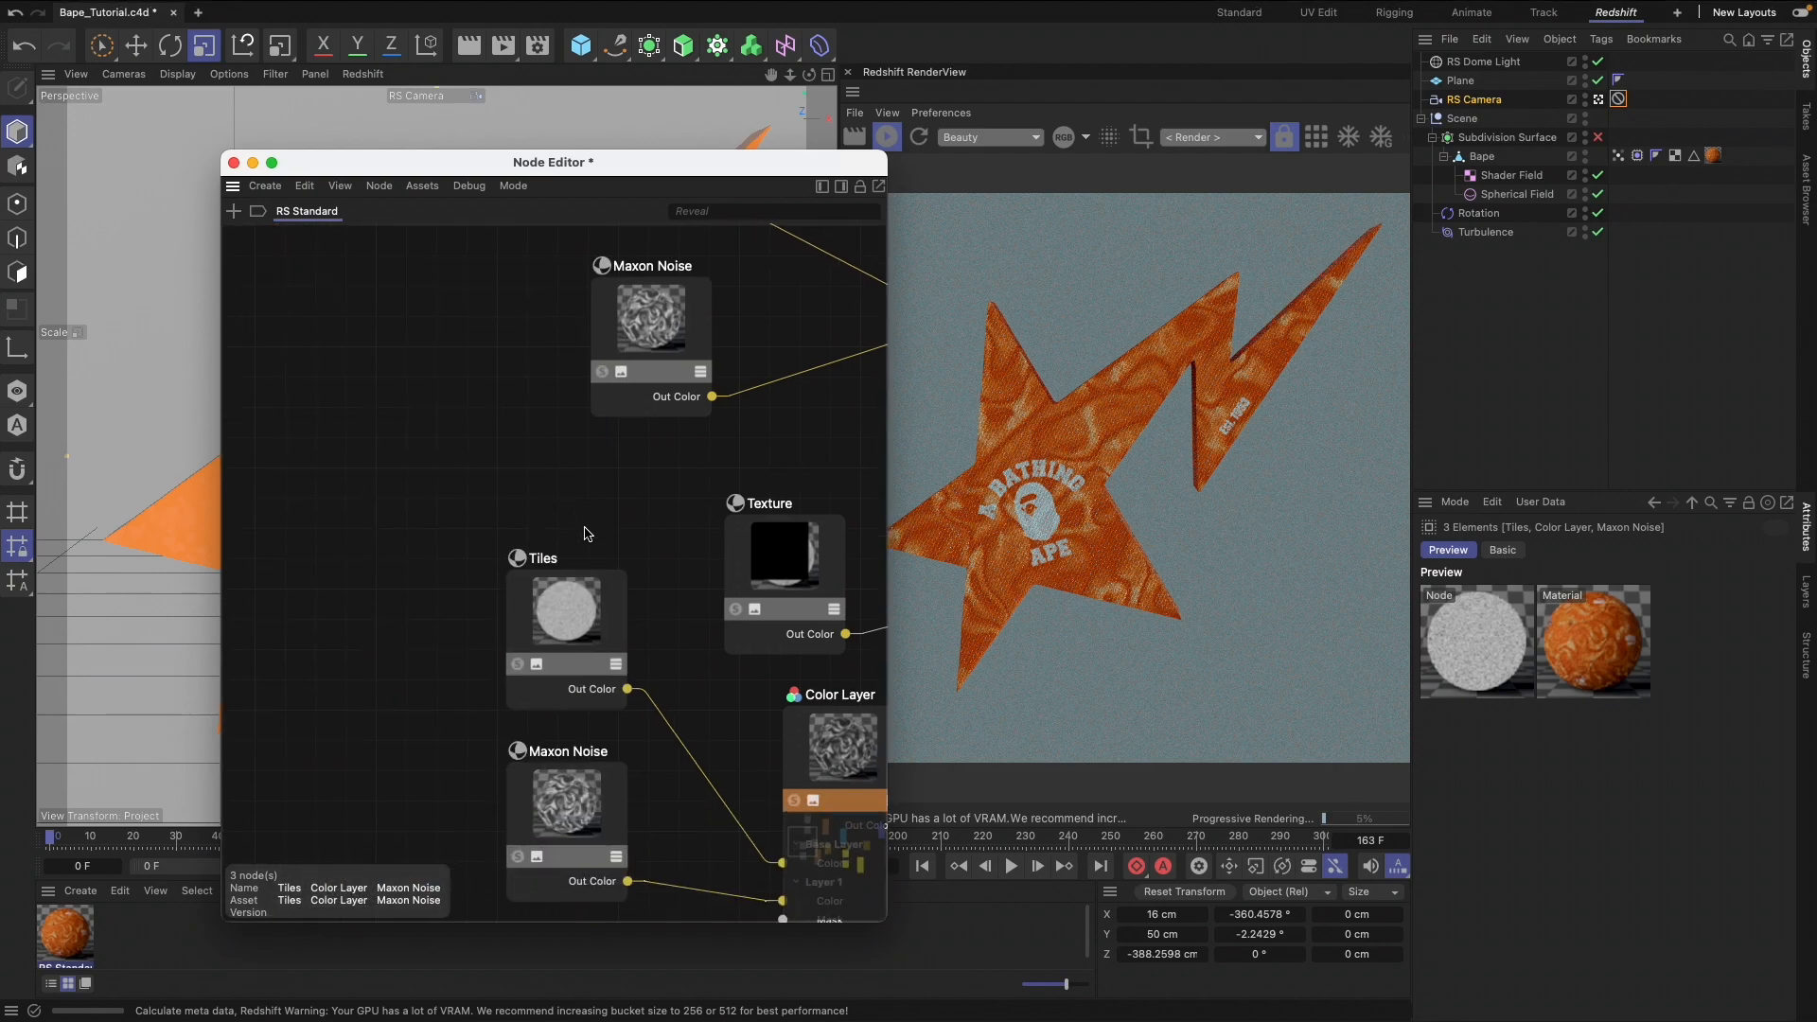
scroll(634, 554, right, 2)
scroll(634, 554, down, 2)
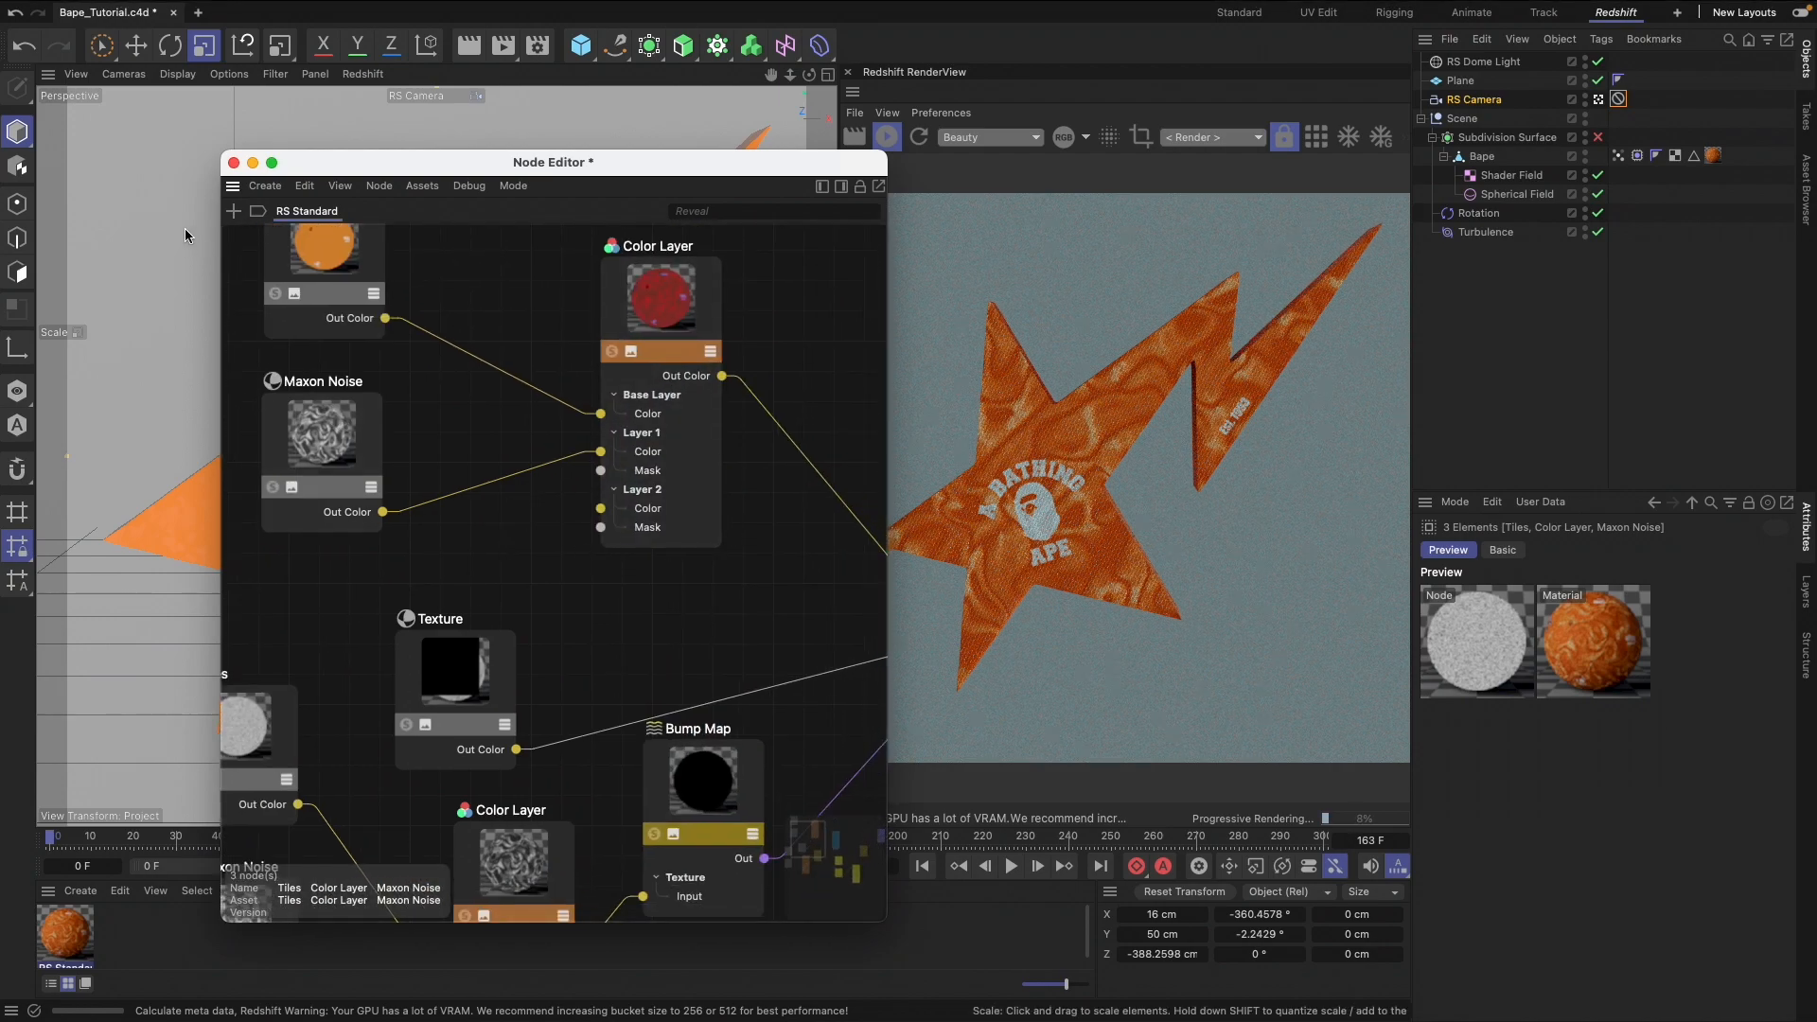
Close the Node Editor, select the Subdivision Surface, move the animation to frame 127 and save the project
drag(309, 163, 275, 144)
click(200, 142)
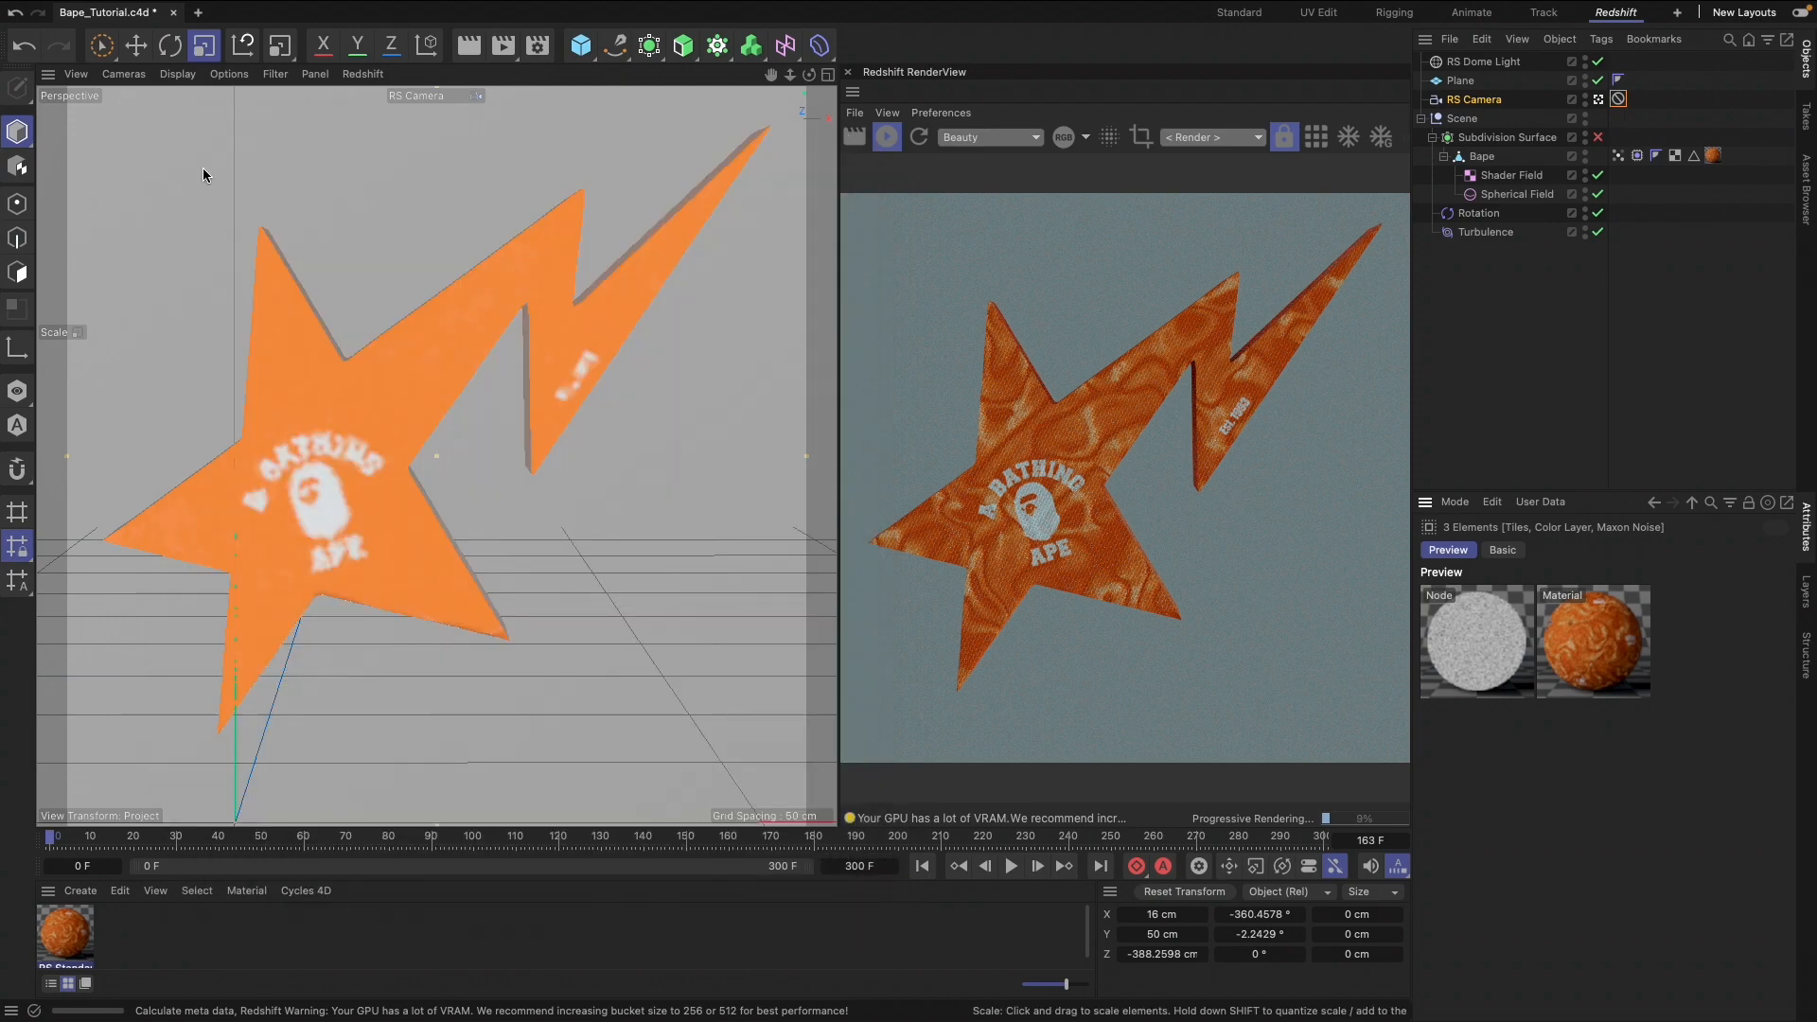
click(1506, 137)
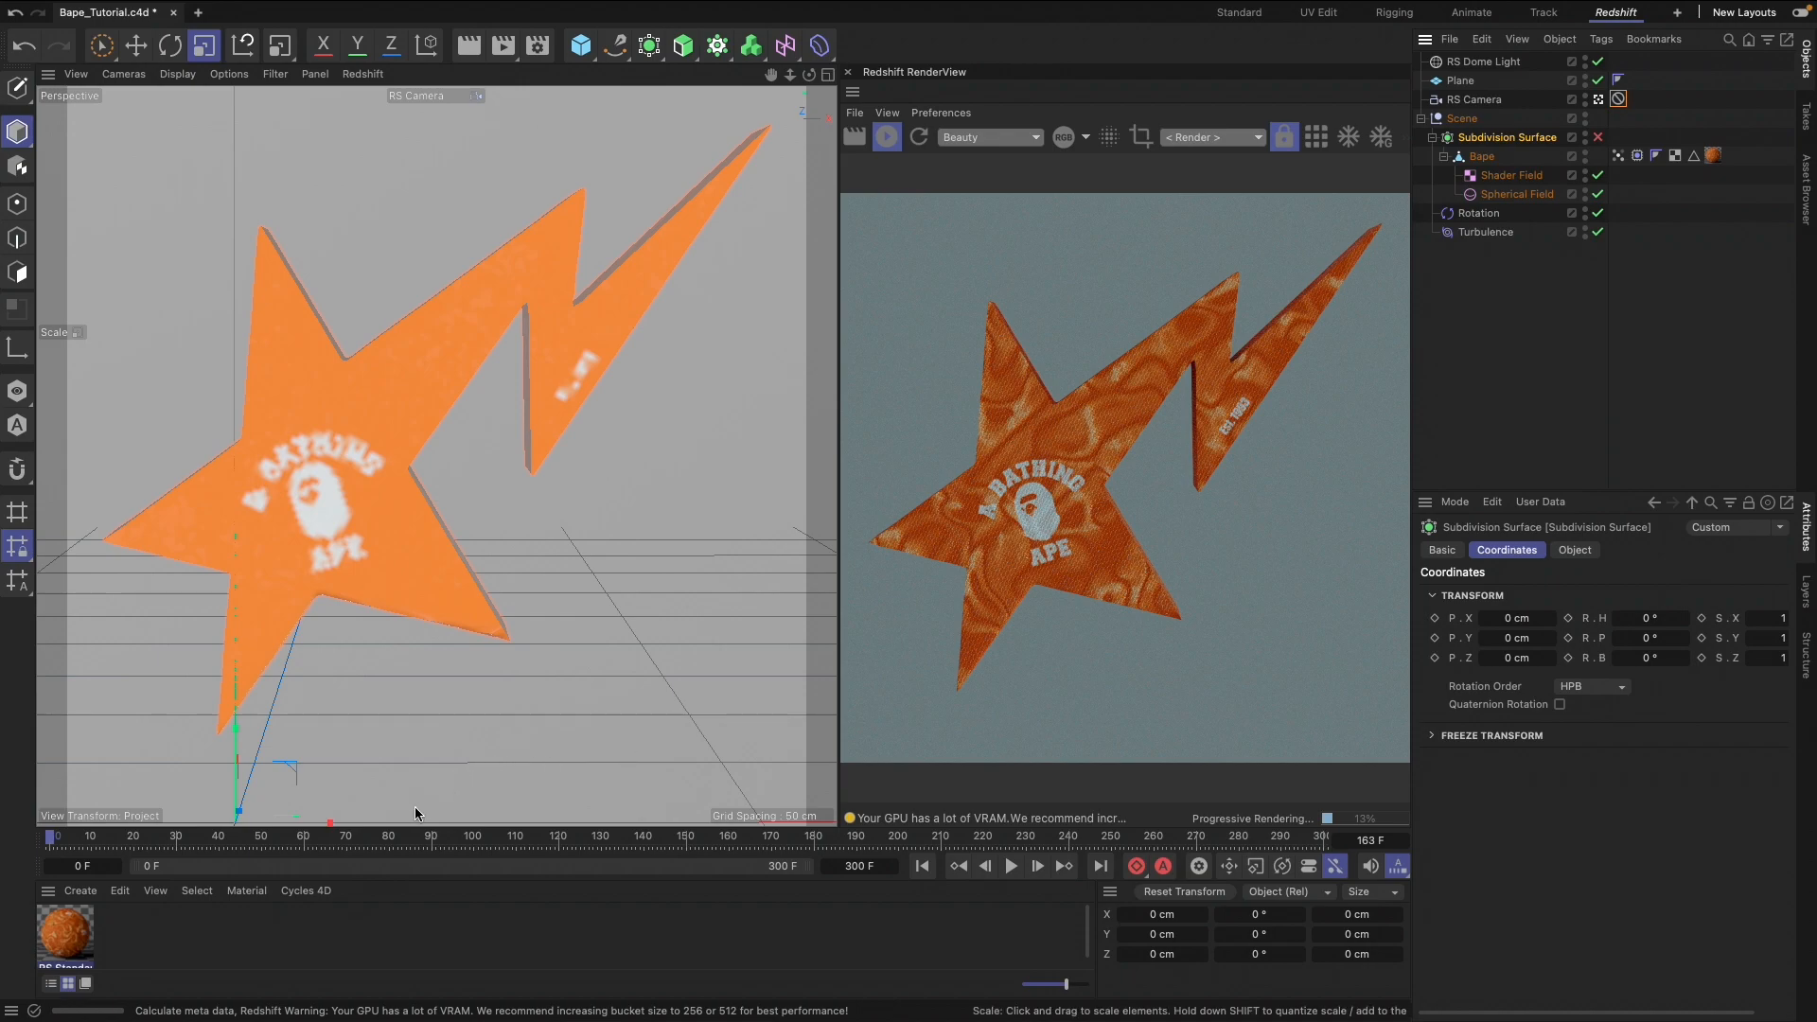
drag(349, 842, 590, 845)
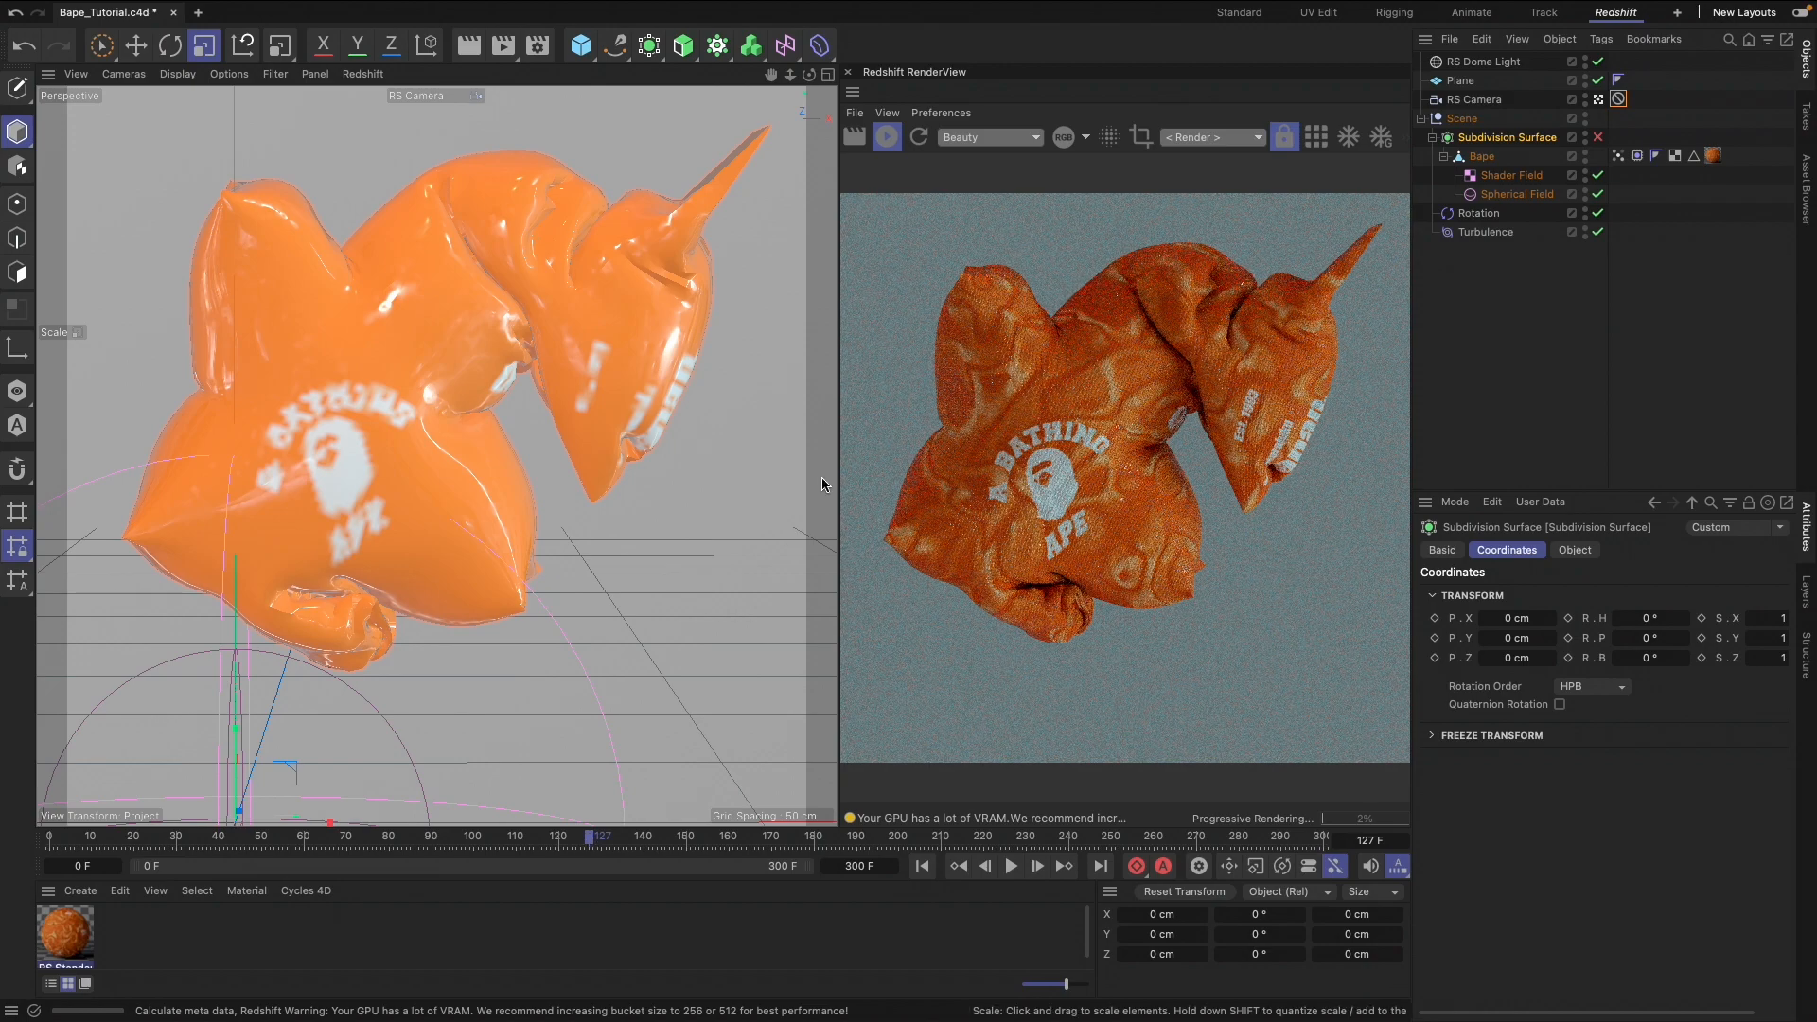
key(super+s)
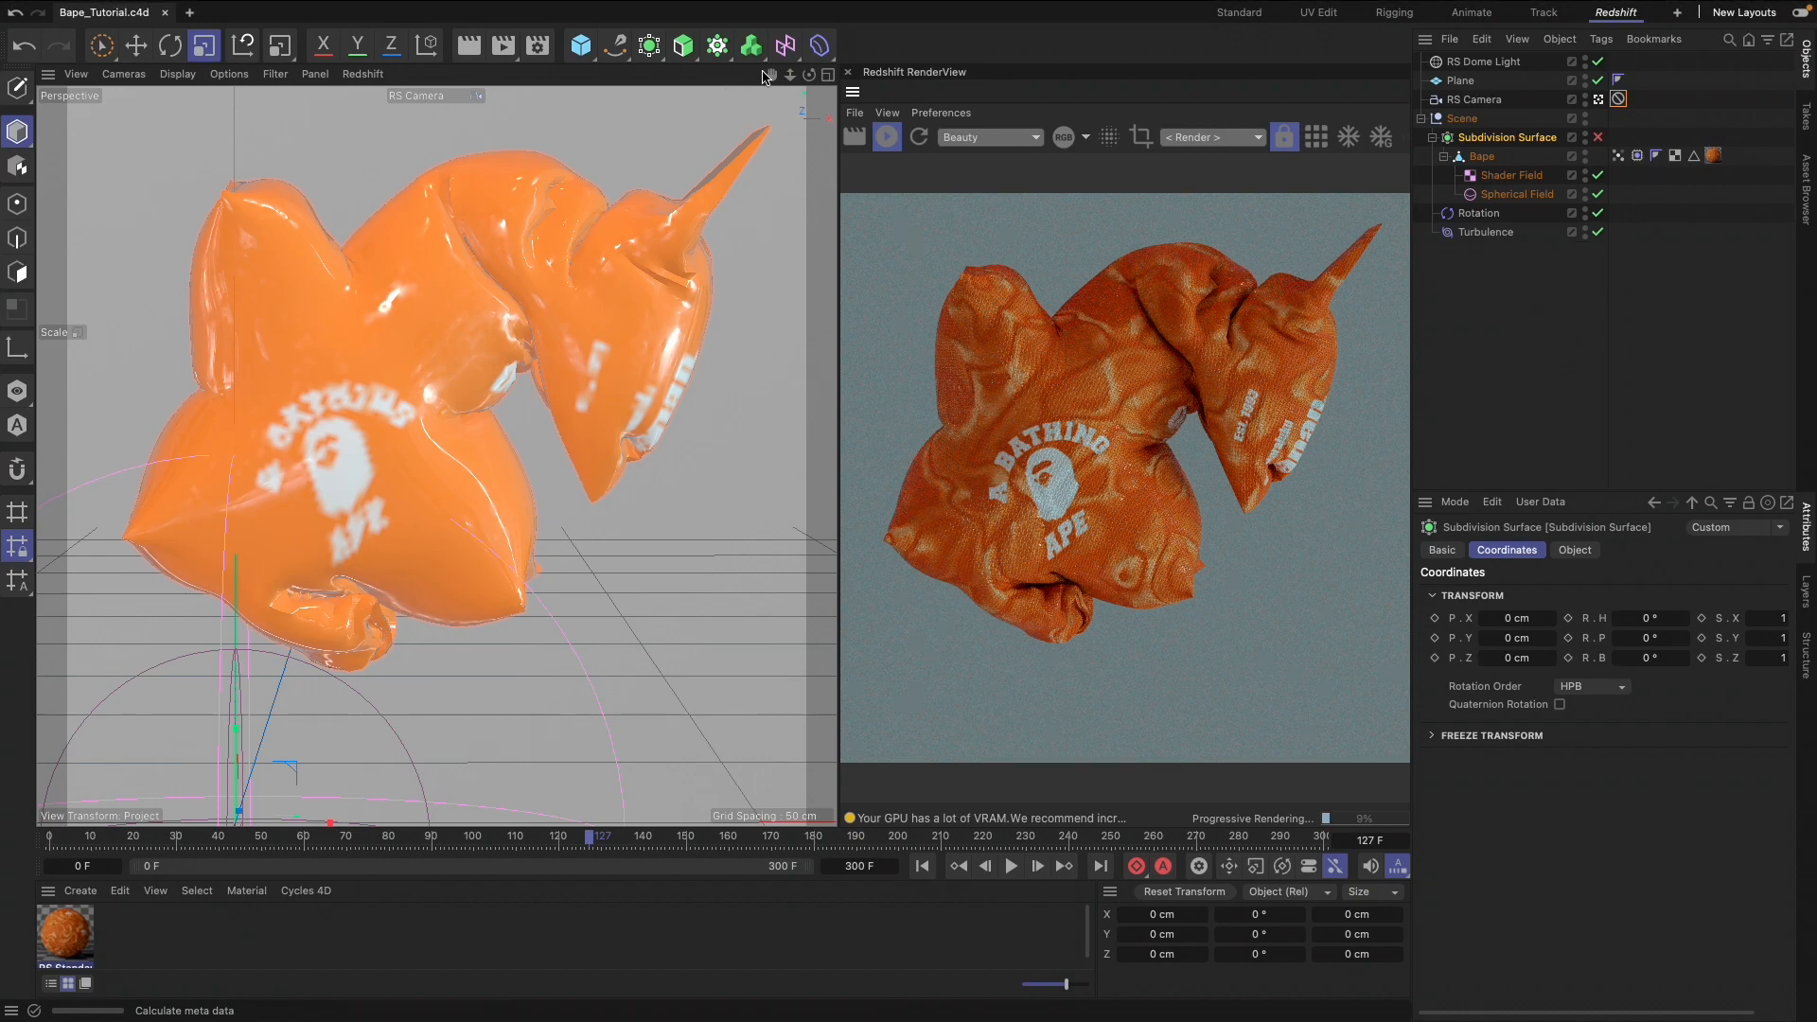
Add an RS Object render tag to Bape and override its geometry settings with Tessellation and Displacement enabled
right_click(1484, 159)
mouse_move(1551, 398)
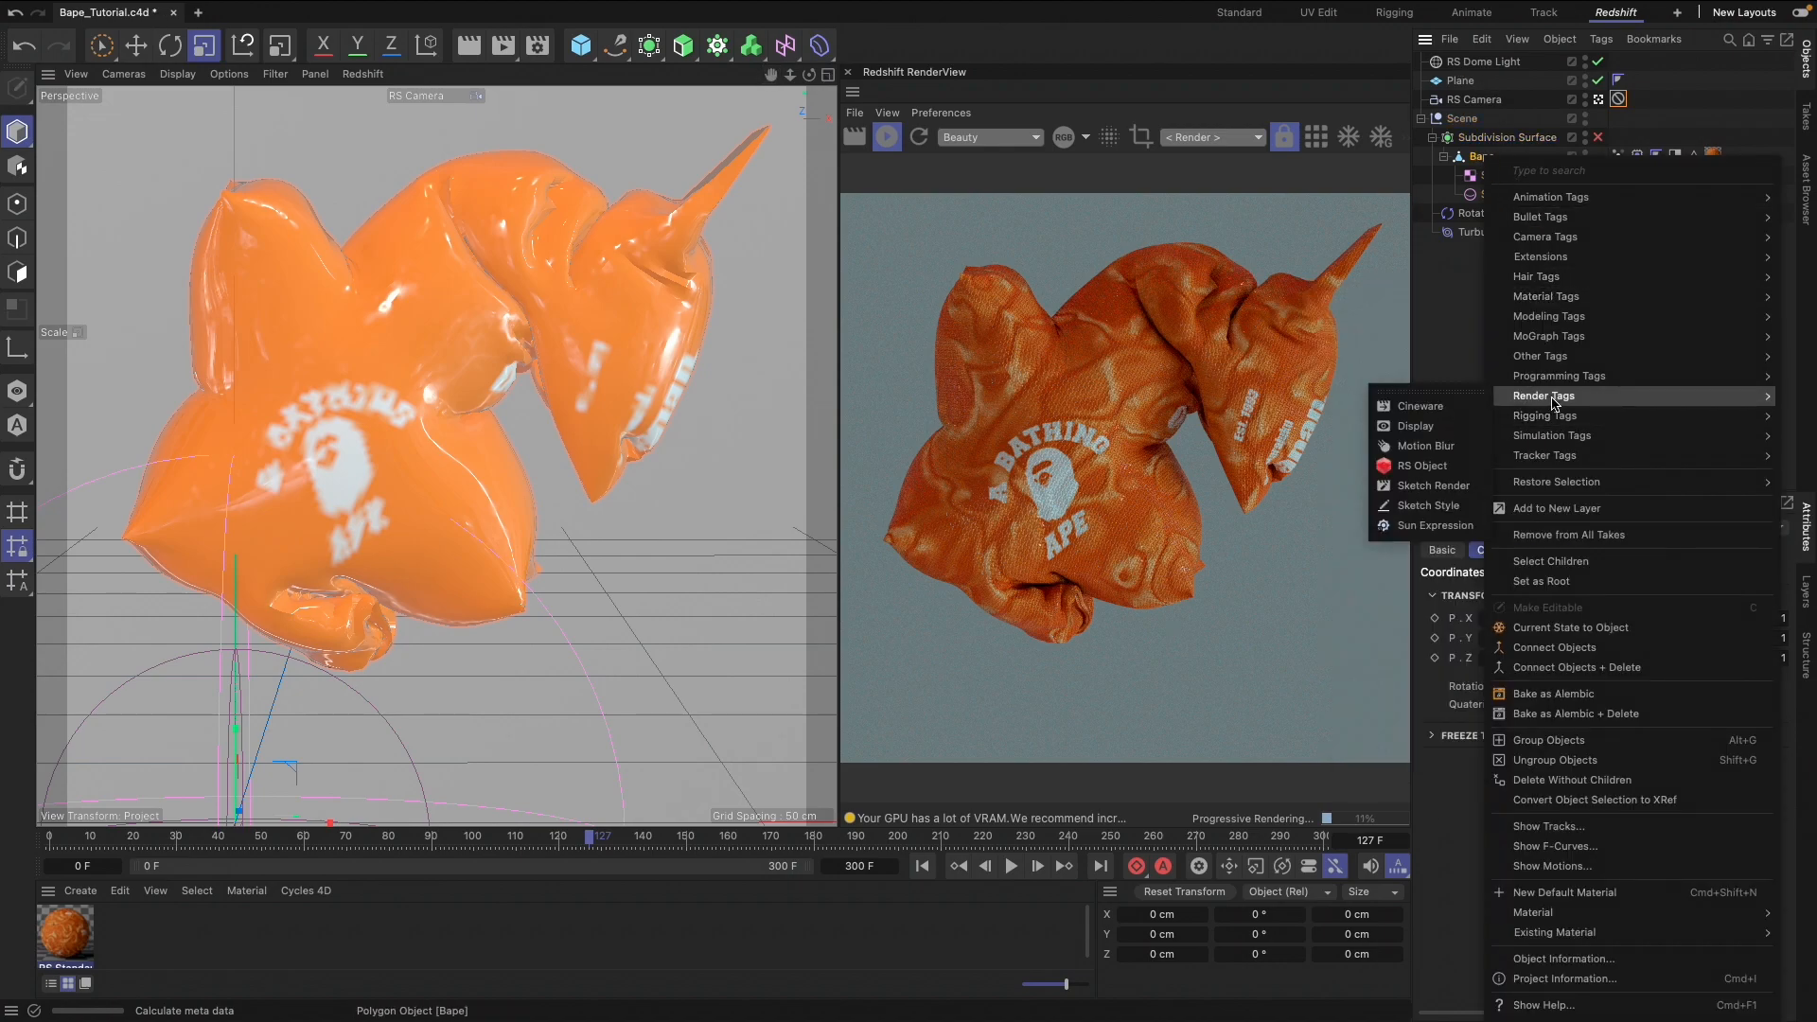
click(1413, 466)
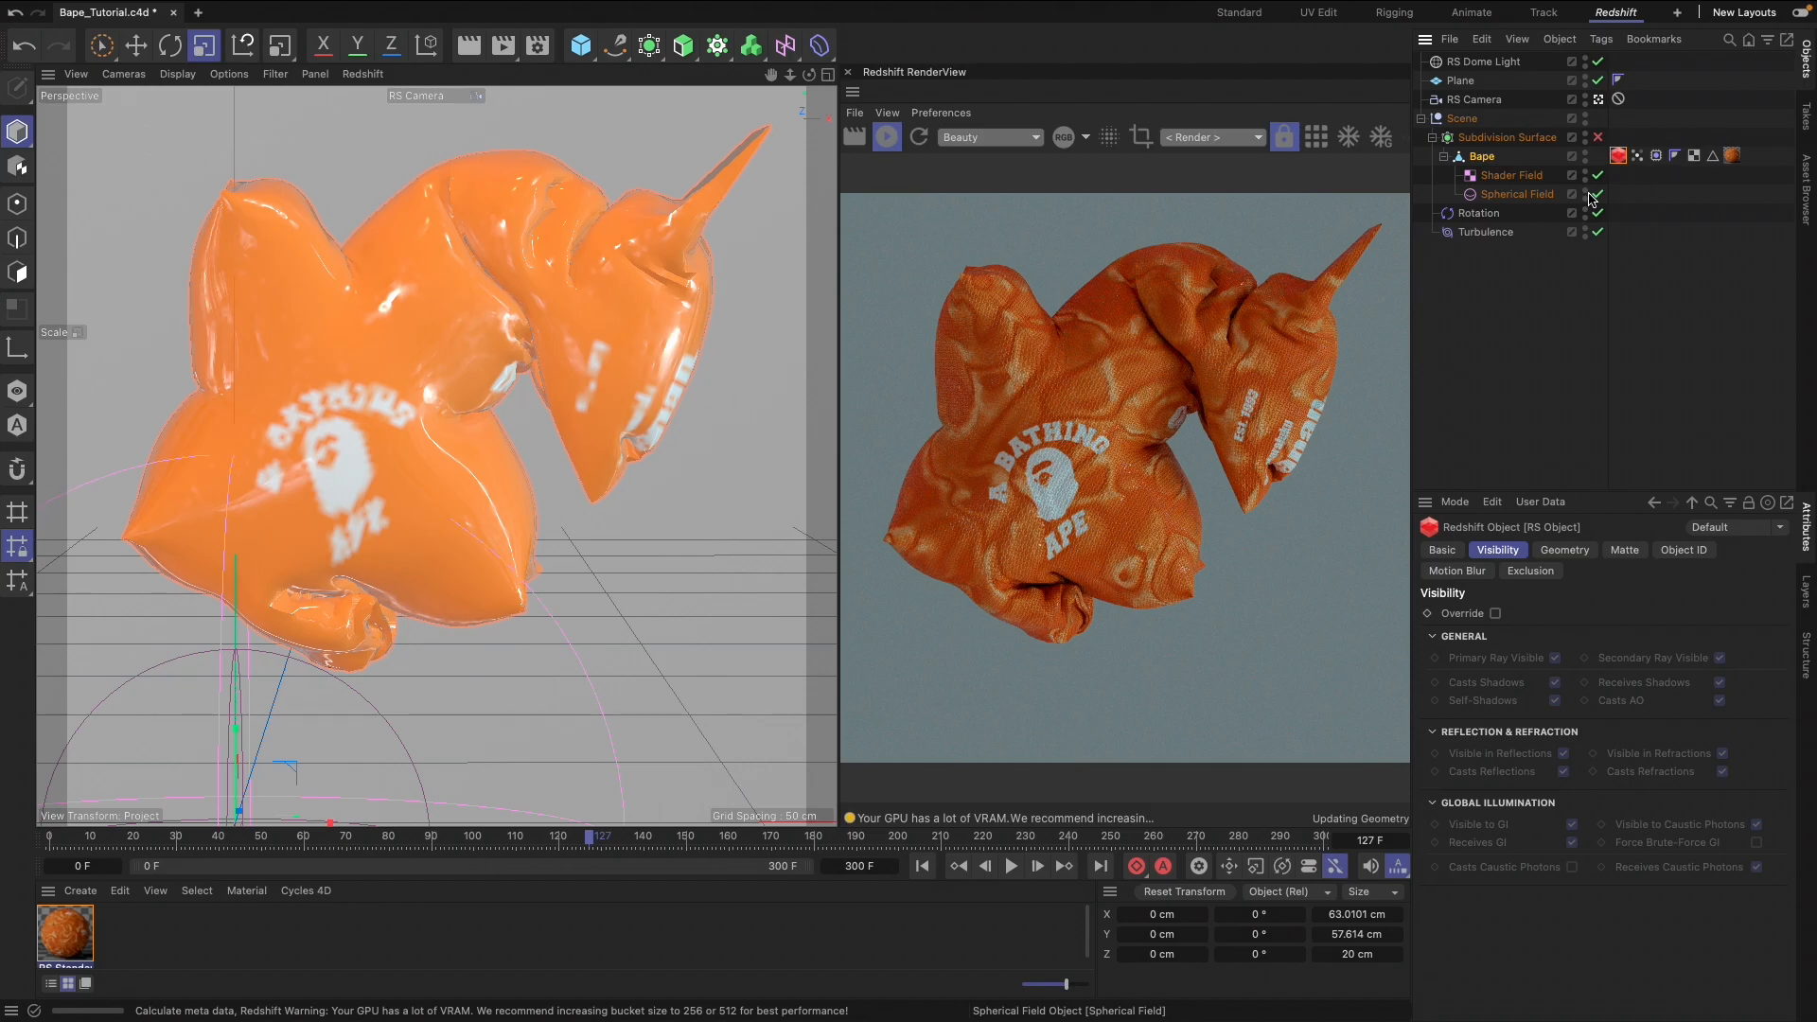
click(1564, 550)
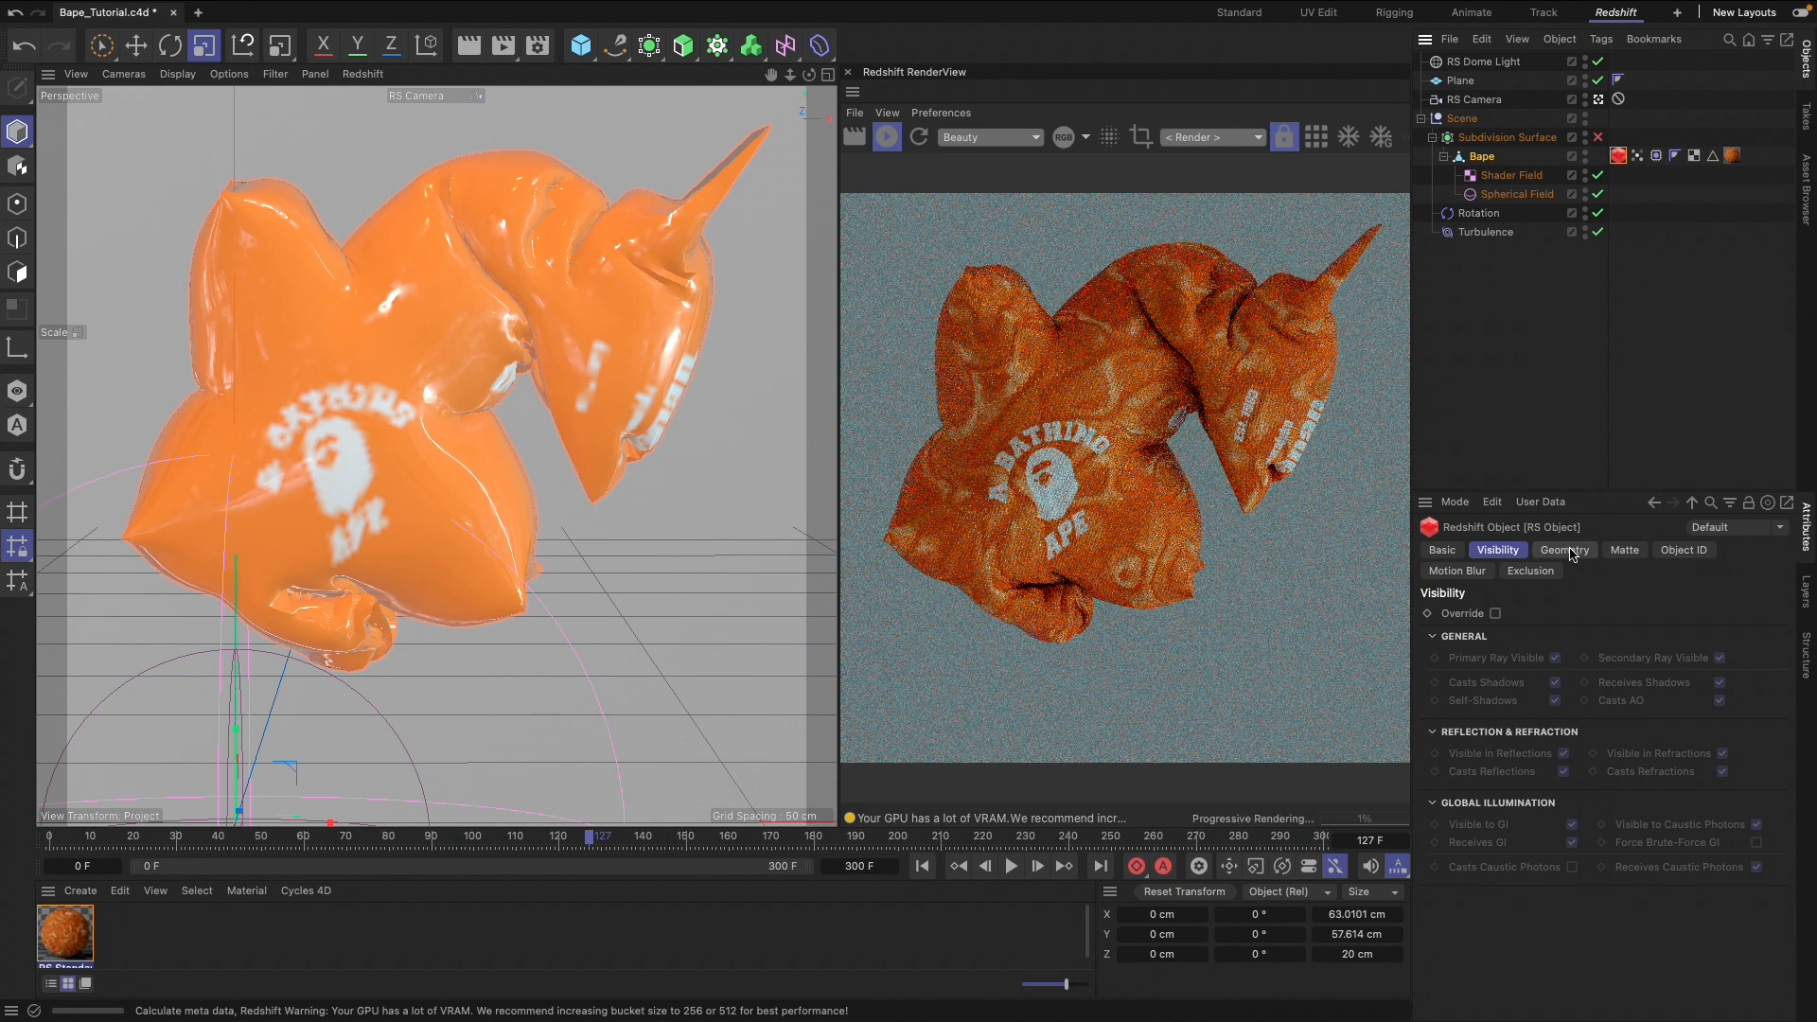
click(1495, 613)
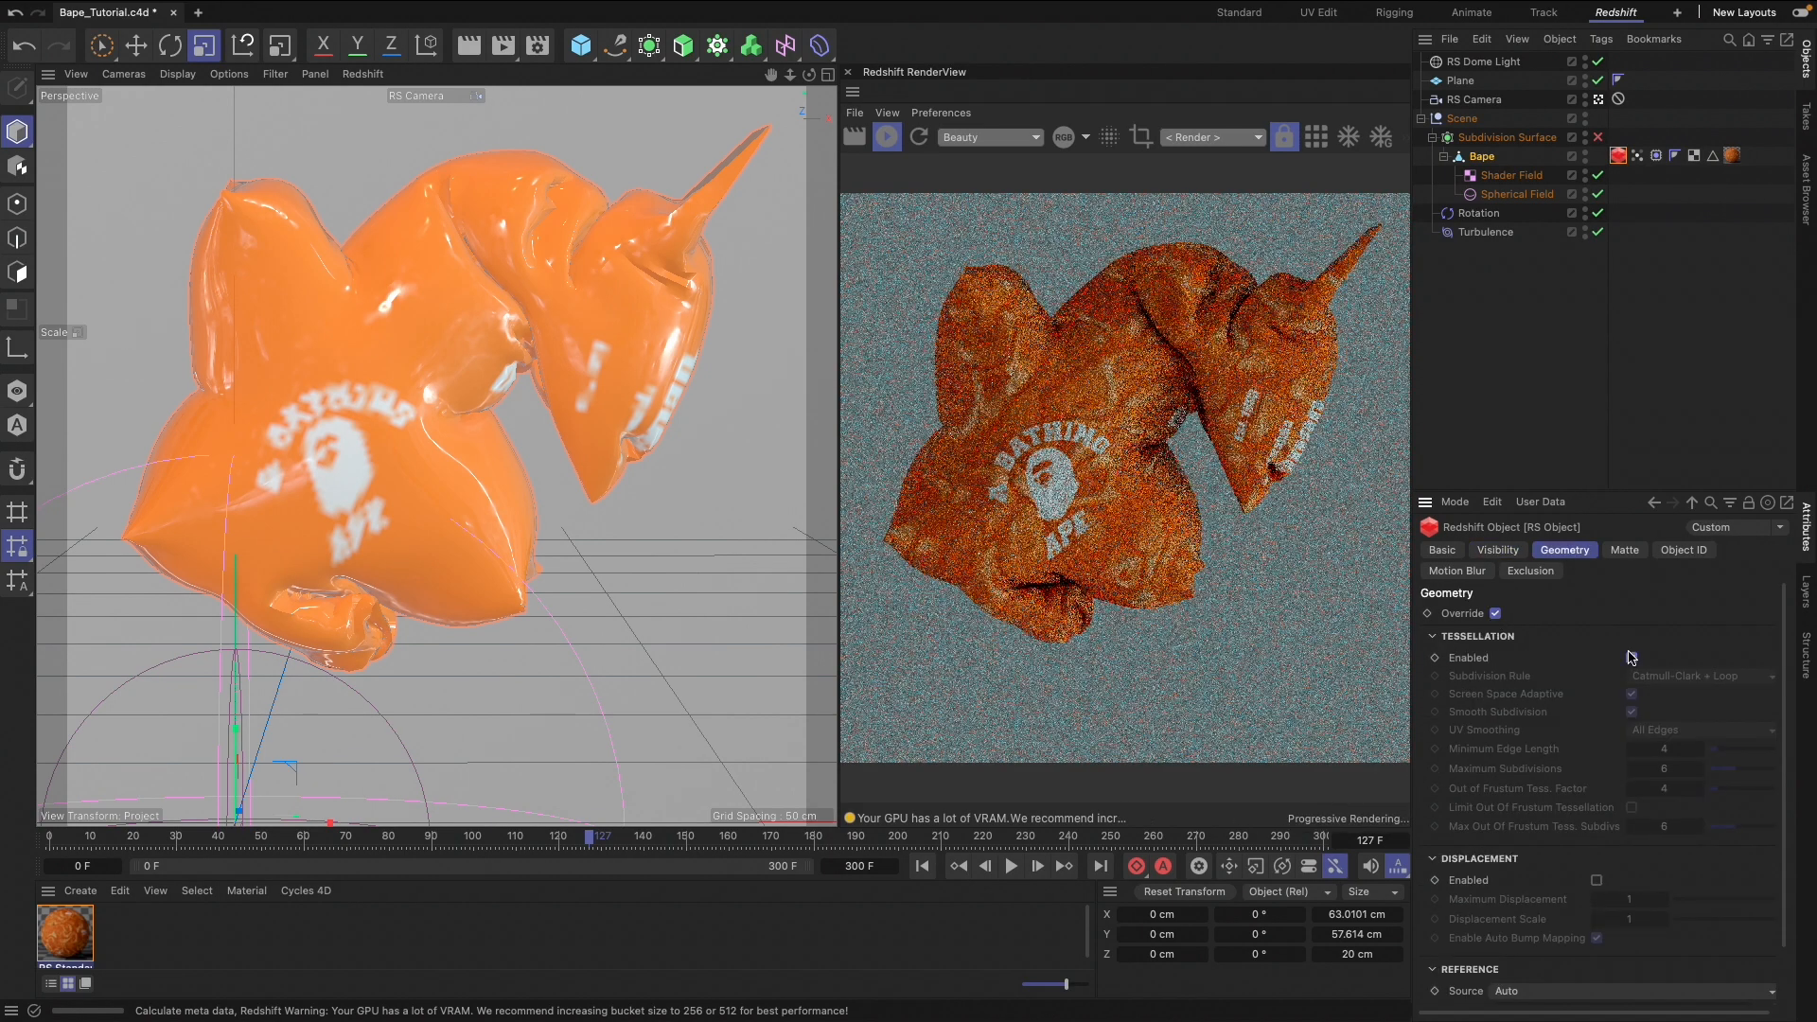
click(1631, 658)
click(1596, 880)
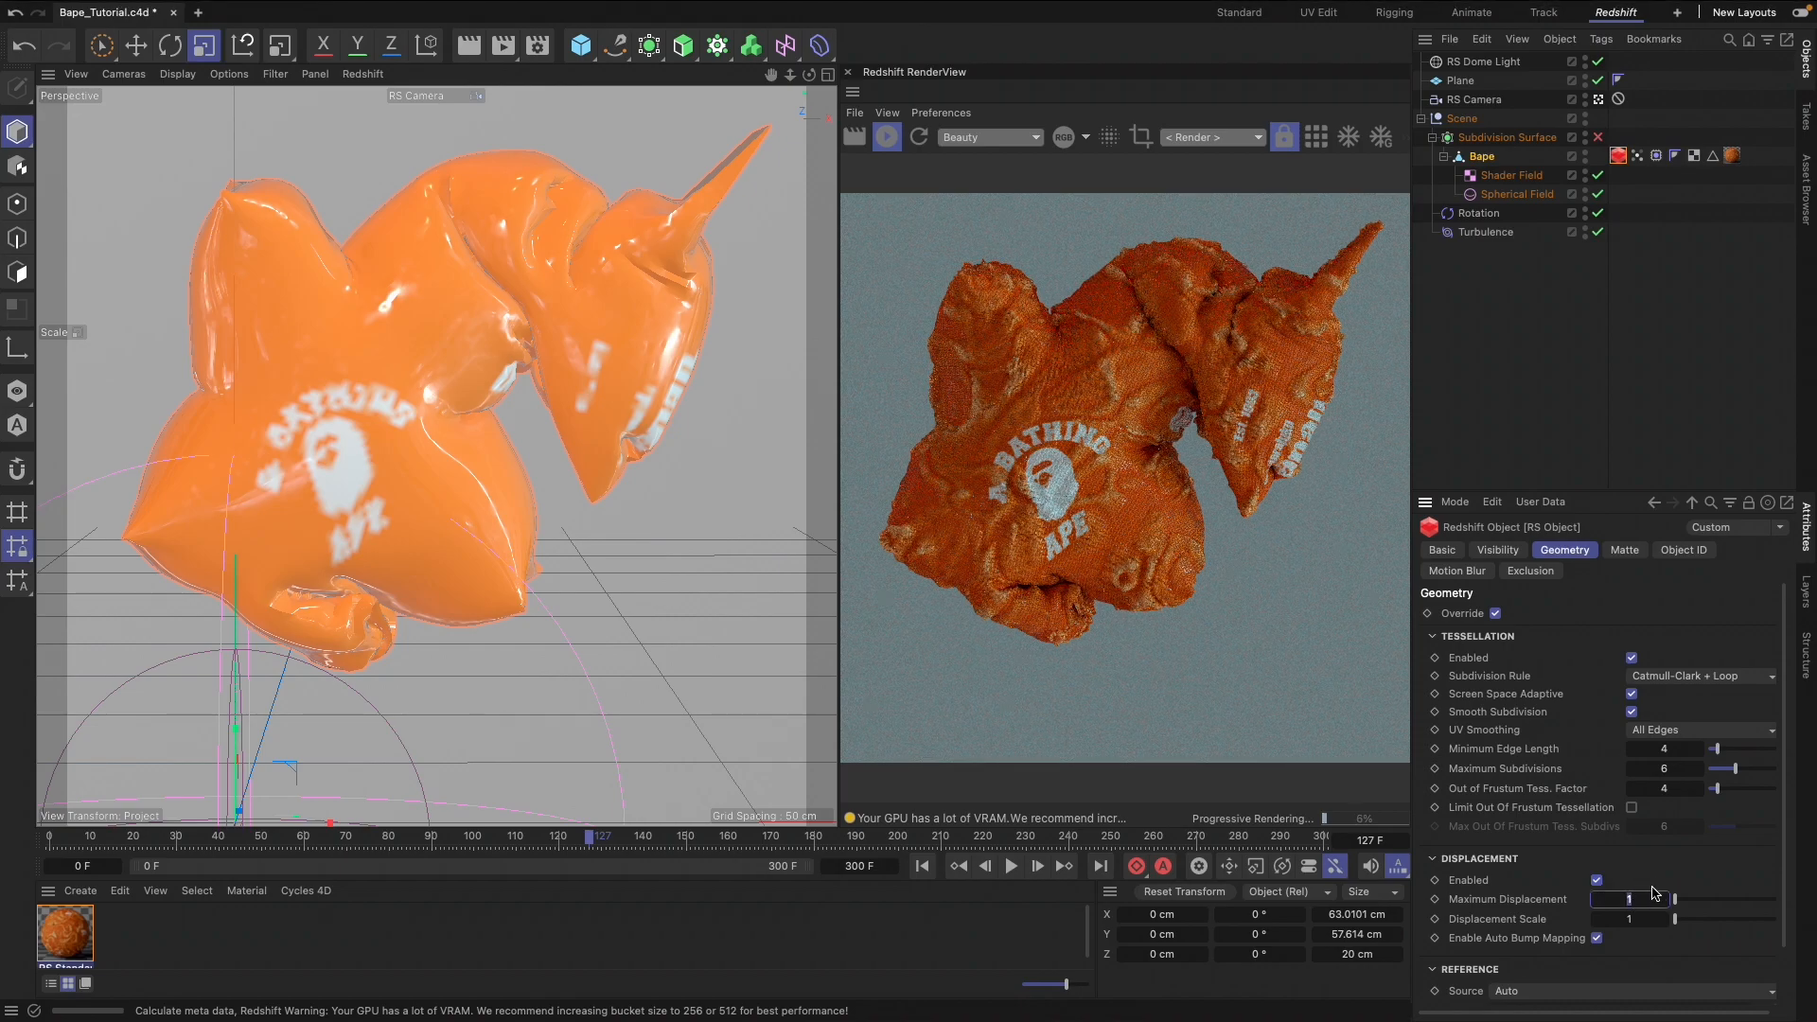
Try a value of 0.5 for both Maximum Displacement and Displacement Scale in Bape's RS Object tag
double_click(1634, 926)
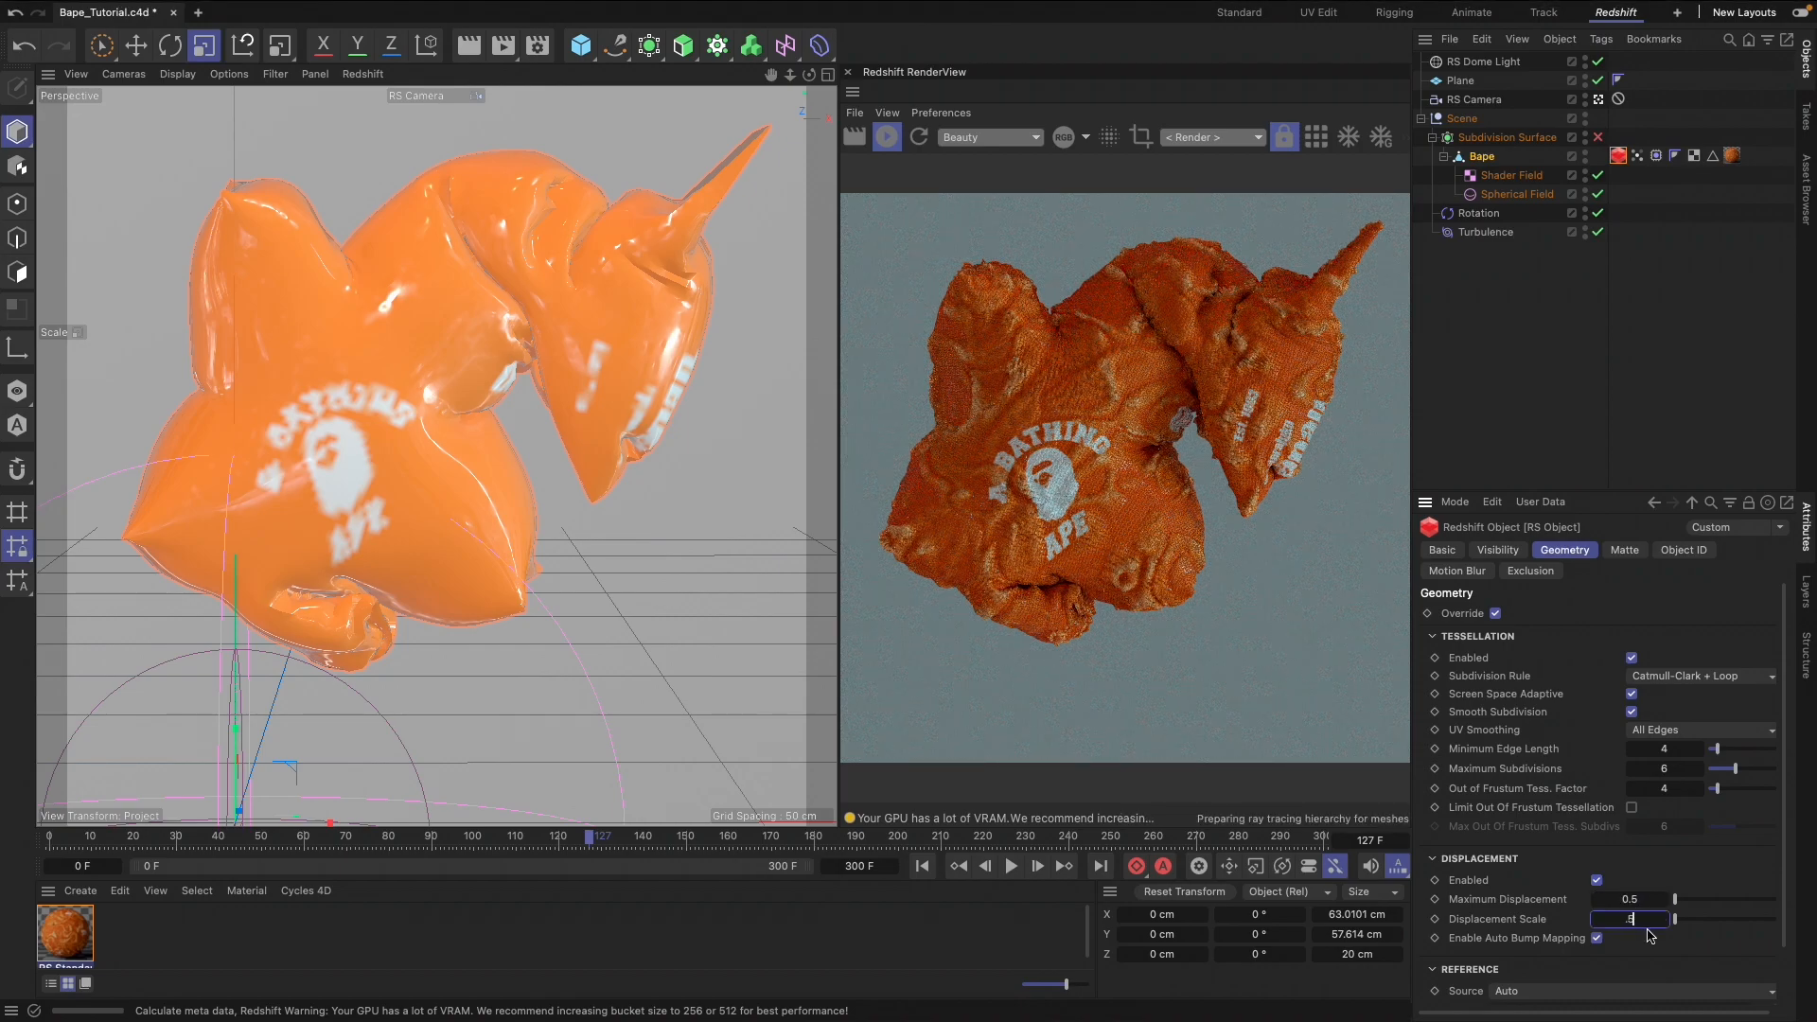
text(0.5)
key(Return)
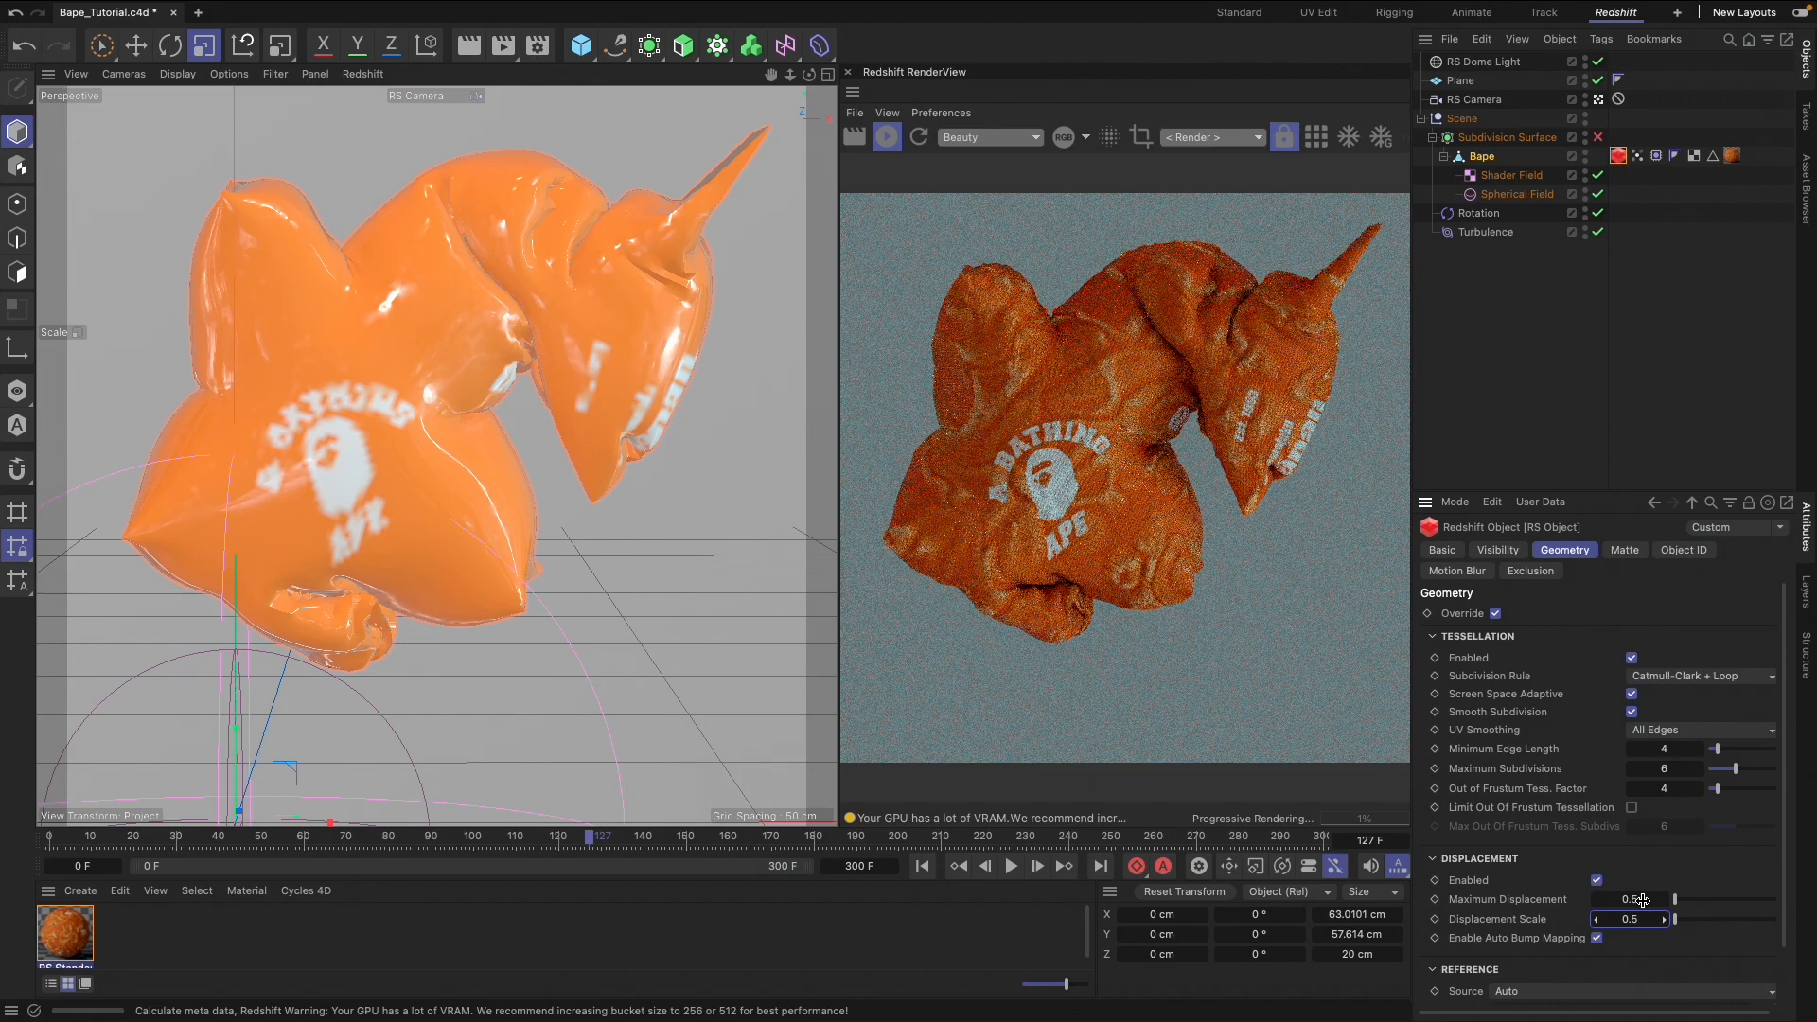
Set Maximum Displacement and Displacement Scale to 0.3 in Bape's RS Object tag and deselect the object
double_click(1642, 900)
text(.3)
double_click(1635, 921)
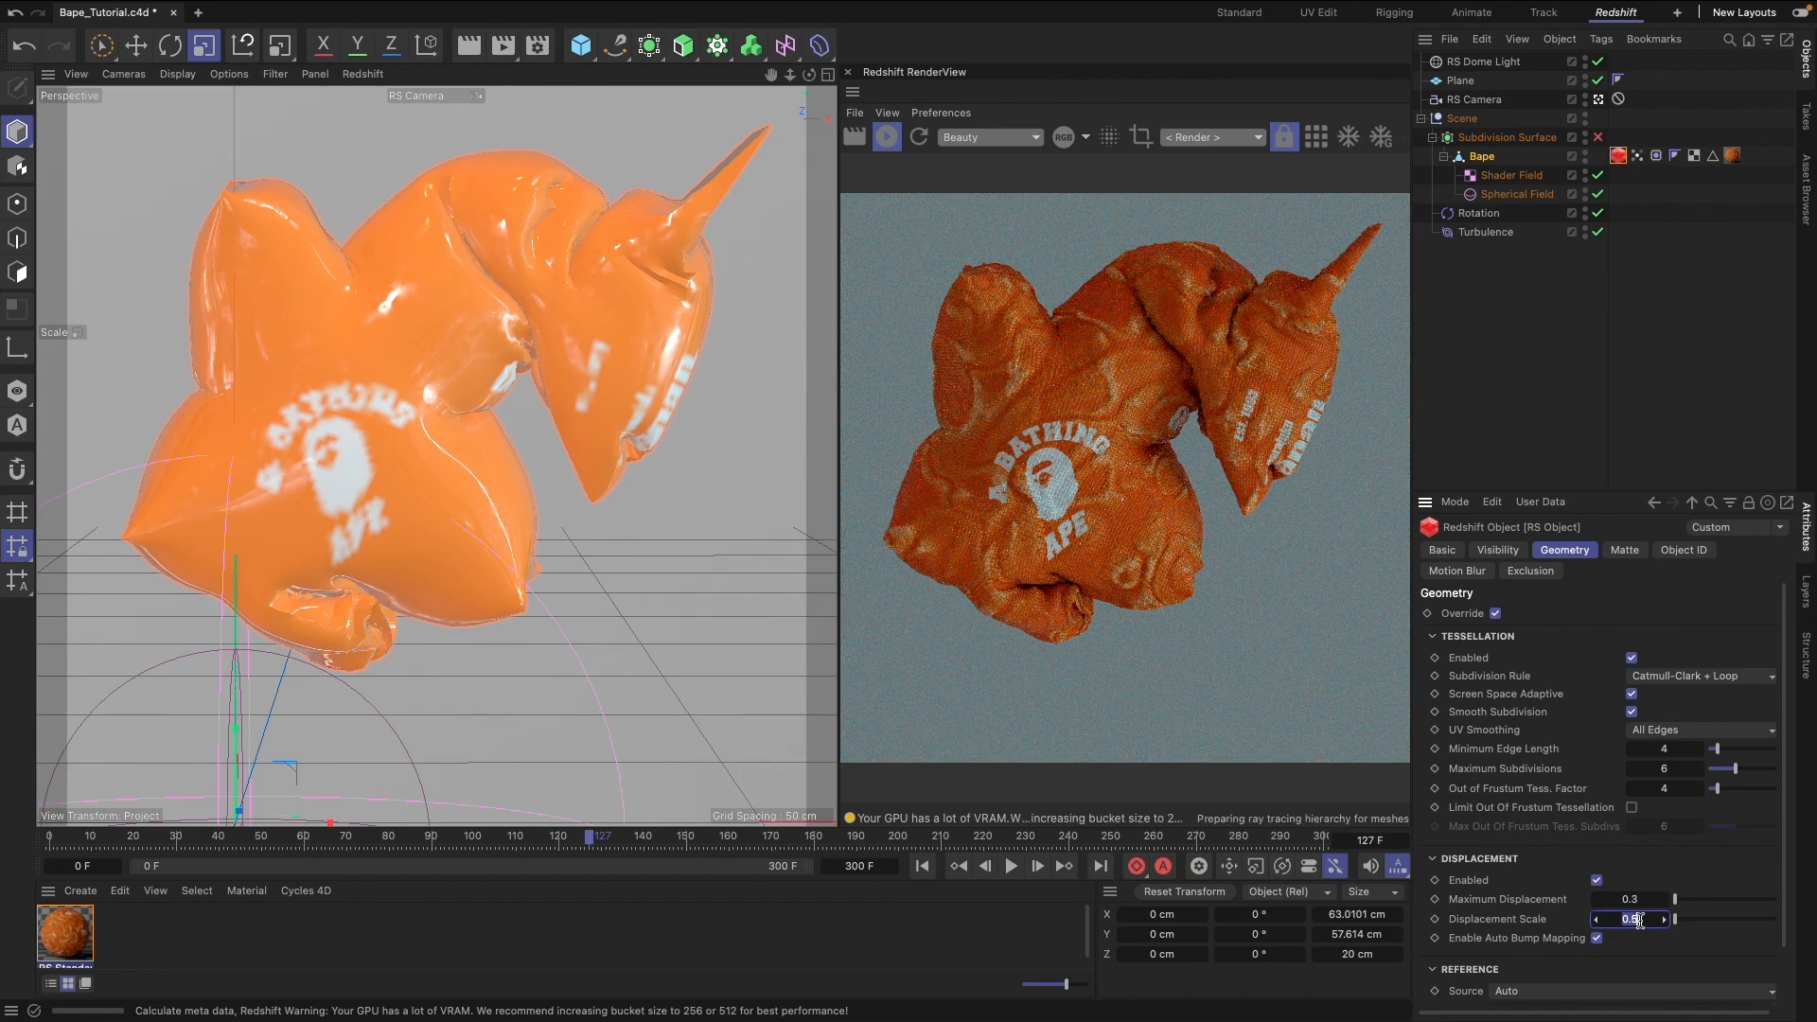
text(.3)
key(Return)
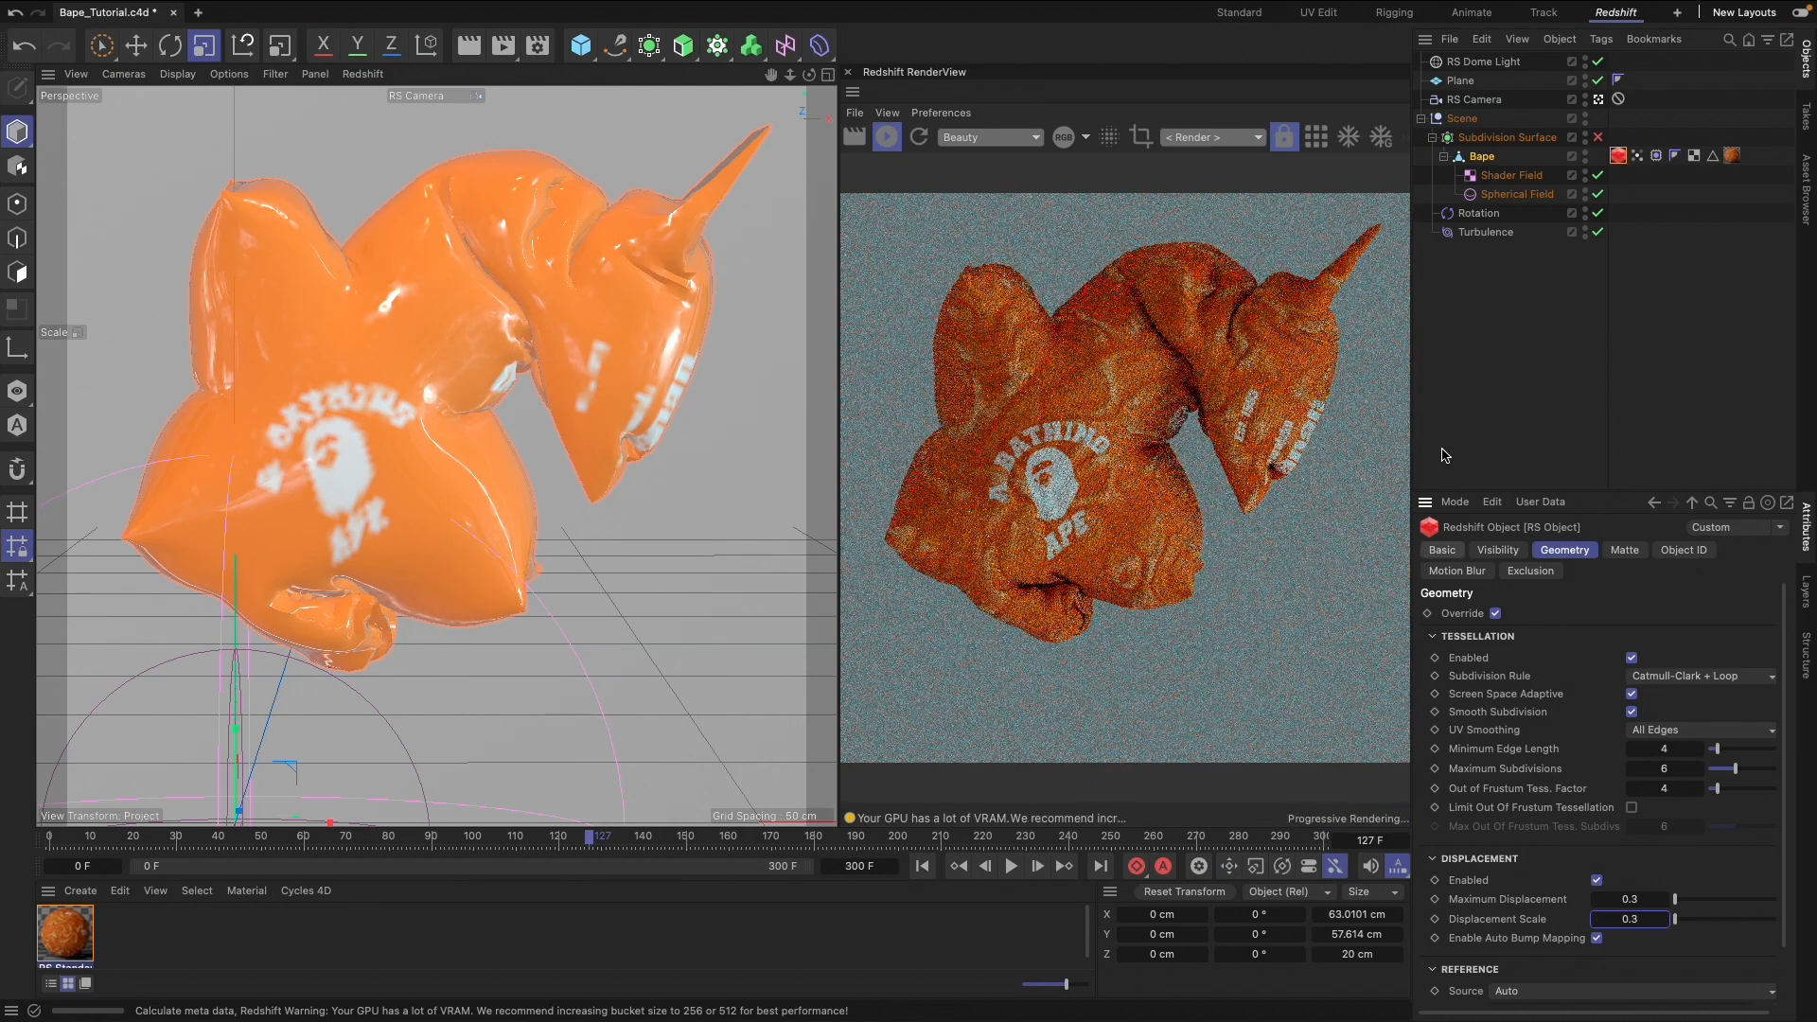
click(1534, 348)
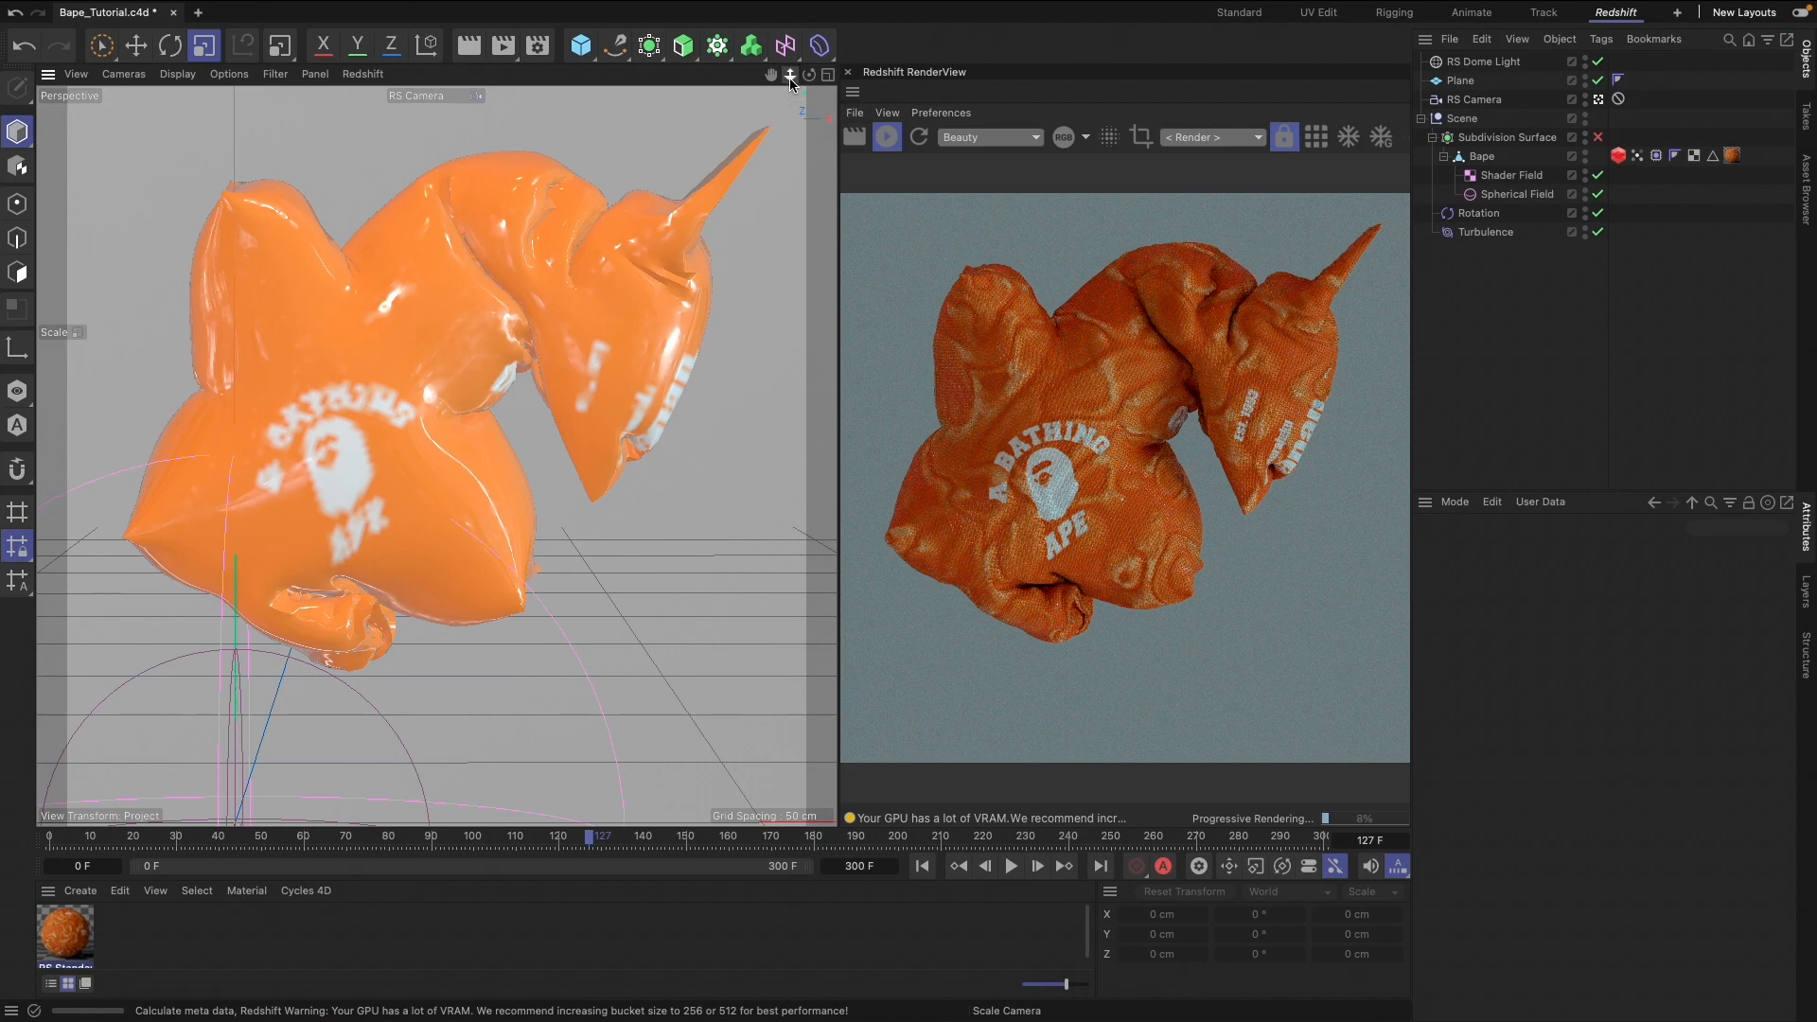
Open the Project Settings
click(185, 11)
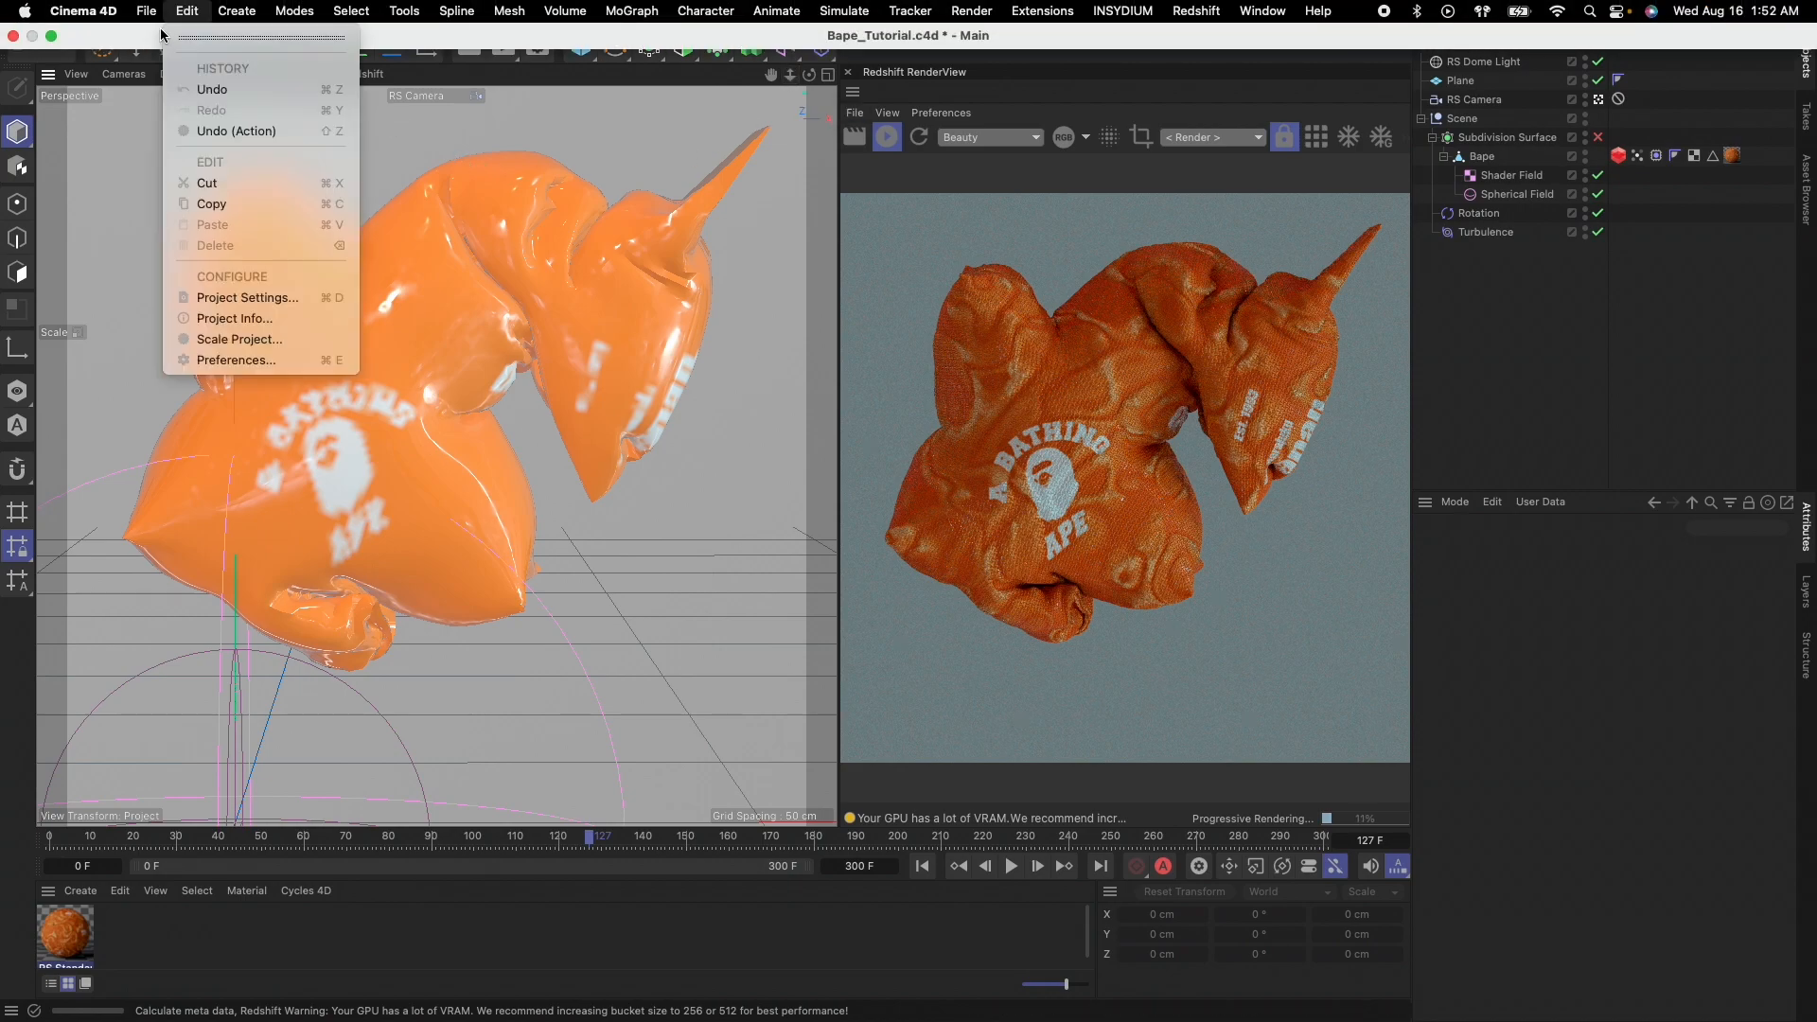
click(220, 299)
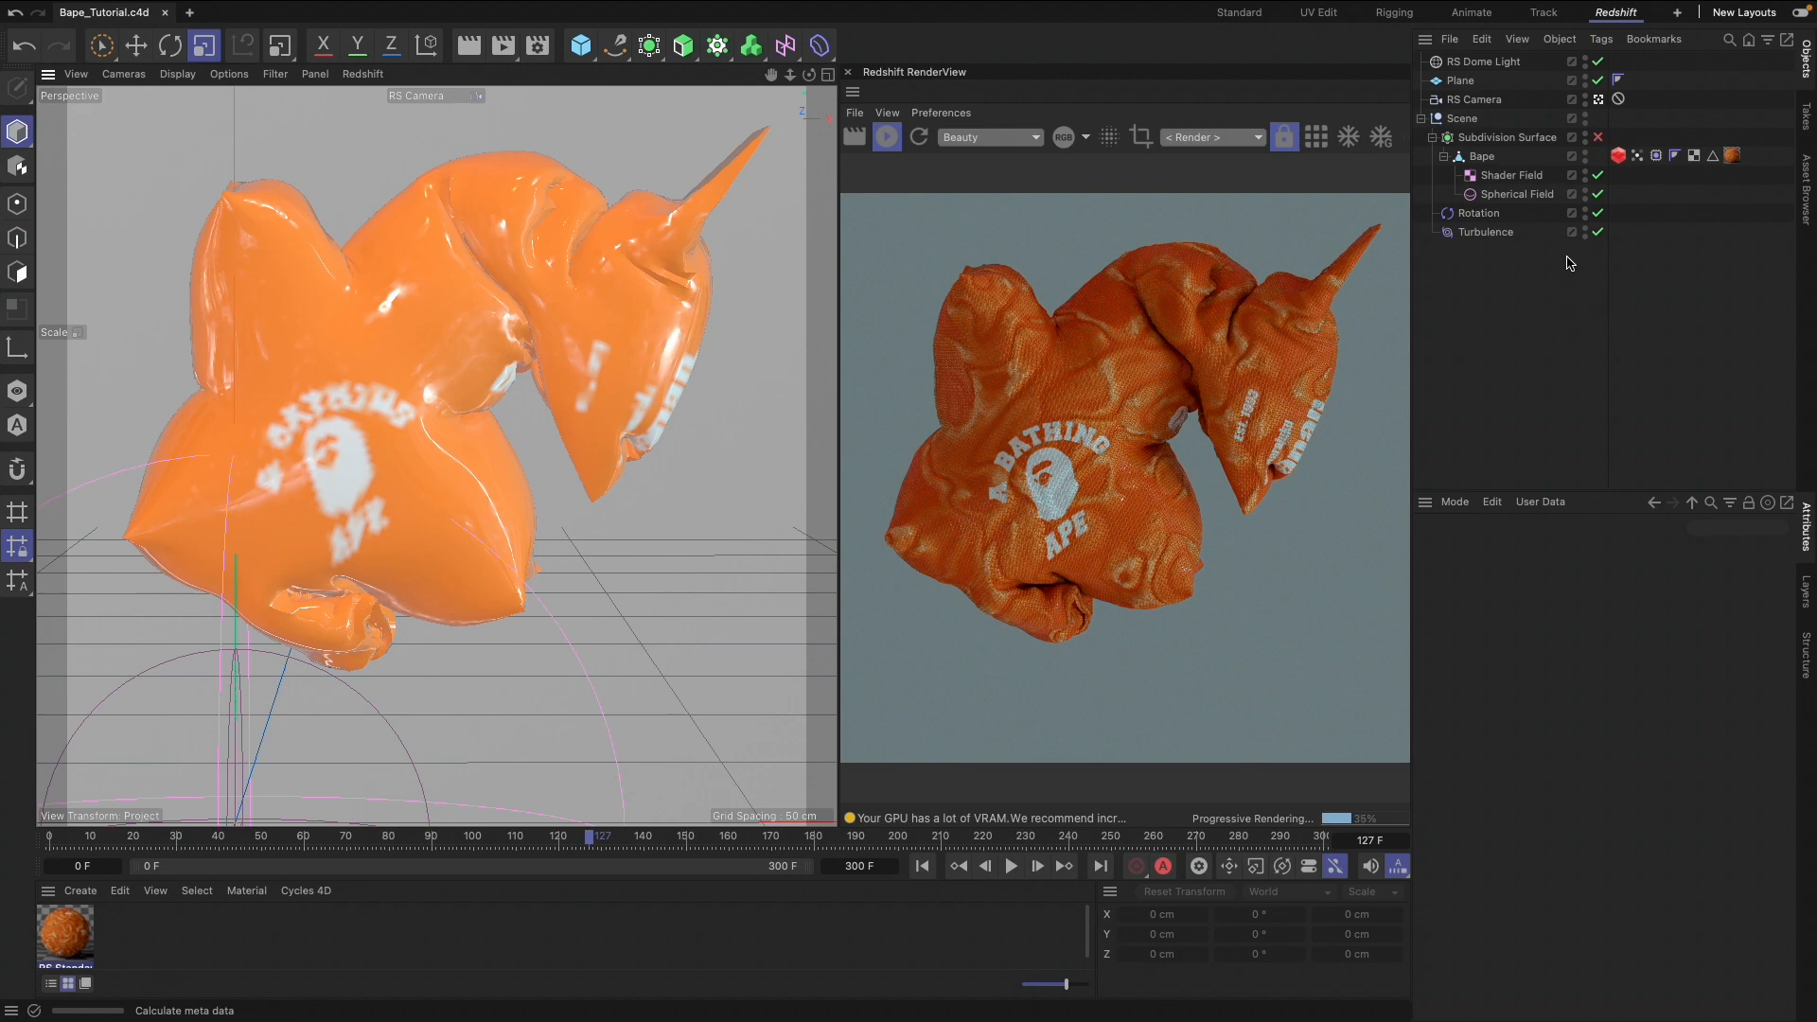
Try enabling the Subdivision Surface above Bape and collapse and reopen the Scene group
click(1598, 138)
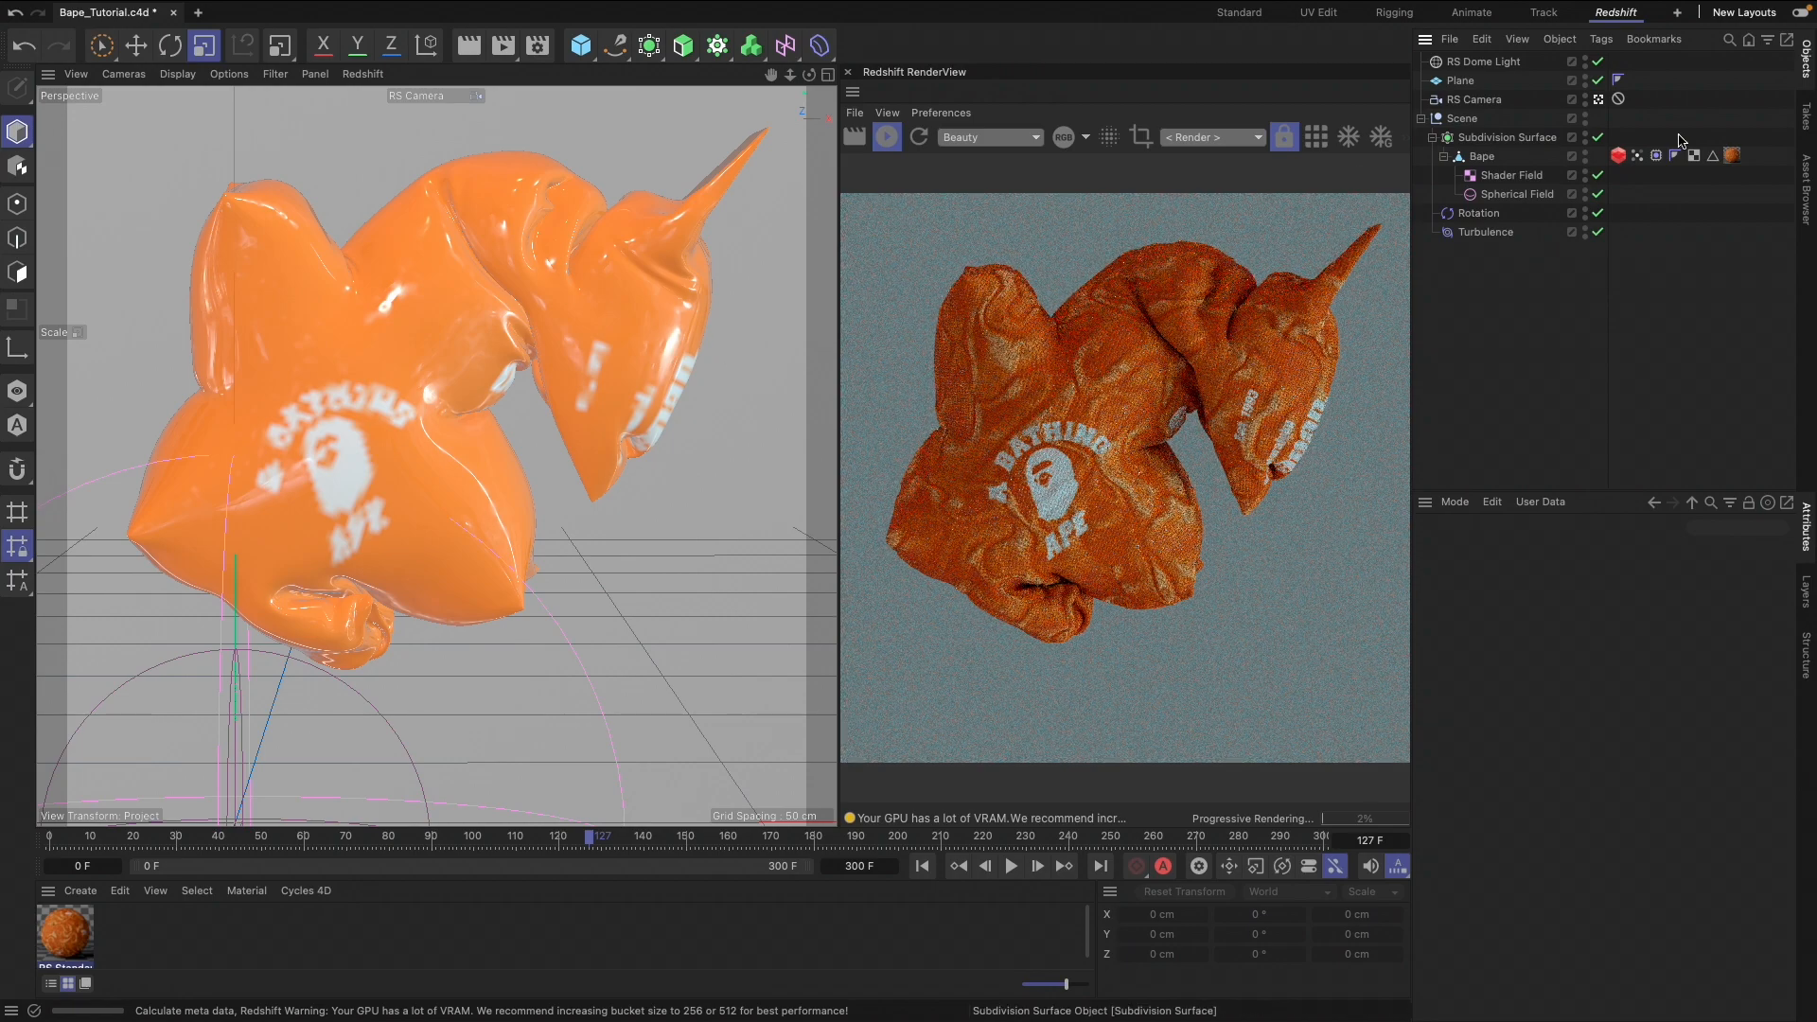
click(1420, 118)
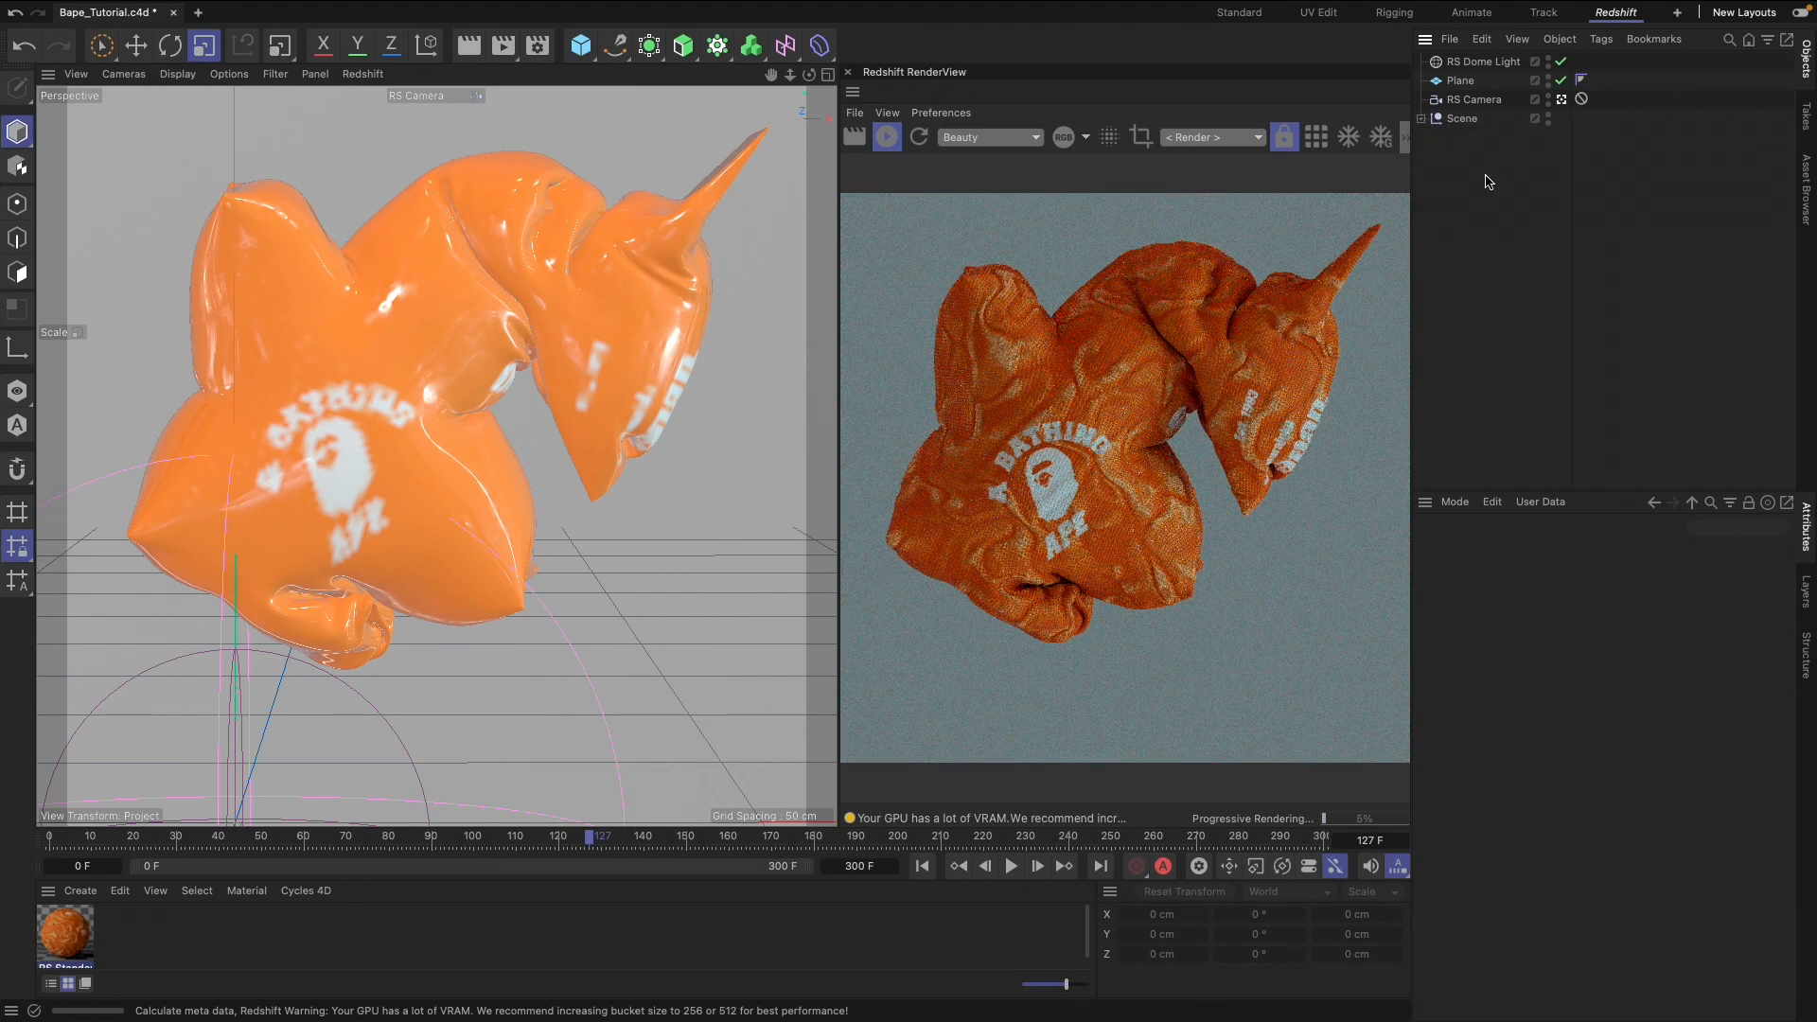
click(1421, 119)
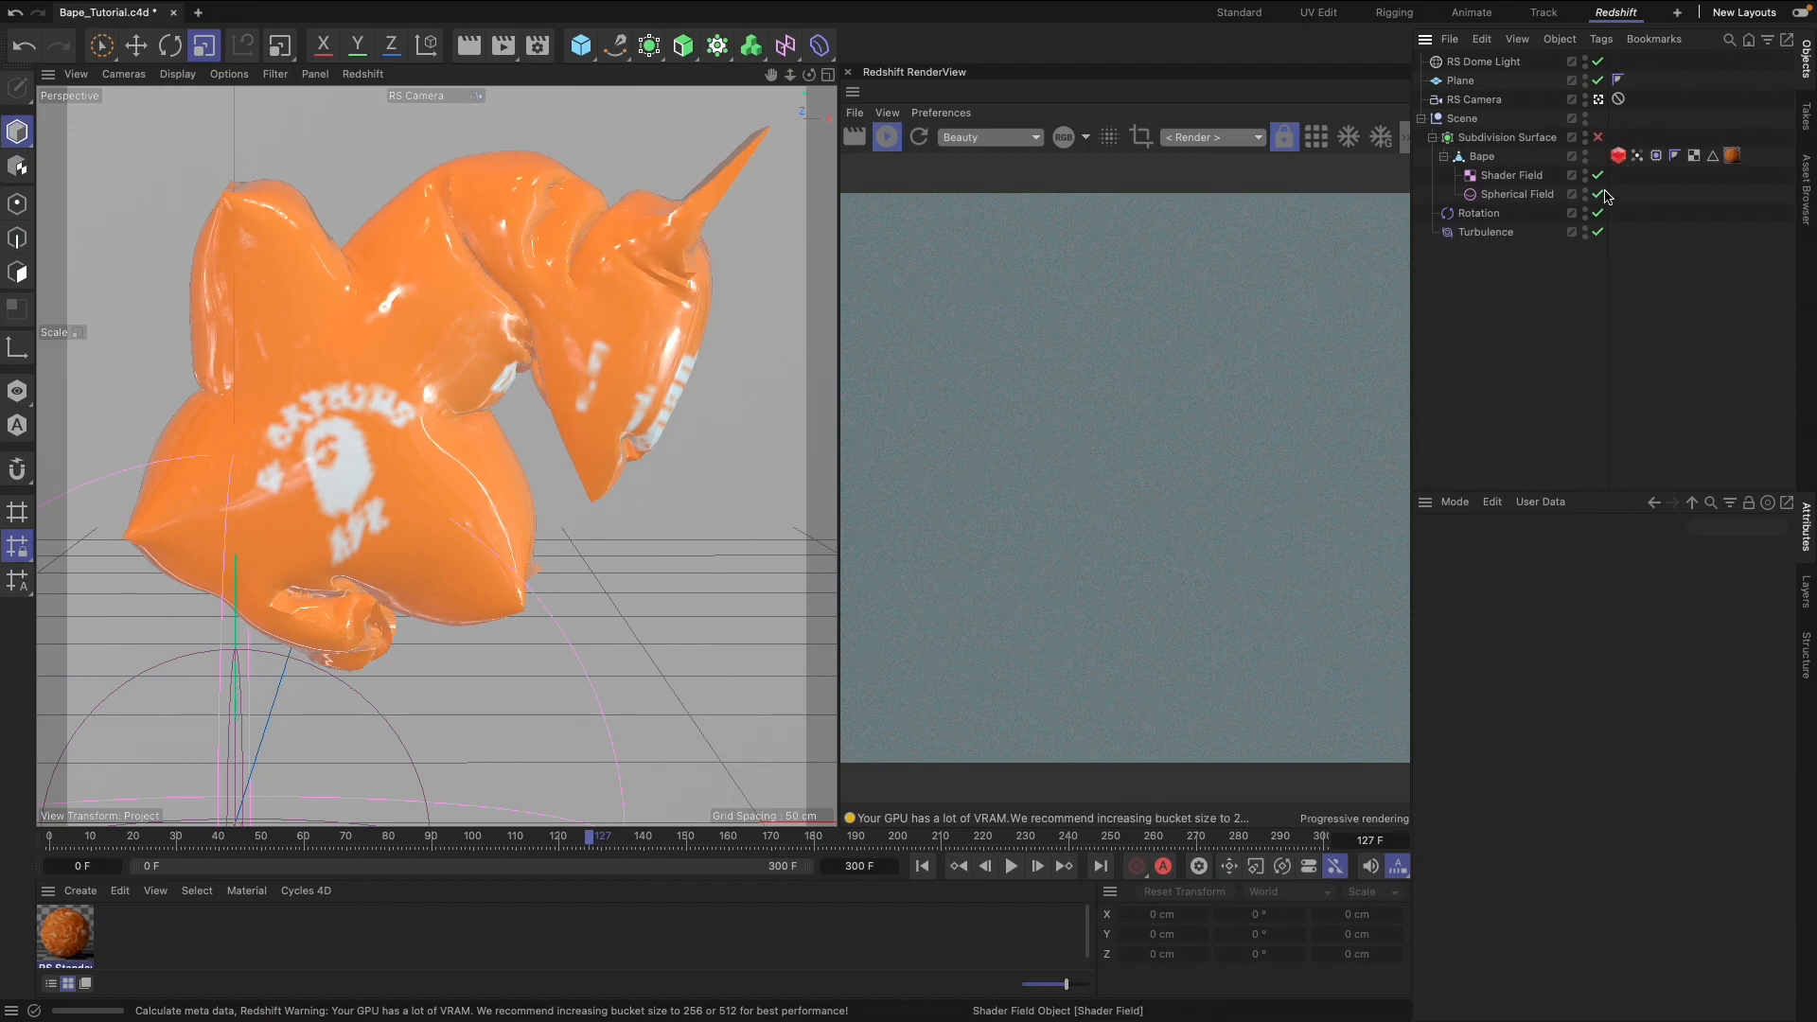
Pause the live render, move the Protection tag from the RS Camera to the Plane, and pan the camera so the star sits lower
click(1598, 137)
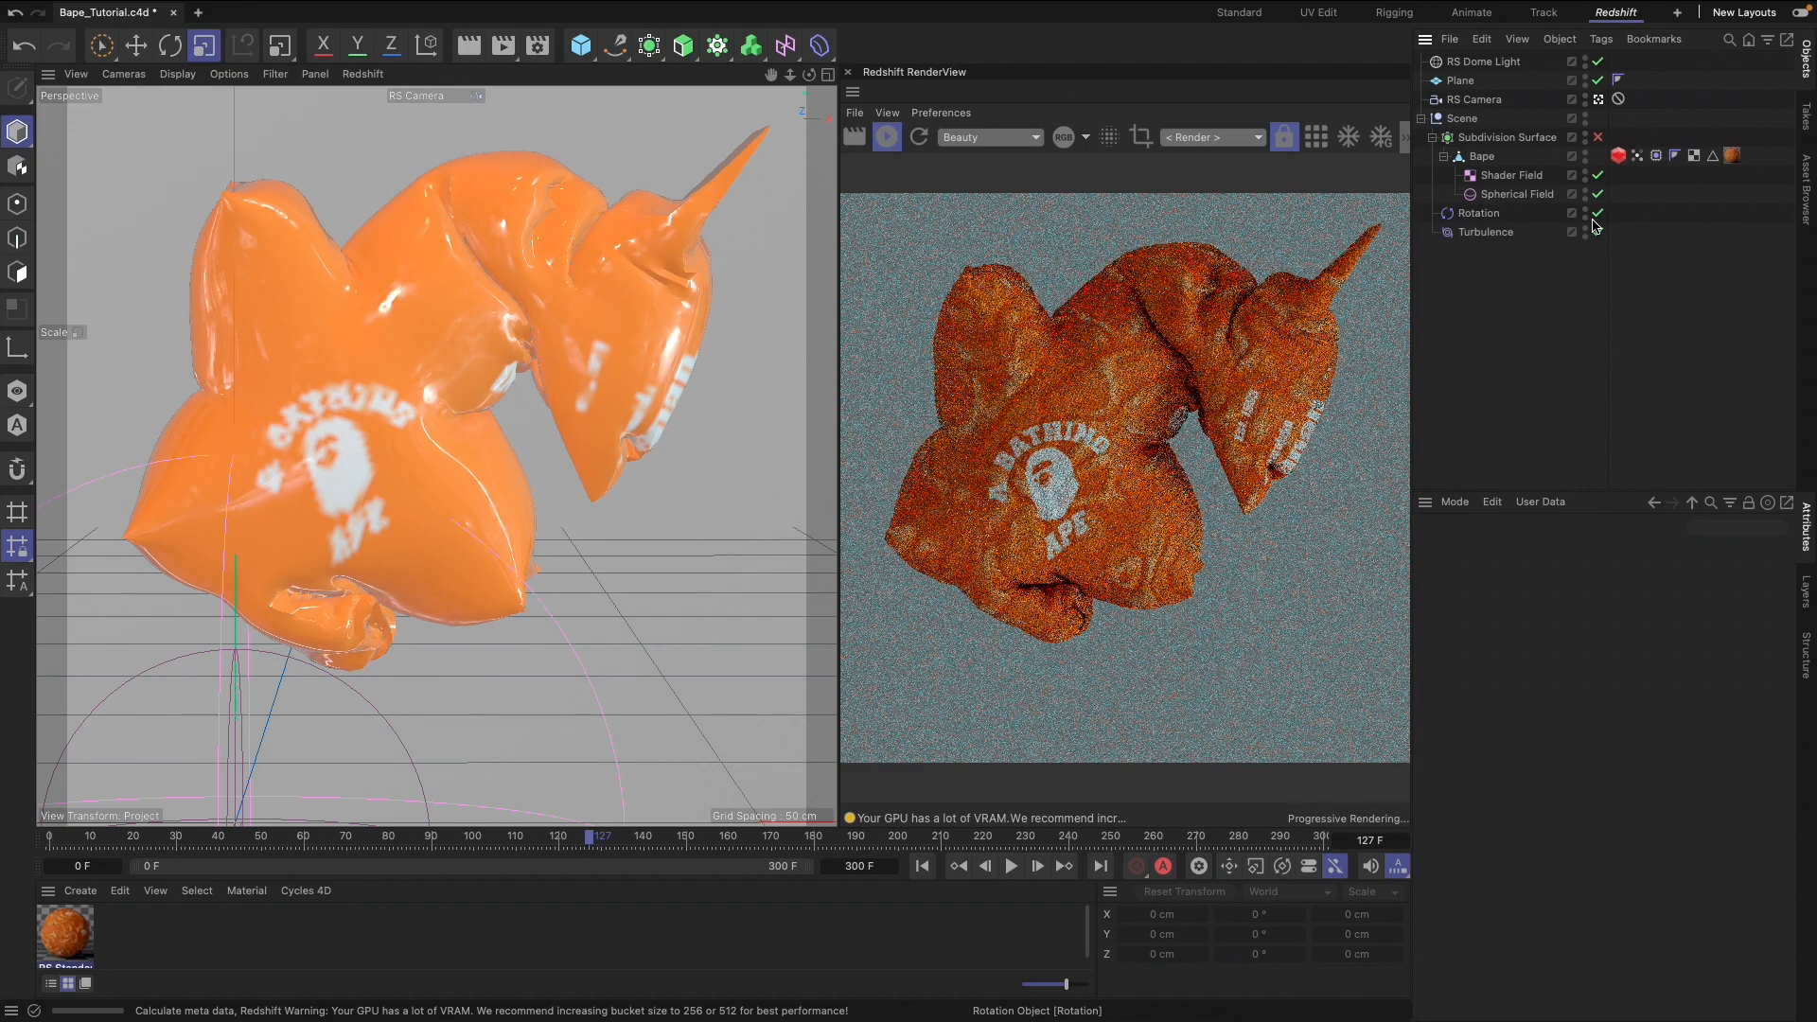
click(886, 142)
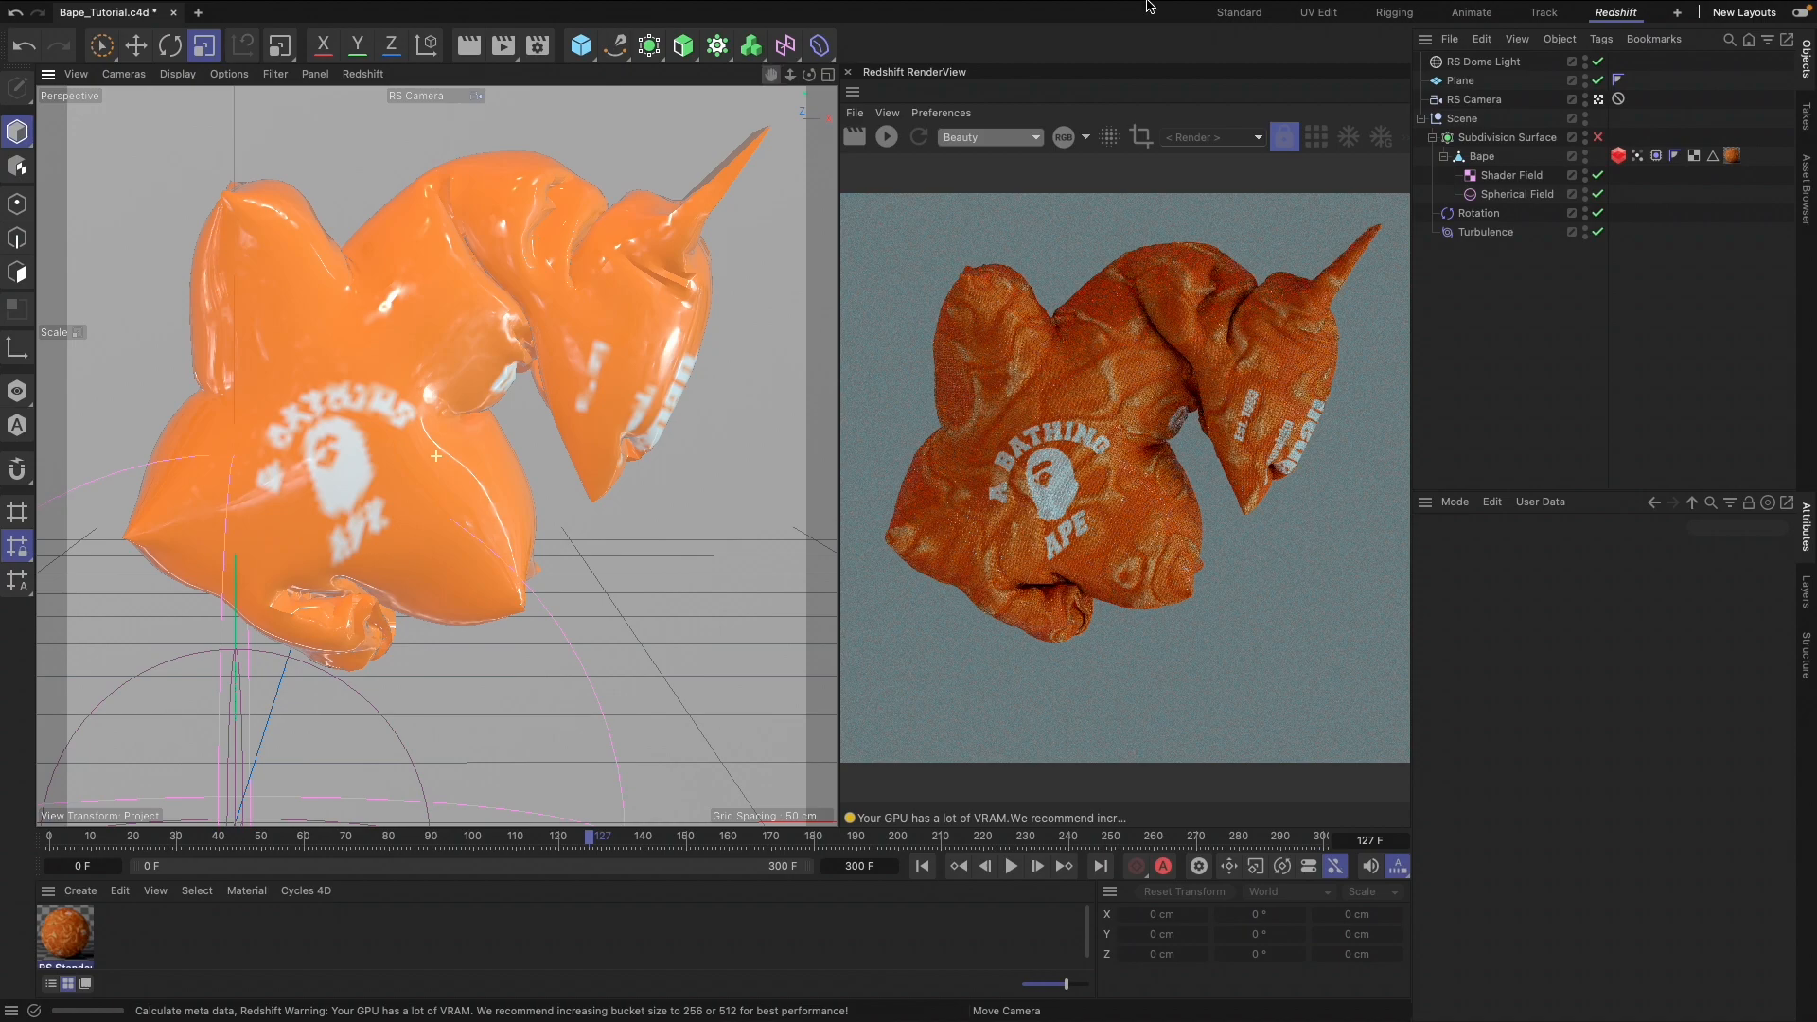
drag(1641, 78, 1638, 81)
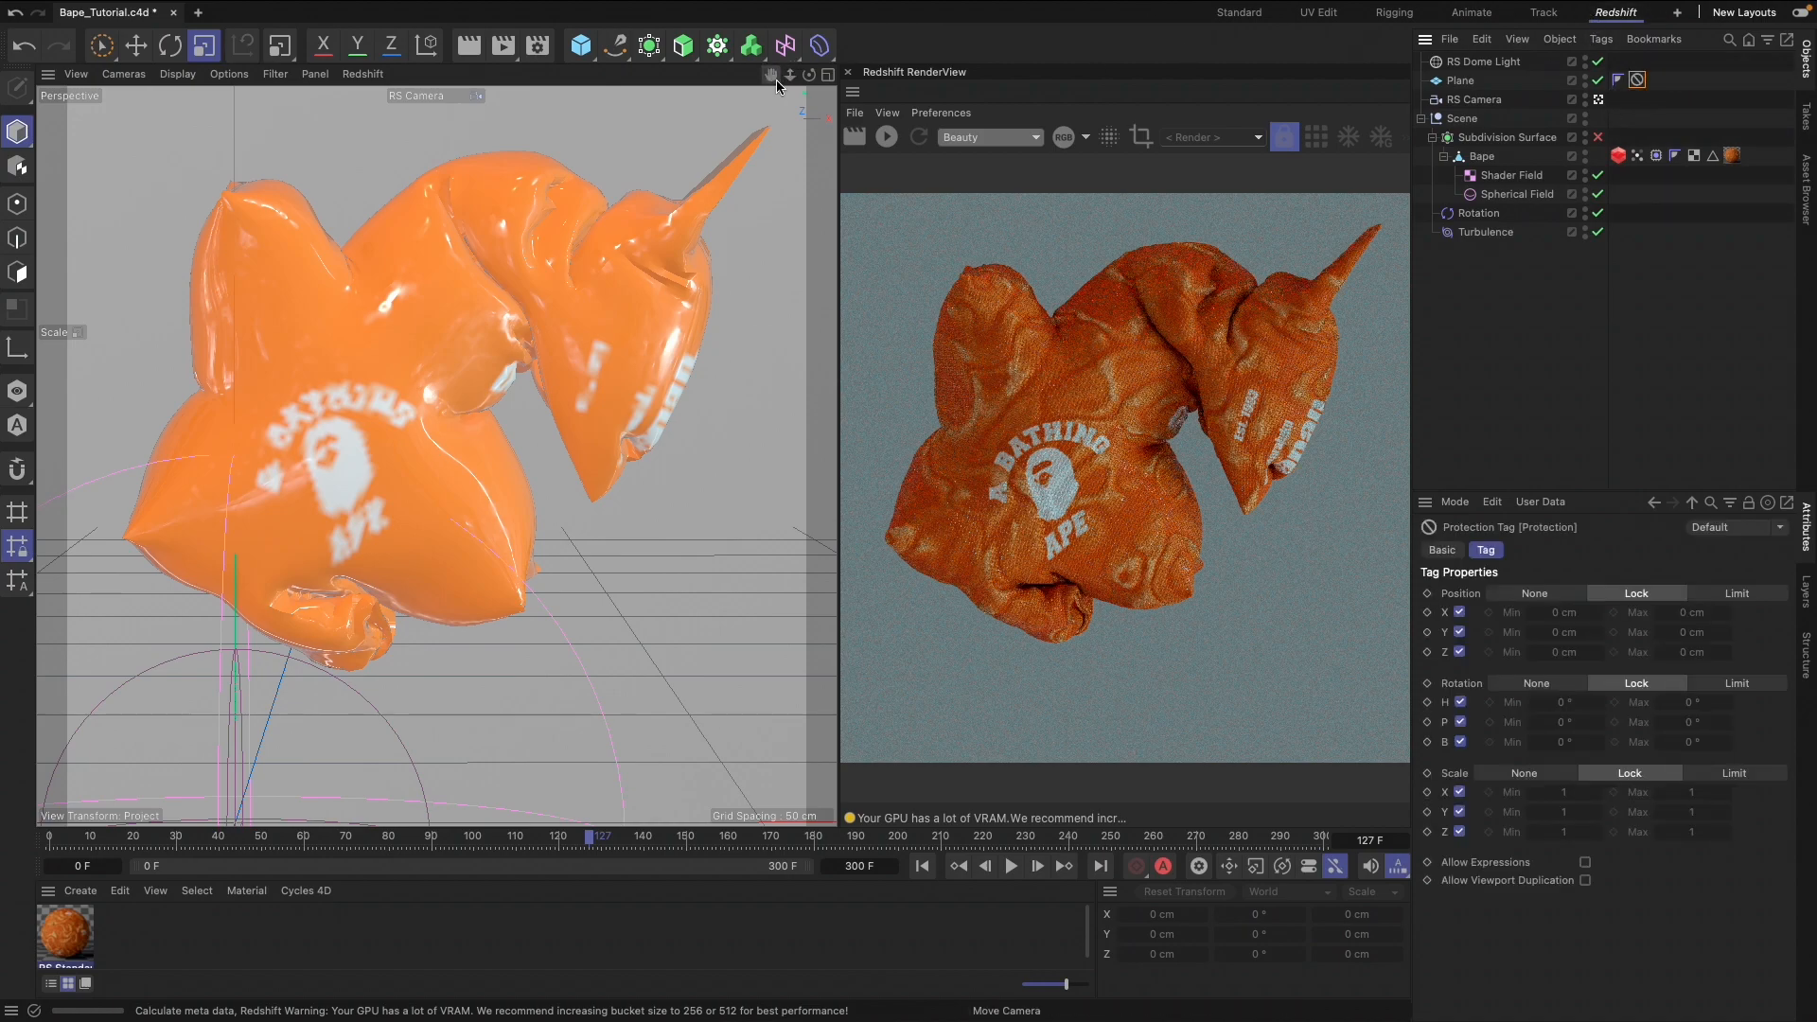
drag(776, 81, 781, 127)
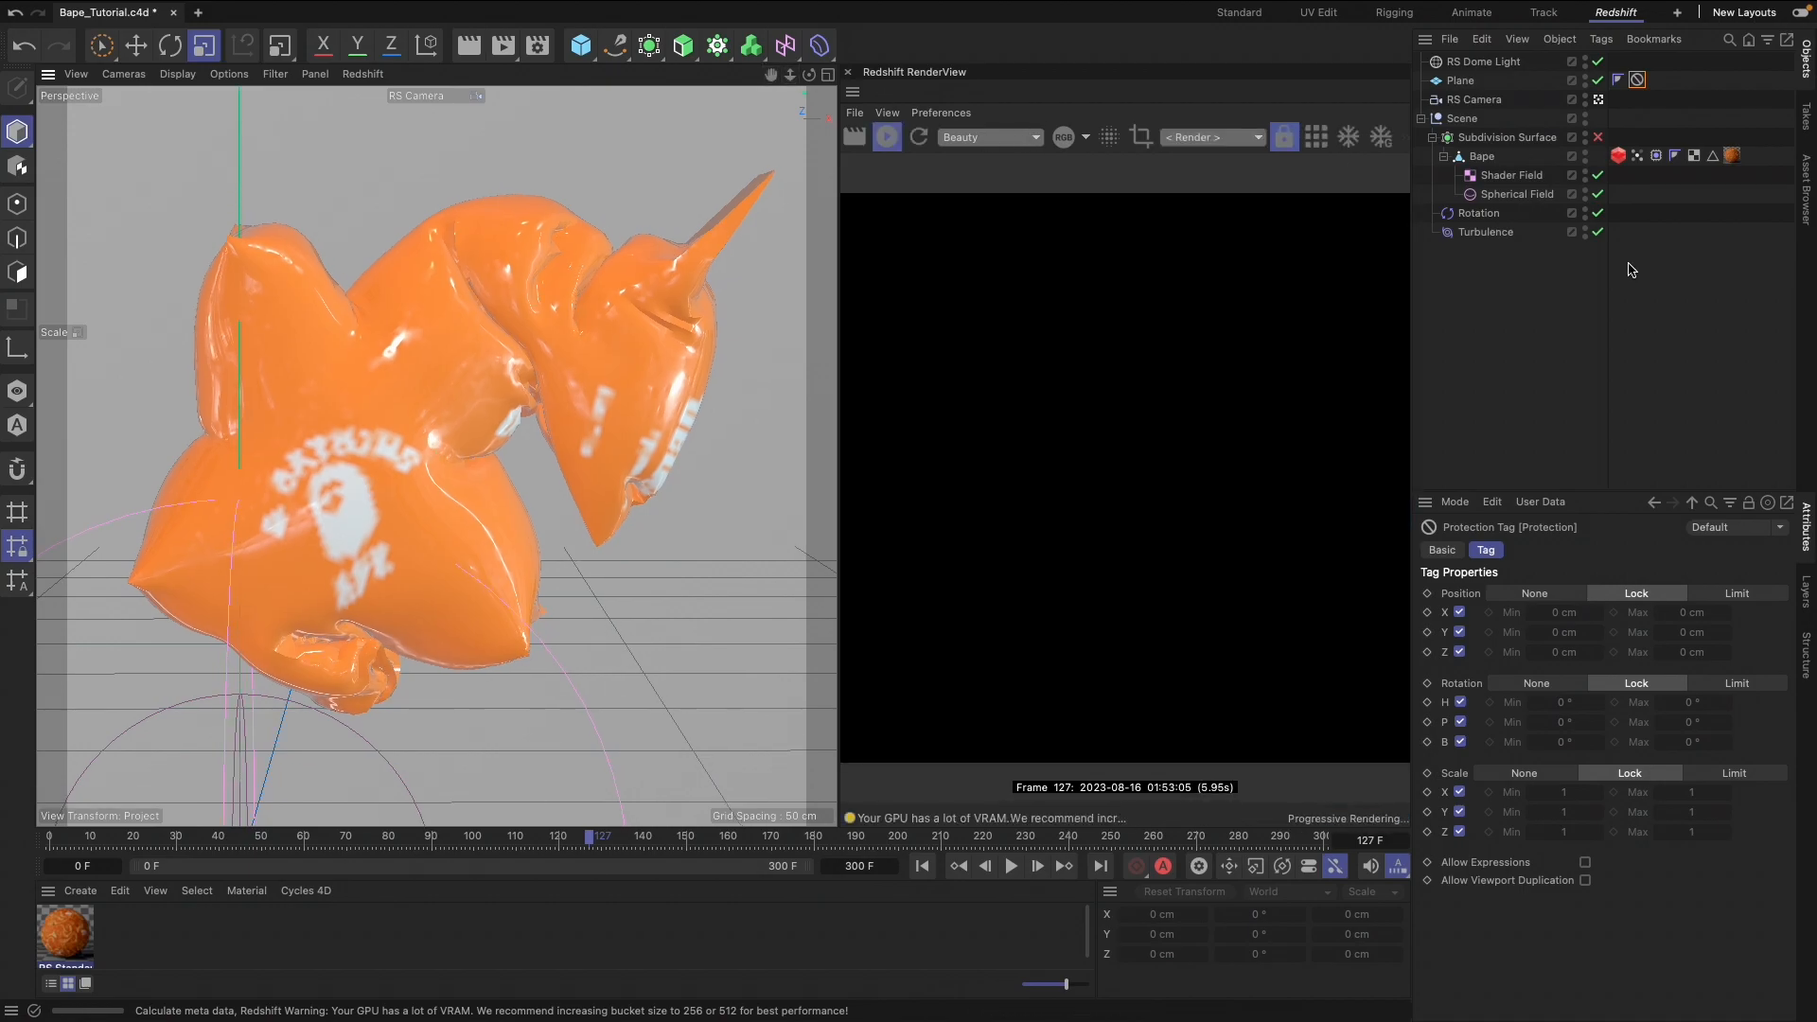
Add a Redshift Spot Light to the scene and give it a Target tag
click(1196, 11)
mouse_move(1232, 83)
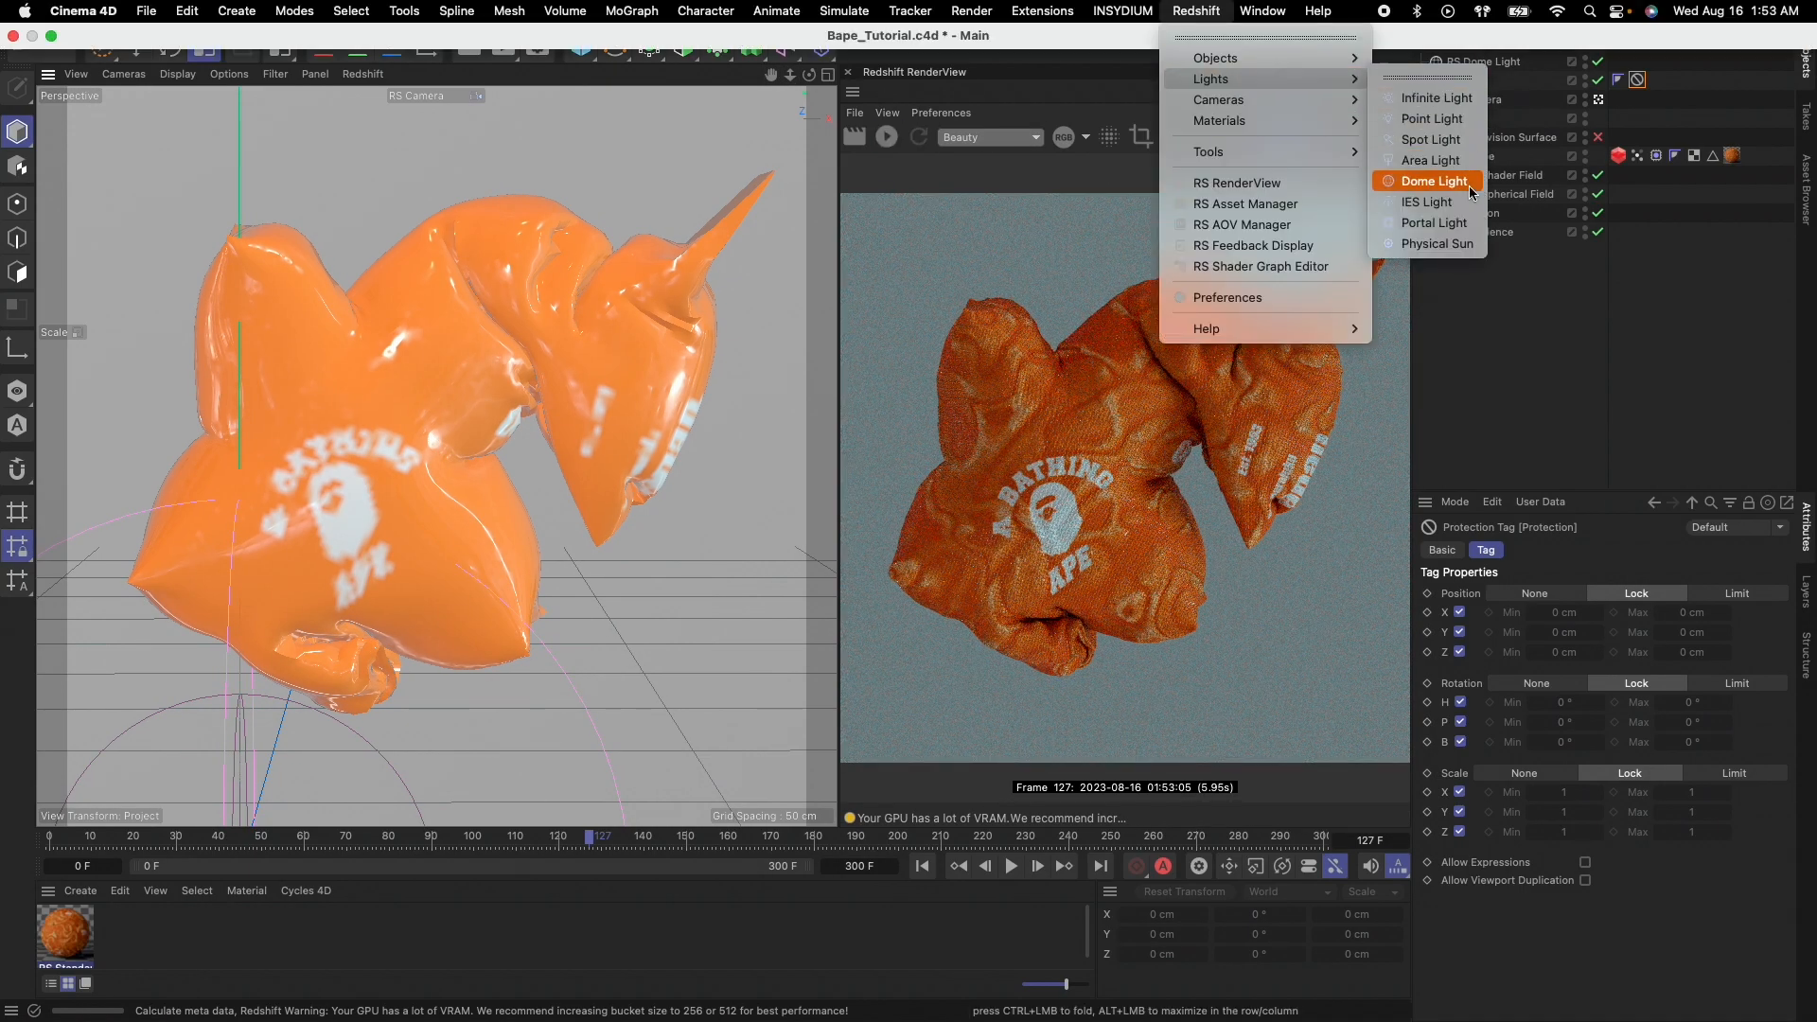
click(1430, 139)
right_click(1472, 63)
mouse_move(1504, 101)
click(1398, 172)
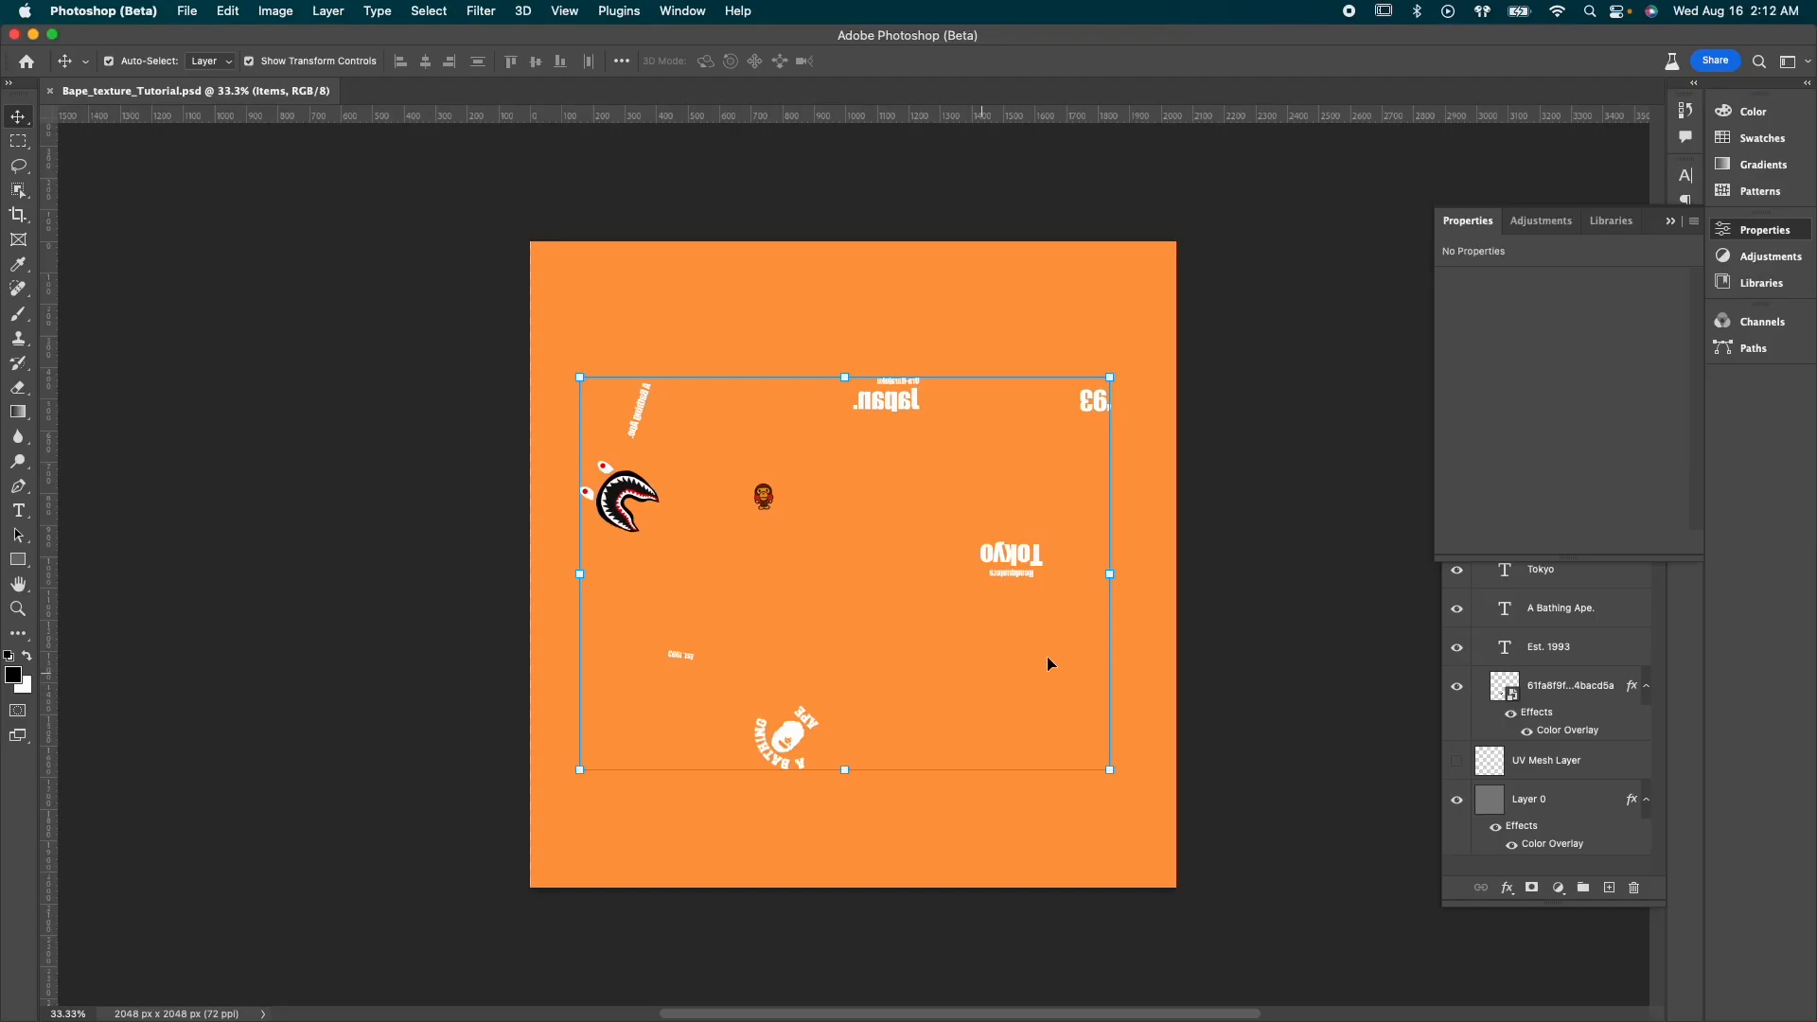
Switch from Photoshop back to Cinema 4D and scrub the animation to frame 70
click(1293, 642)
key(ctrl+Right)
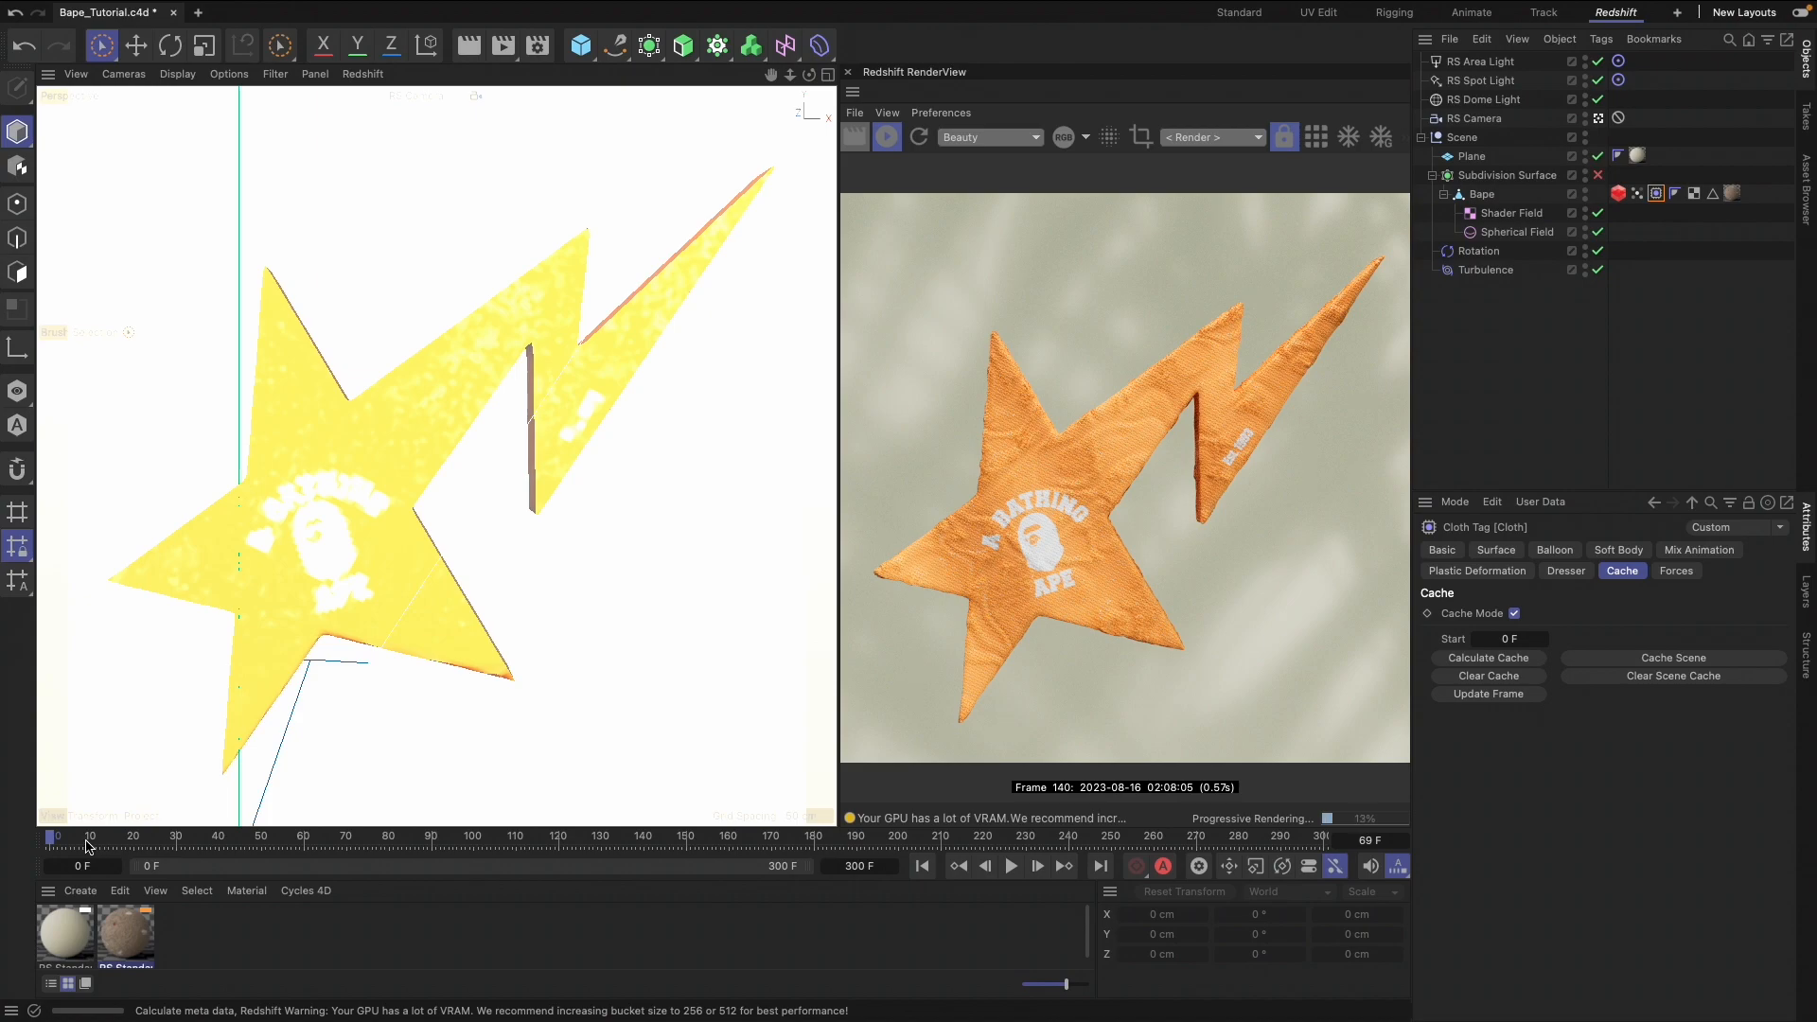
drag(118, 842, 346, 856)
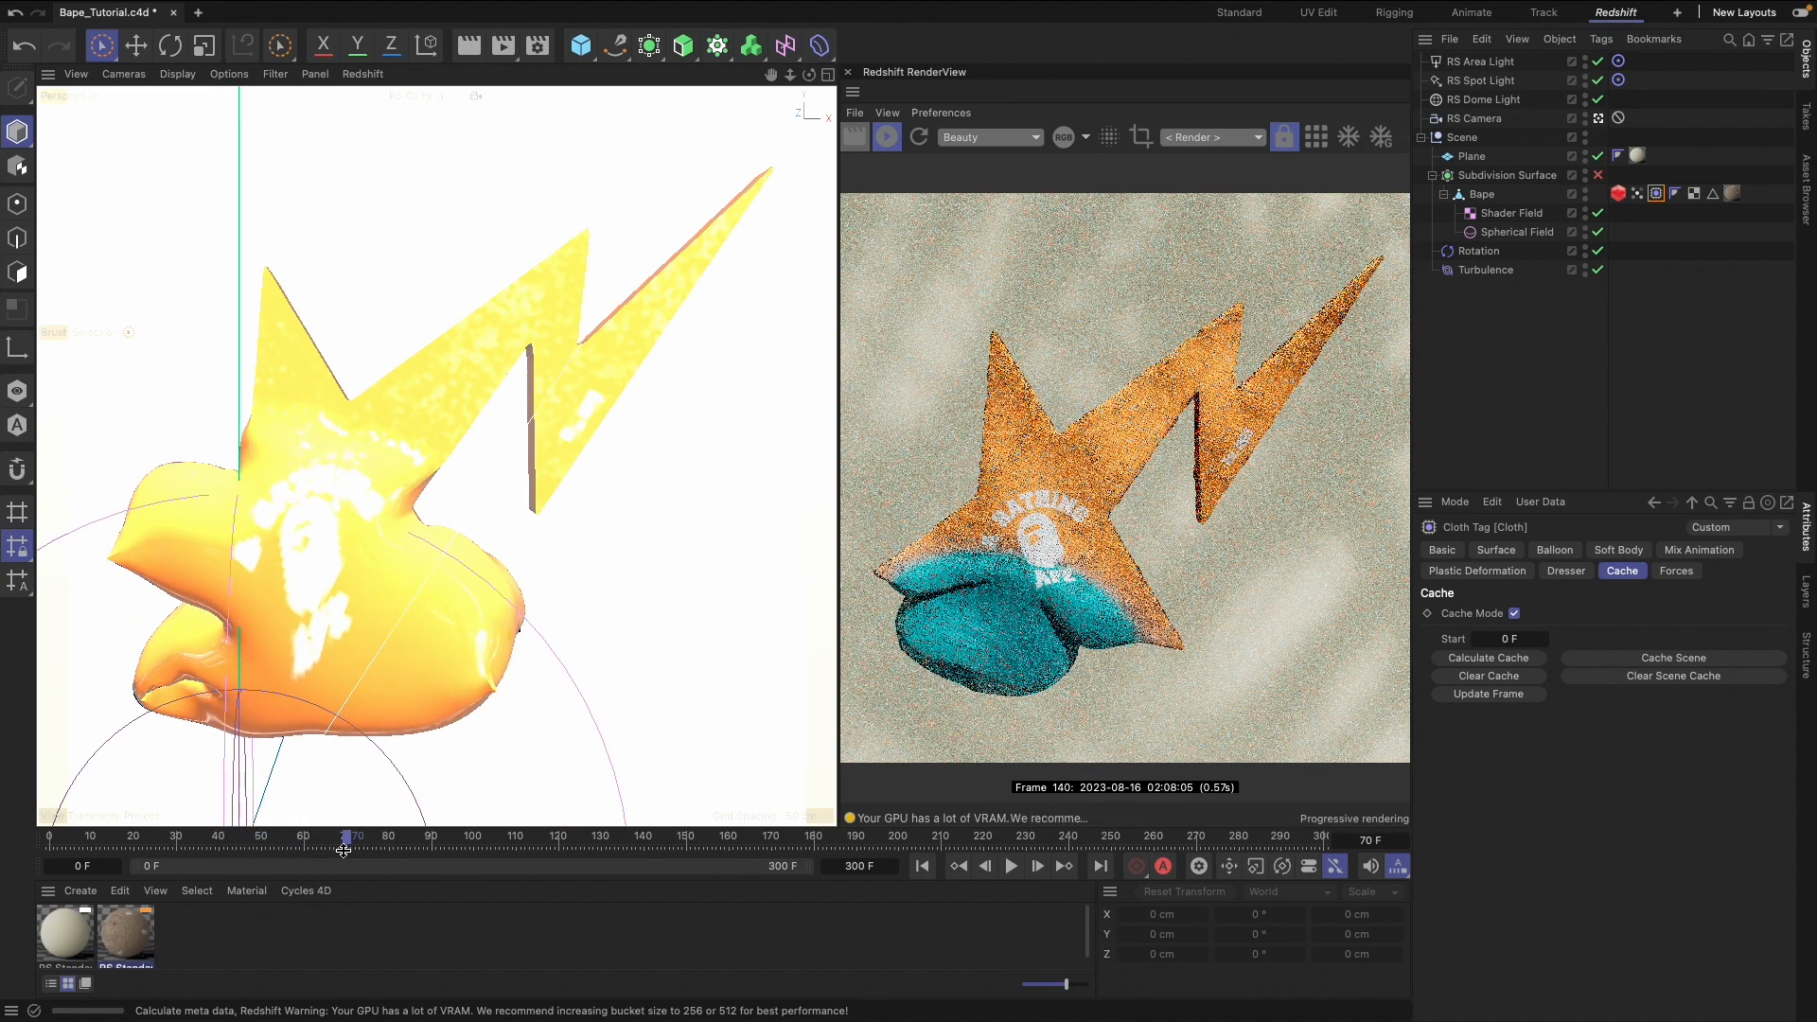
Open the star's RS Standard material in the Node Editor and move the Color Layer node slightly away from the texture nodes
double_click(126, 935)
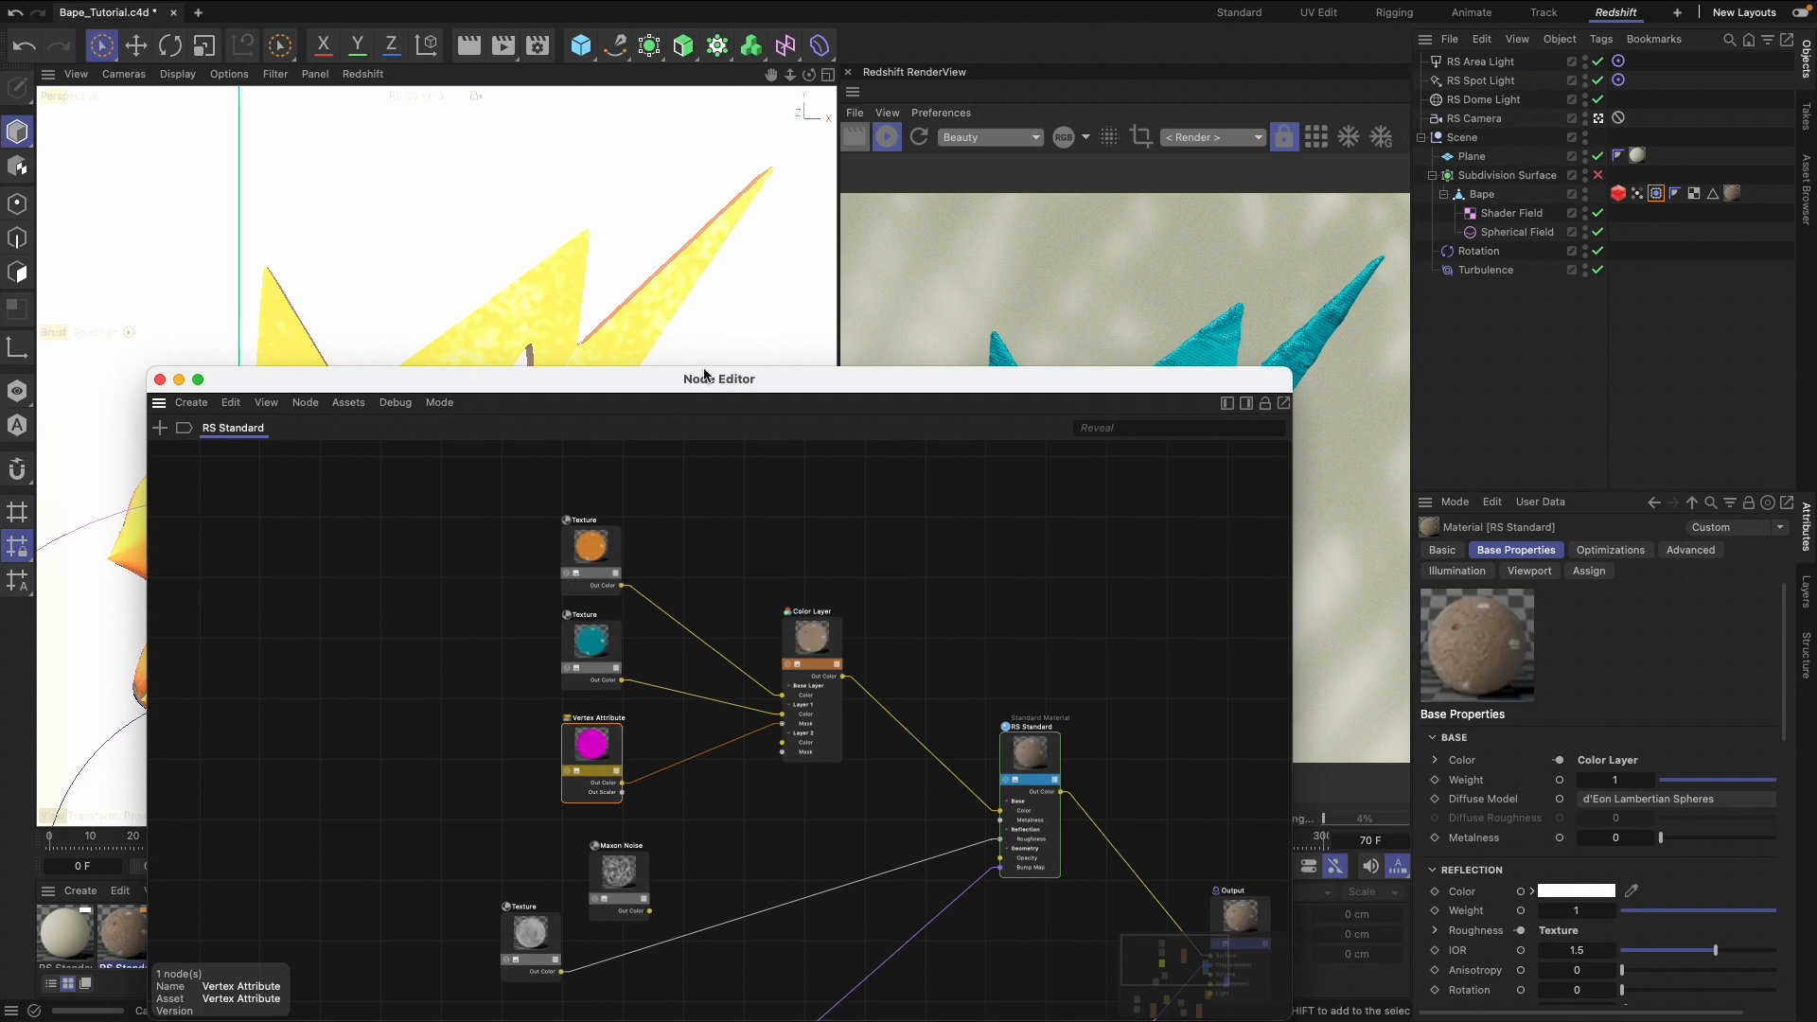
drag(705, 378, 651, 177)
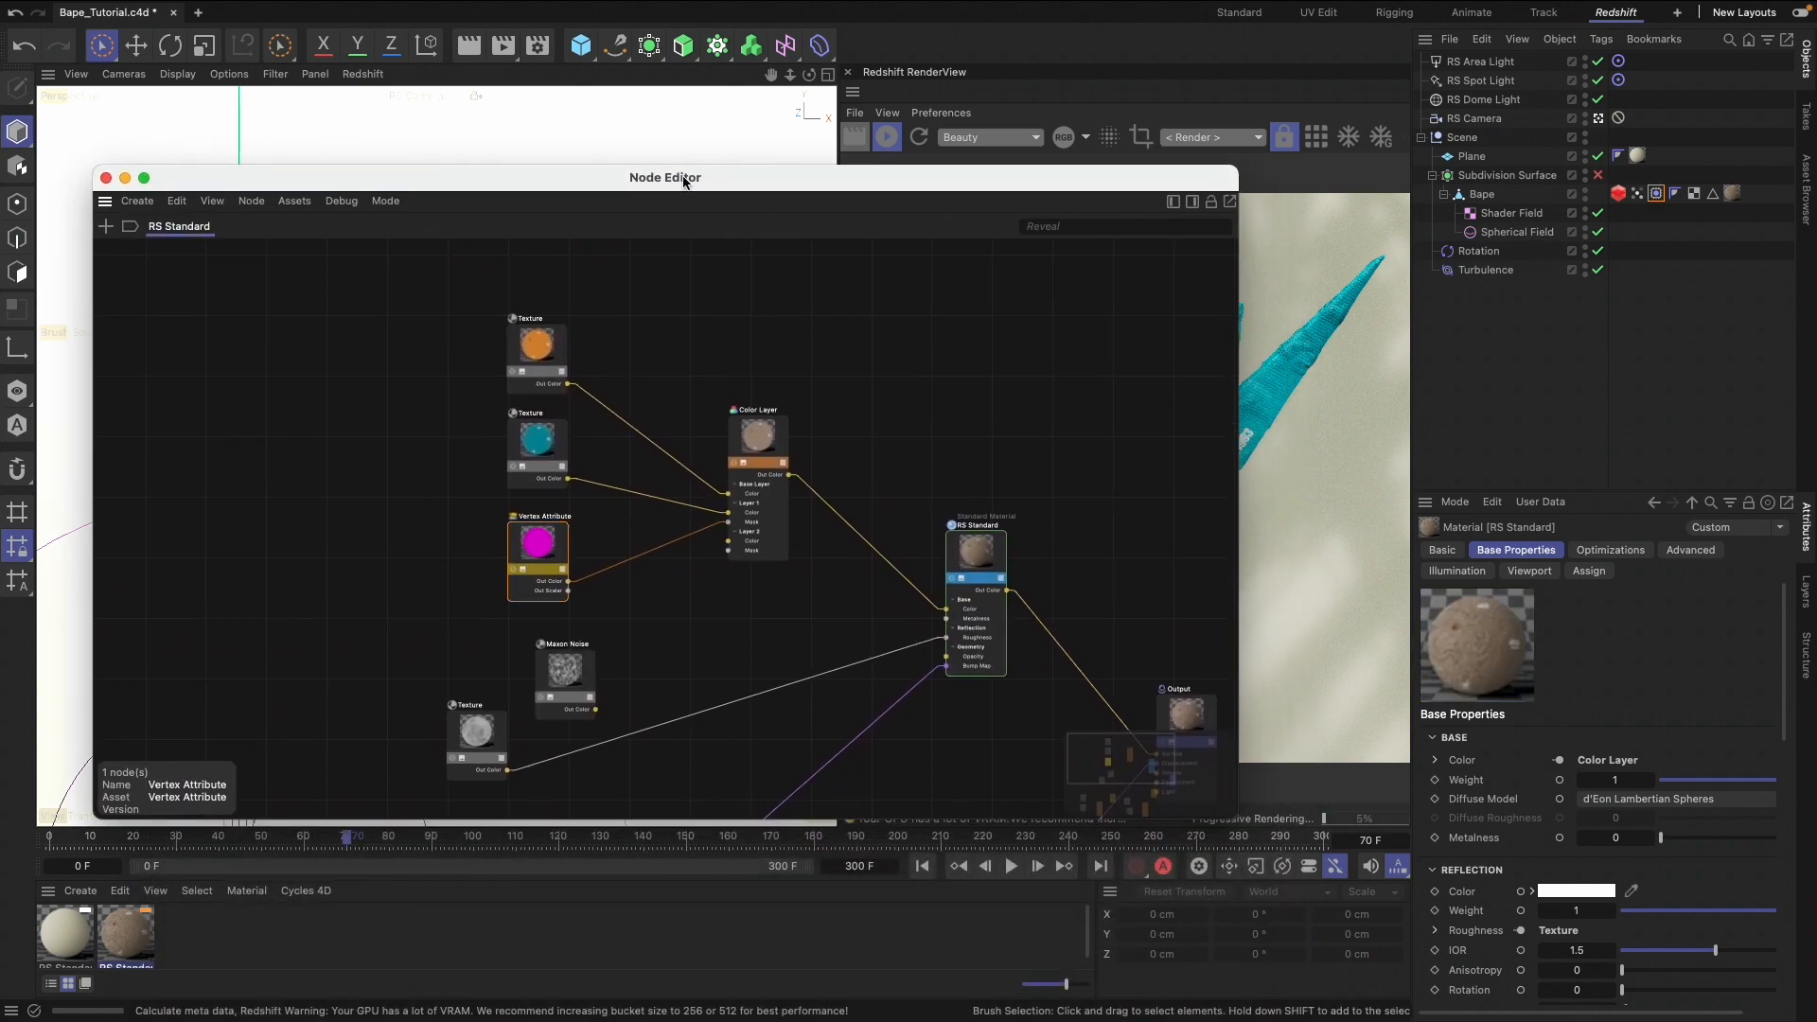
click(1655, 194)
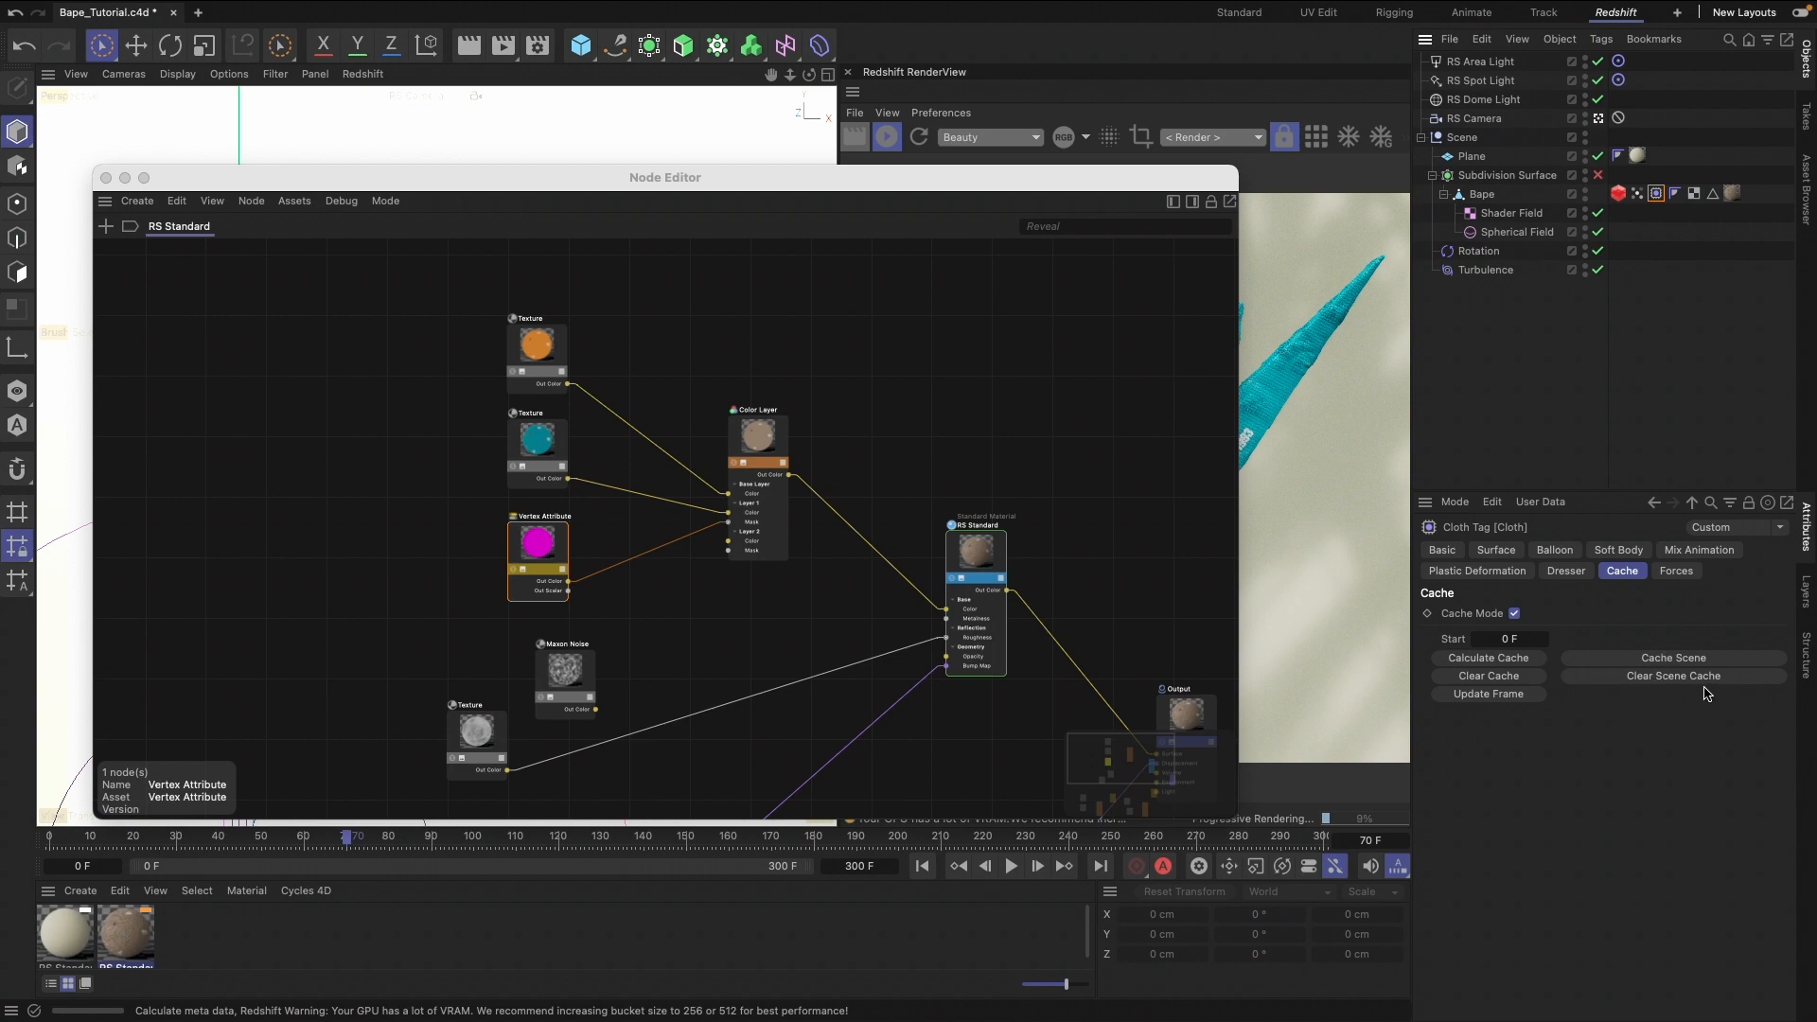
drag(754, 441, 775, 433)
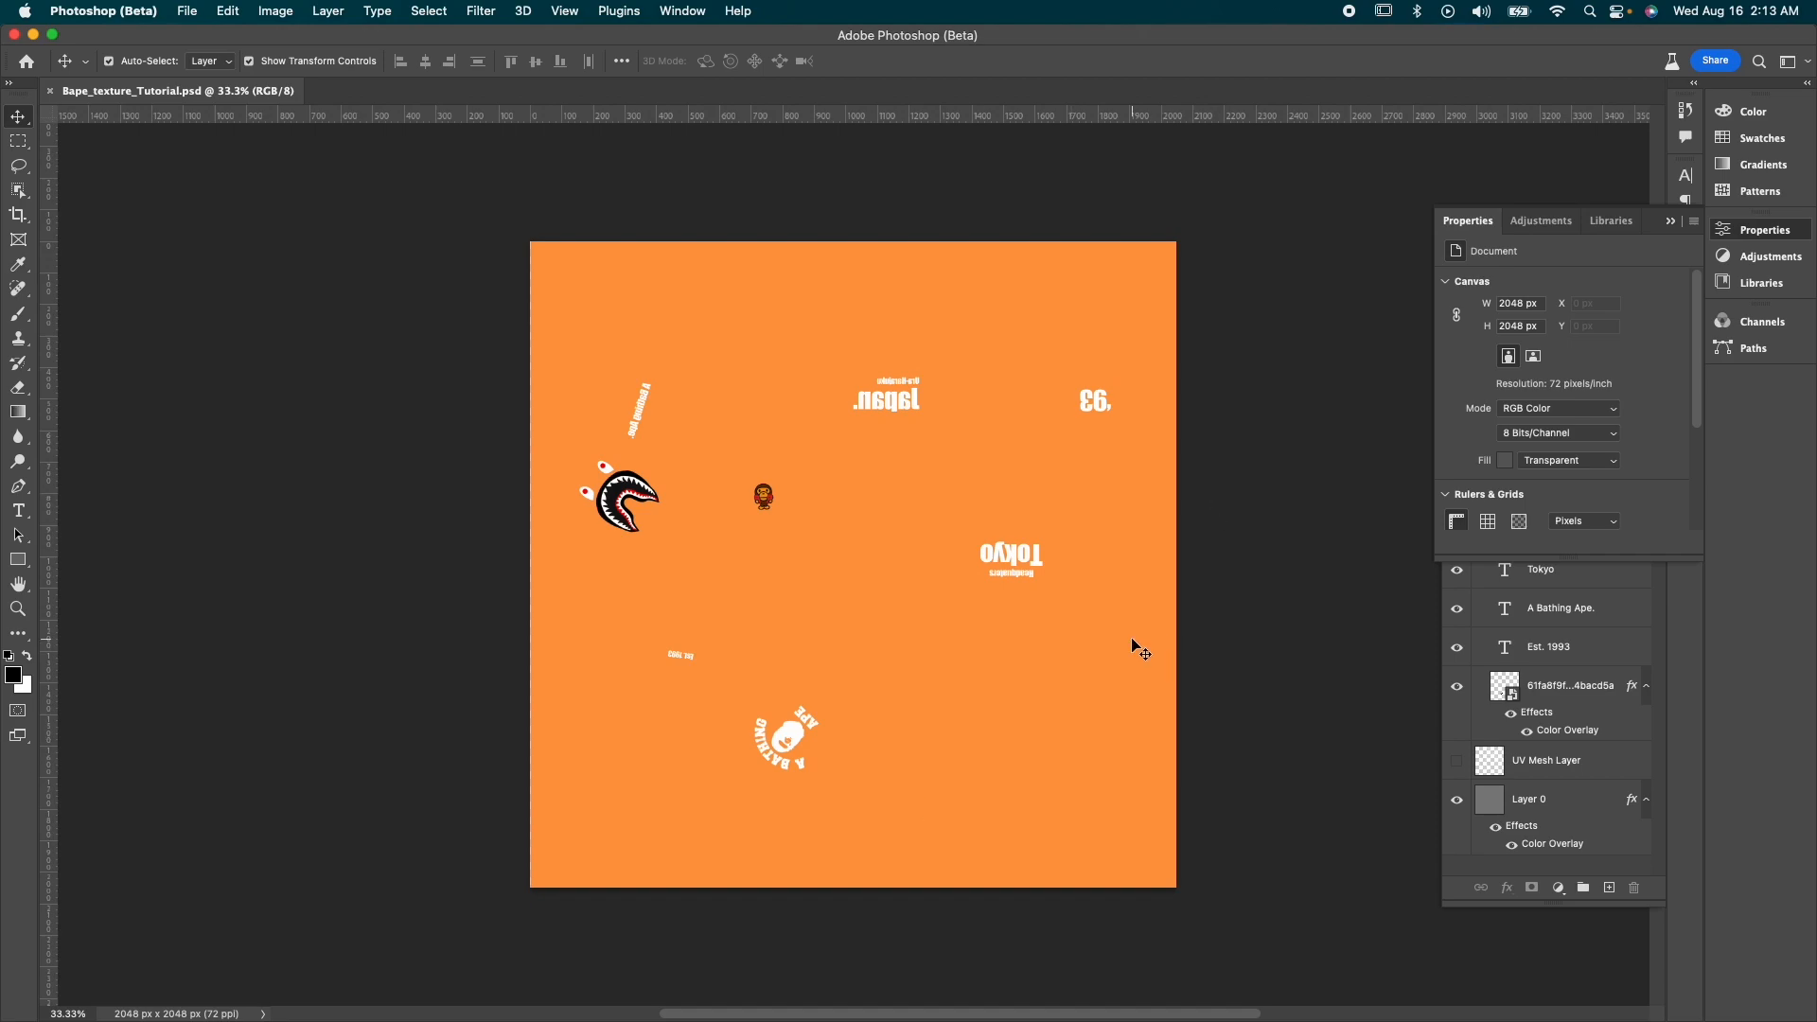
In Photoshop, open Bape_texture_Tutorial_02.psd from the Desktop to view the teal texture version, close it, and return to Cinema 4D
click(191, 9)
click(204, 52)
click(448, 148)
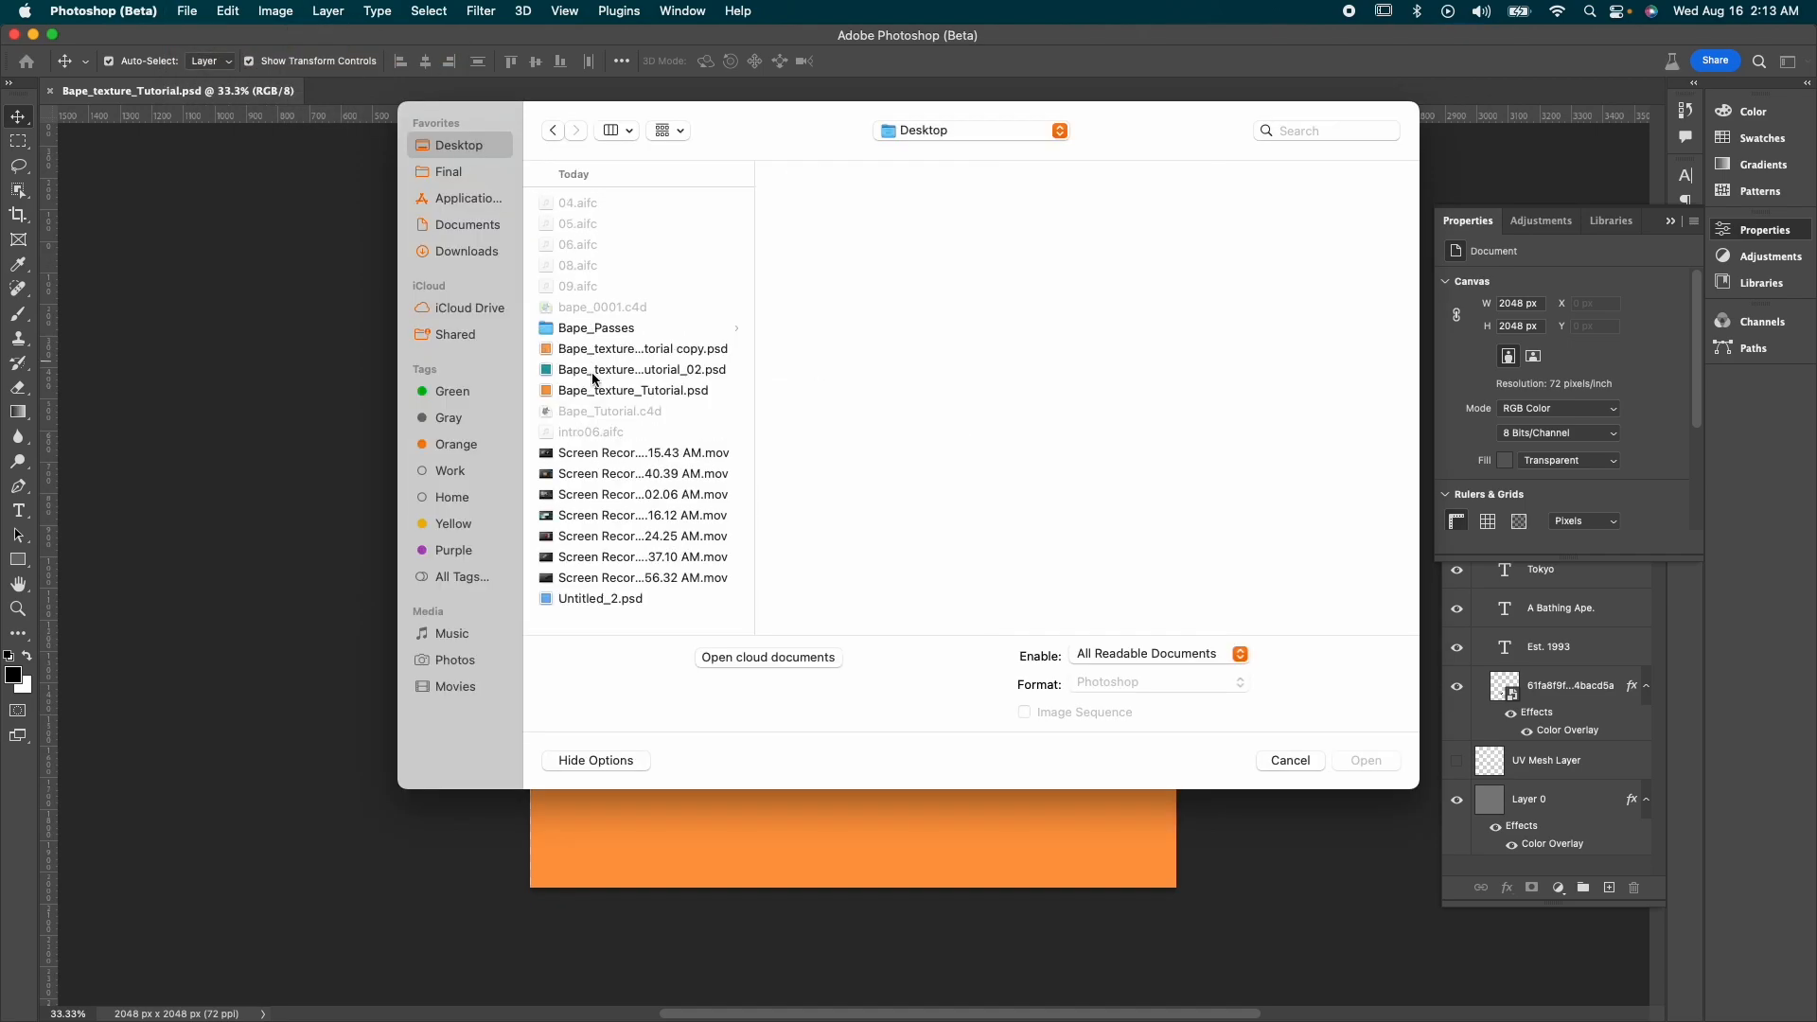
click(596, 372)
click(1376, 757)
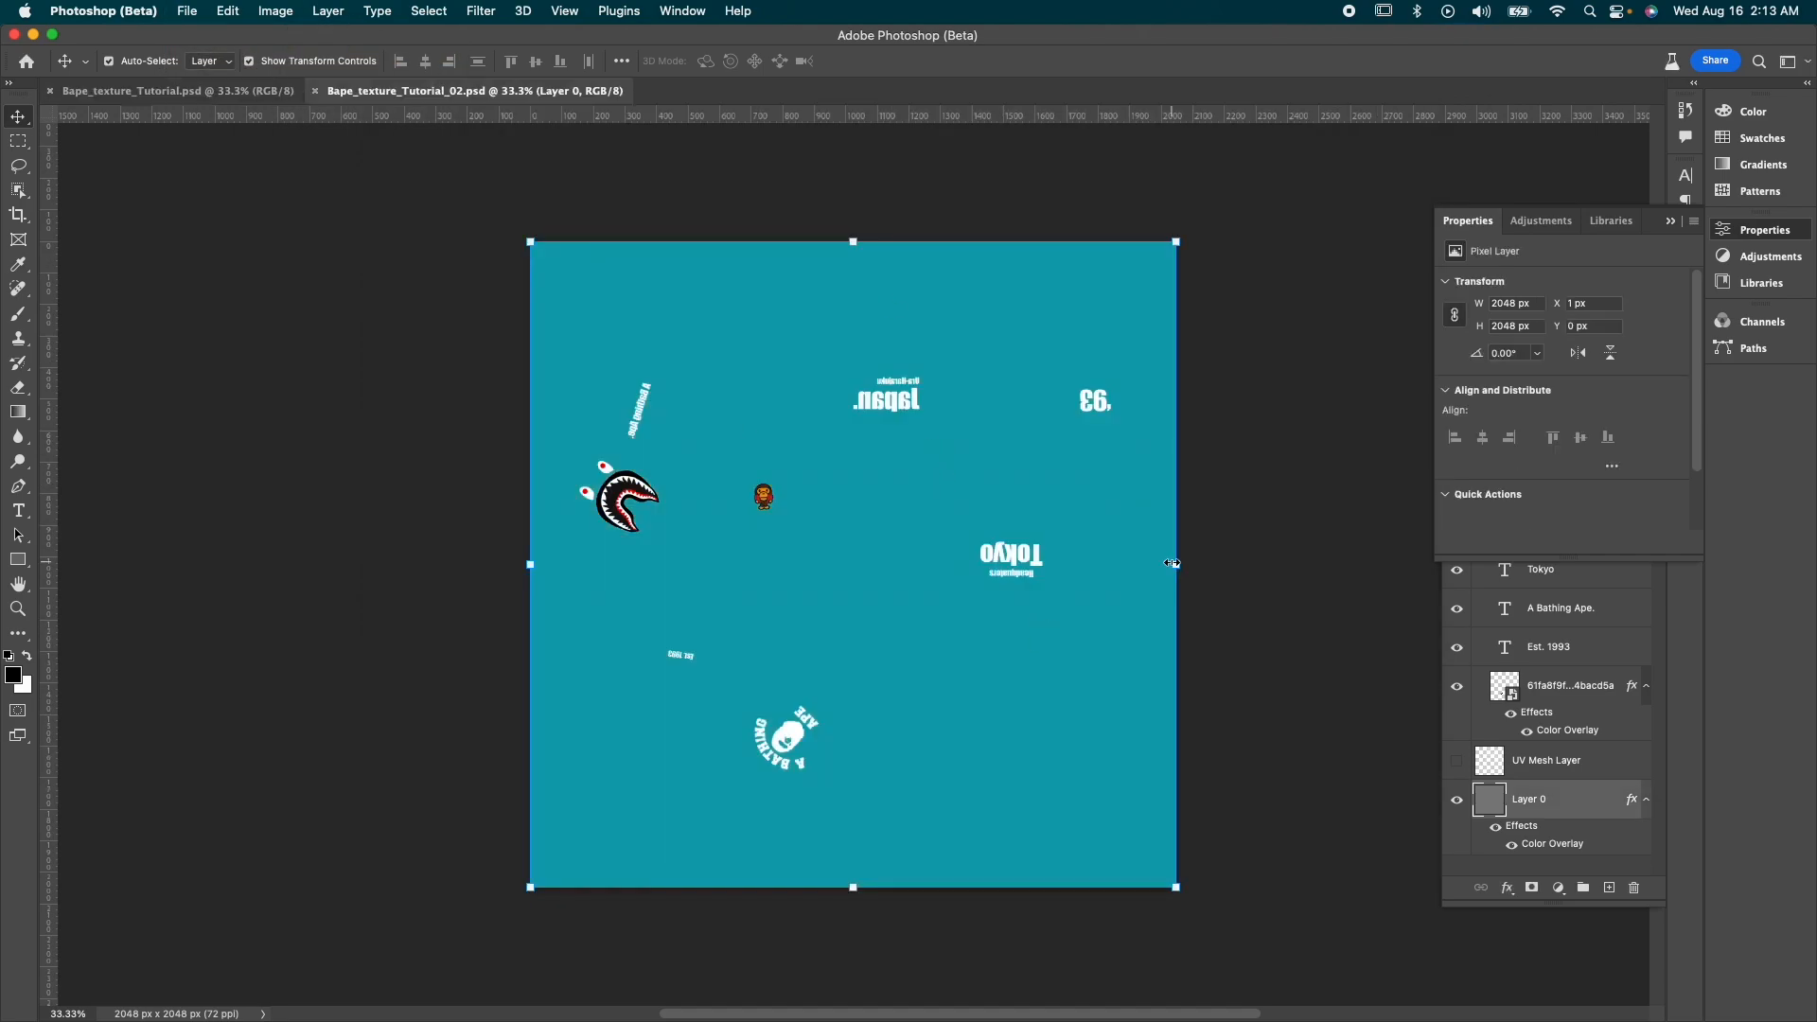
click(314, 90)
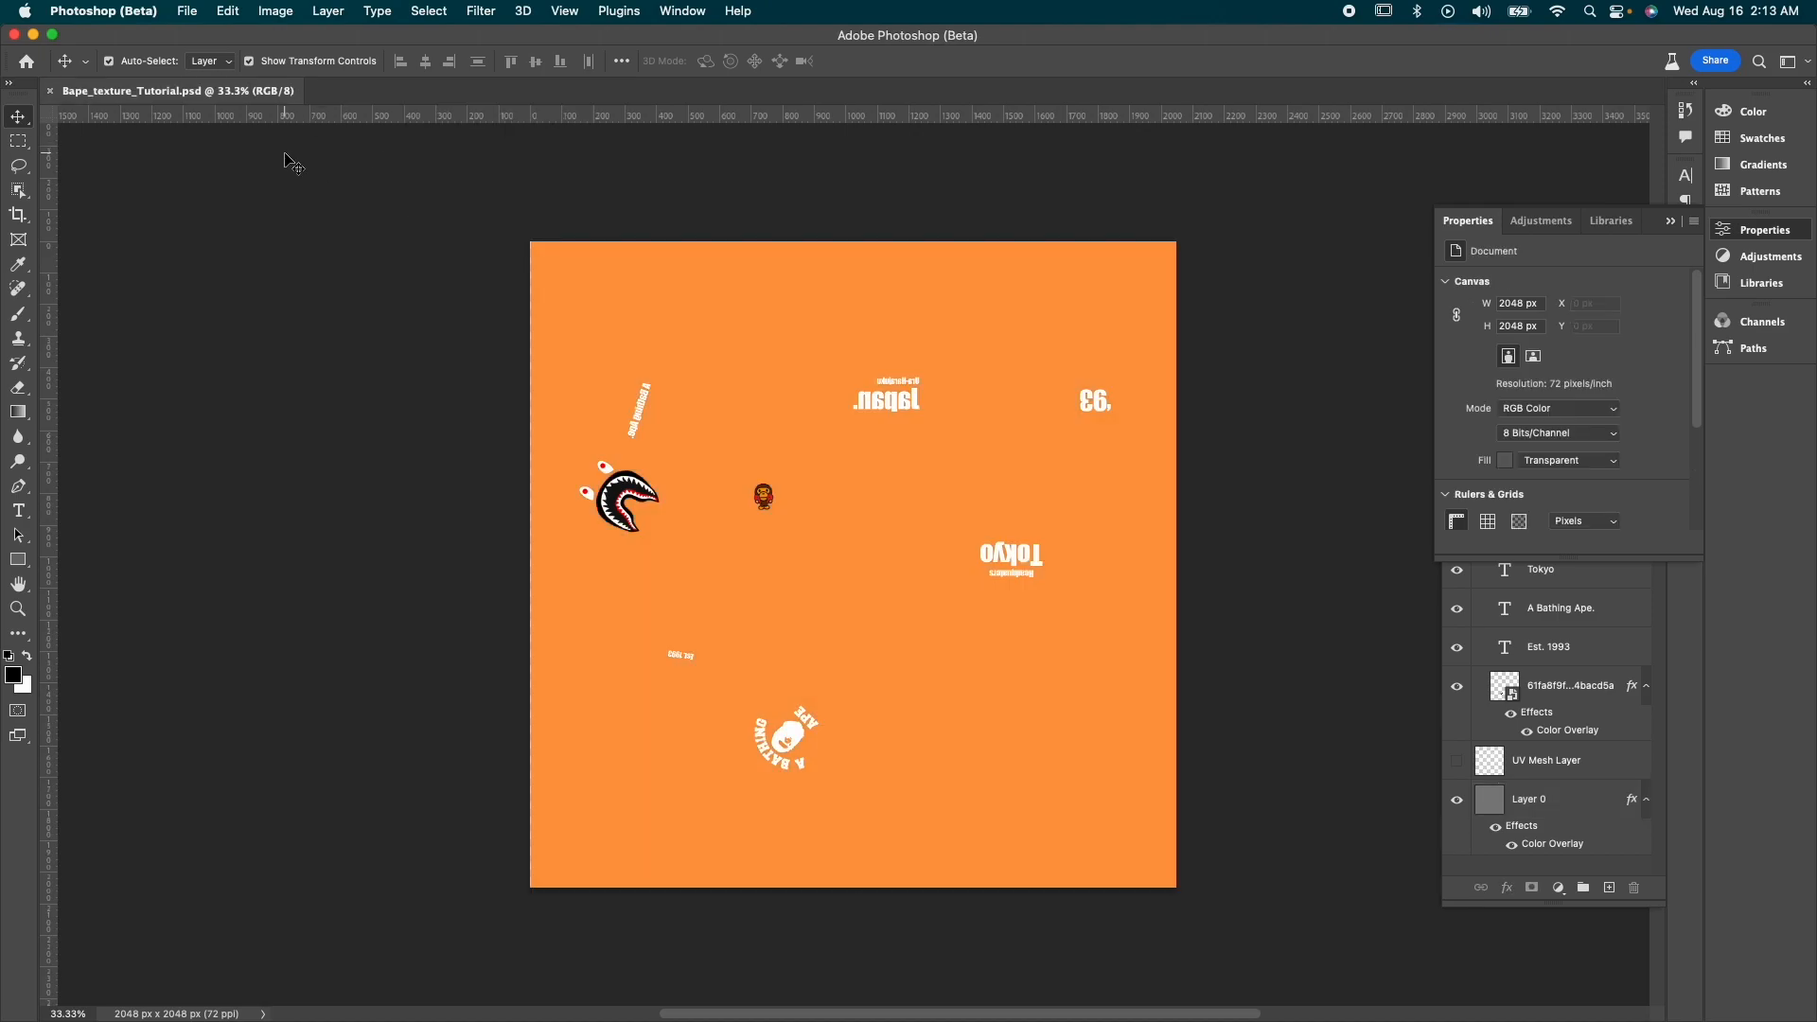
key(super+q)
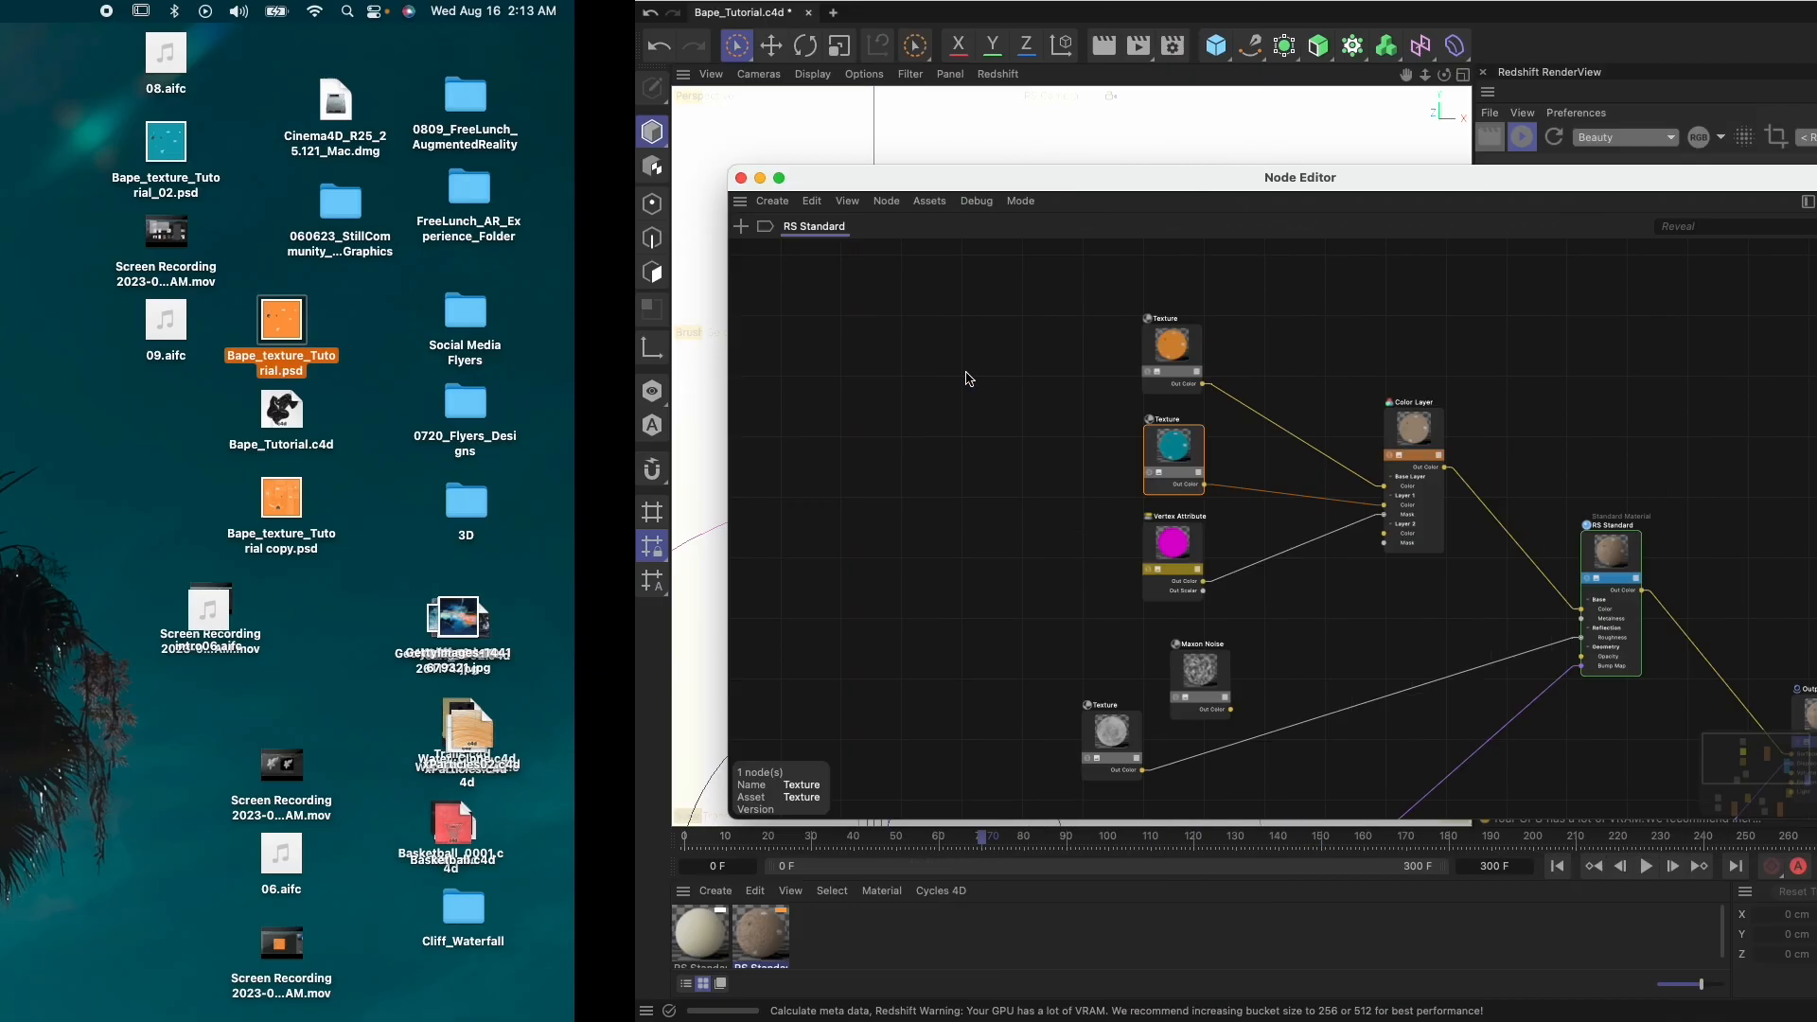
Tidy the node graph by moving the orange and teal Texture, Color Layer and Vertex Attribute nodes slightly upward
scroll(552, 501, down, 2)
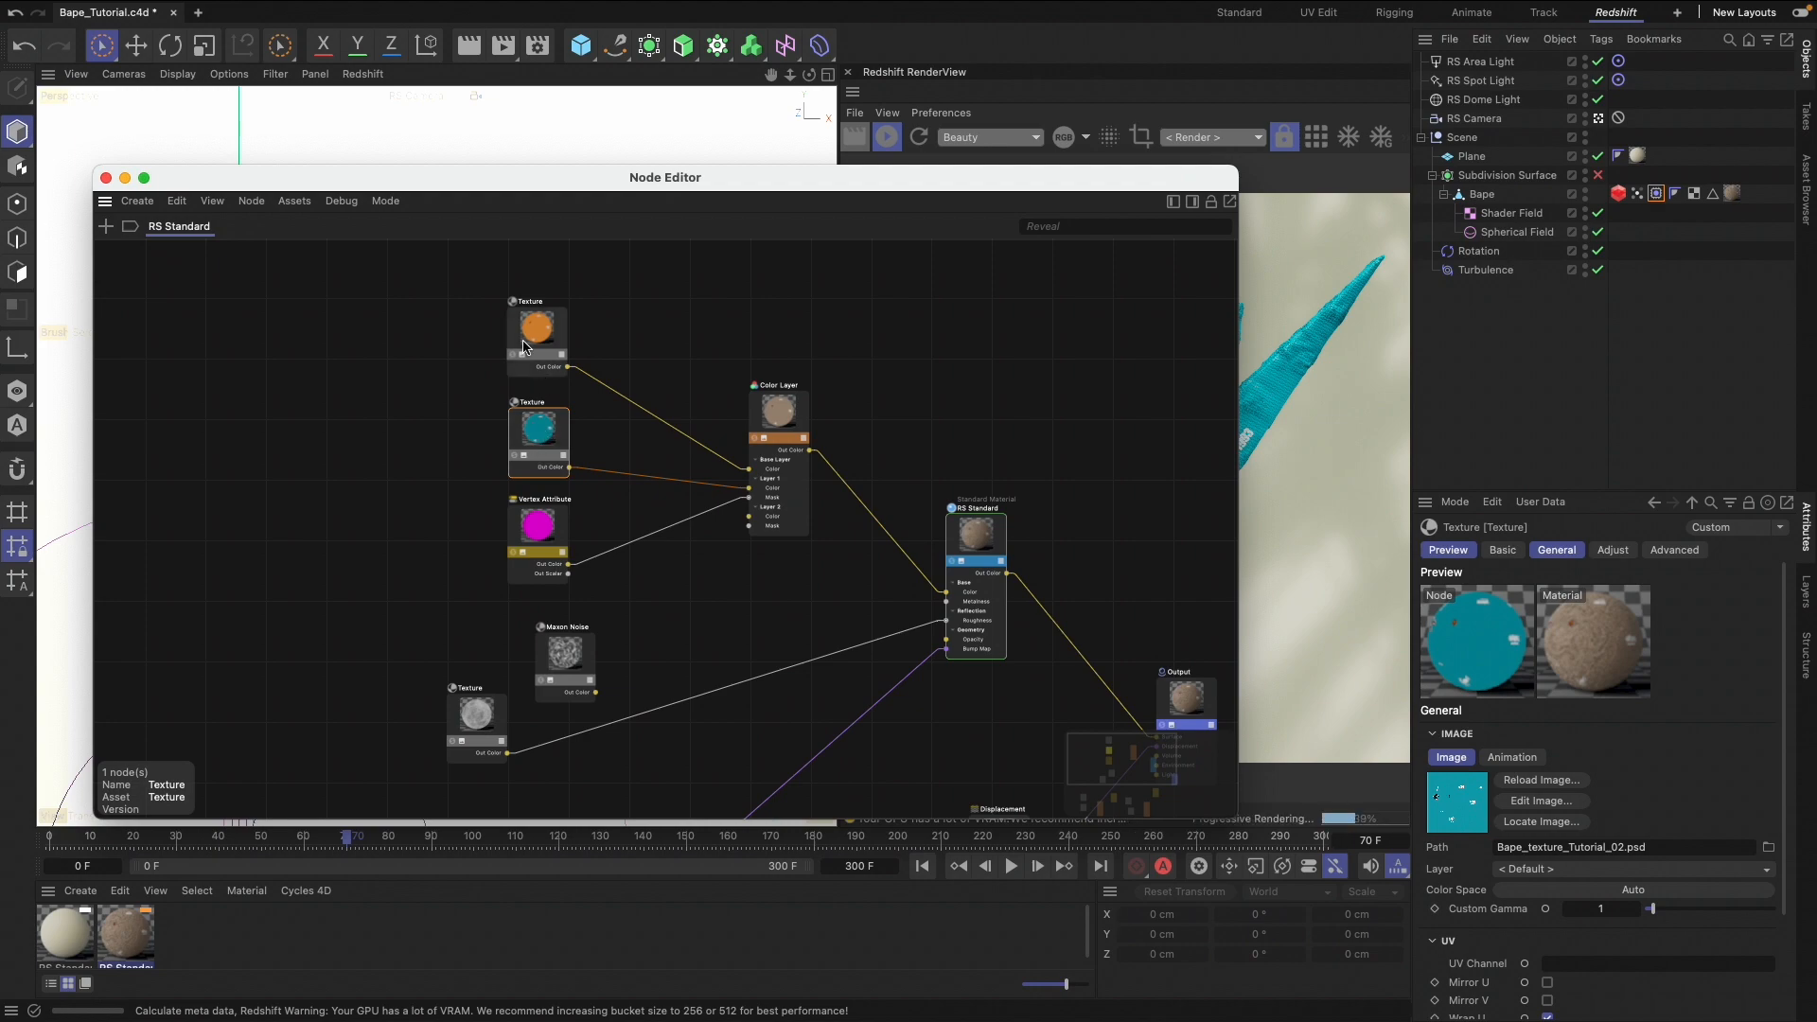
drag(525, 346, 520, 329)
drag(549, 400, 549, 378)
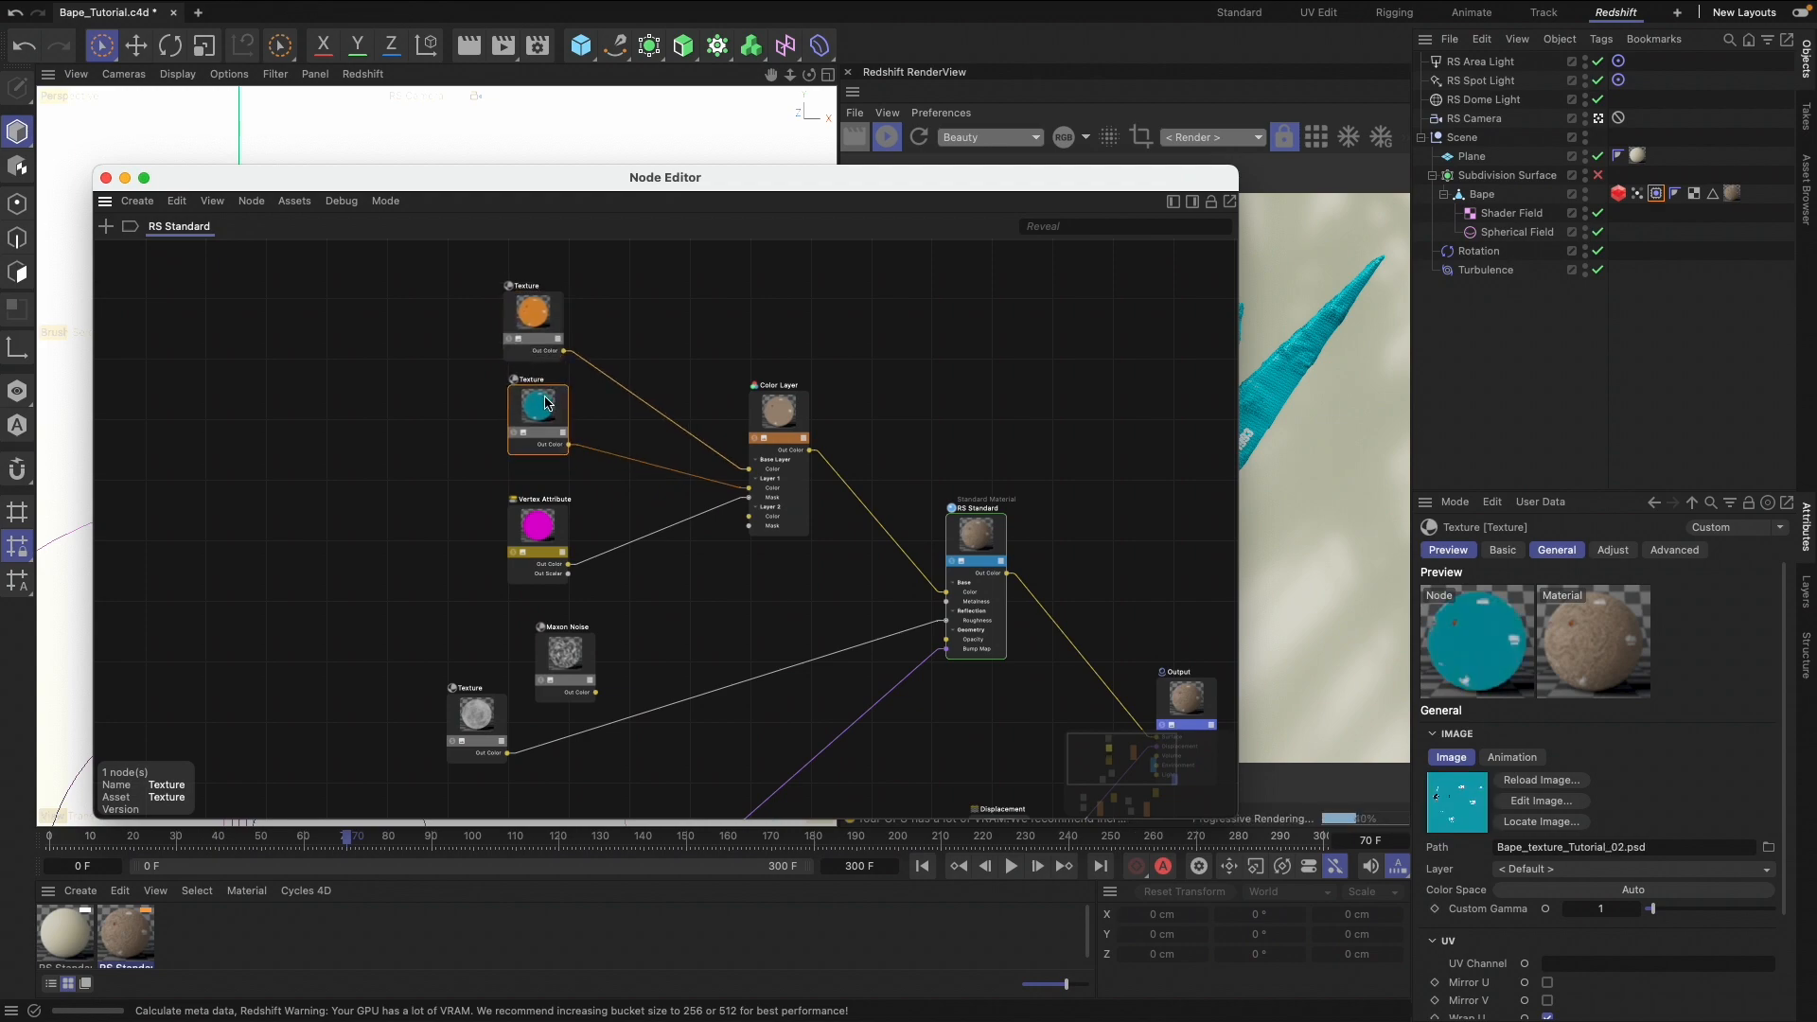
drag(769, 421, 767, 399)
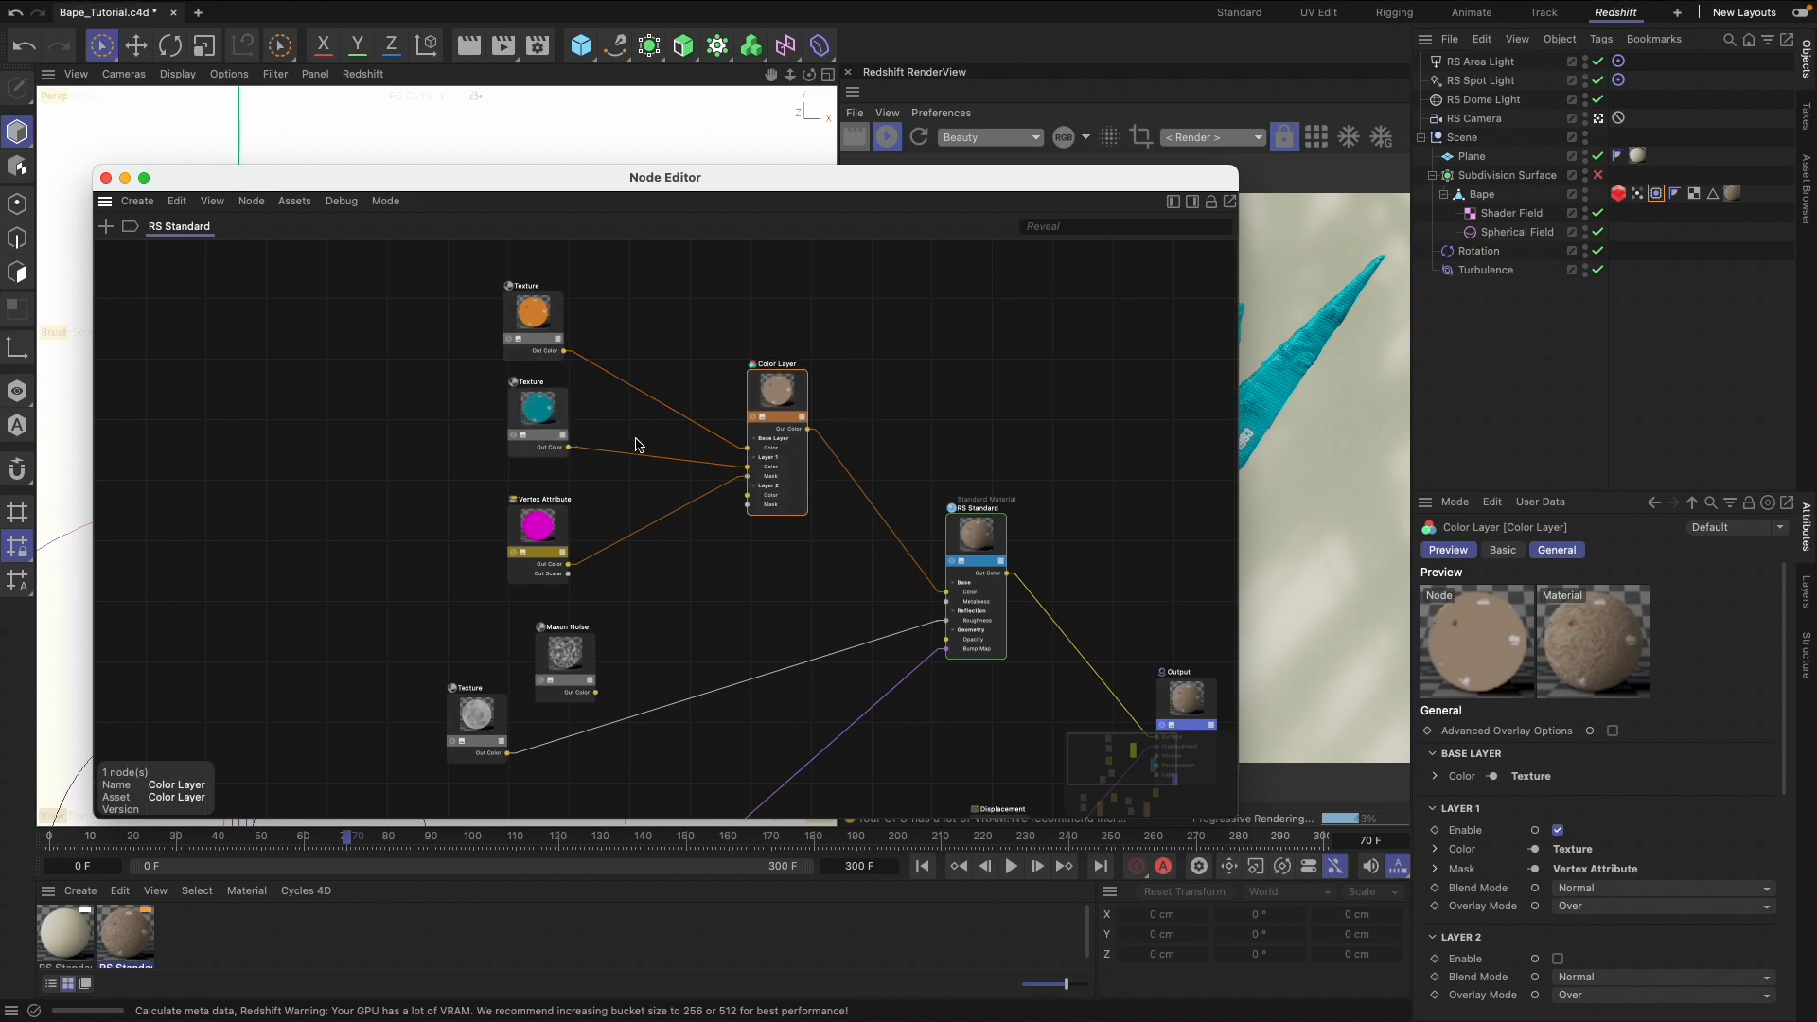
drag(536, 525, 542, 512)
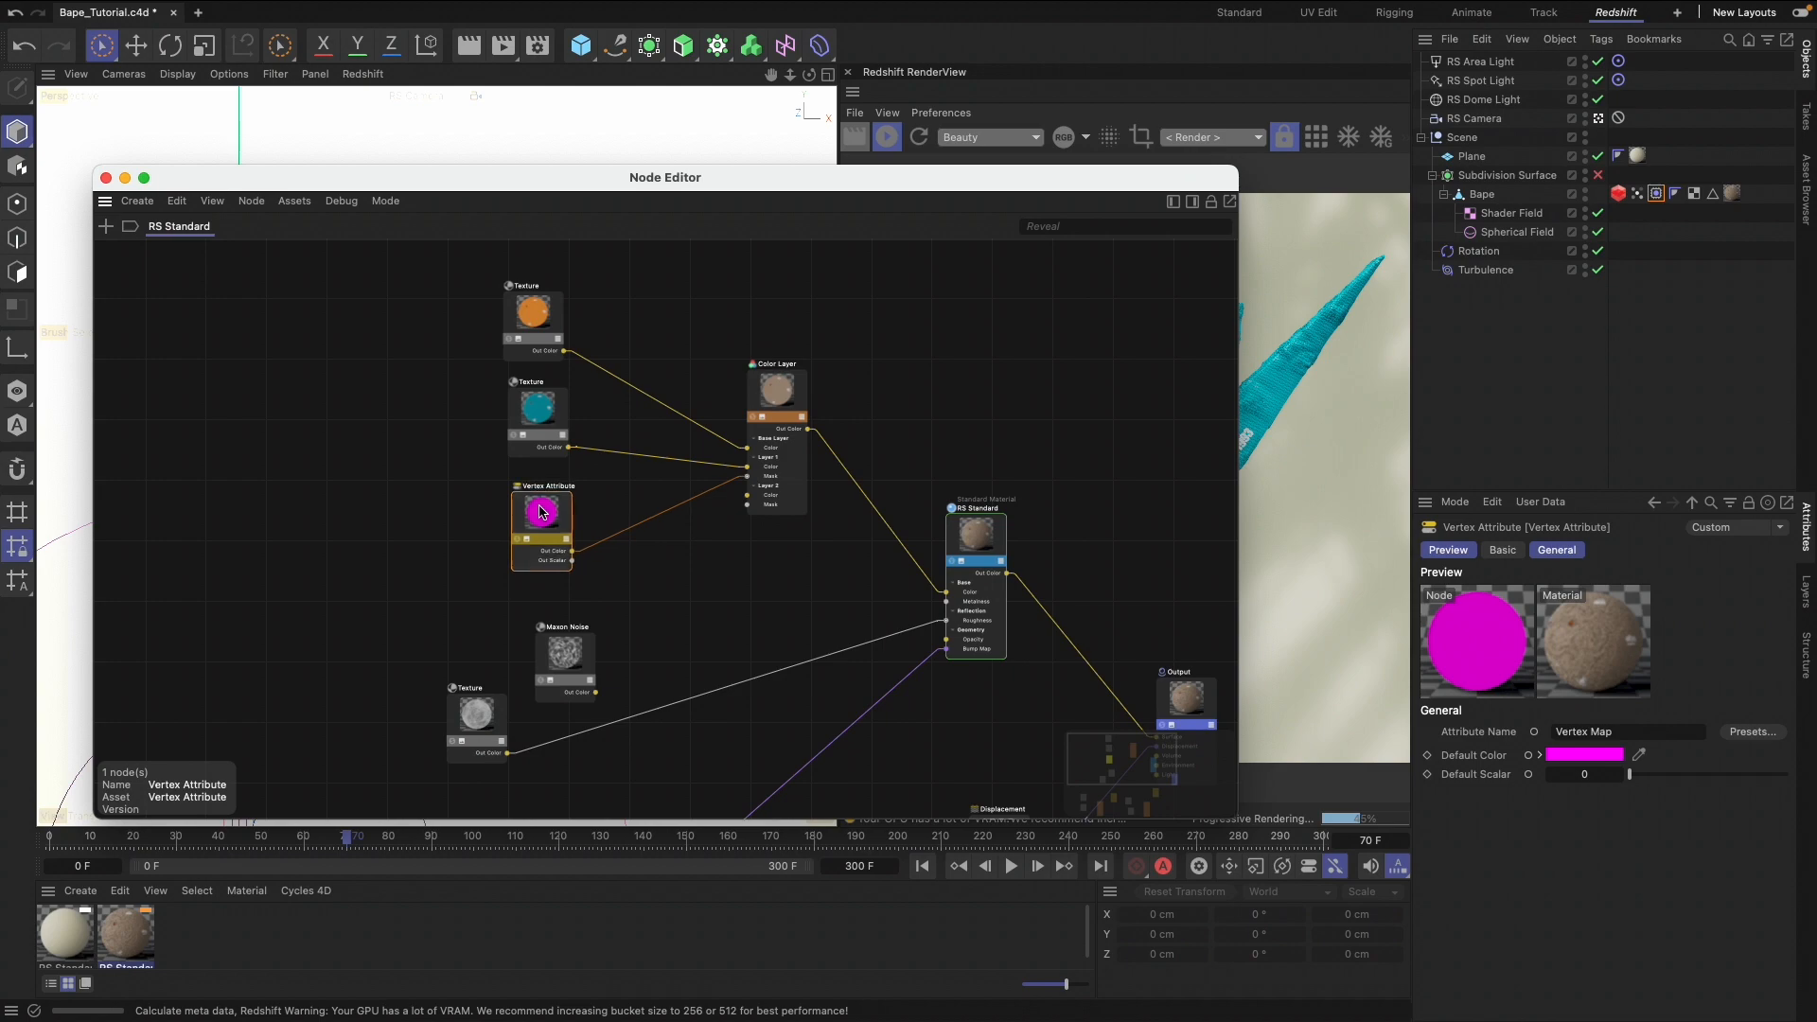
Search the node library for "vert" and close it without adding a node
key(shift+c)
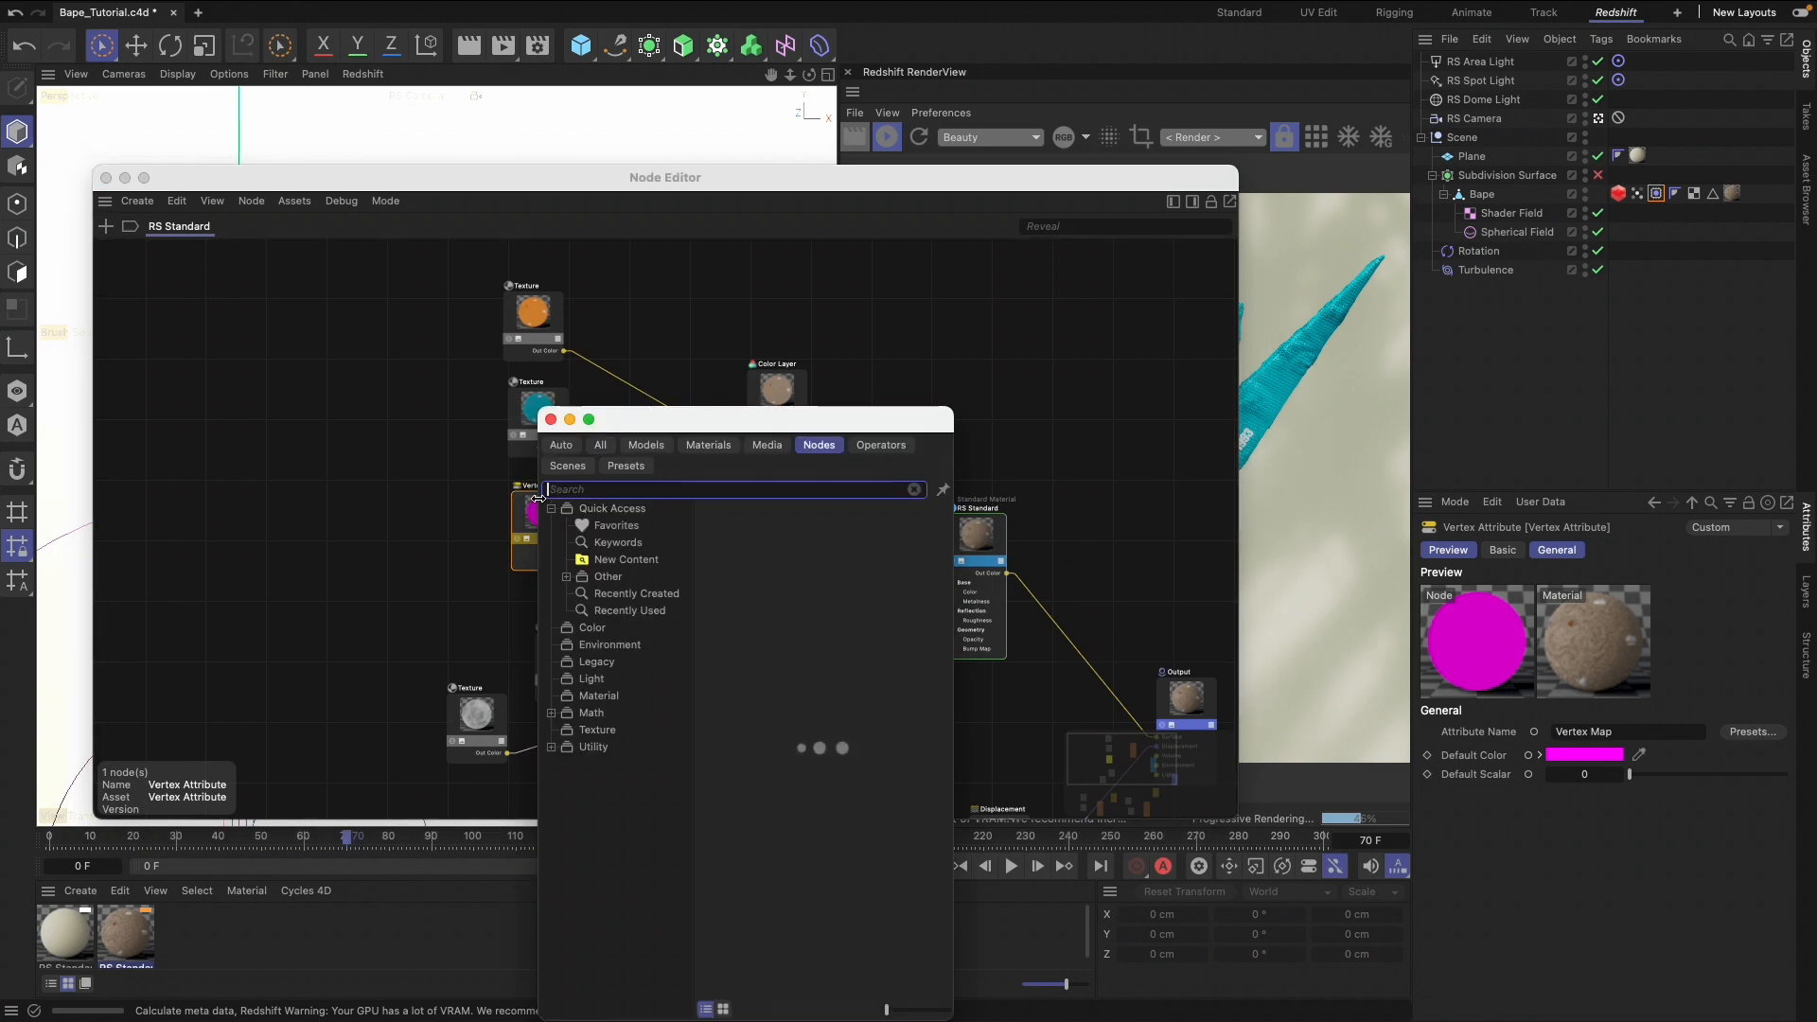
text(vert)
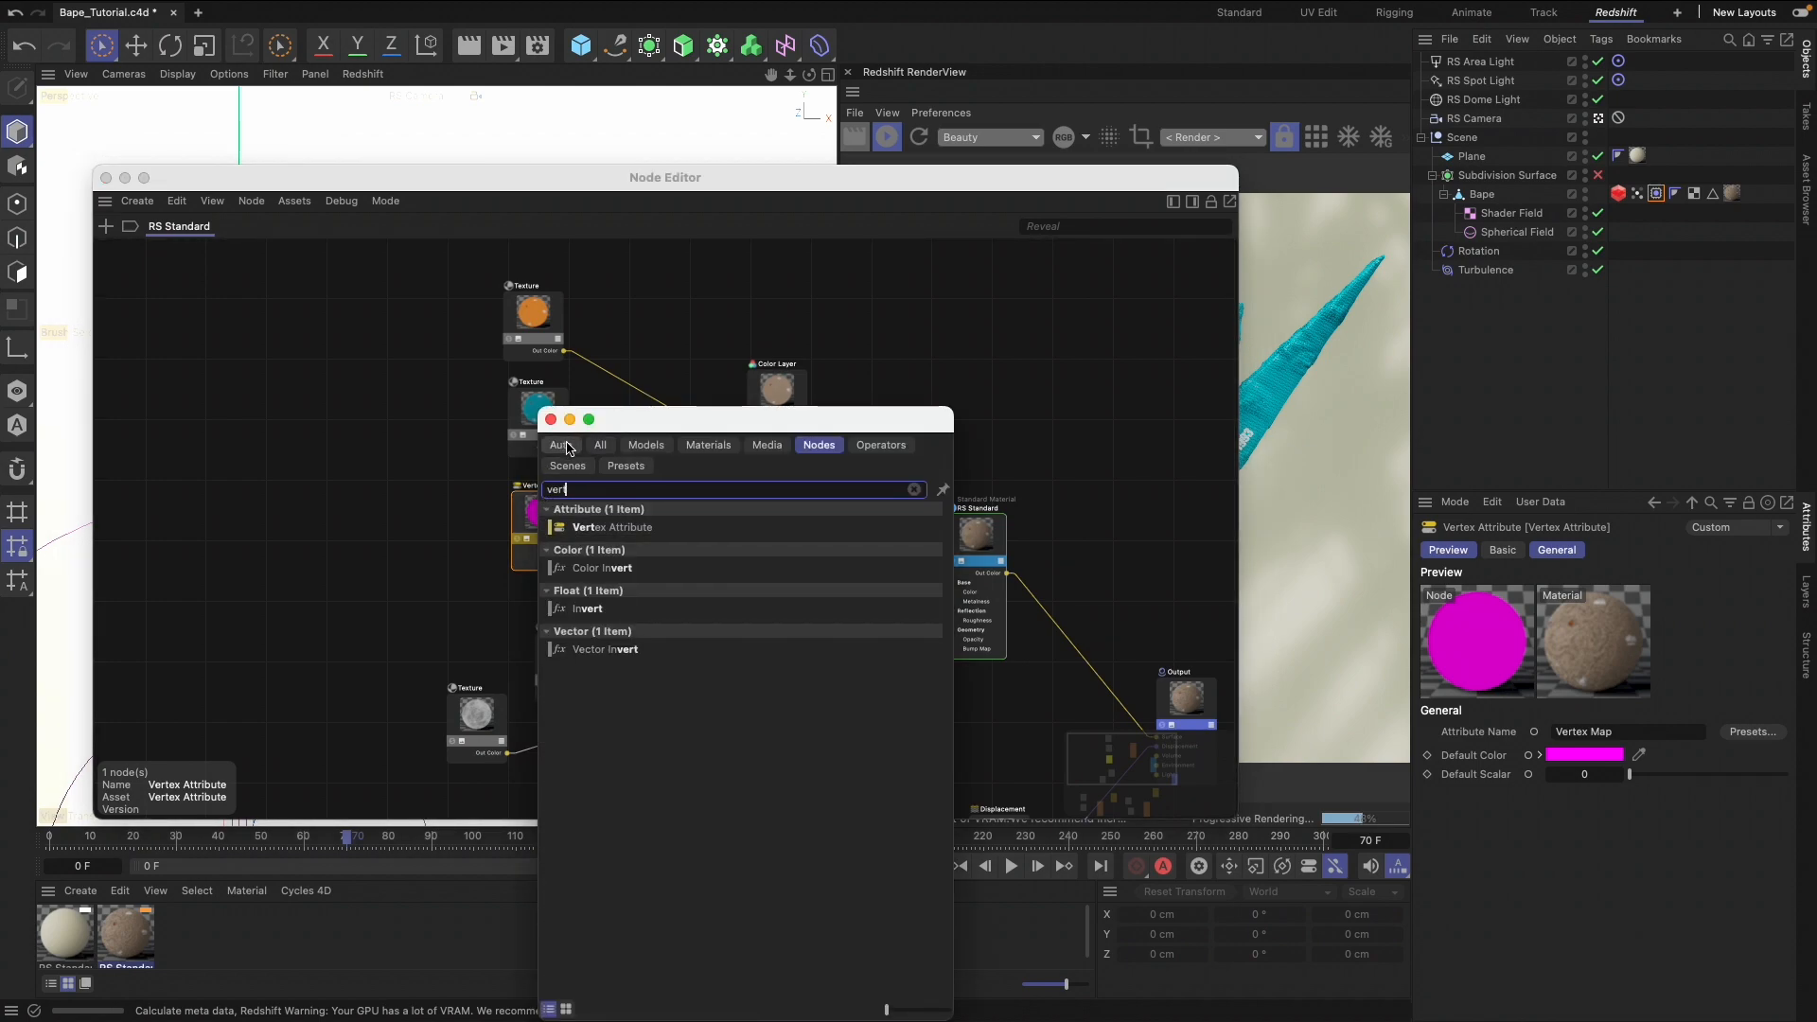
click(552, 419)
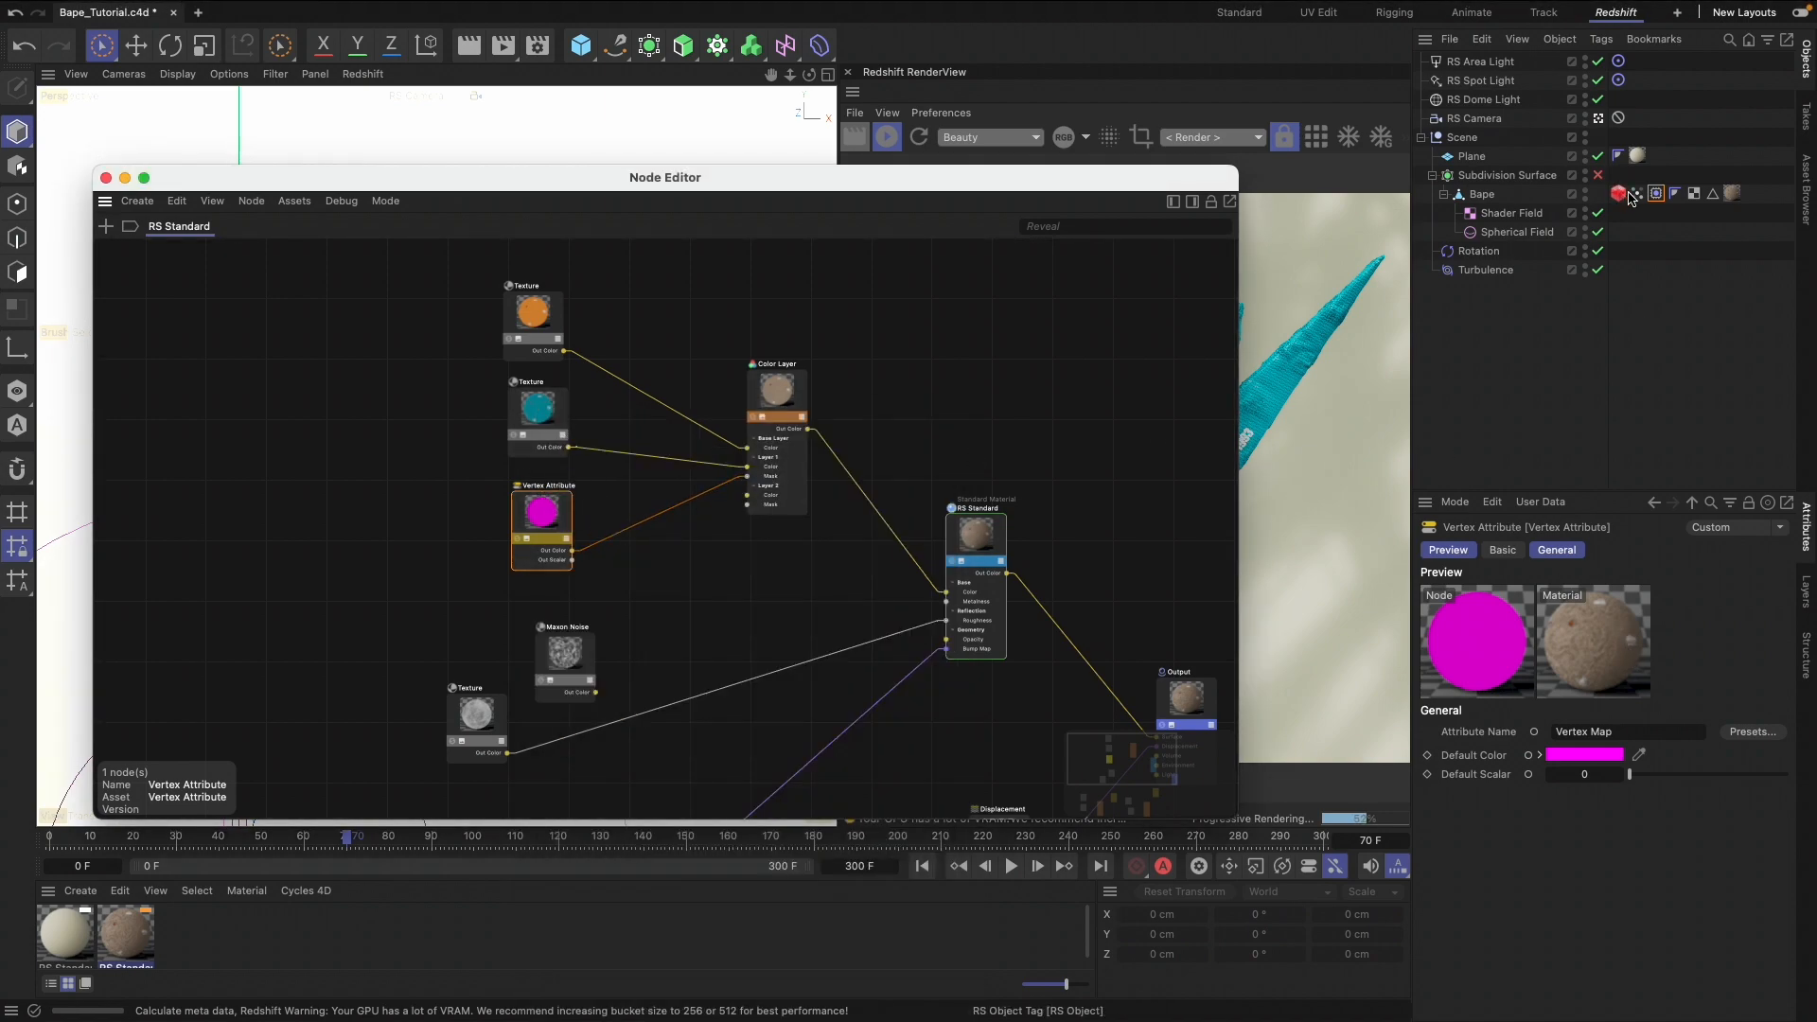
Try assigning Bape's Vertex Map tag to the Vertex Attribute node and close the Node Editor
drag(1637, 194, 1658, 646)
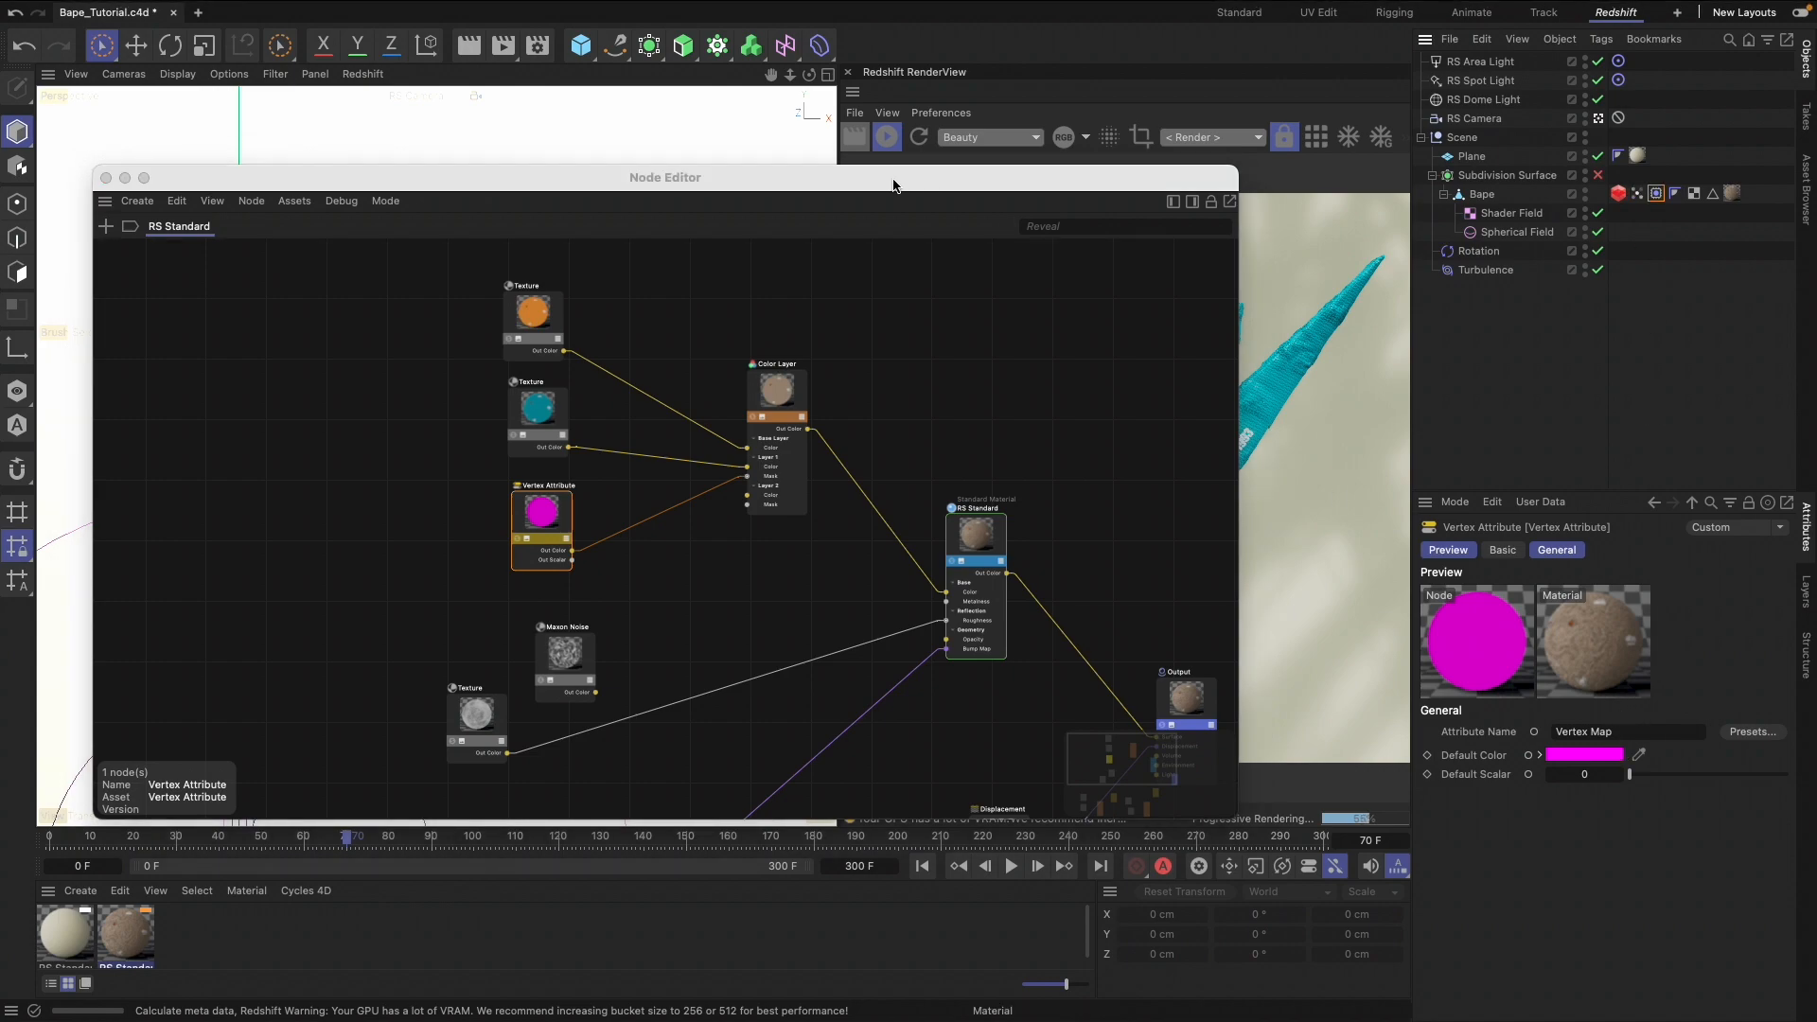
drag(893, 186, 958, 190)
click(169, 182)
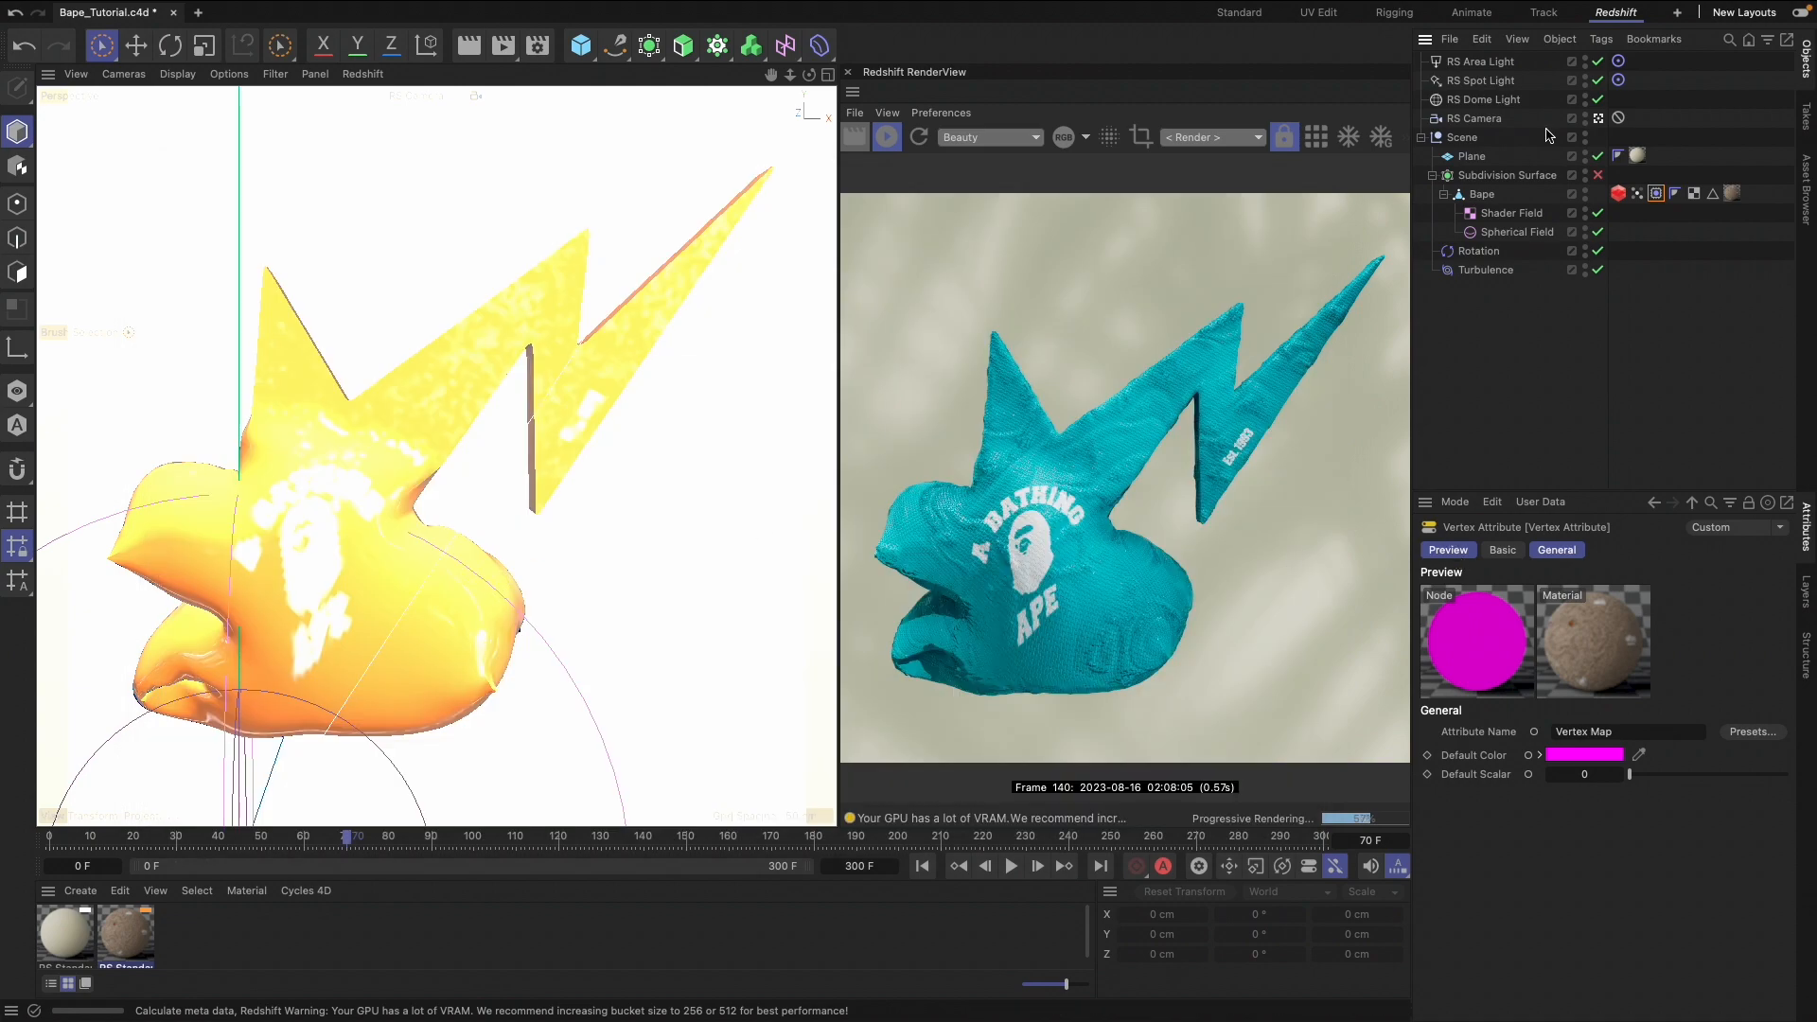
Select Bape's Vertex Map tag, scrub backward through the animation, and play it from frame 0 to examine the color transition
click(1637, 193)
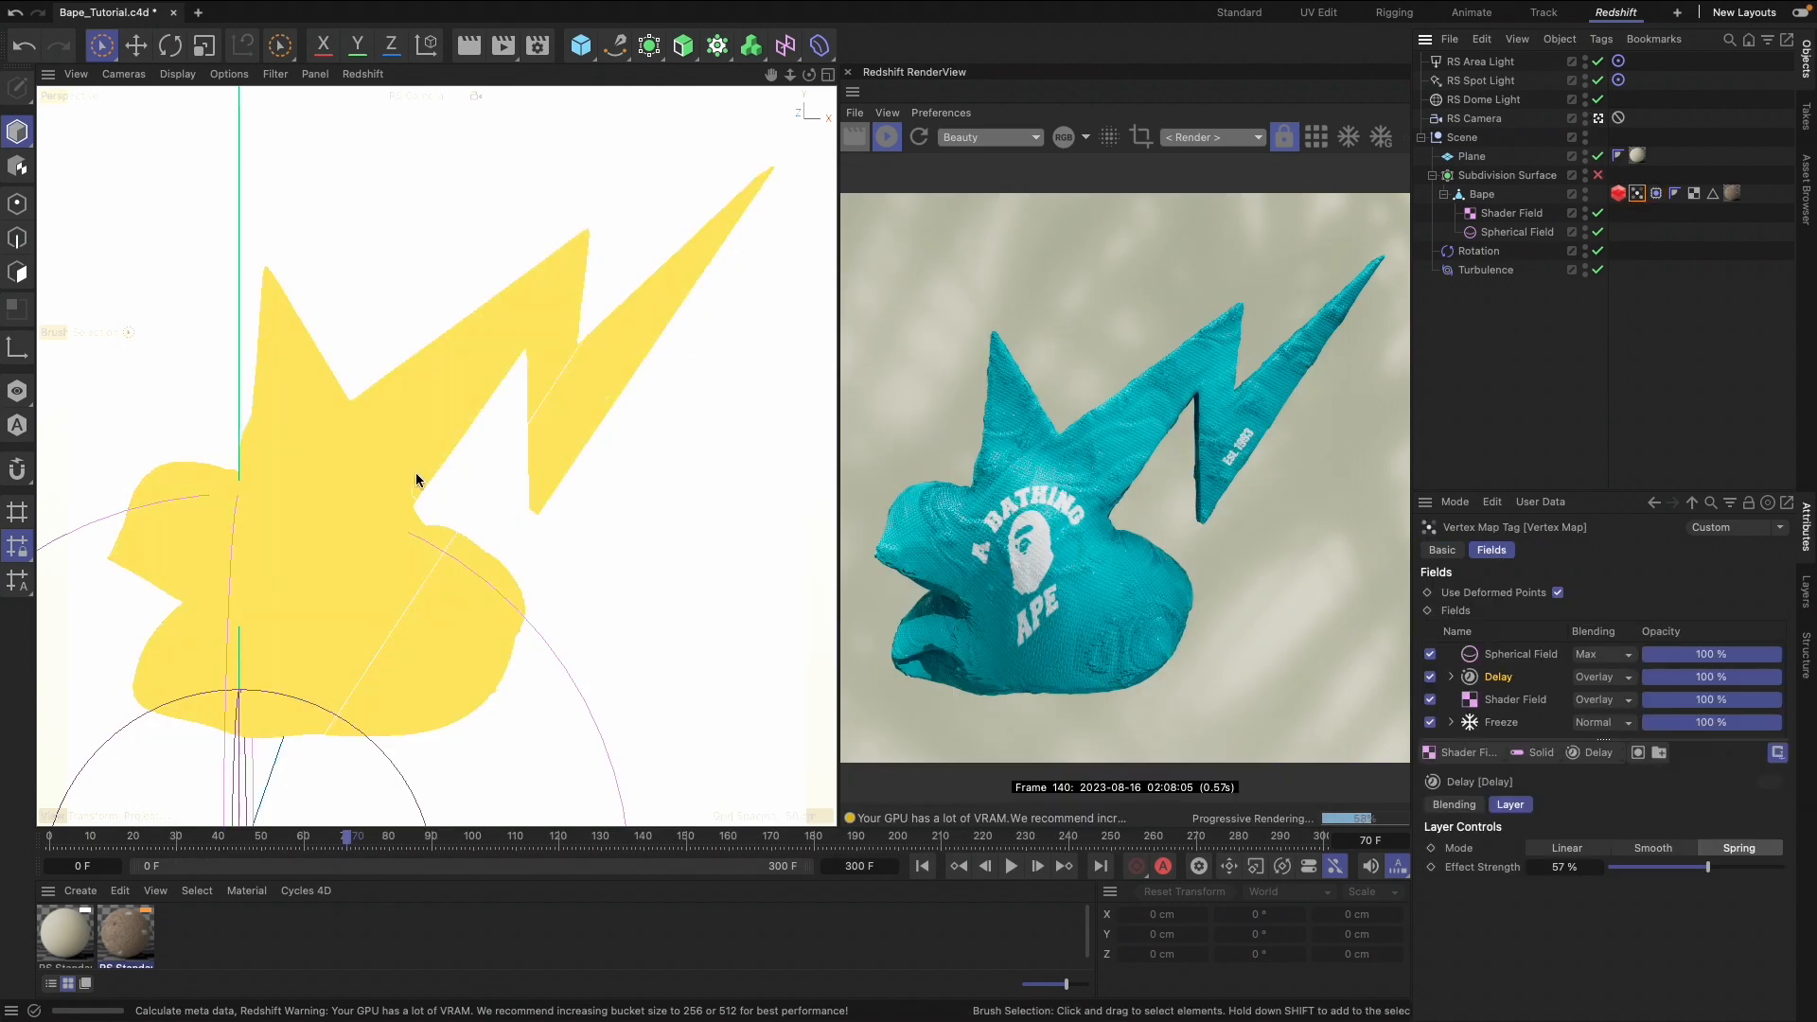
drag(345, 839, 273, 832)
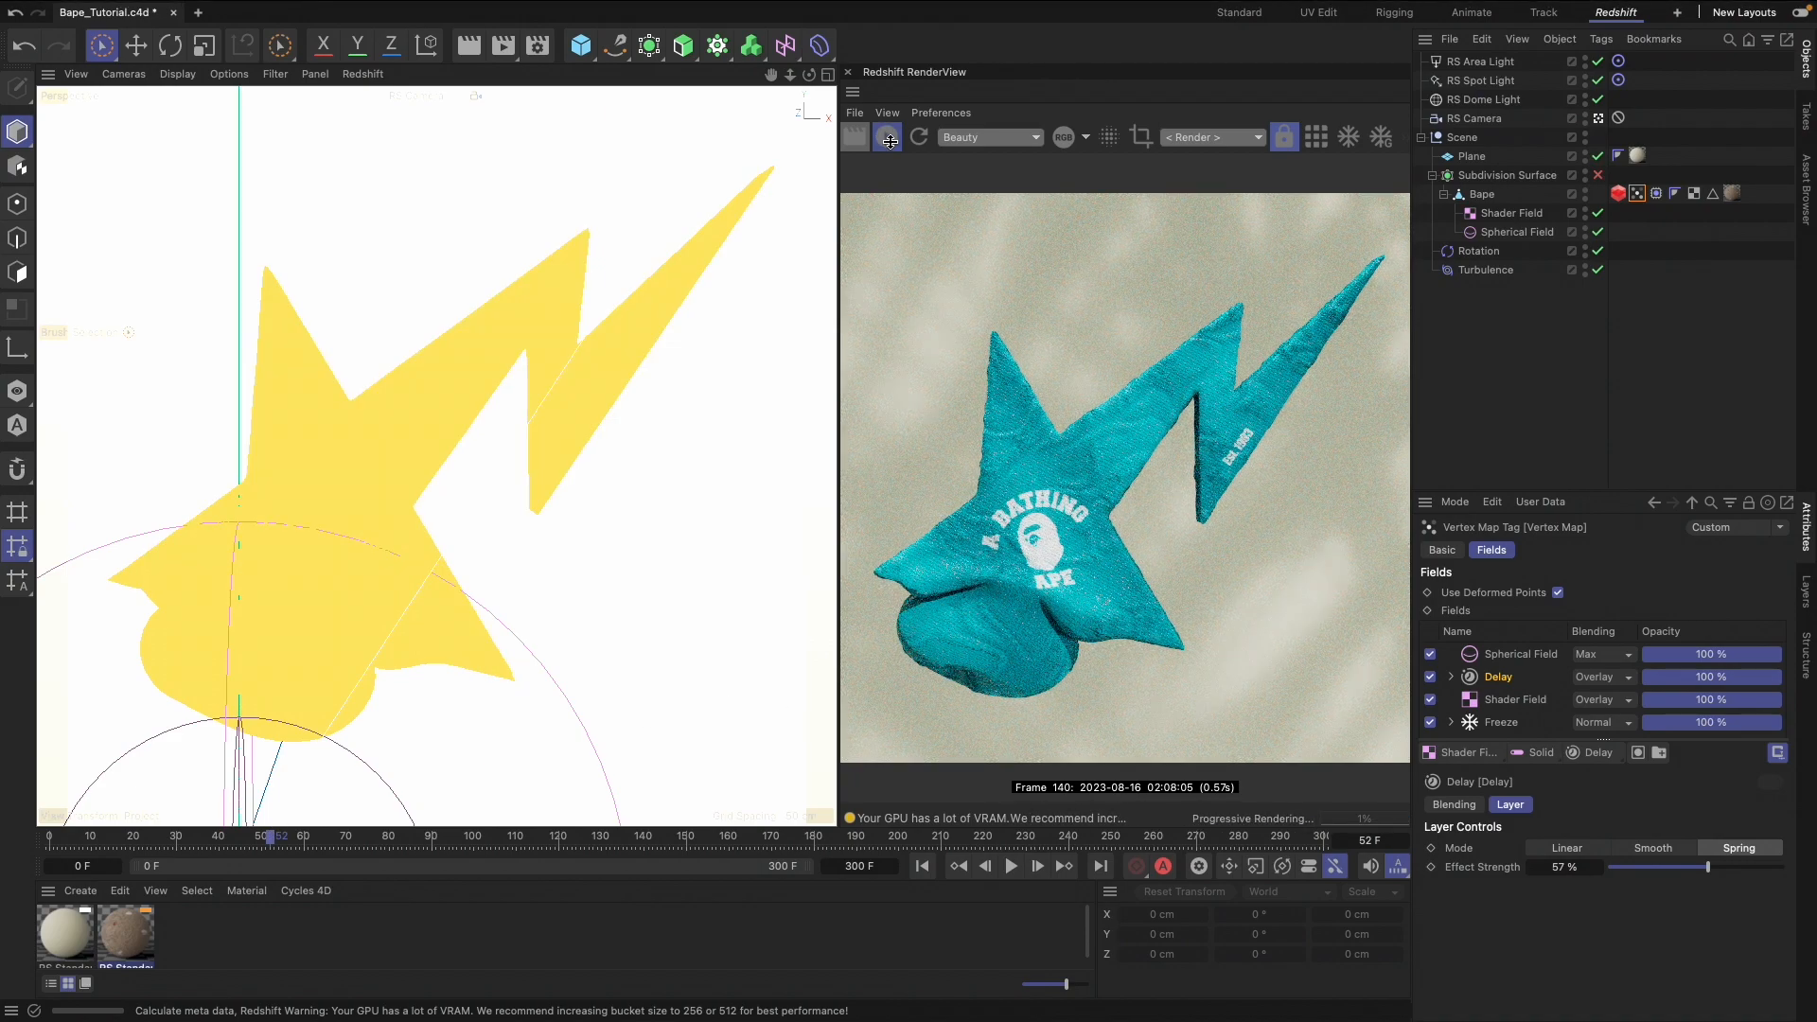
drag(283, 838, 230, 841)
click(926, 865)
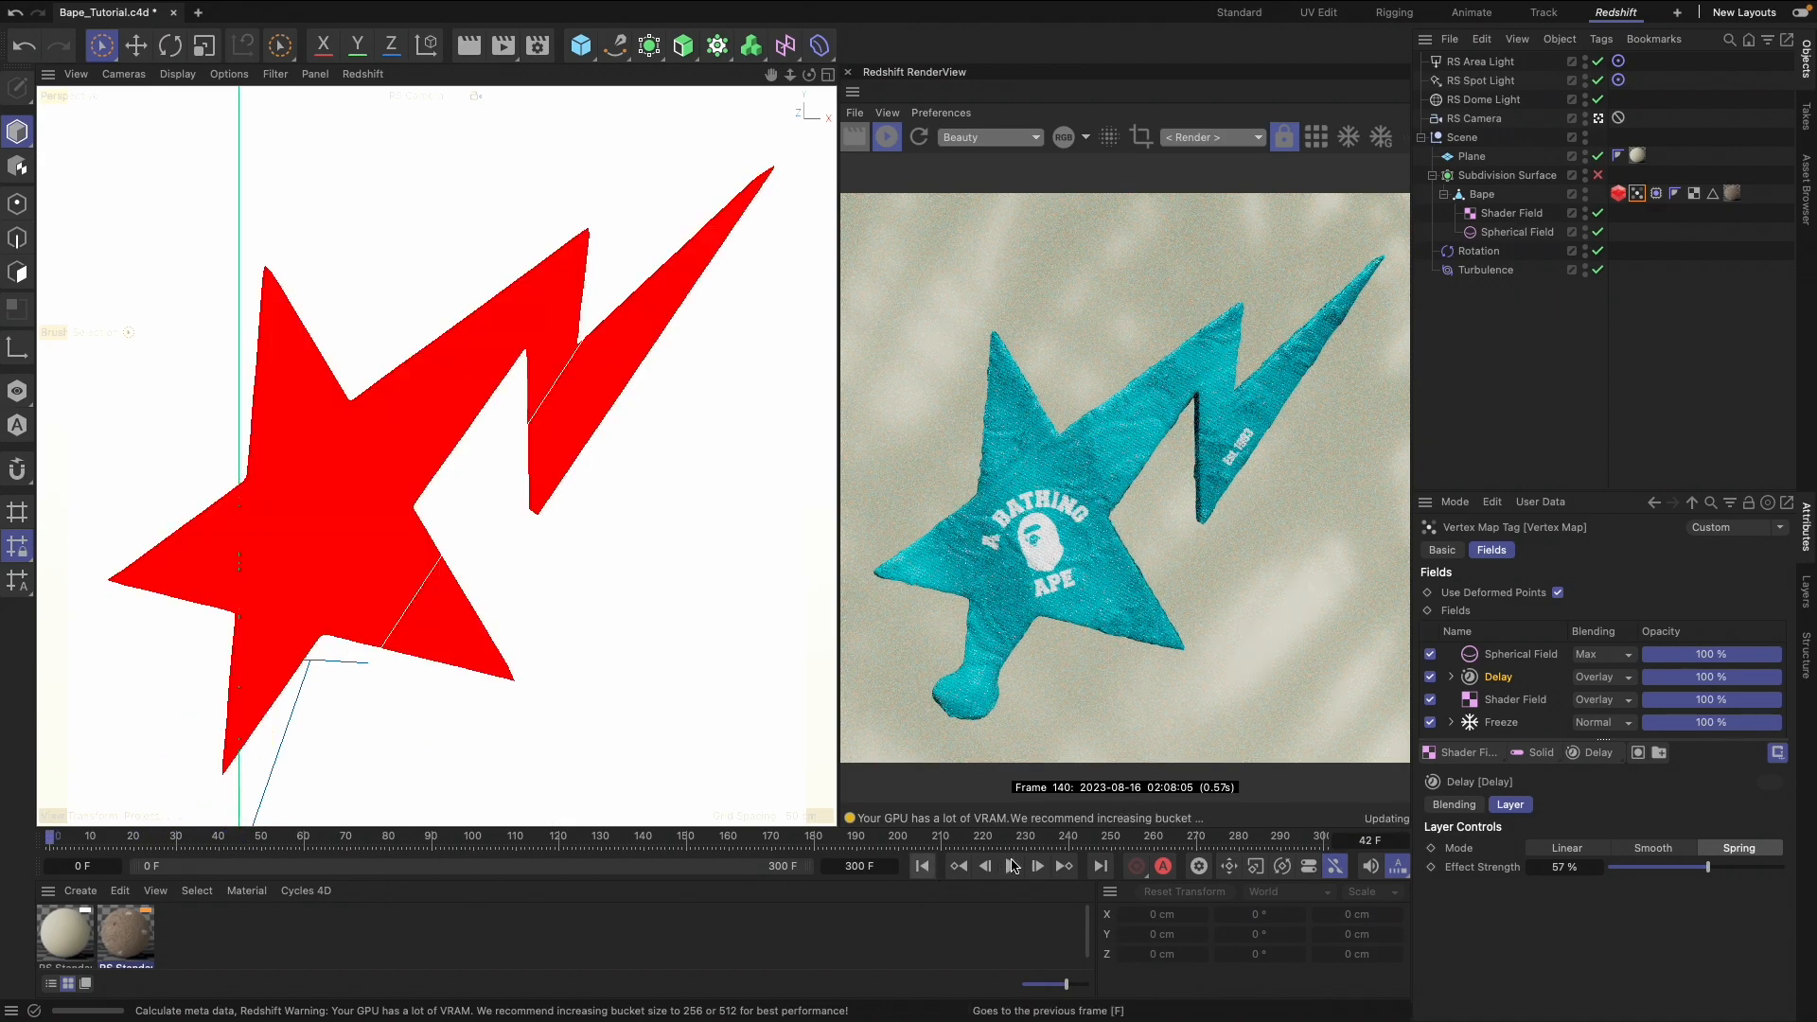
click(1012, 865)
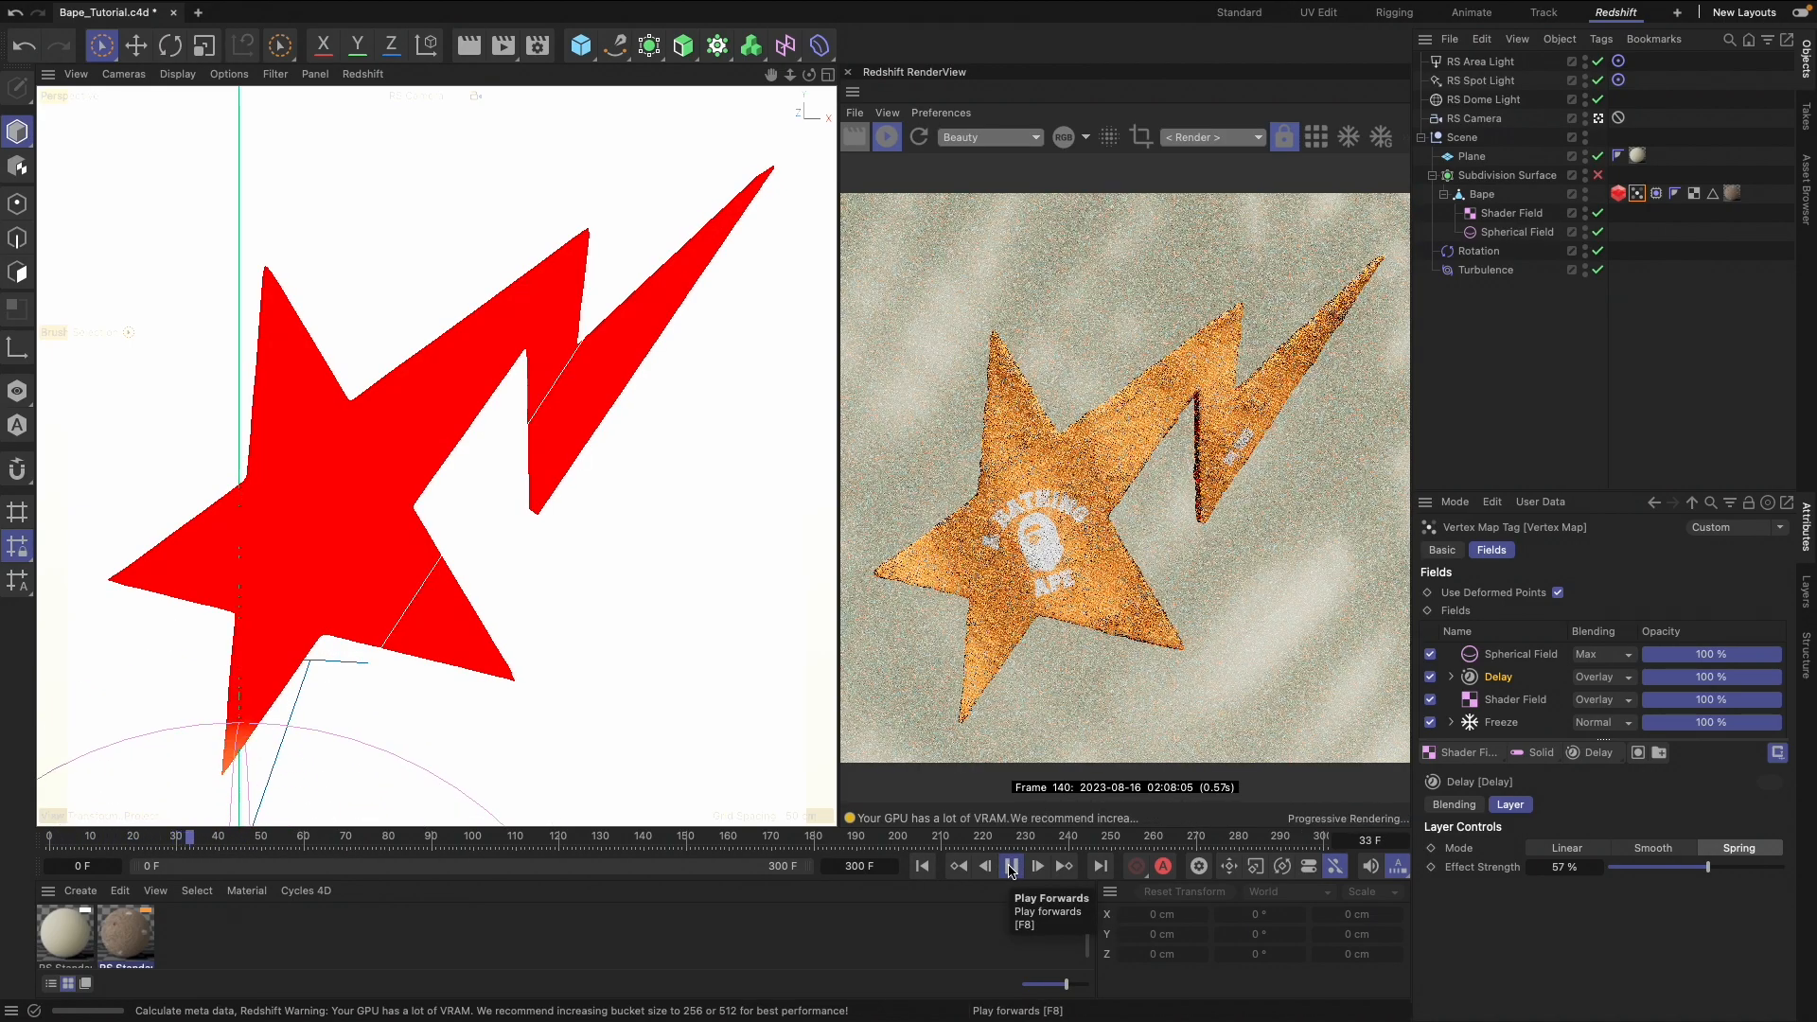